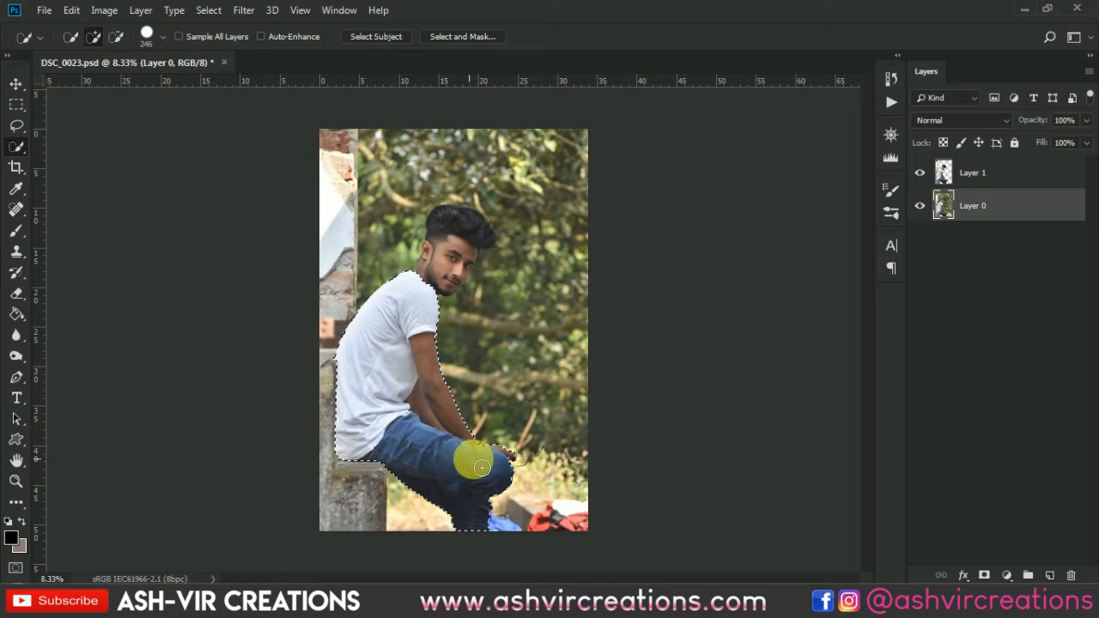
Extend the selection on Layer 0 over the wall, the stone bench and the man's hair and face.
mouse_move(482, 467)
left_mouse_down()
mouse_move(467, 247)
mouse_move(461, 274)
mouse_move(369, 346)
mouse_move(345, 336)
mouse_move(336, 159)
mouse_move(346, 138)
mouse_move(352, 518)
left_mouse_up()
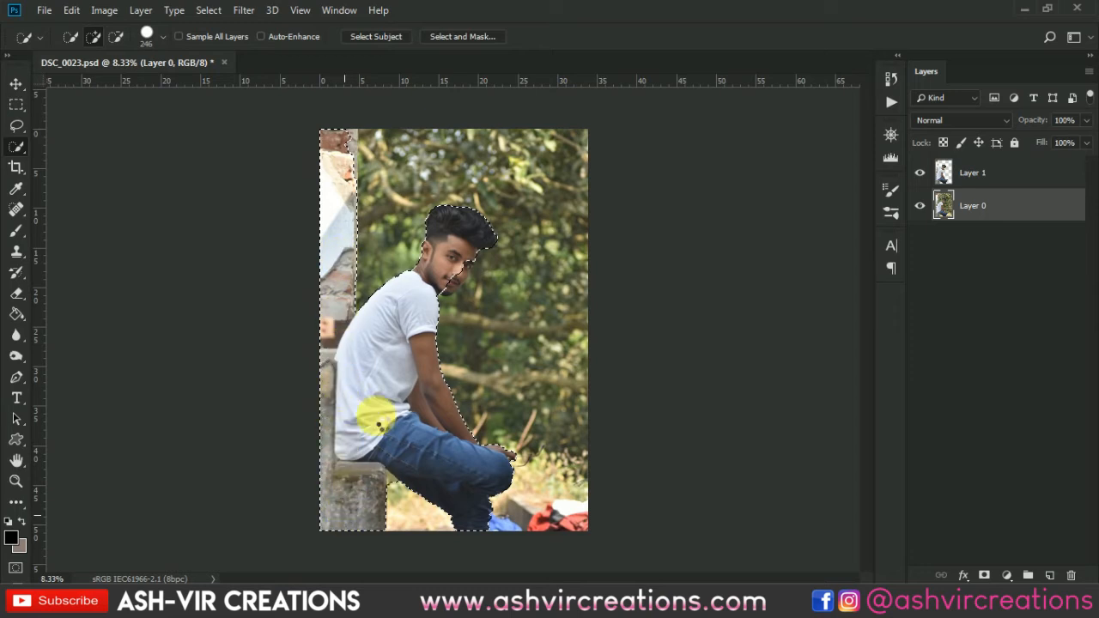
left_click_drag(459, 259, 456, 276)
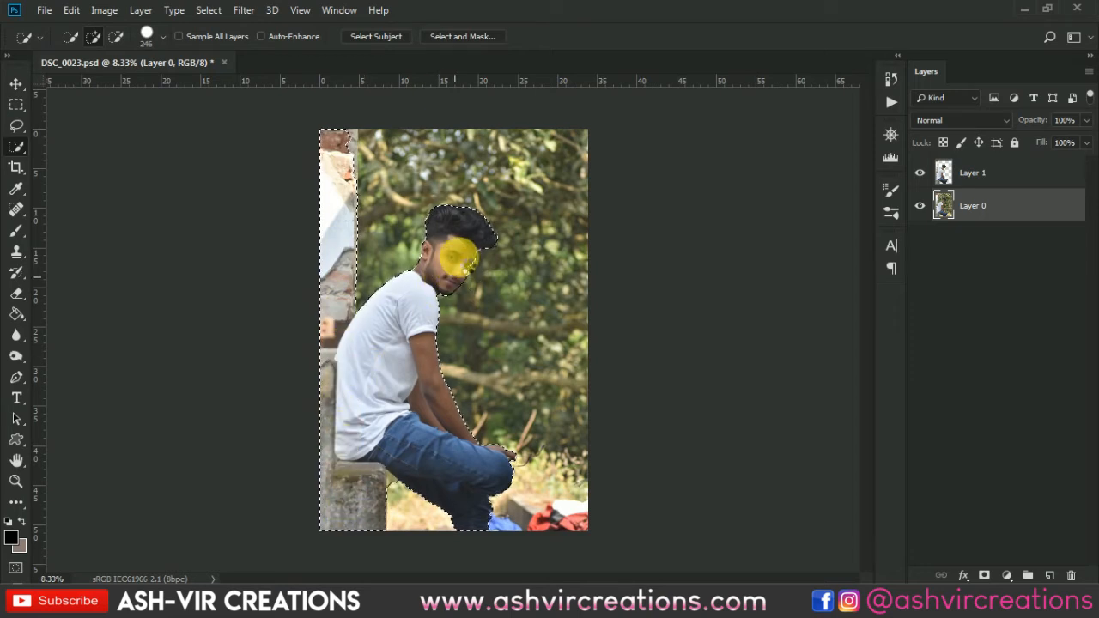
scroll(459, 256, "down", 1)
scroll(460, 255, "up", 2)
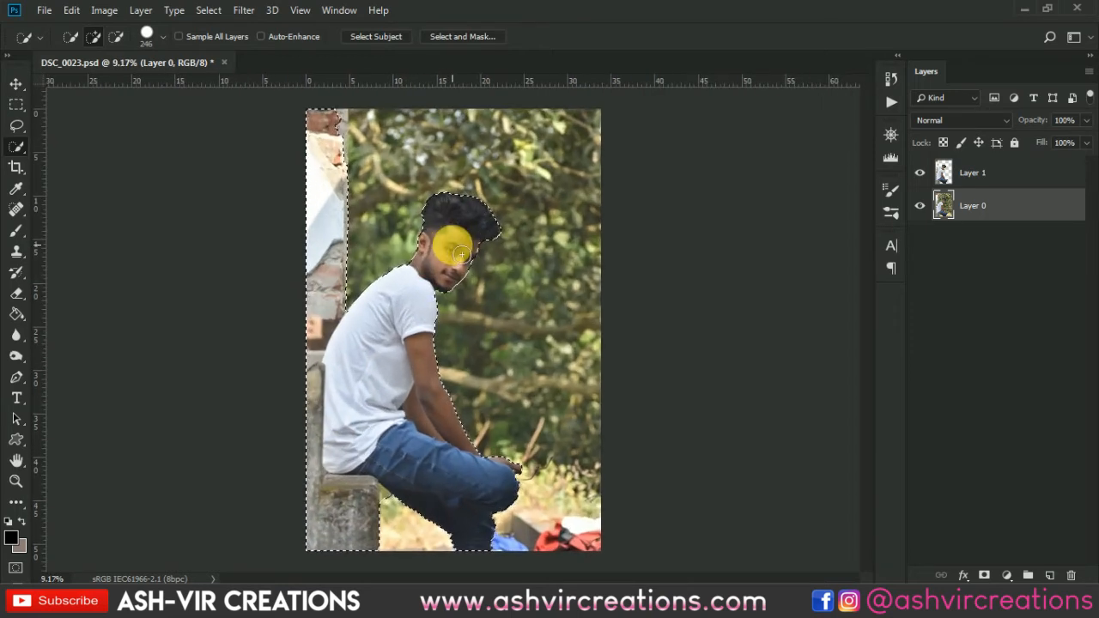
scroll(399, 507, "up", 5)
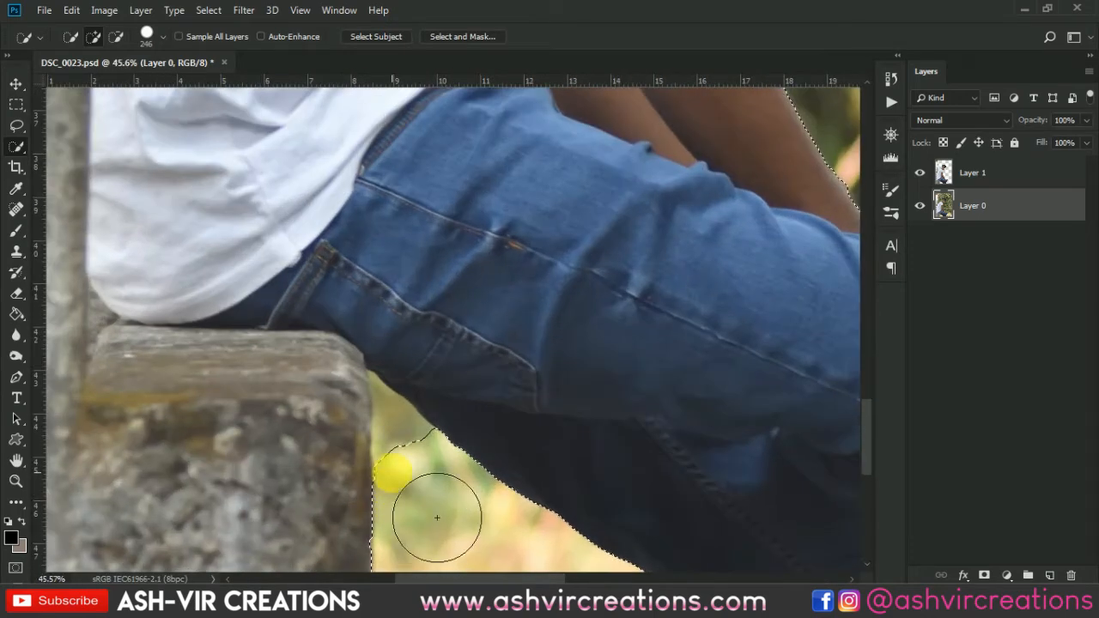
Subtract the small background gap between the bench and the man's thigh from the selection, using a 100 px brush.
left_click(120, 39)
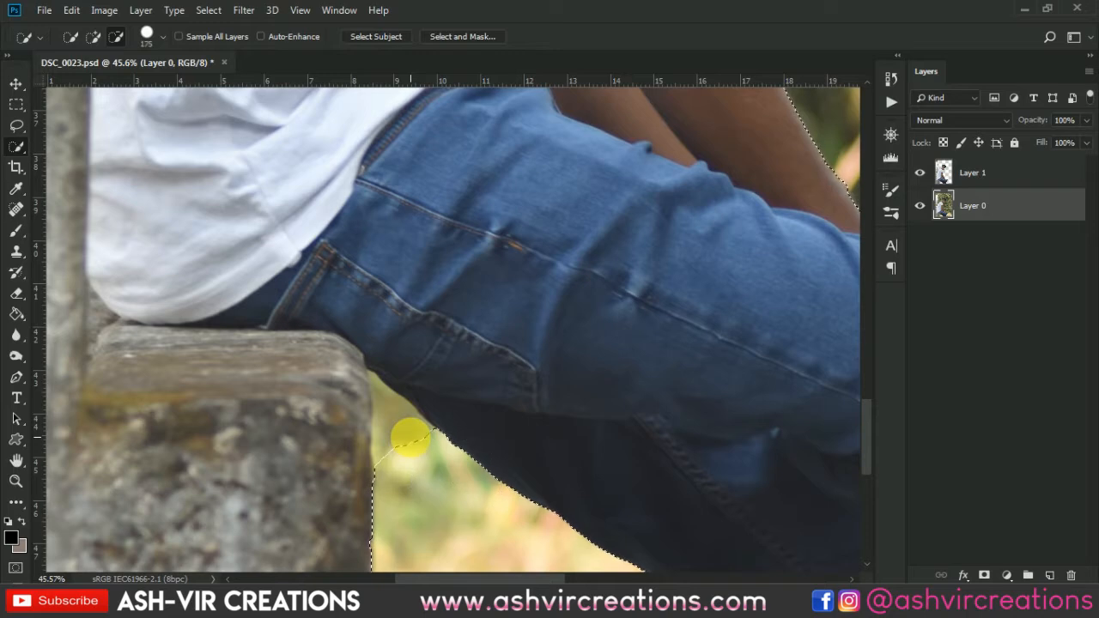
key("bracketleft")
key("bracketleft")
key("bracketleft")
left_click_drag(426, 456, 415, 468)
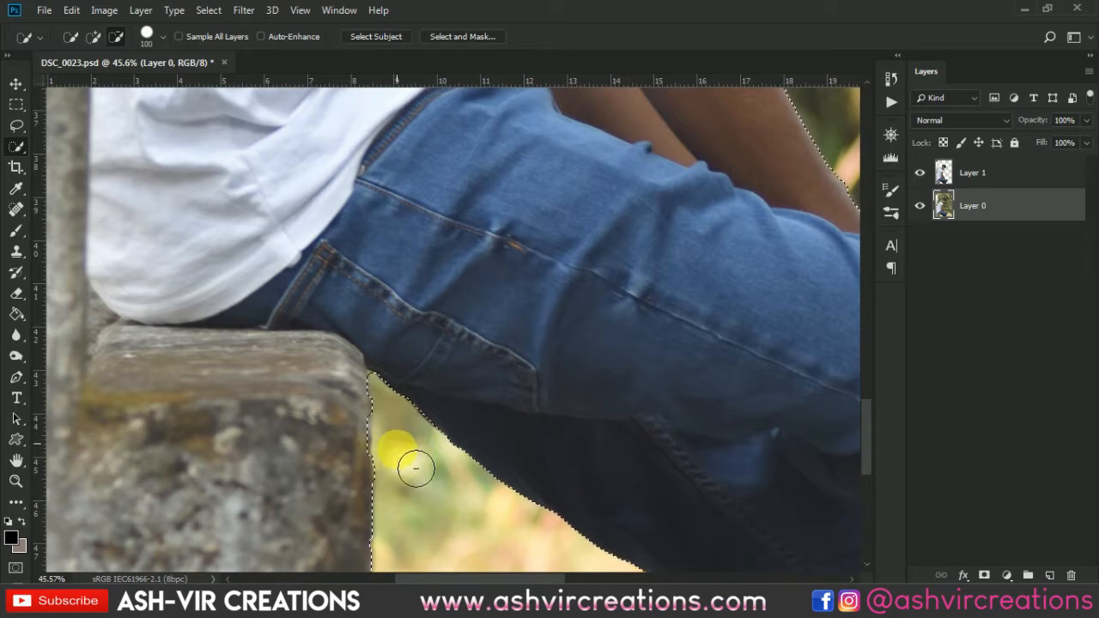
scroll(418, 478, "down", 5)
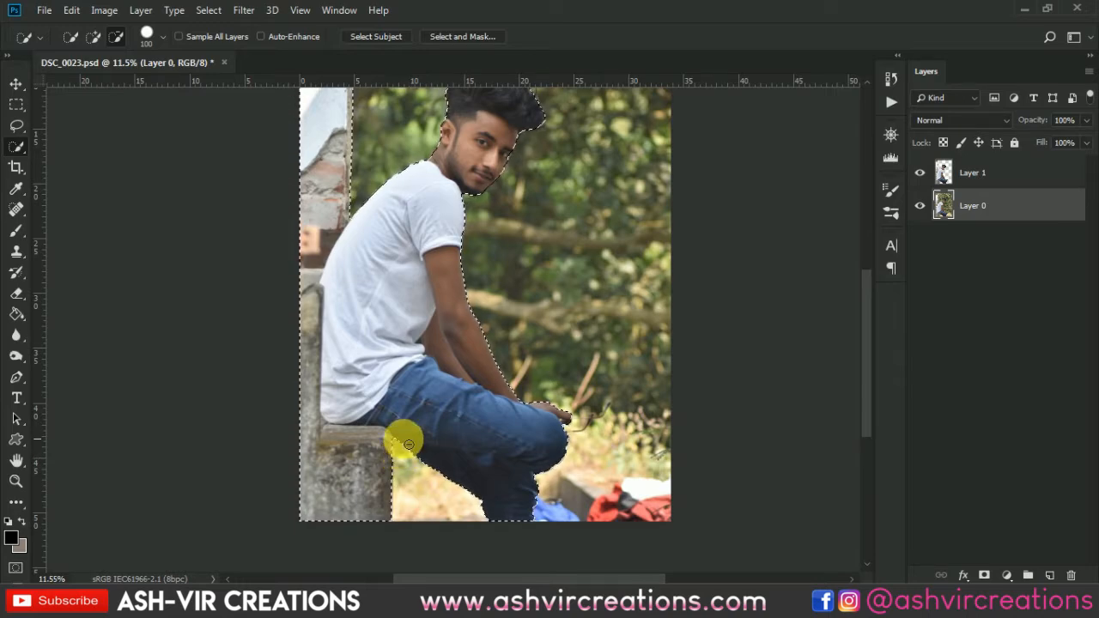
Copy the selected man, wall and bench from Layer 0 onto a new layer.
scroll(424, 351, "down", 2)
right_click(422, 347)
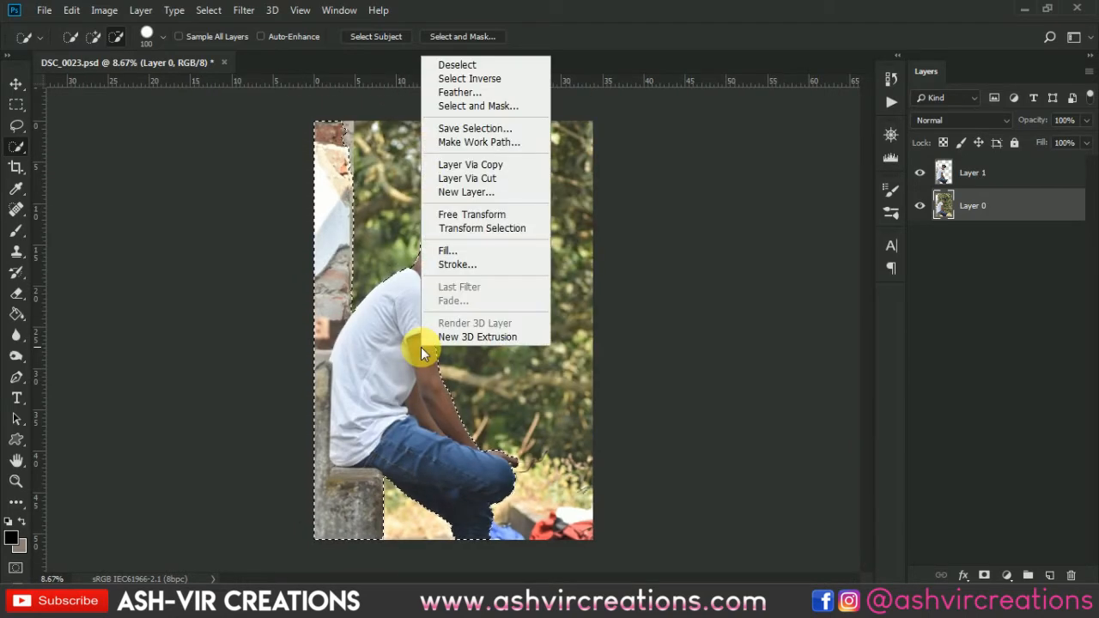
left_click(505, 166)
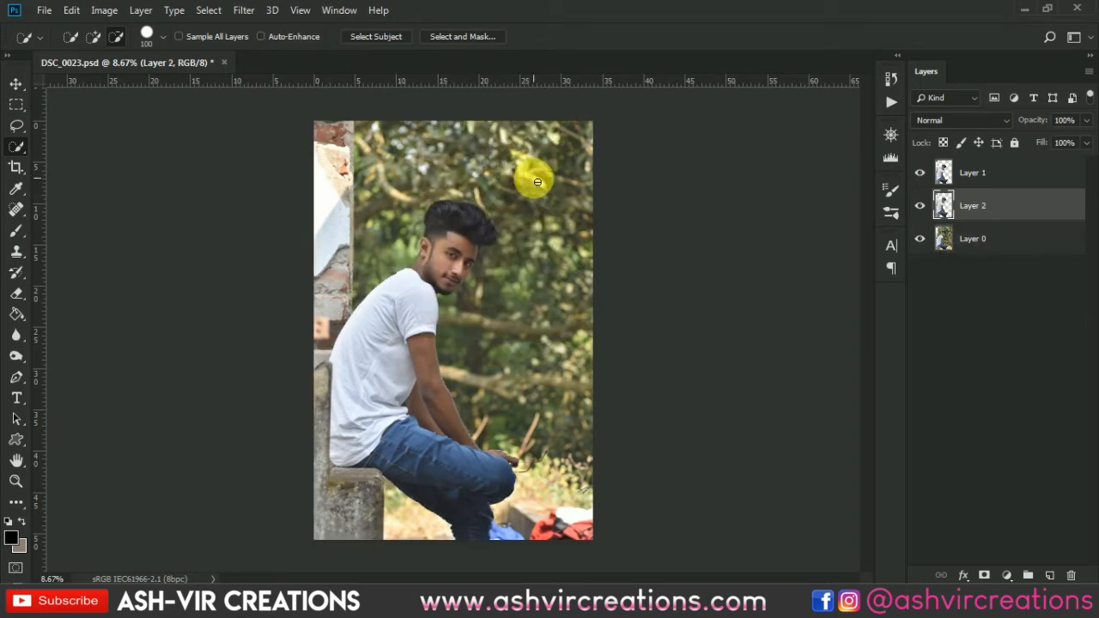
key("v")
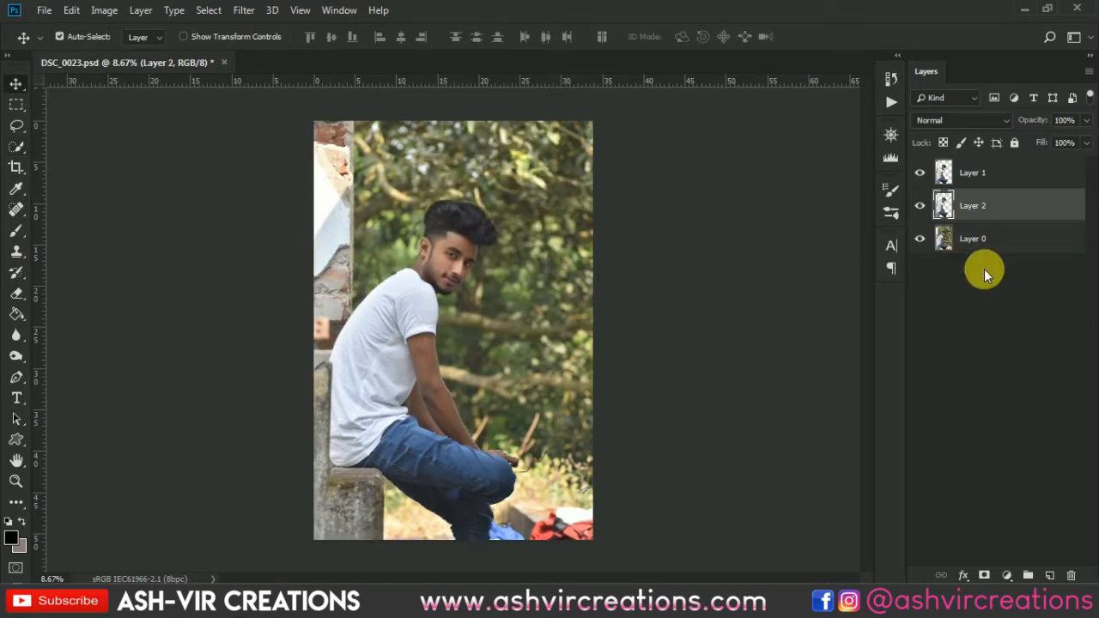
Hide Layer 0 and delete the duplicate cutout layer beneath Layer 1.
left_click(920, 240)
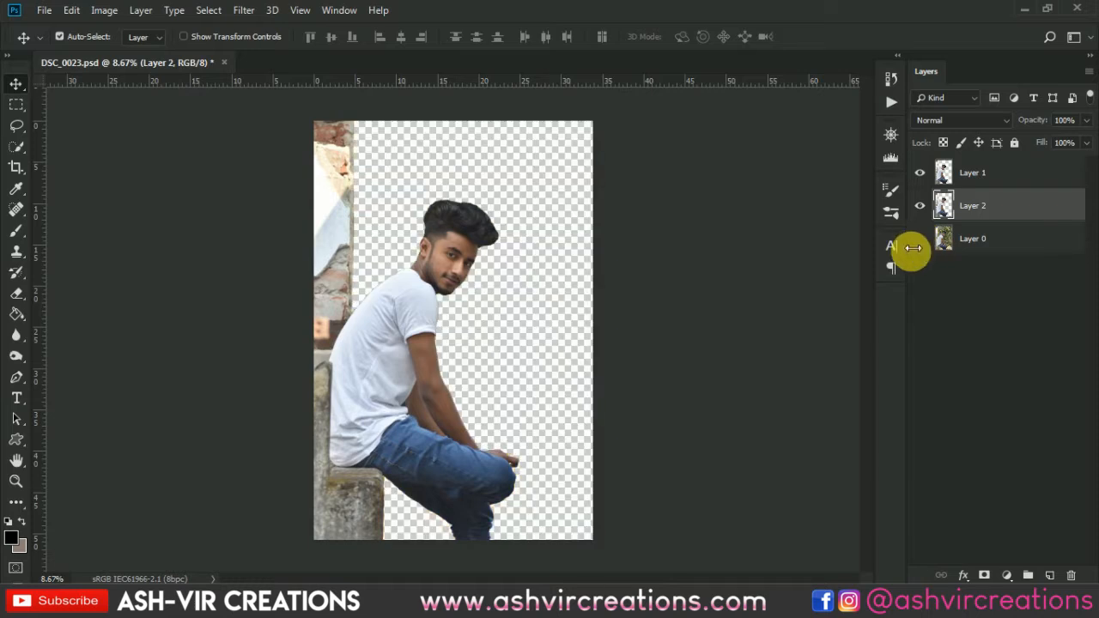
key("Delete")
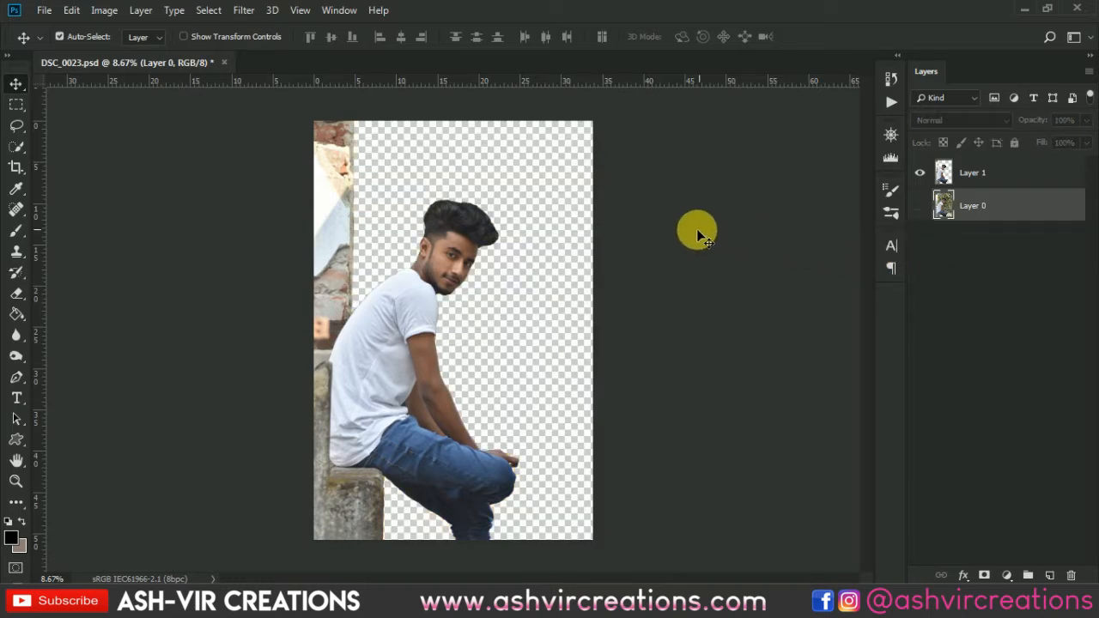
Open the background image bg.jpg from New folder on the Desktop.
left_click(43, 10)
left_click(62, 43)
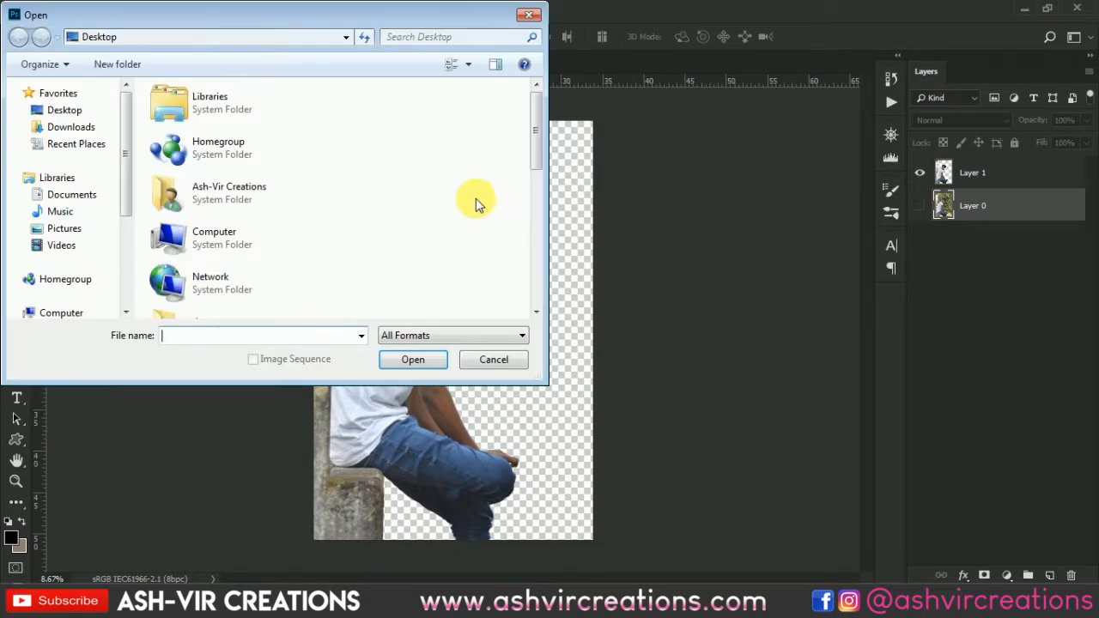
scroll(461, 191, "down", 3)
double_click(270, 162)
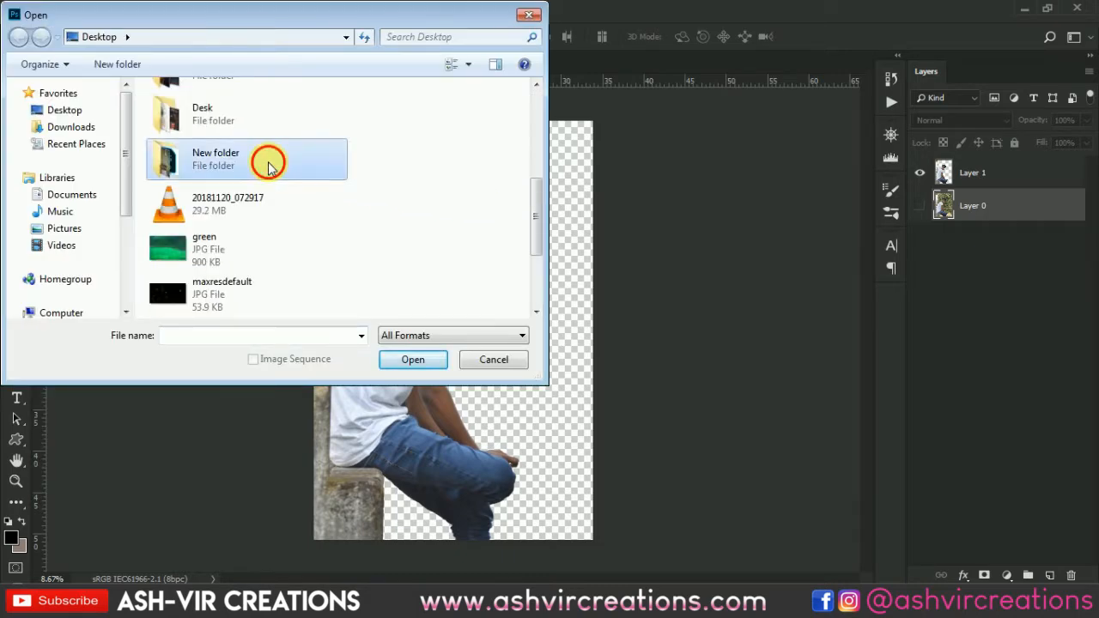
double_click(178, 119)
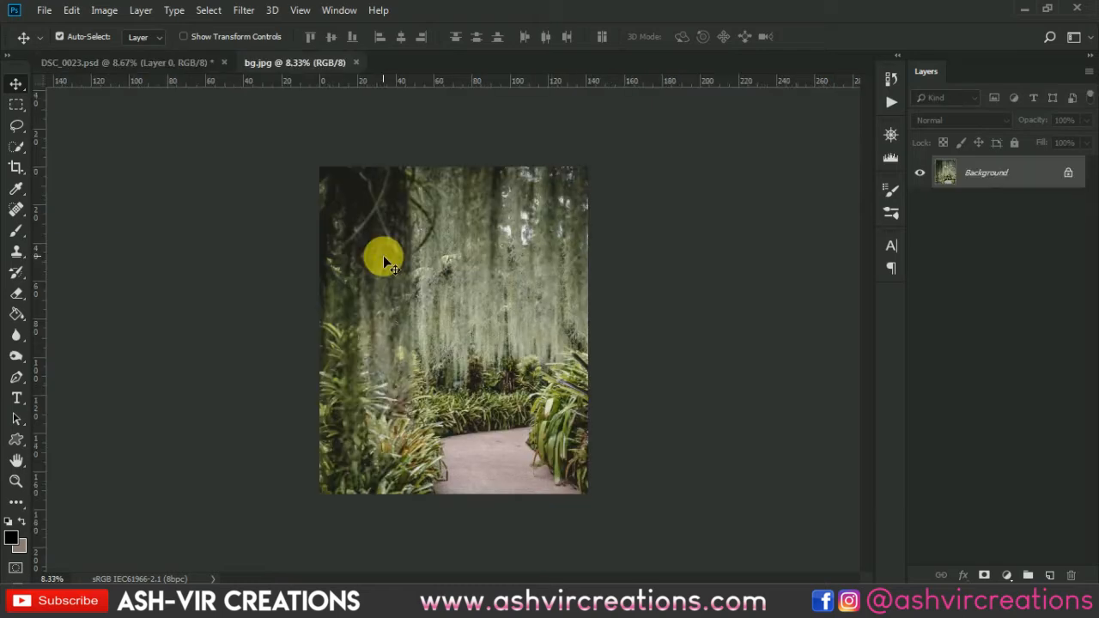
scroll(383, 254, "up", 5)
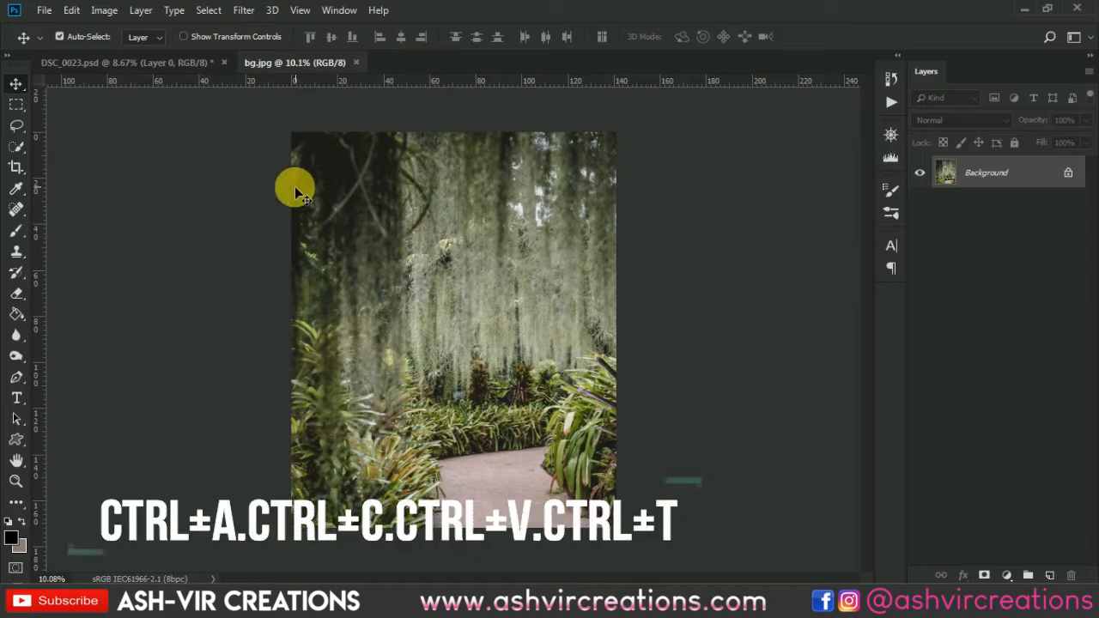
Copy the whole bg.jpg image and paste it into DSC_0023.psd between Layer 1 and Layer 0.
key("ctrl+a")
key("ctrl+c")
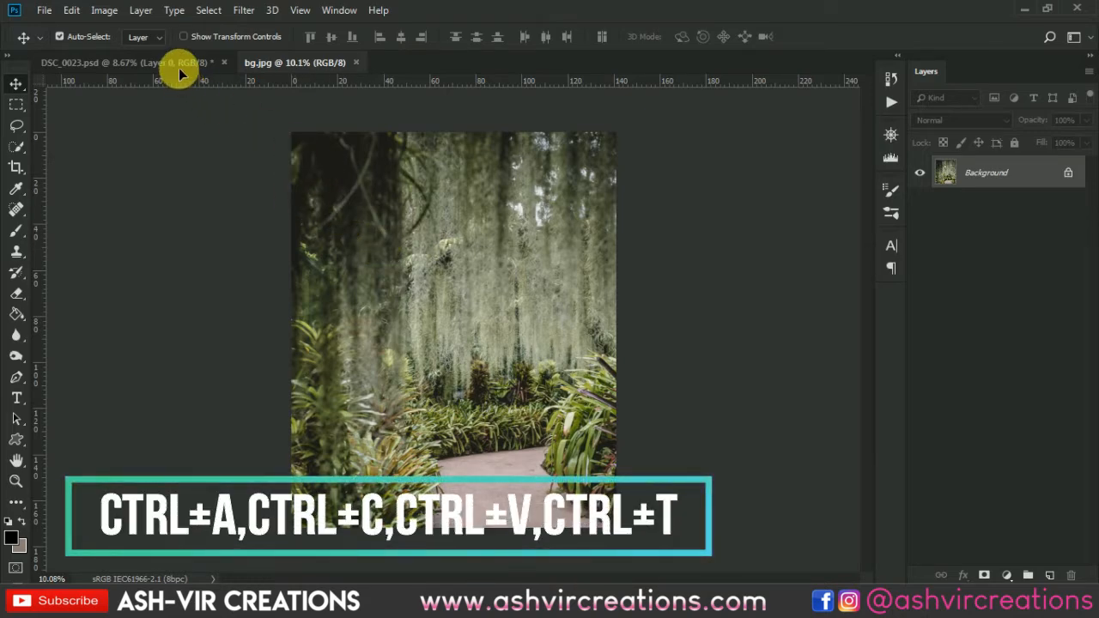
left_click(179, 66)
key("ctrl+v")
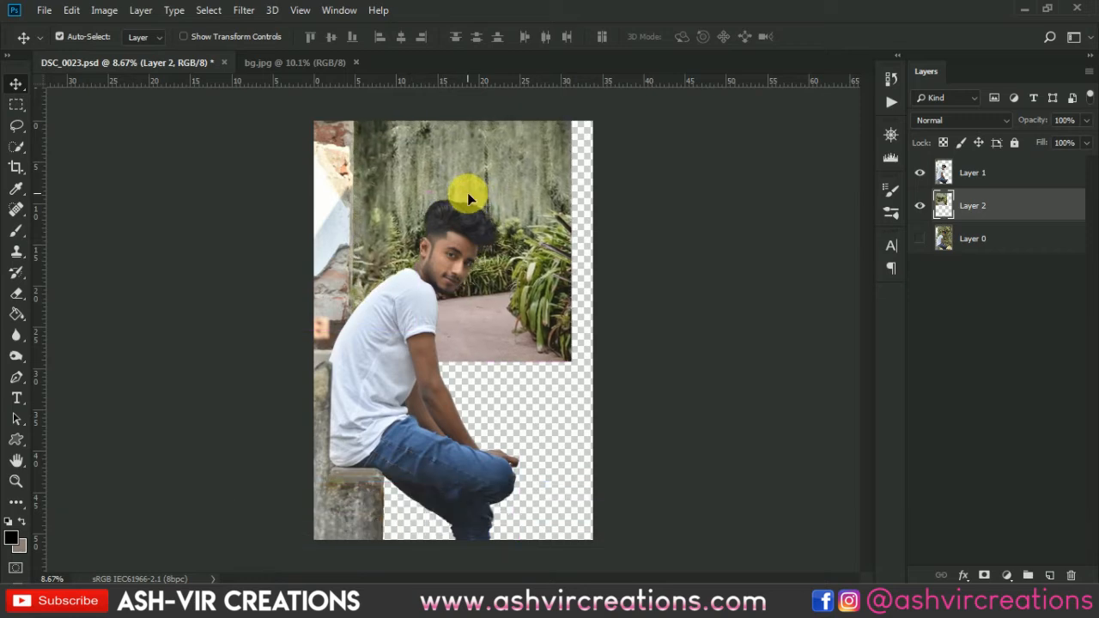
Scale the pasted garden background to about 129% with Free Transform and position it to cover the canvas behind the man.
left_click_drag(468, 194, 472, 259)
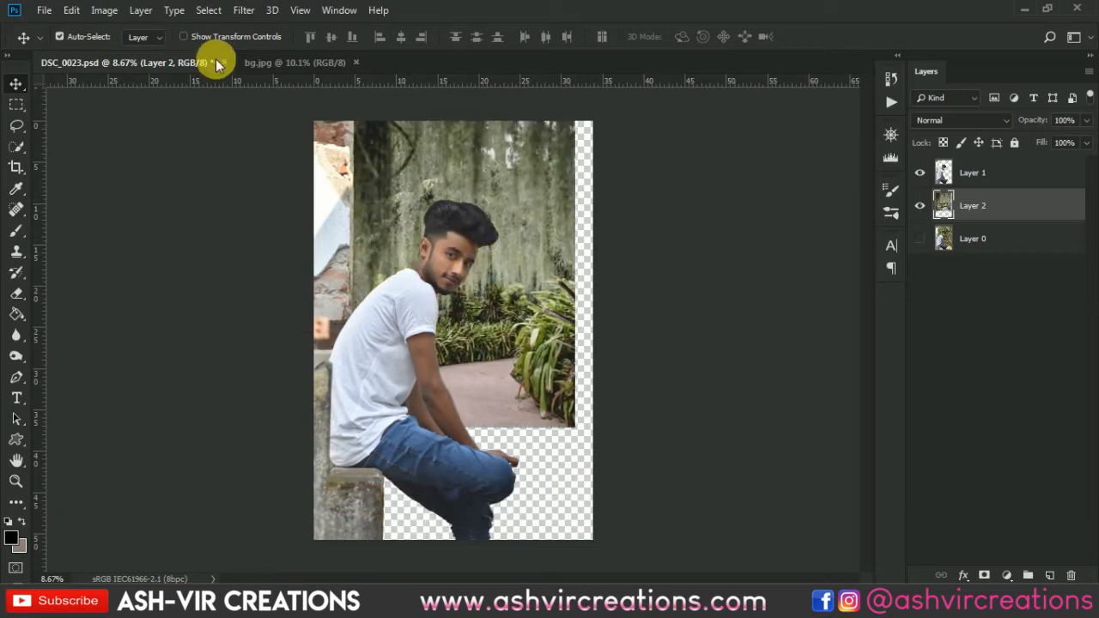
left_click(73, 12)
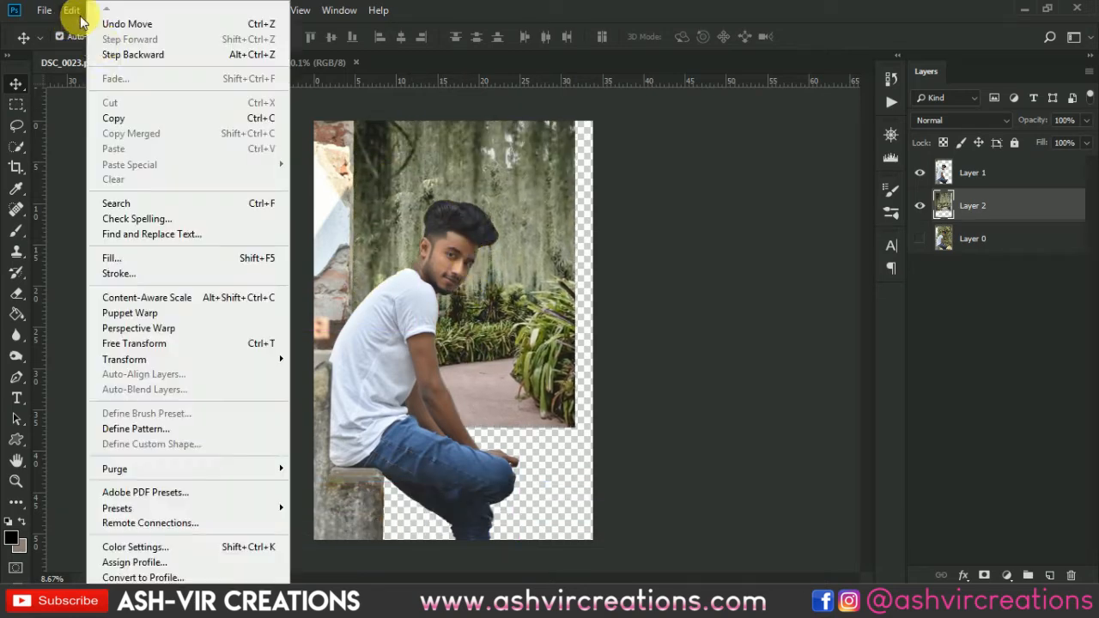
left_click(131, 344)
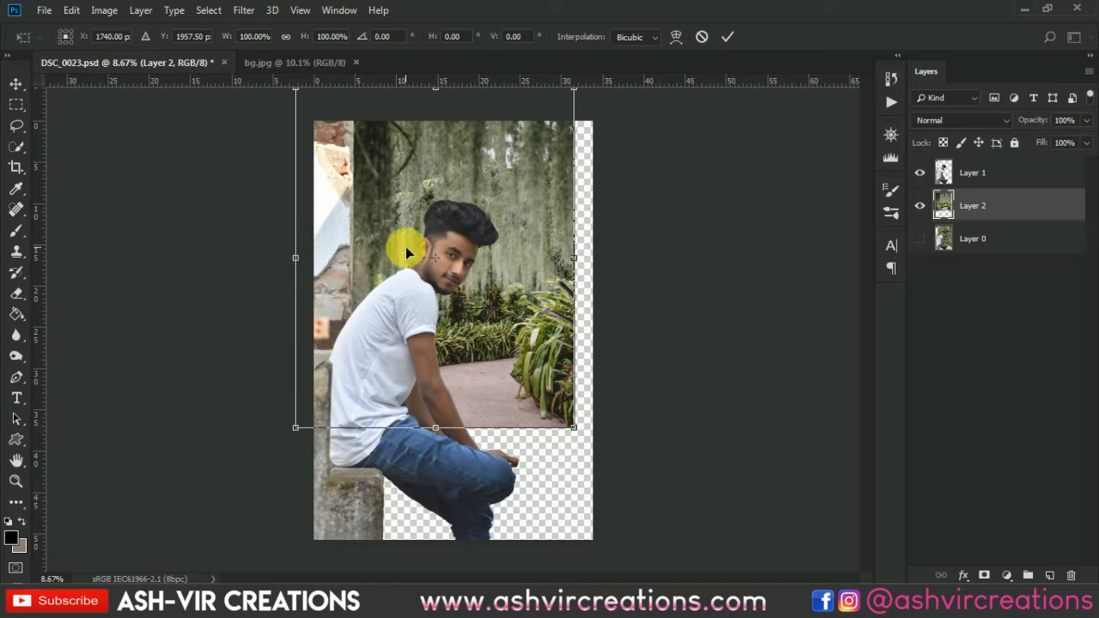
left_click_drag(424, 176, 464, 254)
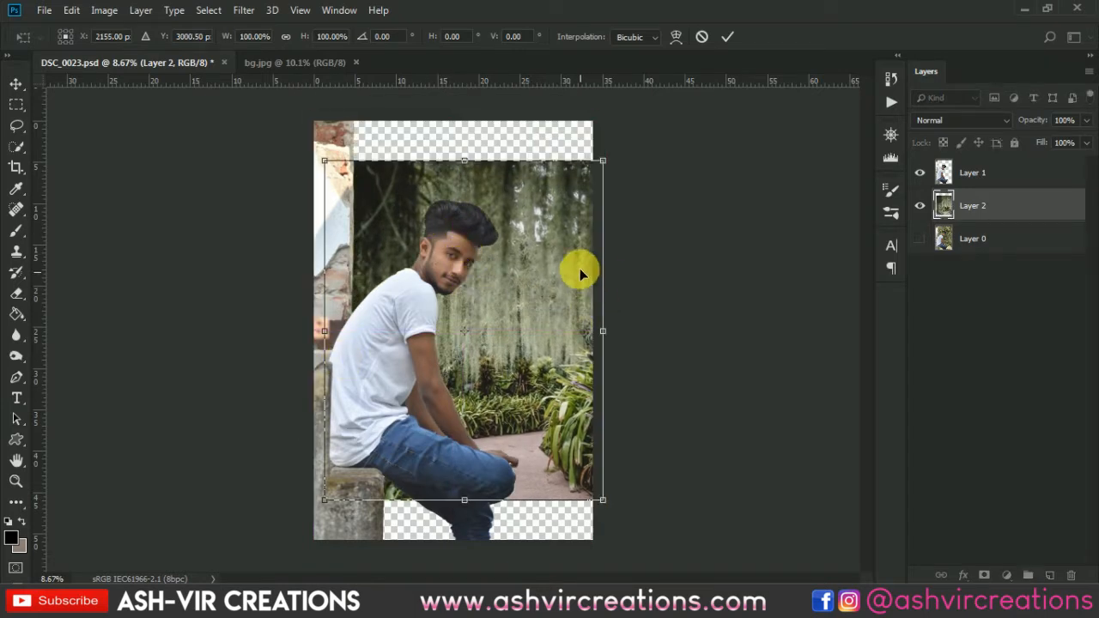
left_click_drag(607, 168, 685, 103)
left_click_drag(549, 234, 513, 238)
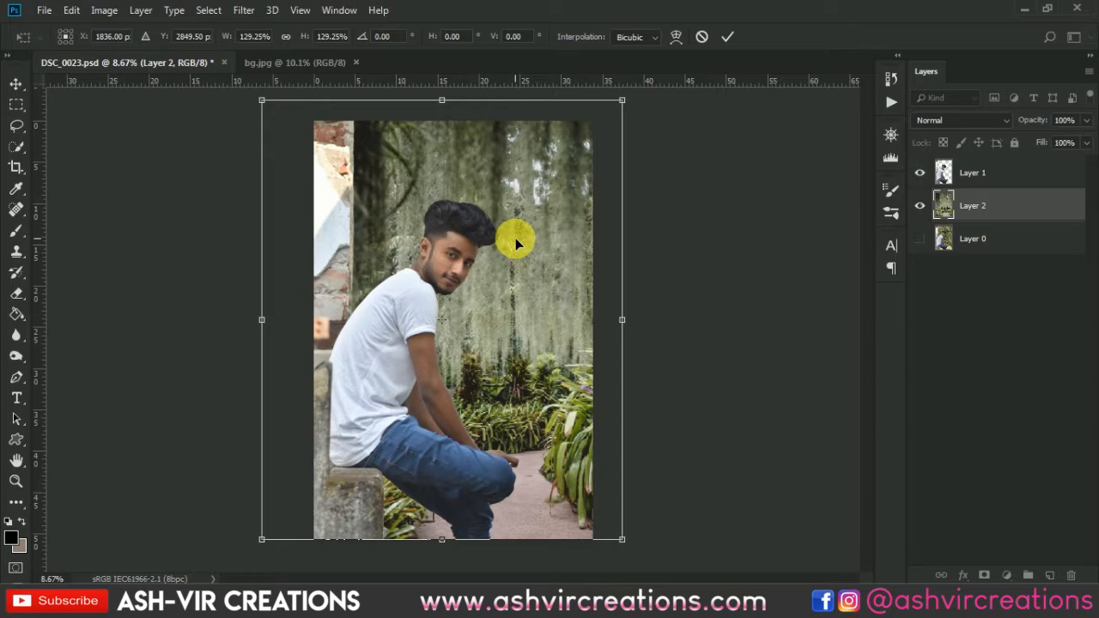
key("Return")
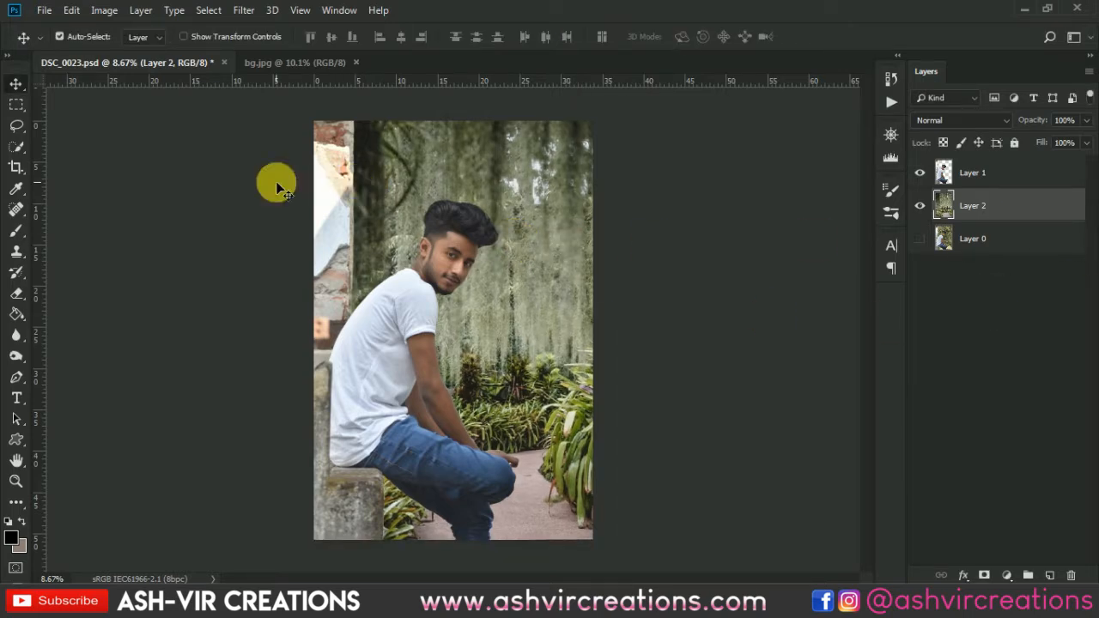
Load Layer 2's outline as a selection and crop the canvas to it, so the full garden background fits.
left_click(954, 206, "ctrl")
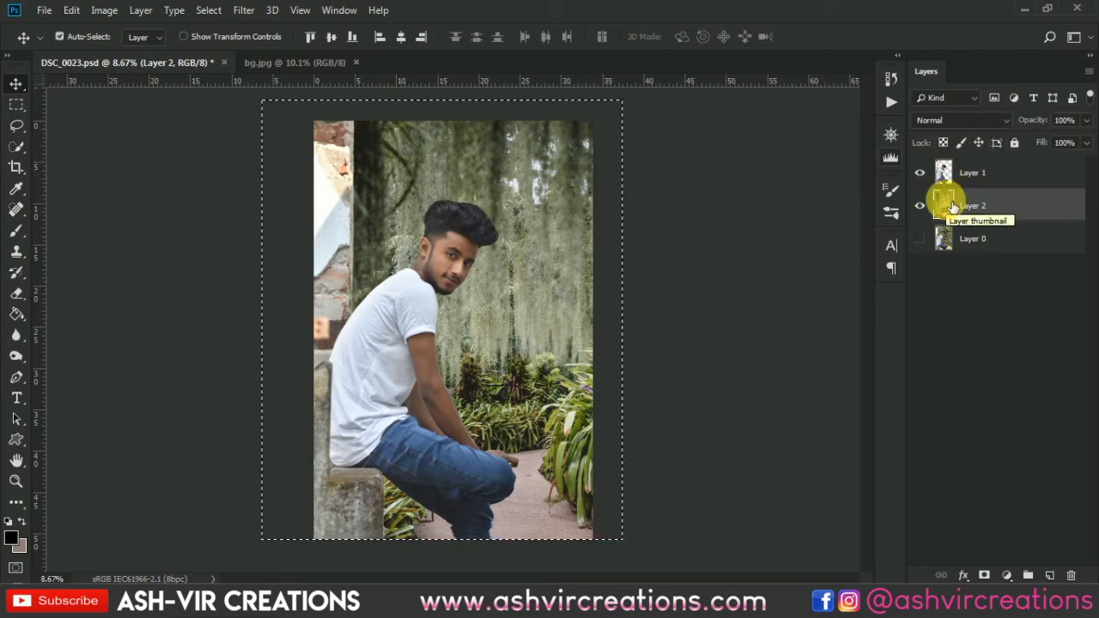
scroll(316, 291, "down", 2)
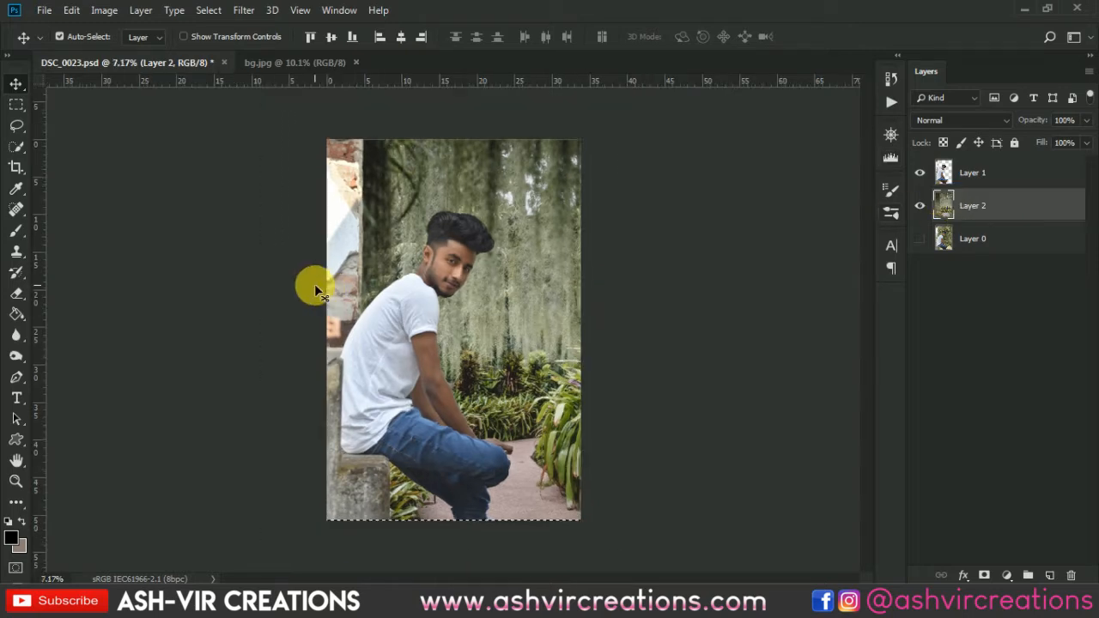
scroll(314, 284, "down", 1)
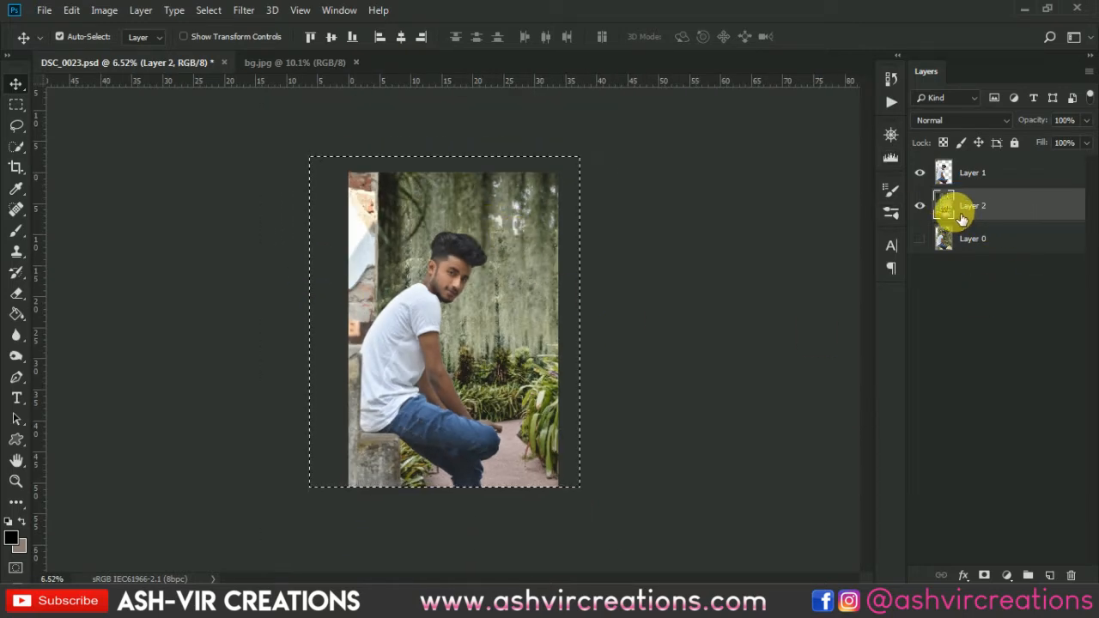
left_click(21, 167)
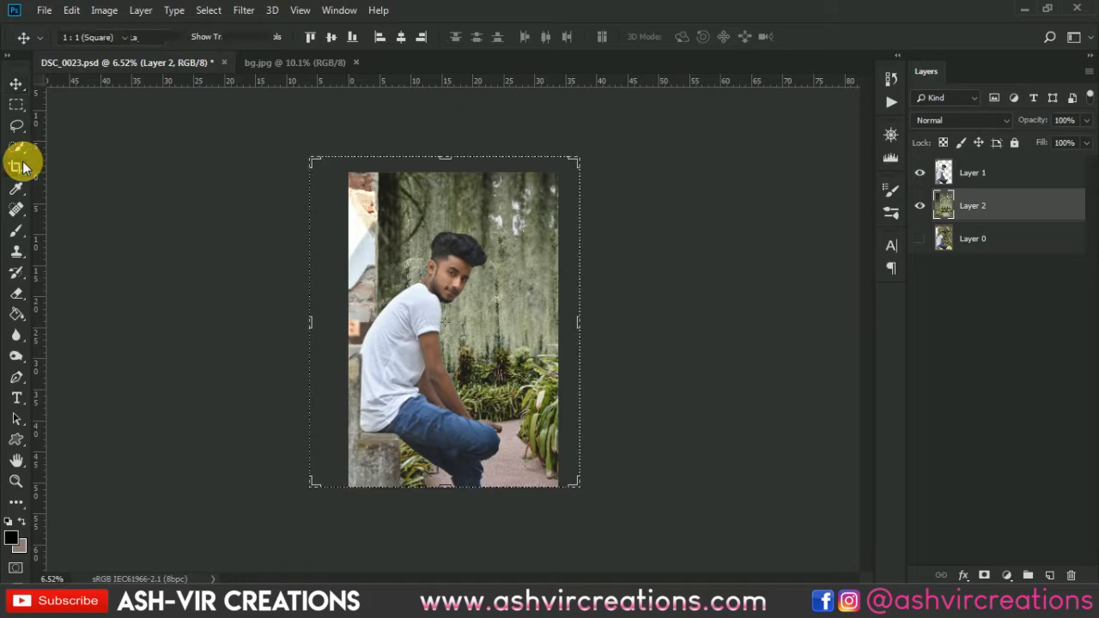
key("Return")
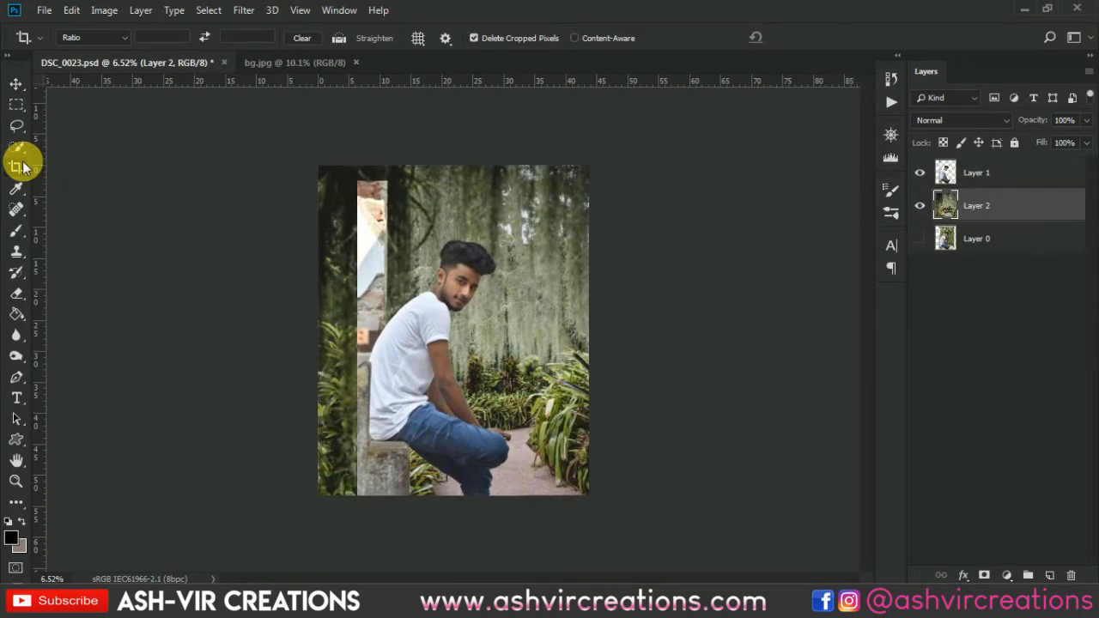
Move the garden background layer slightly to the right behind the man.
key("v")
scroll(380, 206, "up", 2)
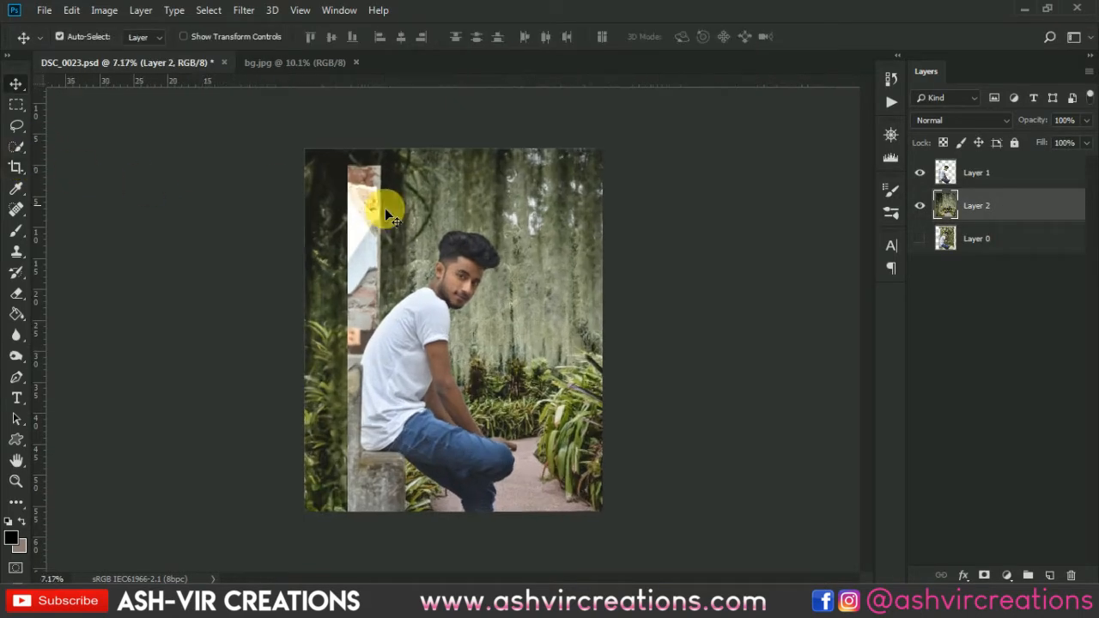
left_click_drag(421, 194, 465, 199)
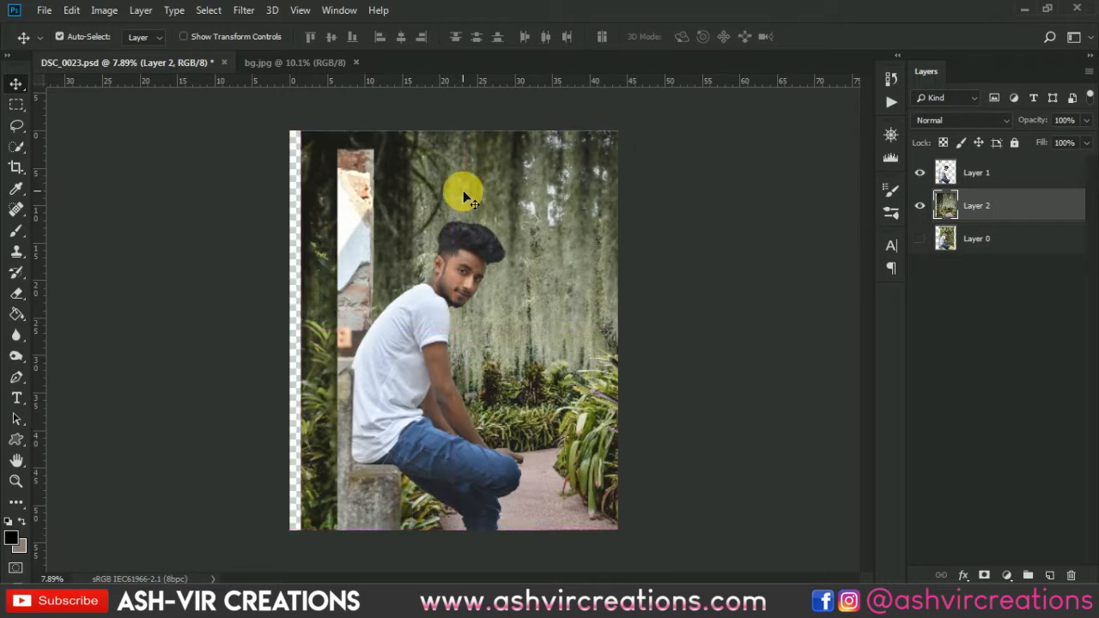
Crop the canvas so it starts at the wall's left edge and ends just inside the background's right side.
left_click(15, 167)
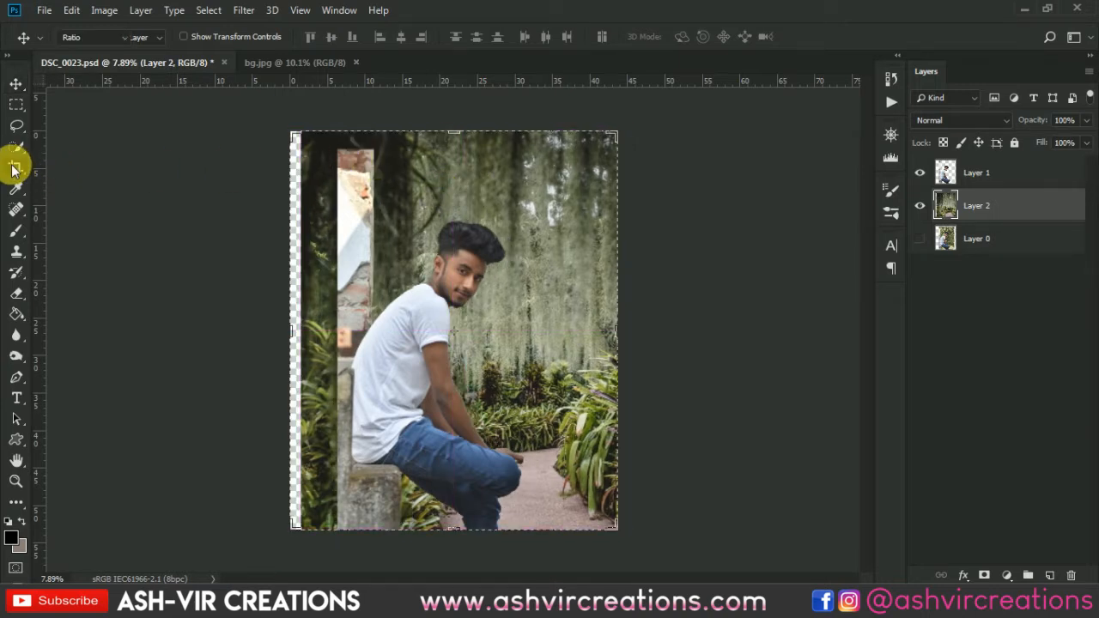
left_click(370, 196)
left_click_drag(301, 341, 320, 335)
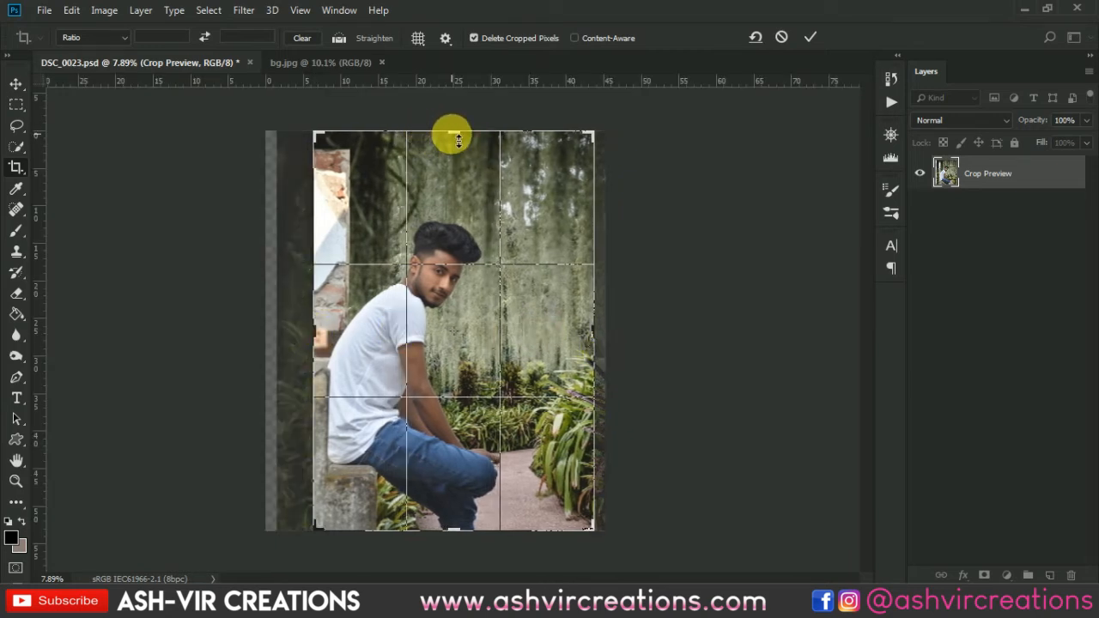
left_click_drag(599, 344, 598, 337)
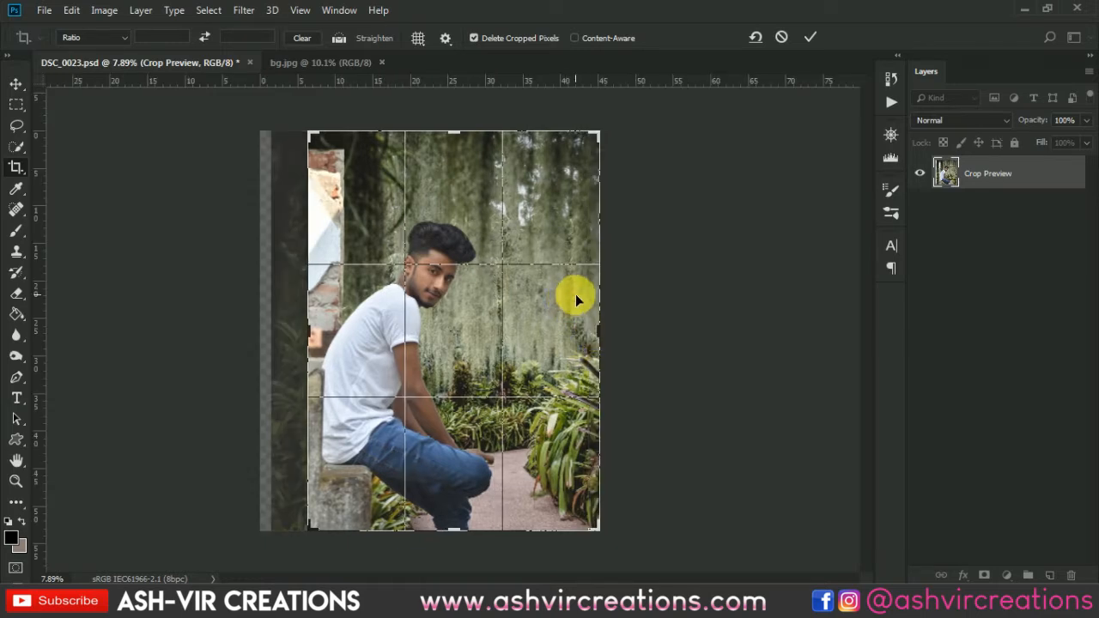
left_click(811, 38)
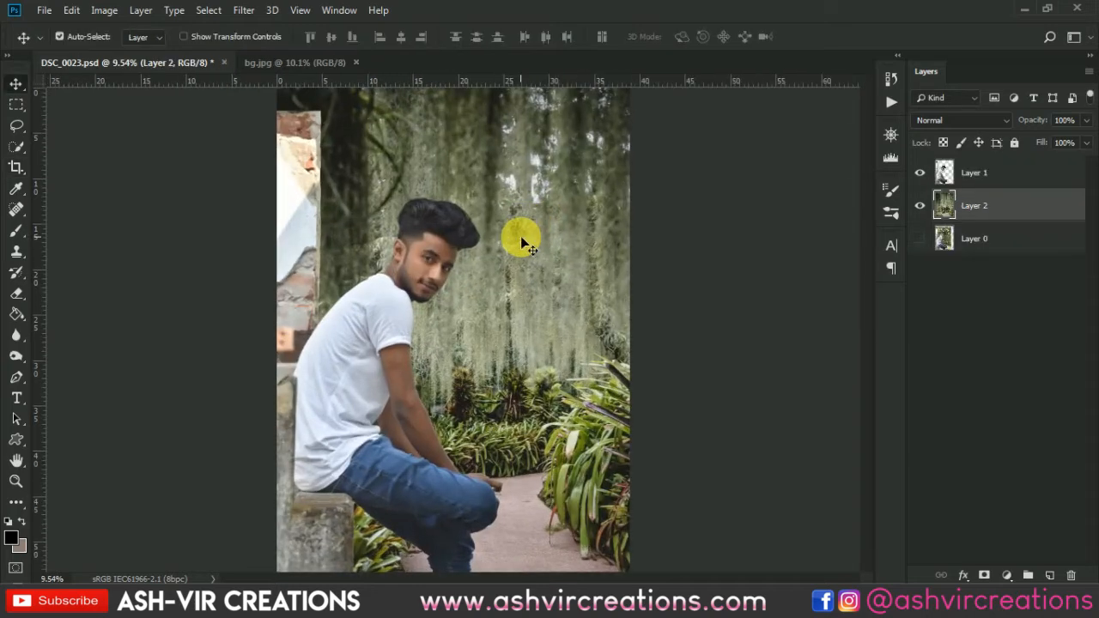
Select a rectangular area around the wall's top end on Layer 1 with the Rectangular Marquee tool.
scroll(521, 236, "down", 1)
scroll(303, 136, "up", 2)
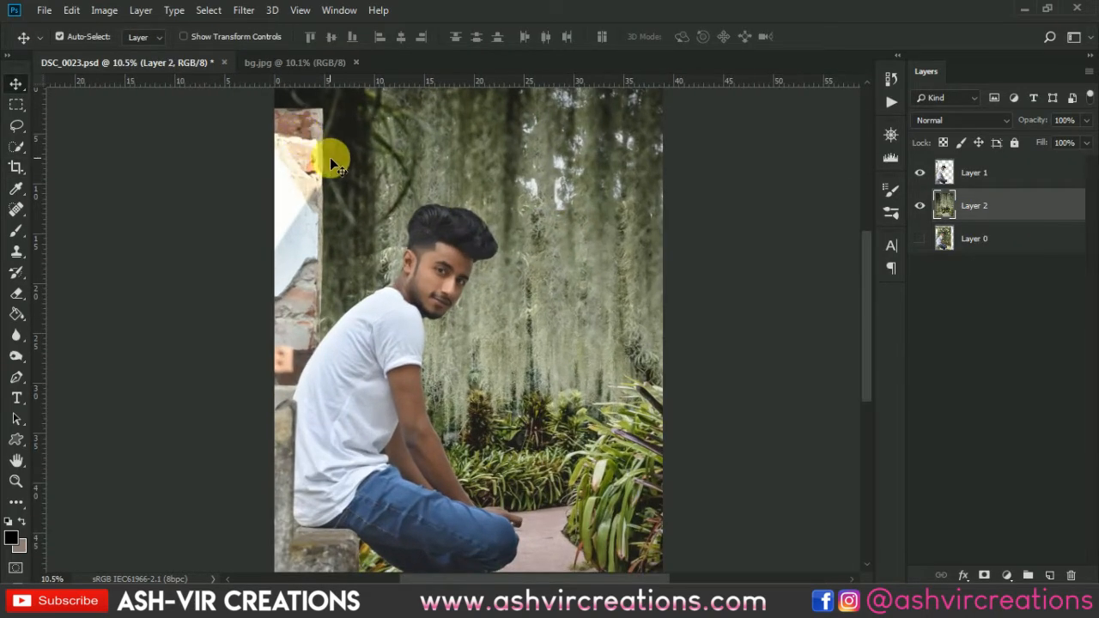
key("ctrl+0")
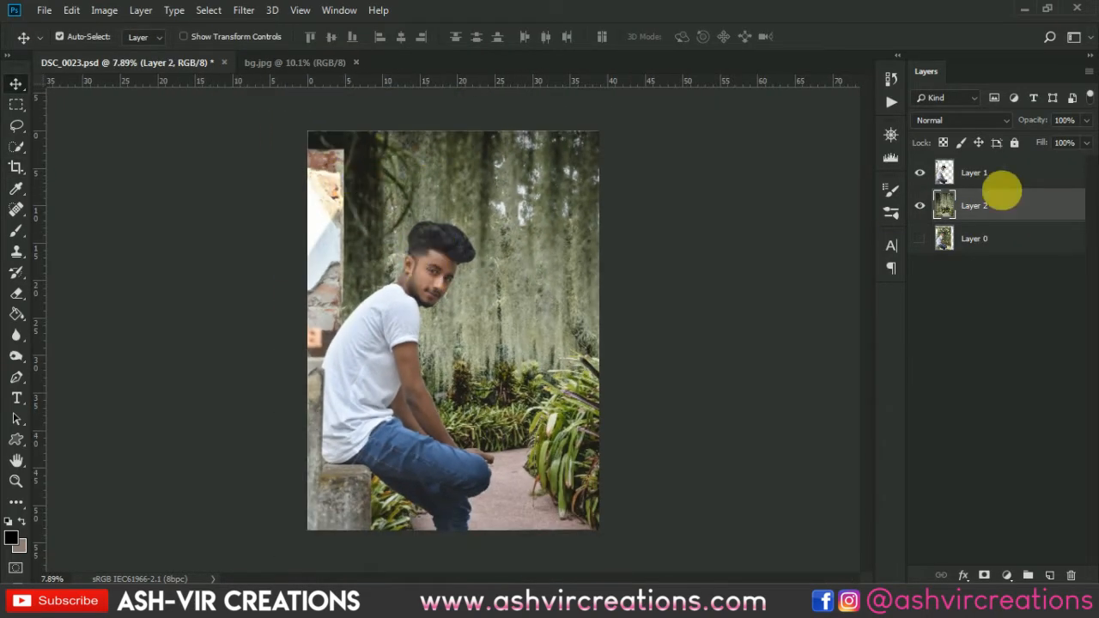
left_click(979, 175)
left_click(19, 104)
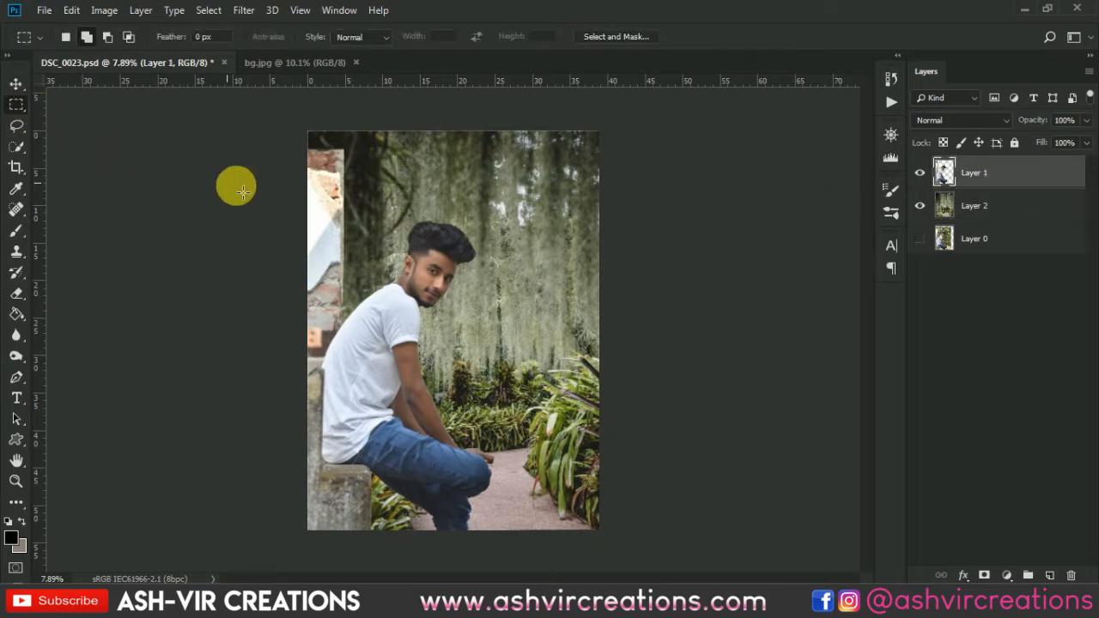
left_click_drag(367, 120, 233, 212)
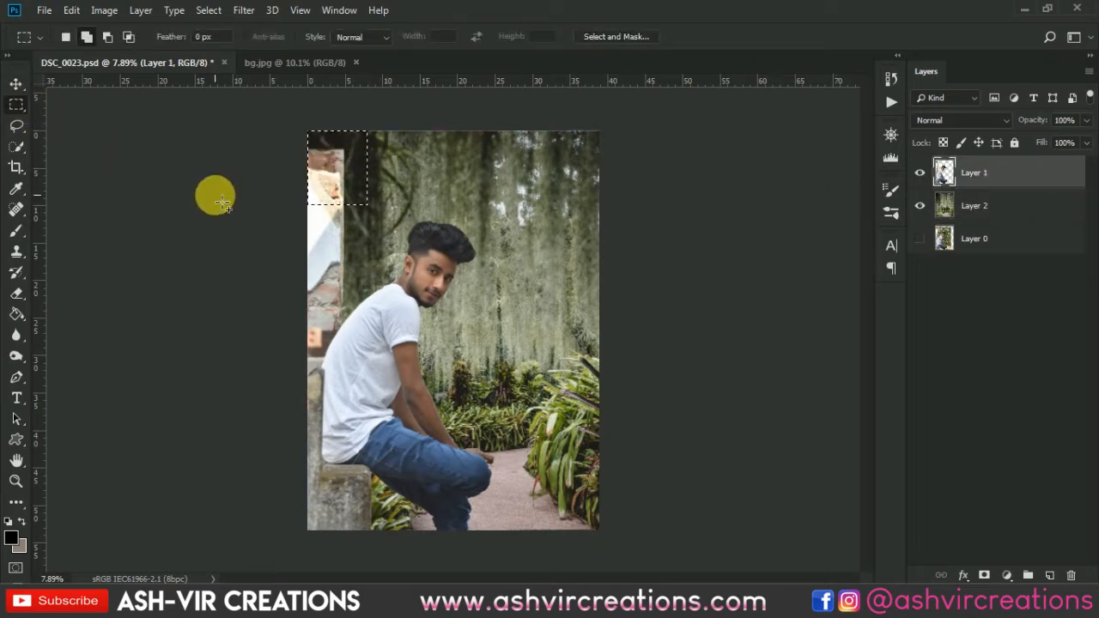
Stretch the selected wall top upward with Free Transform to about 145% height, past the canvas's upper edge, and deselect.
left_click(71, 10)
left_click(137, 346)
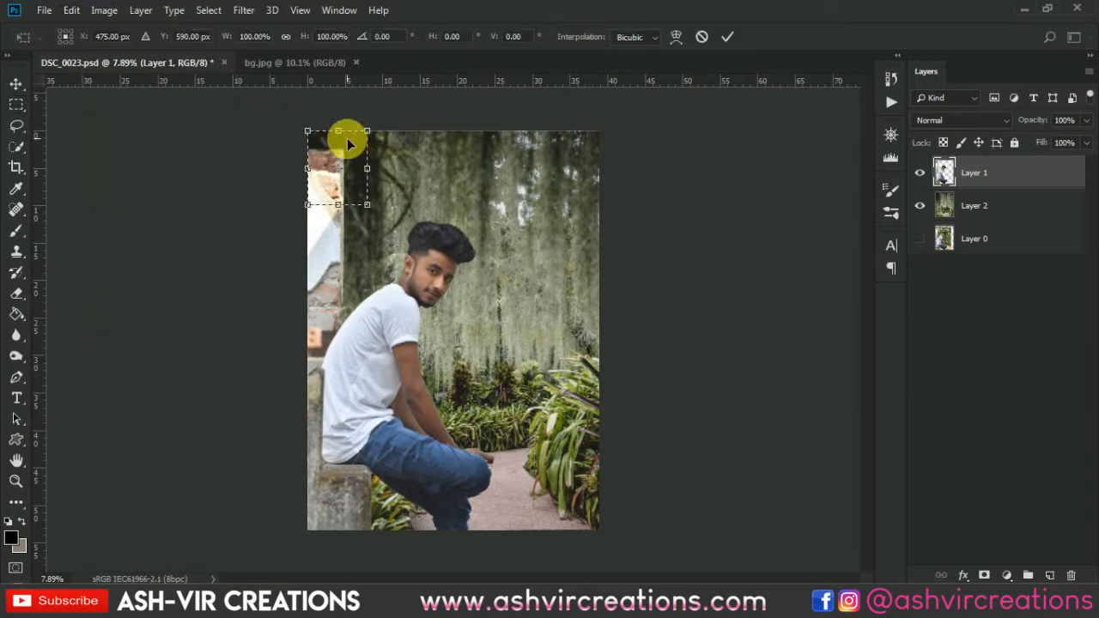
left_click_drag(338, 132, 334, 91)
left_click(727, 36)
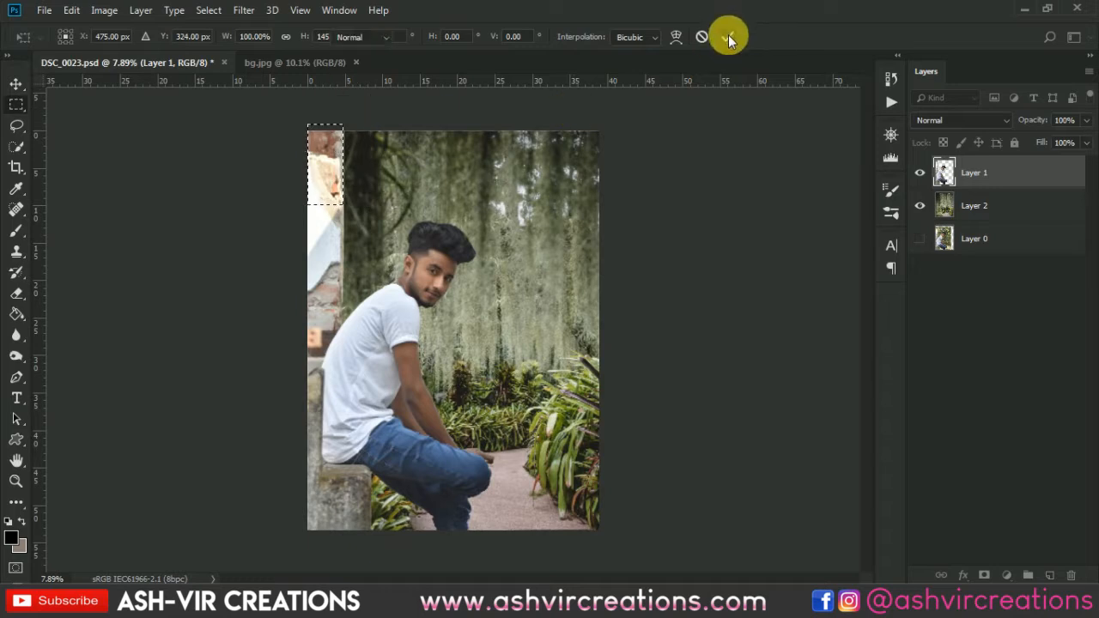
key("v")
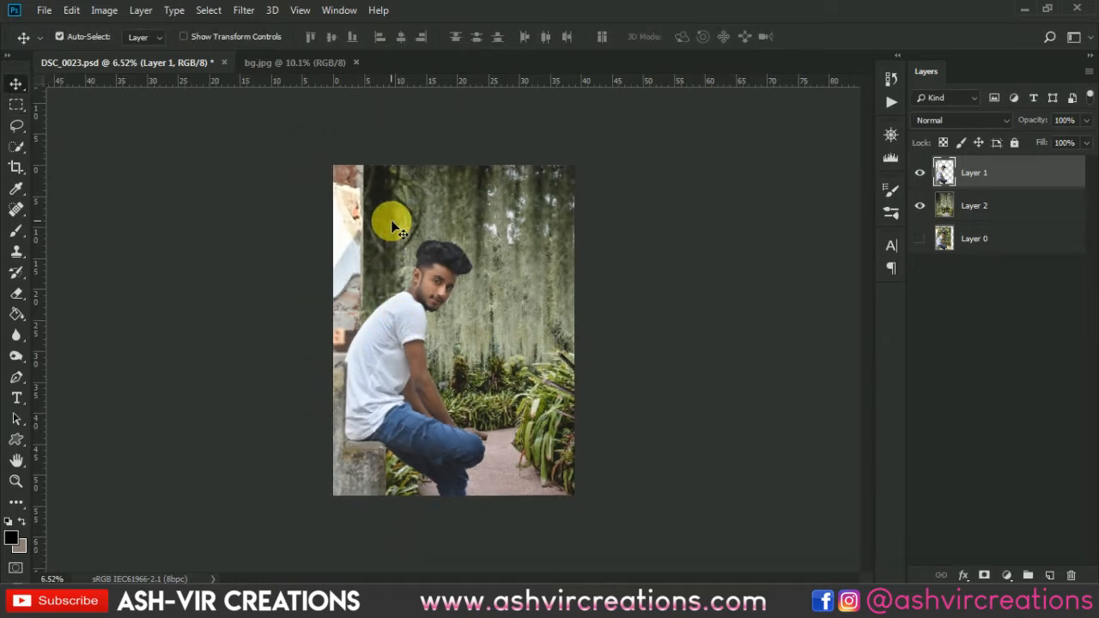
scroll(393, 222, "up", 2)
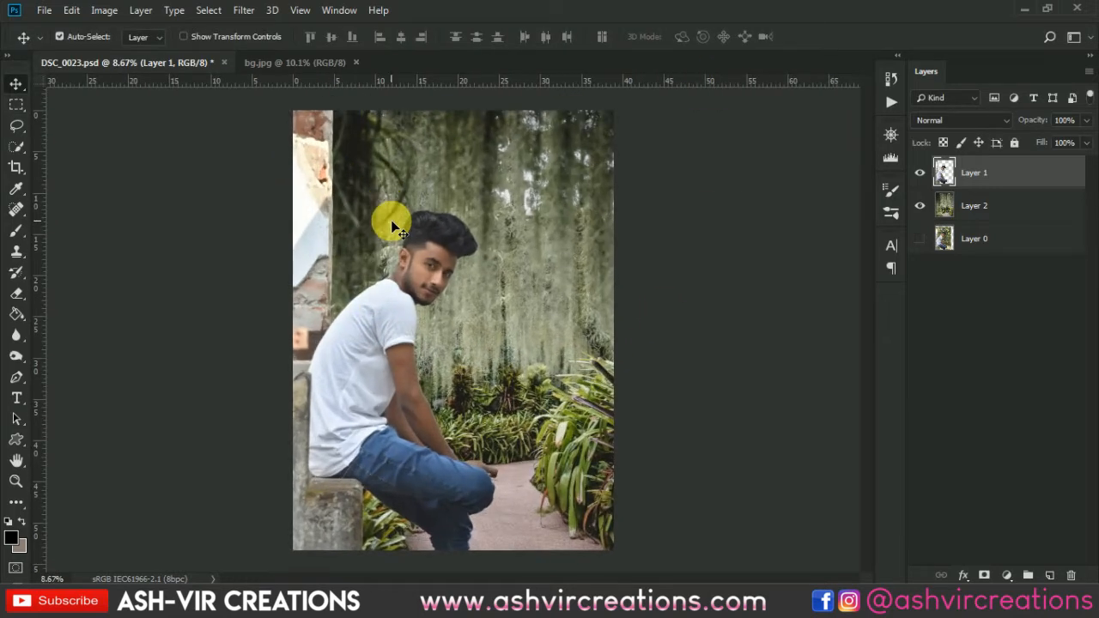
scroll(388, 222, "down", 1)
Start a Tilt-Shift blur on Layer 2, centre it at the man's knee and bring the upper feather line closer.
left_click(1016, 206)
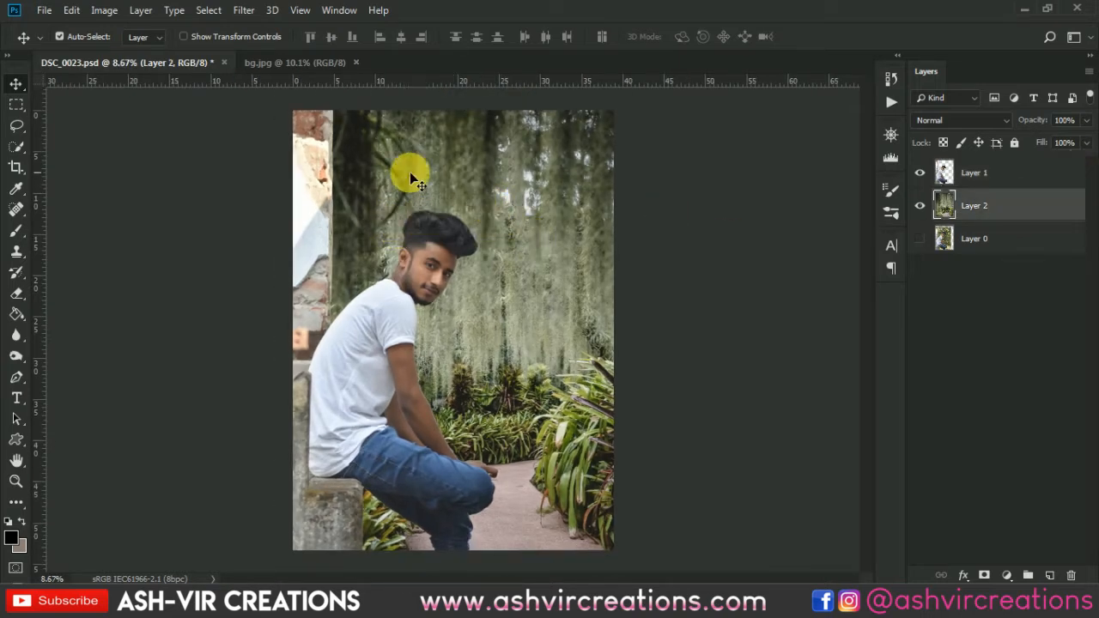
left_click(241, 10)
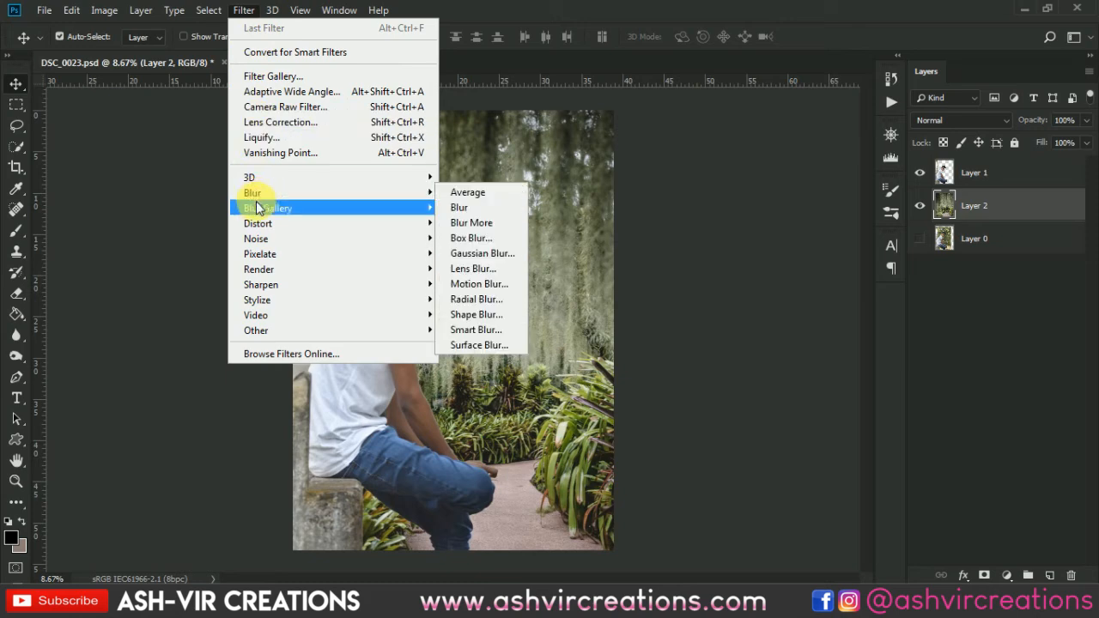
mouse_move(376, 208)
left_click(461, 239)
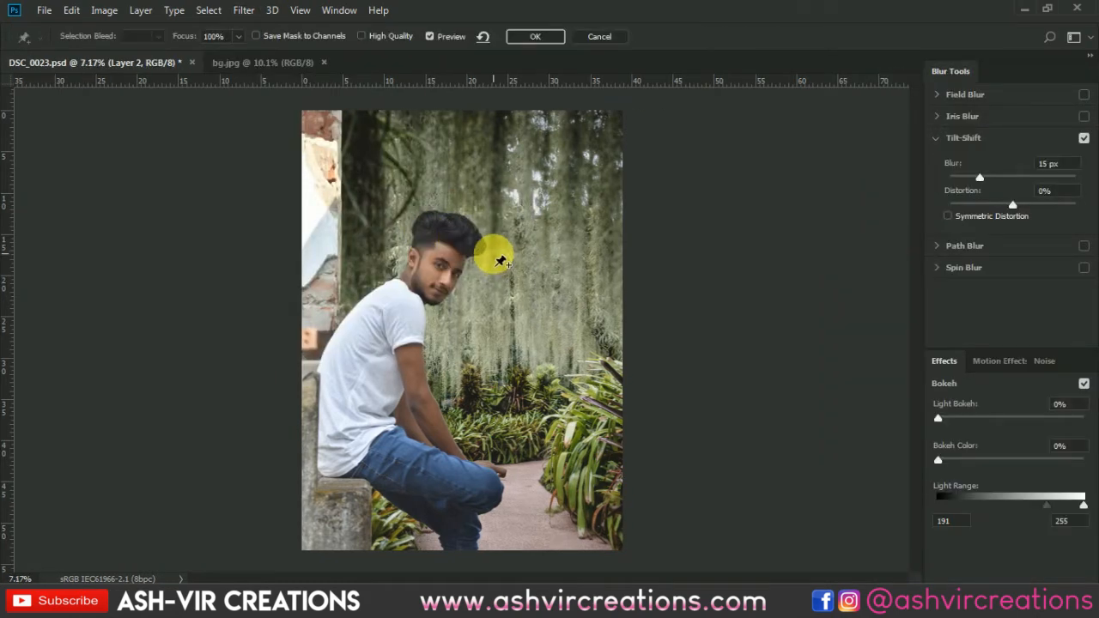
left_click_drag(465, 335, 465, 450)
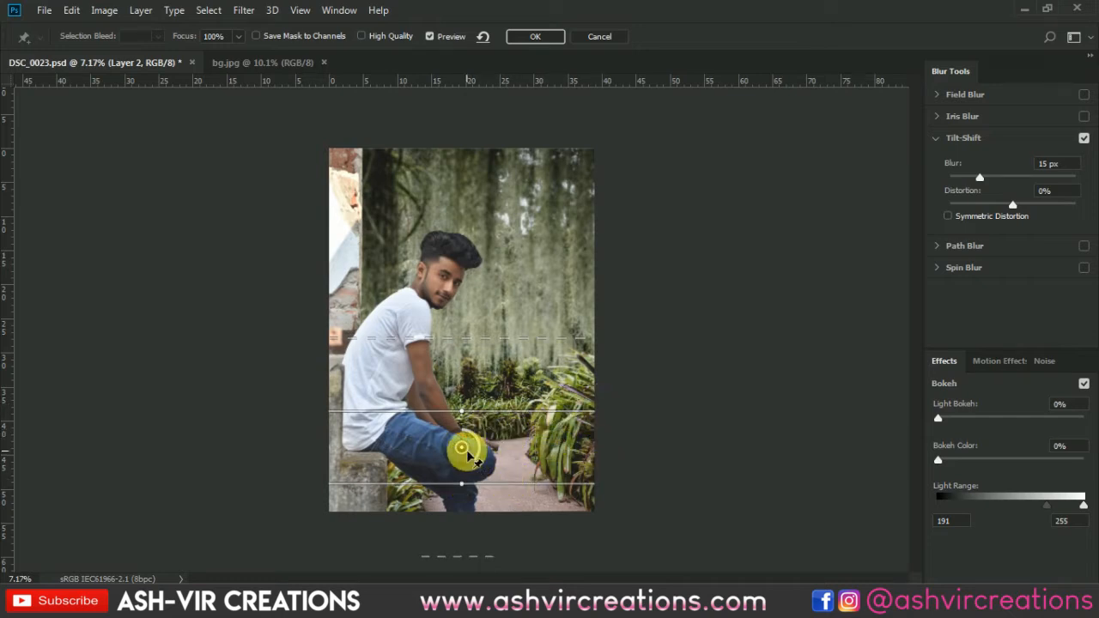
left_click_drag(458, 448, 472, 472)
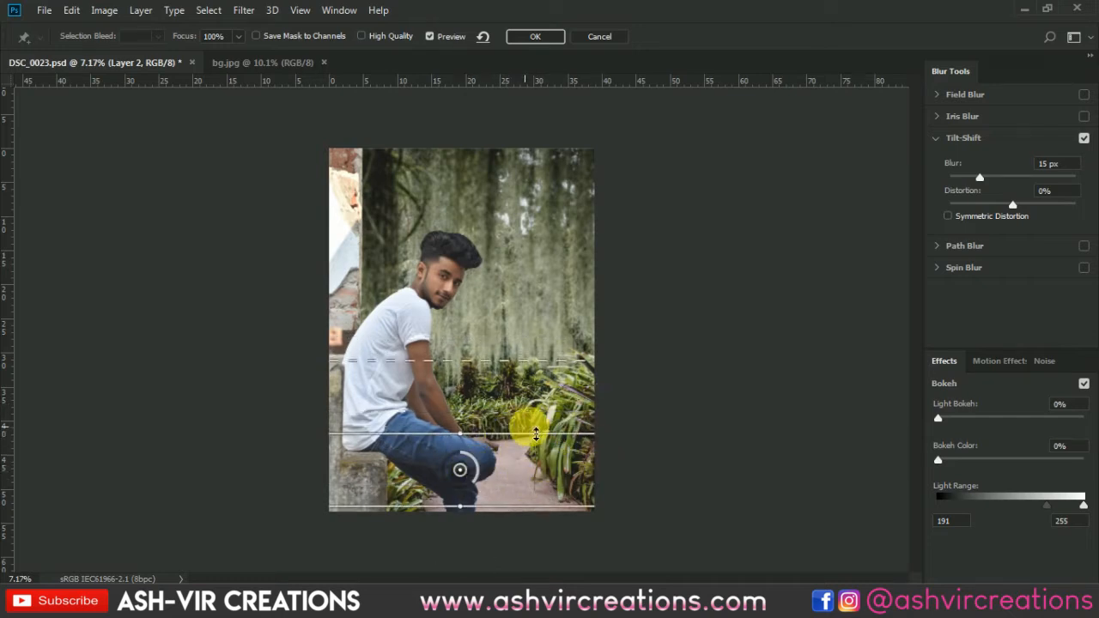
left_click_drag(495, 370, 484, 386)
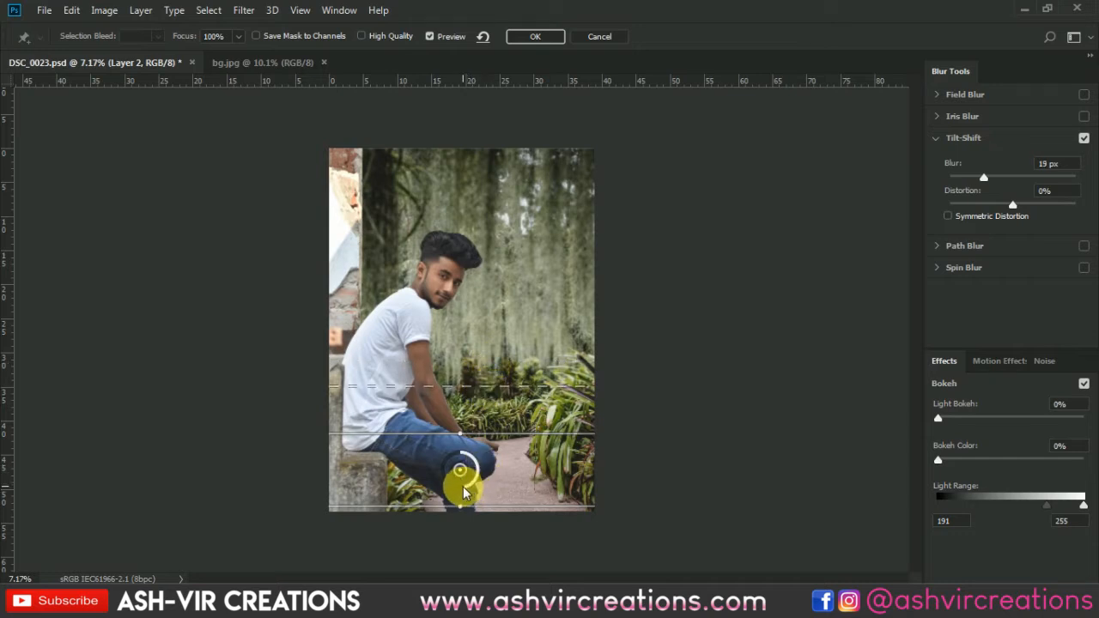
Raise the upper feather line to the man's elbow level and set the Tilt-Shift blur to 72 px.
mouse_move(448, 496)
left_mouse_down()
mouse_move(430, 471)
mouse_move(438, 487)
left_mouse_up()
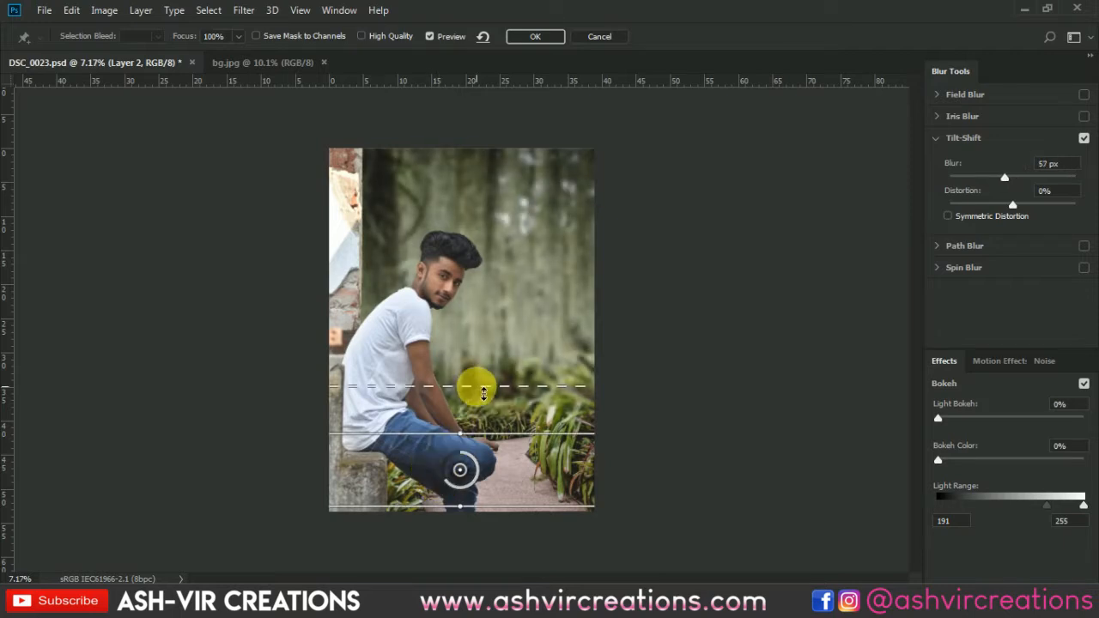
left_click_drag(473, 386, 483, 359)
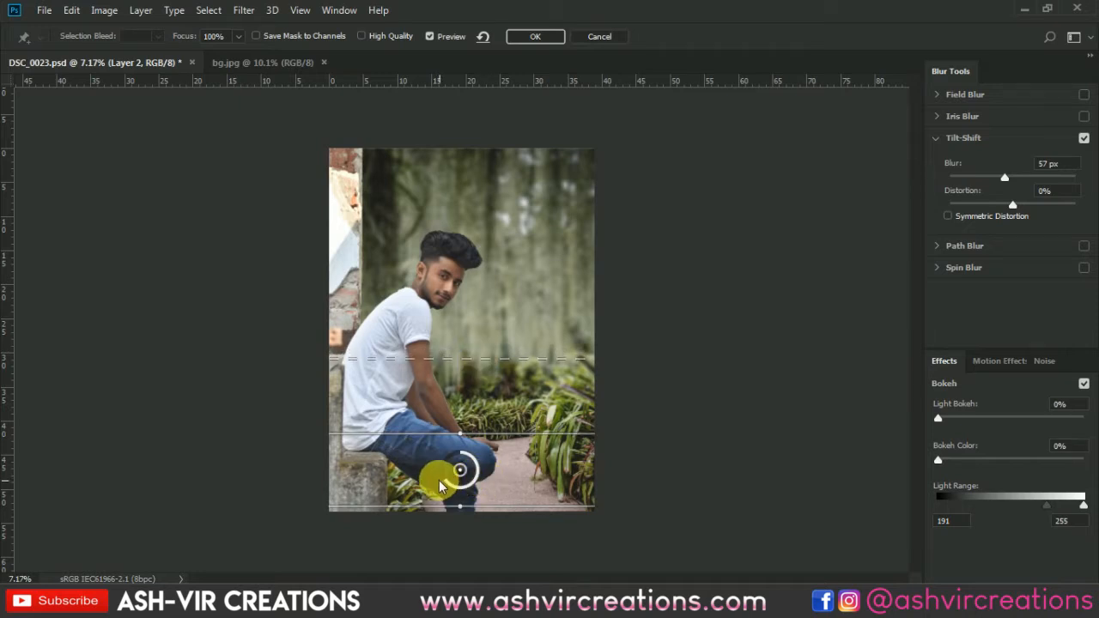
left_click_drag(442, 481, 450, 481)
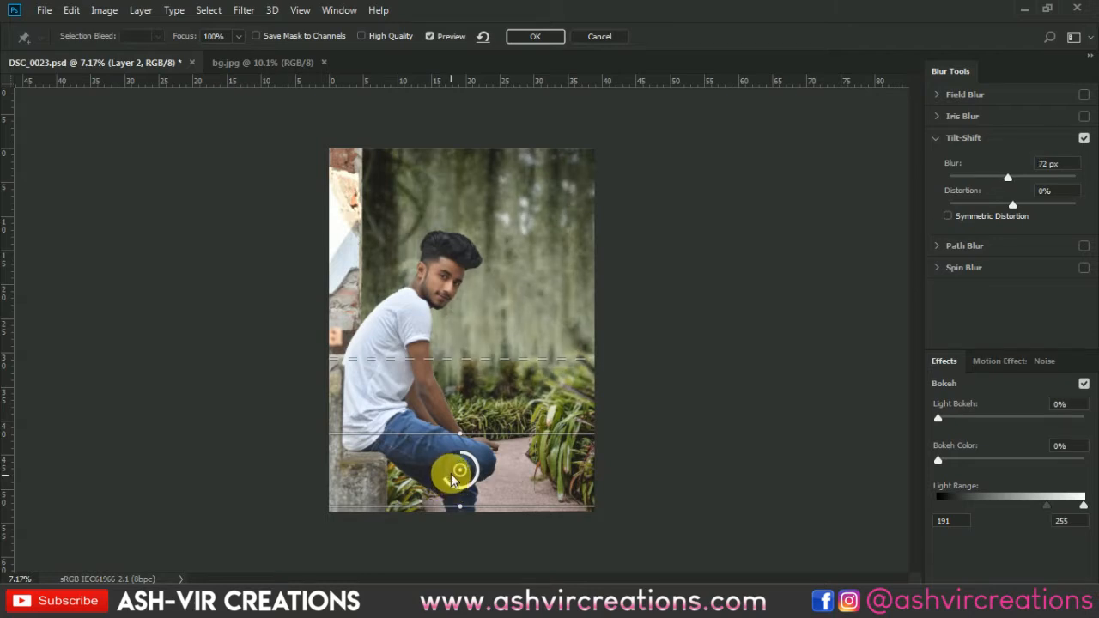
Set Light Bokeh to 27% and Bokeh Color to 6%, and apply the Tilt-Shift blur.
mouse_move(952, 459)
left_mouse_down()
mouse_move(1007, 462)
mouse_move(951, 462)
left_mouse_up()
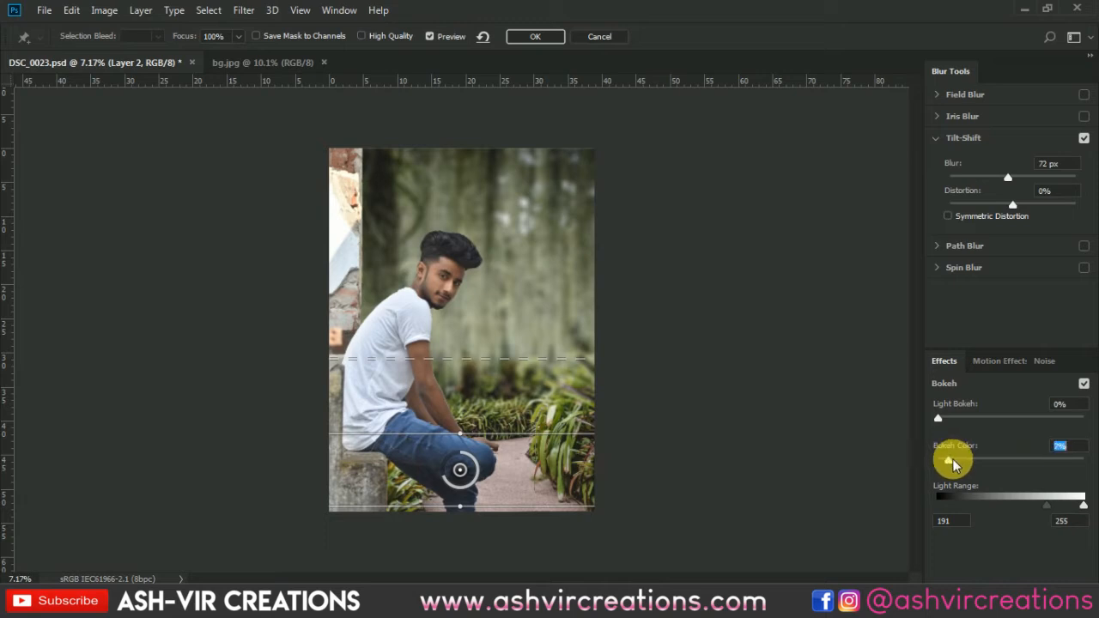
left_click_drag(939, 419, 962, 421)
left_click_drag(983, 420, 973, 424)
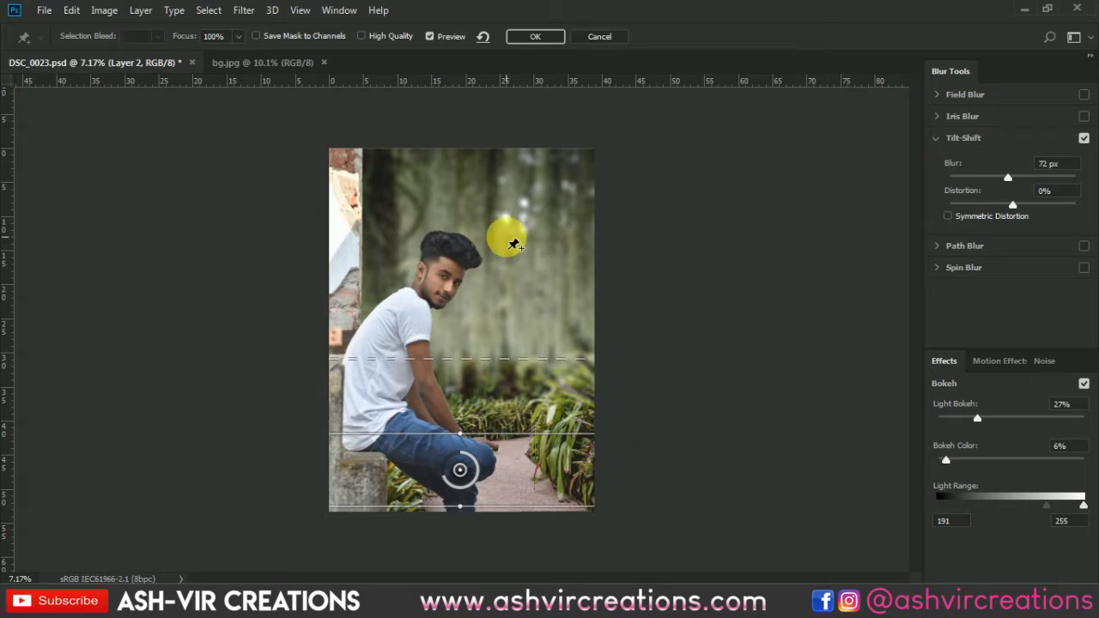
left_click(532, 38)
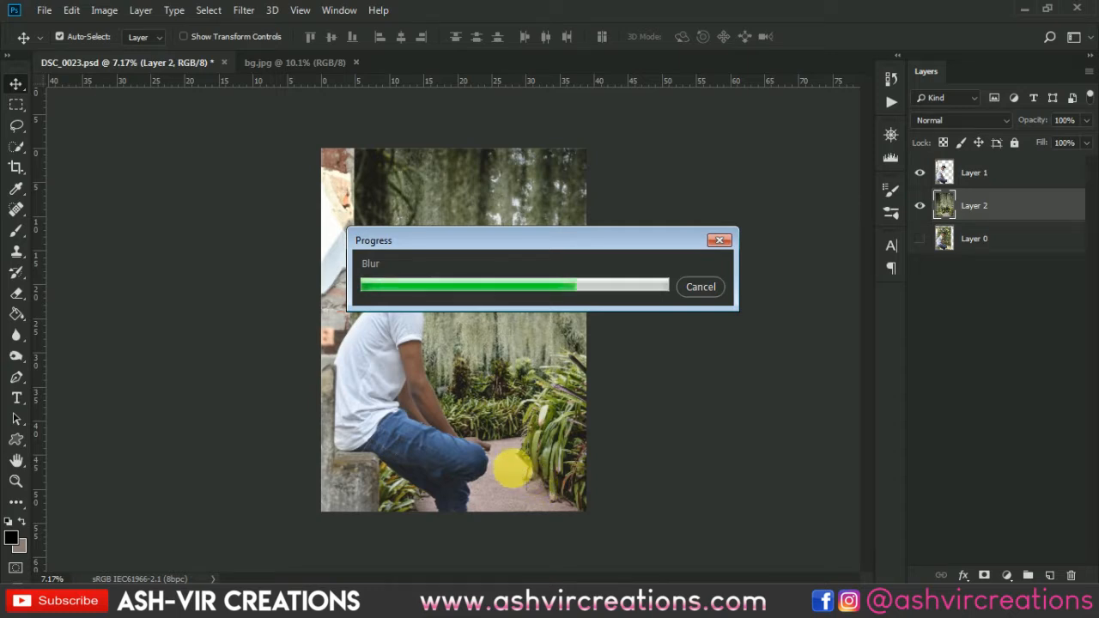
Blend the edges of the man's hair on Layer 1 with the Smudge tool at 47% strength, using brush sizes 15 to 30.
scroll(513, 464, "up", 2)
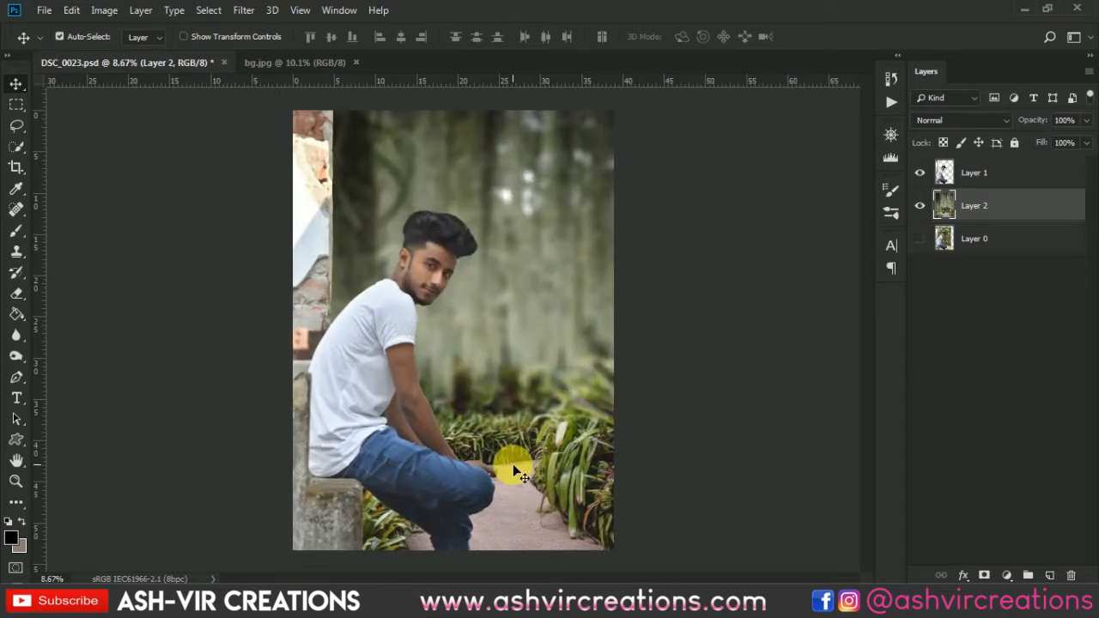
scroll(513, 464, "down", 1)
scroll(451, 238, "up", 8)
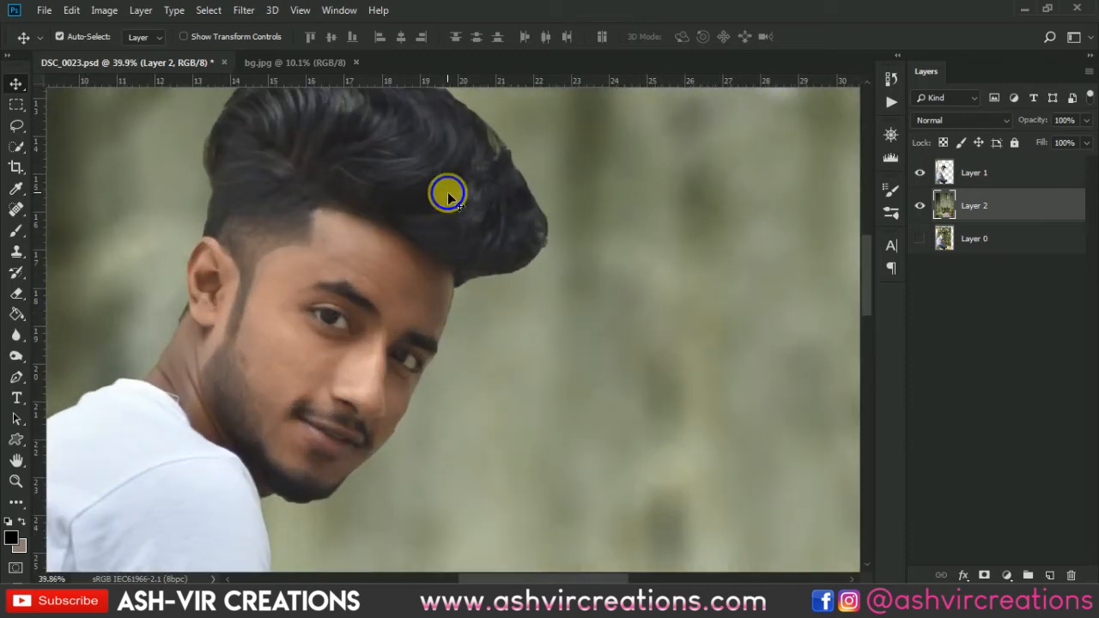
right_click(446, 193)
left_click(461, 200)
left_click_drag(505, 228, 547, 347)
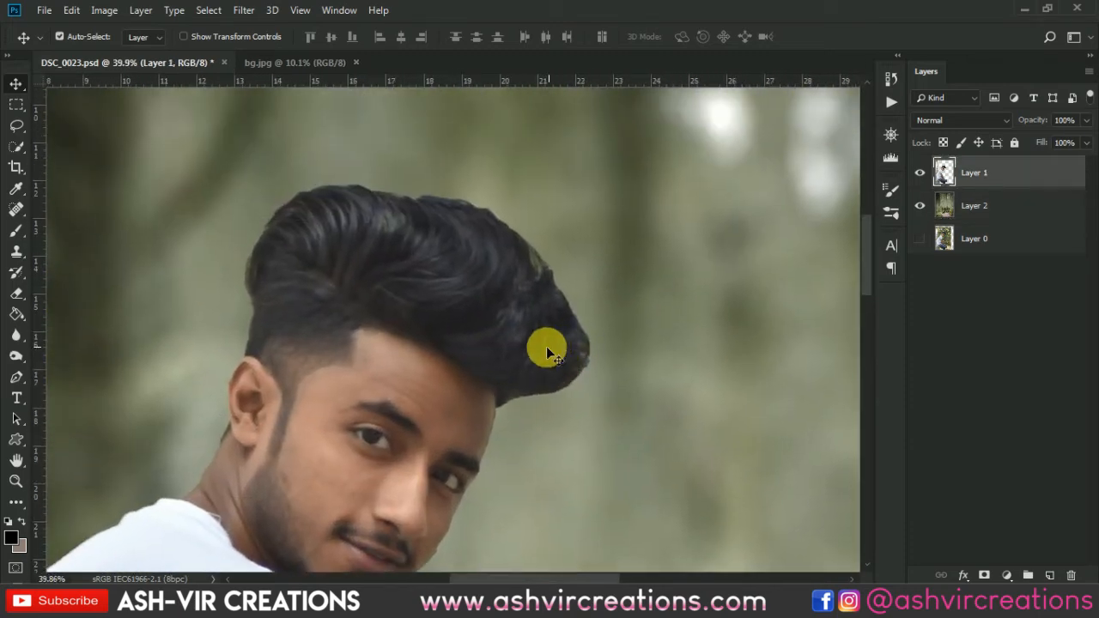
left_click(17, 345)
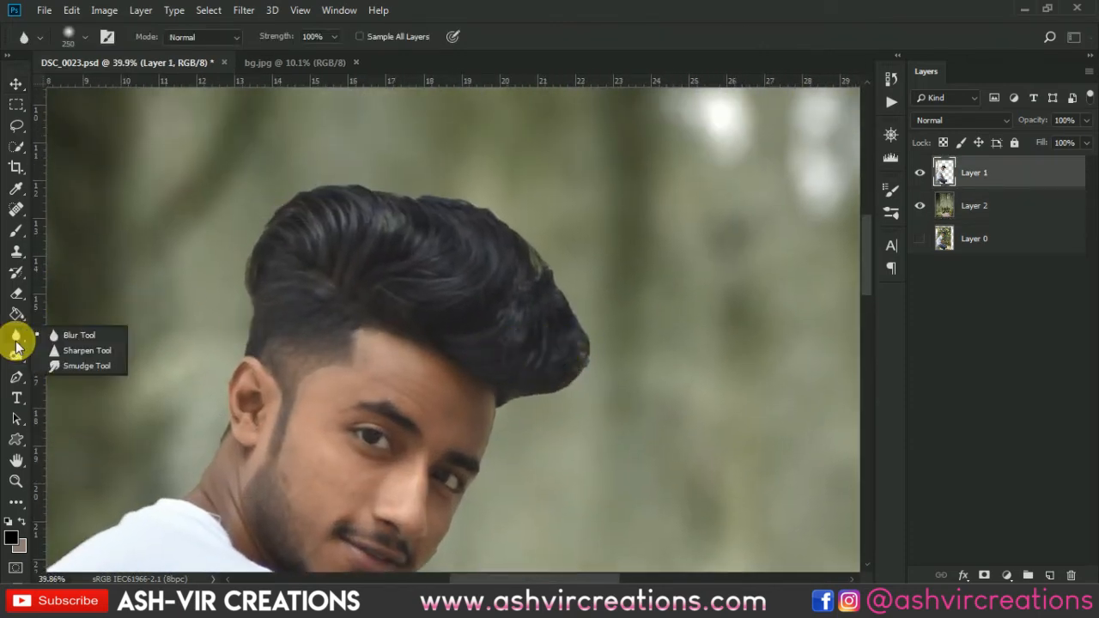
left_click(87, 368)
scroll(522, 382, "up", 2)
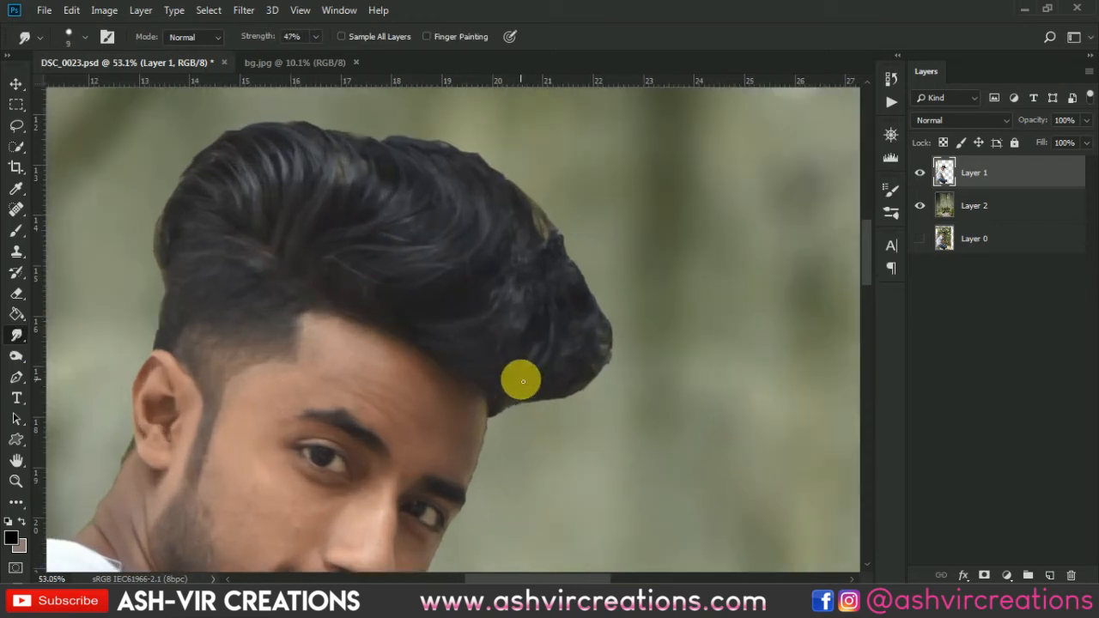
scroll(511, 398, "up", 3)
key("bracketright")
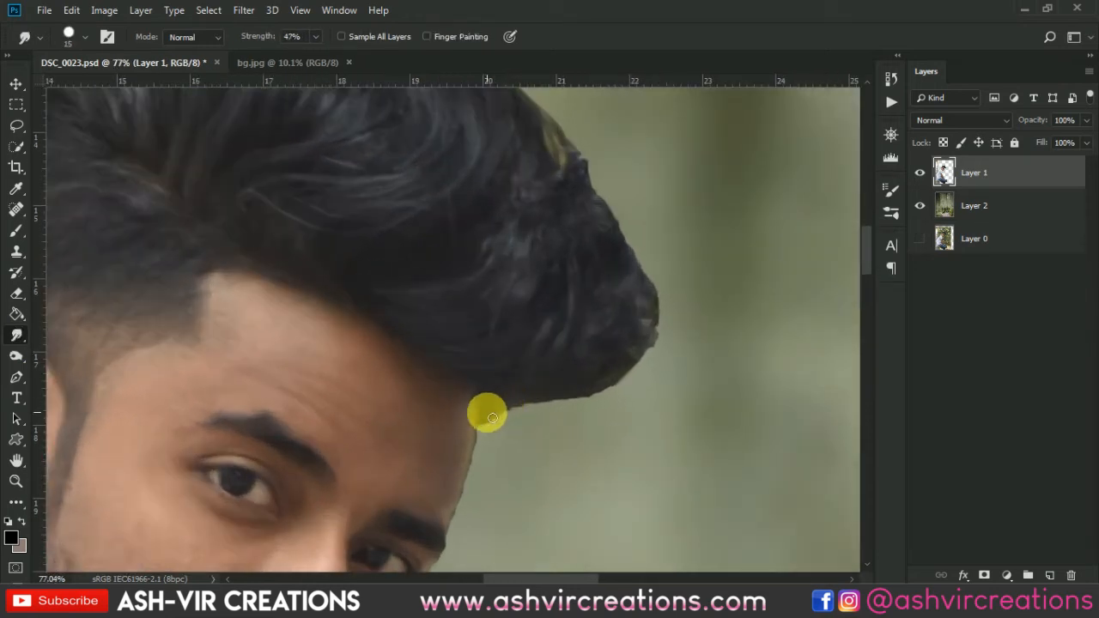
scroll(498, 421, "up", 4)
mouse_move(501, 421)
left_mouse_down()
mouse_move(488, 495)
mouse_move(508, 411)
mouse_move(510, 466)
mouse_move(499, 392)
mouse_move(535, 432)
mouse_move(585, 438)
mouse_move(523, 405)
mouse_move(562, 426)
mouse_move(545, 405)
mouse_move(629, 407)
mouse_move(609, 443)
mouse_move(584, 416)
mouse_move(591, 408)
mouse_move(720, 396)
mouse_move(629, 395)
mouse_move(699, 400)
mouse_move(694, 411)
mouse_move(774, 340)
mouse_move(735, 359)
mouse_move(736, 371)
mouse_move(786, 313)
mouse_move(807, 194)
mouse_move(799, 217)
mouse_move(818, 312)
mouse_move(816, 213)
mouse_move(798, 292)
mouse_move(811, 239)
mouse_move(800, 182)
mouse_move(758, 125)
mouse_move(799, 223)
mouse_move(780, 150)
mouse_move(767, 158)
mouse_move(772, 300)
mouse_move(773, 290)
mouse_move(810, 456)
mouse_move(751, 476)
mouse_move(806, 396)
mouse_move(784, 444)
mouse_move(810, 359)
mouse_move(776, 293)
mouse_move(732, 140)
mouse_move(796, 310)
mouse_move(754, 185)
mouse_move(771, 289)
mouse_move(717, 165)
mouse_move(725, 191)
mouse_move(704, 270)
mouse_move(706, 323)
mouse_move(733, 345)
mouse_move(649, 189)
mouse_move(685, 293)
mouse_move(651, 189)
mouse_move(716, 327)
mouse_move(627, 189)
mouse_move(658, 311)
mouse_move(675, 326)
mouse_move(618, 304)
mouse_move(531, 152)
mouse_move(581, 245)
mouse_move(388, 128)
mouse_move(760, 298)
mouse_move(704, 258)
mouse_move(542, 244)
mouse_move(319, 179)
mouse_move(702, 277)
mouse_move(576, 256)
mouse_move(366, 321)
mouse_move(535, 172)
mouse_move(519, 176)
mouse_move(449, 266)
mouse_move(364, 297)
mouse_move(457, 199)
mouse_move(410, 304)
mouse_move(420, 372)
mouse_move(409, 501)
mouse_move(450, 388)
mouse_move(451, 326)
mouse_move(425, 420)
mouse_move(400, 443)
mouse_move(422, 427)
mouse_move(382, 487)
mouse_move(447, 240)
mouse_move(397, 348)
mouse_move(408, 323)
mouse_move(424, 339)
mouse_move(403, 361)
mouse_move(393, 405)
mouse_move(439, 400)
left_mouse_up()
scroll(380, 456, "down", 1)
scroll(421, 380, "up", 1)
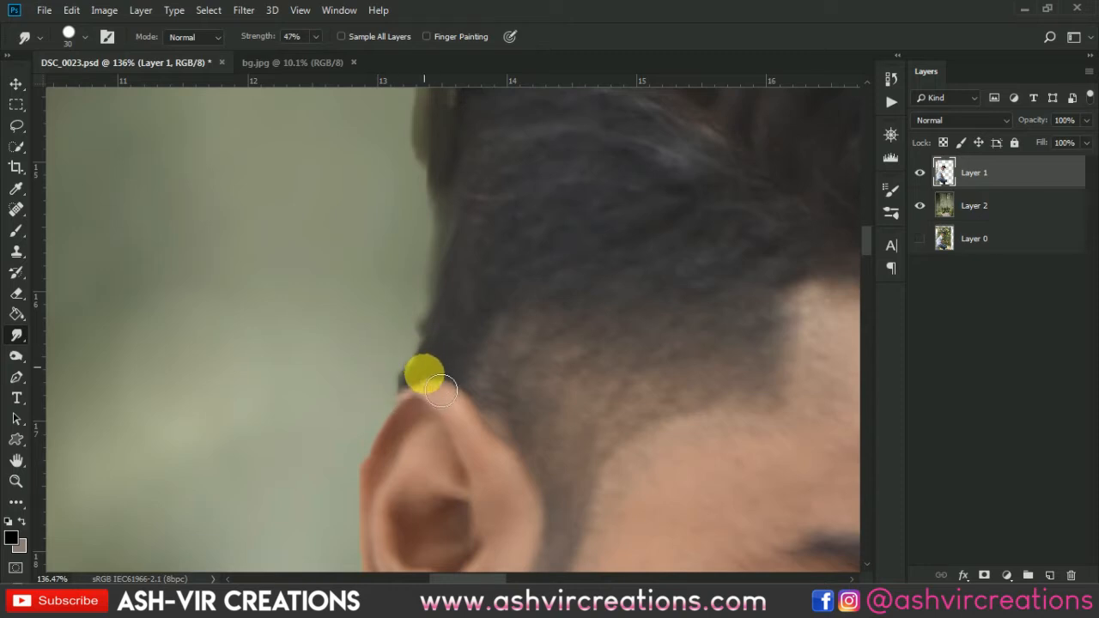
mouse_move(440, 391)
left_mouse_down()
mouse_move(481, 456)
mouse_move(466, 427)
mouse_move(496, 414)
mouse_move(507, 426)
mouse_move(601, 238)
left_mouse_up()
scroll(455, 417, "down", 2)
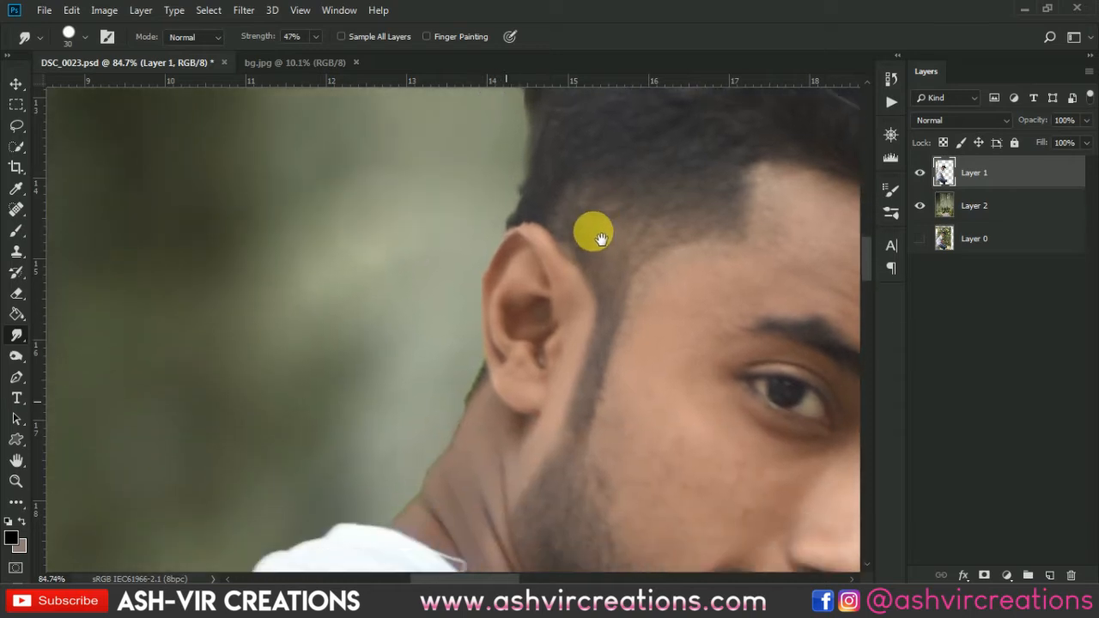
Show Layer 0 and toggle Layer 2's visibility to compare the cutout's ear edge with the original photo.
scroll(500, 338, "up", 2)
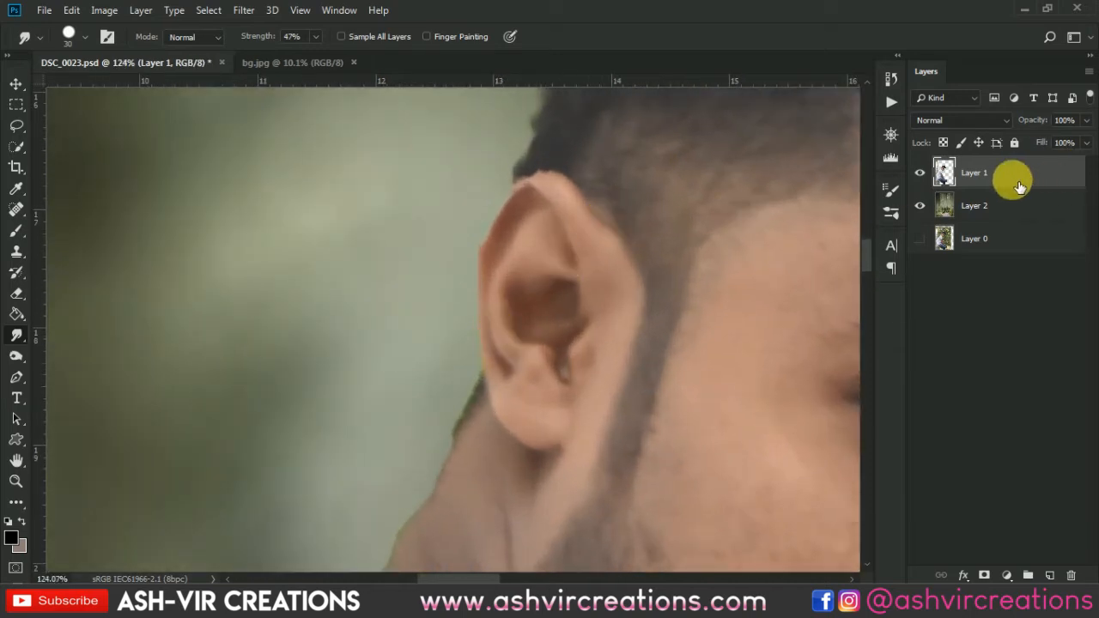
left_click(920, 238)
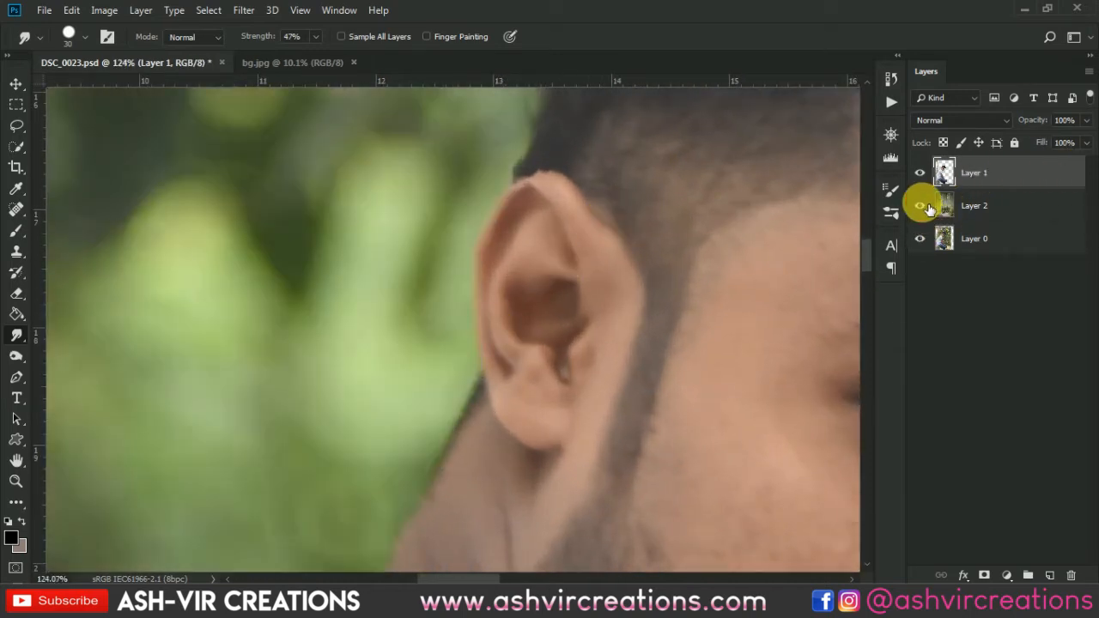
left_click(922, 207)
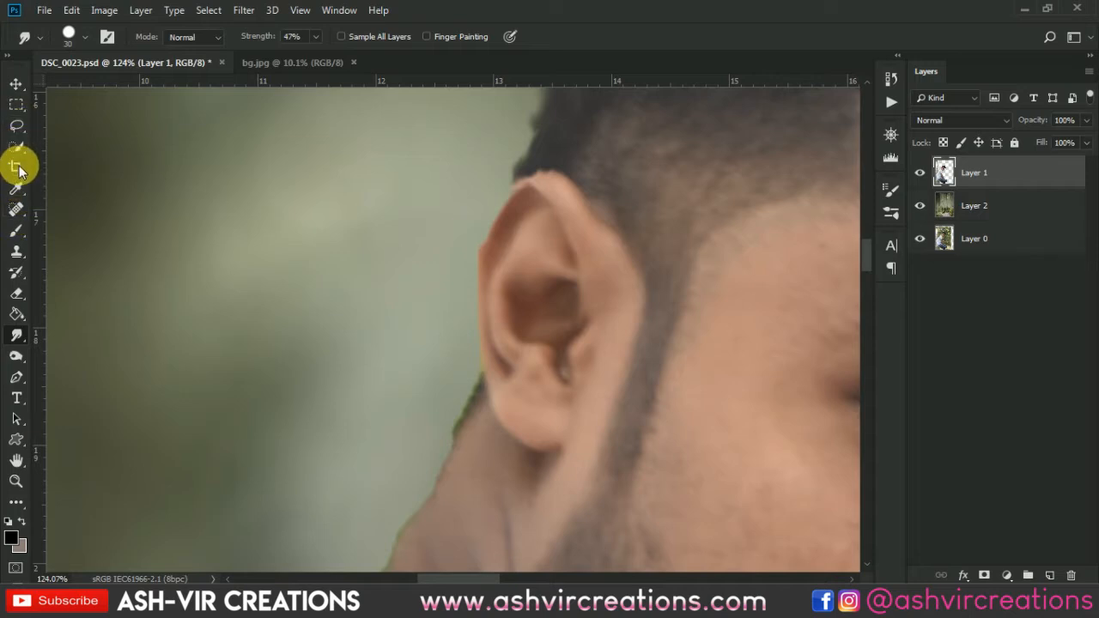
Hide Layer 2, trace a closed Pen path around the man's ear on the original photo, and convert it to a selection.
left_click(15, 381)
scroll(554, 174, "up", 1)
left_click(561, 175)
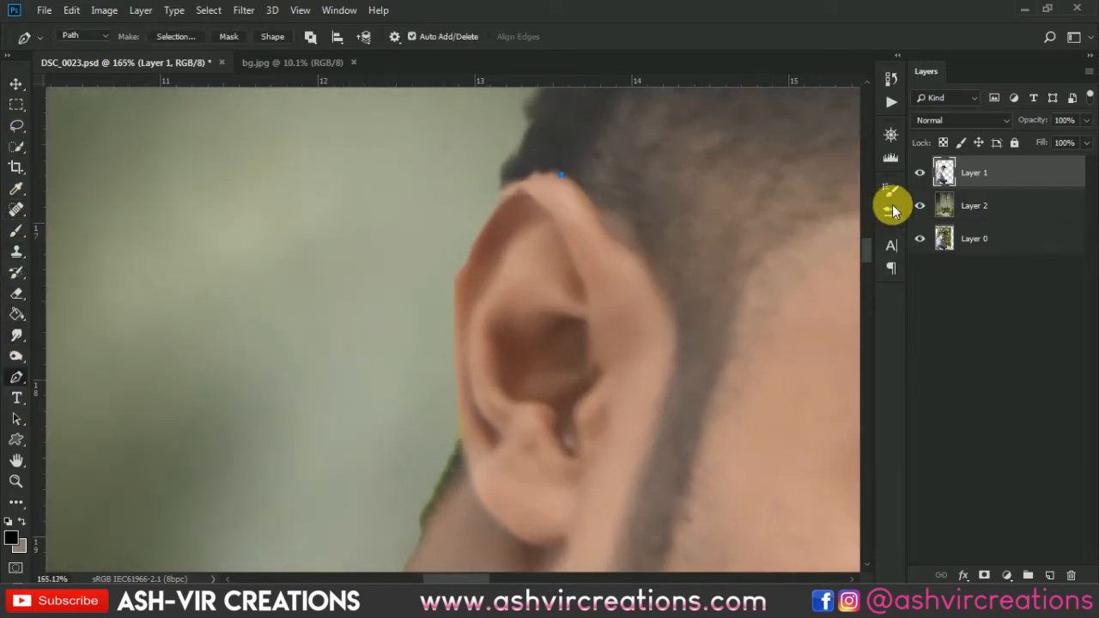
left_click(922, 207)
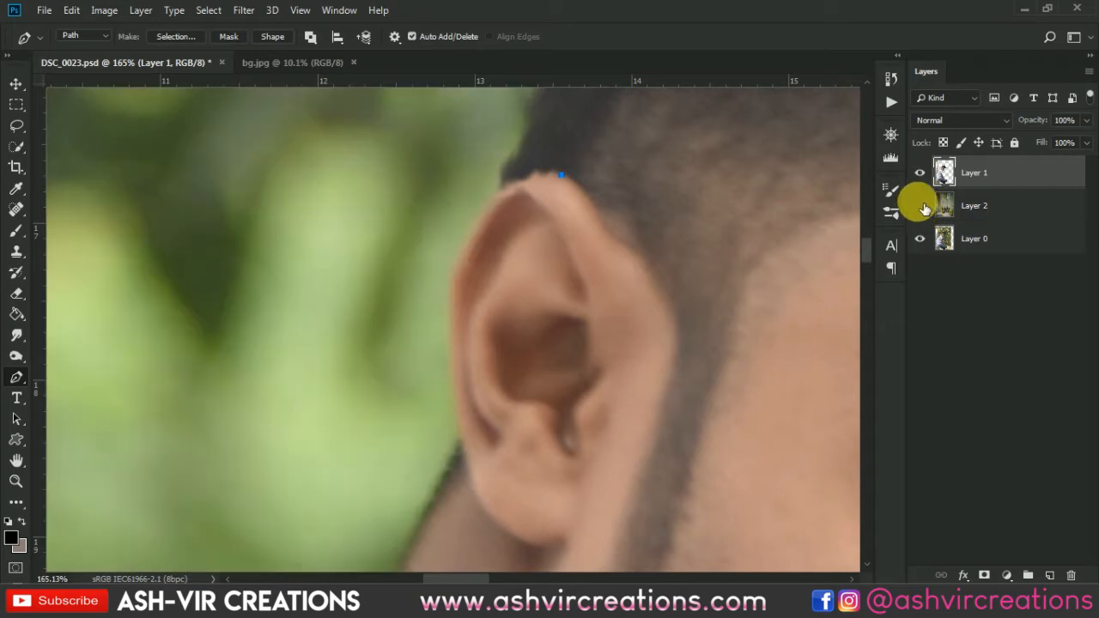
left_click_drag(448, 286, 472, 484)
left_click(449, 287)
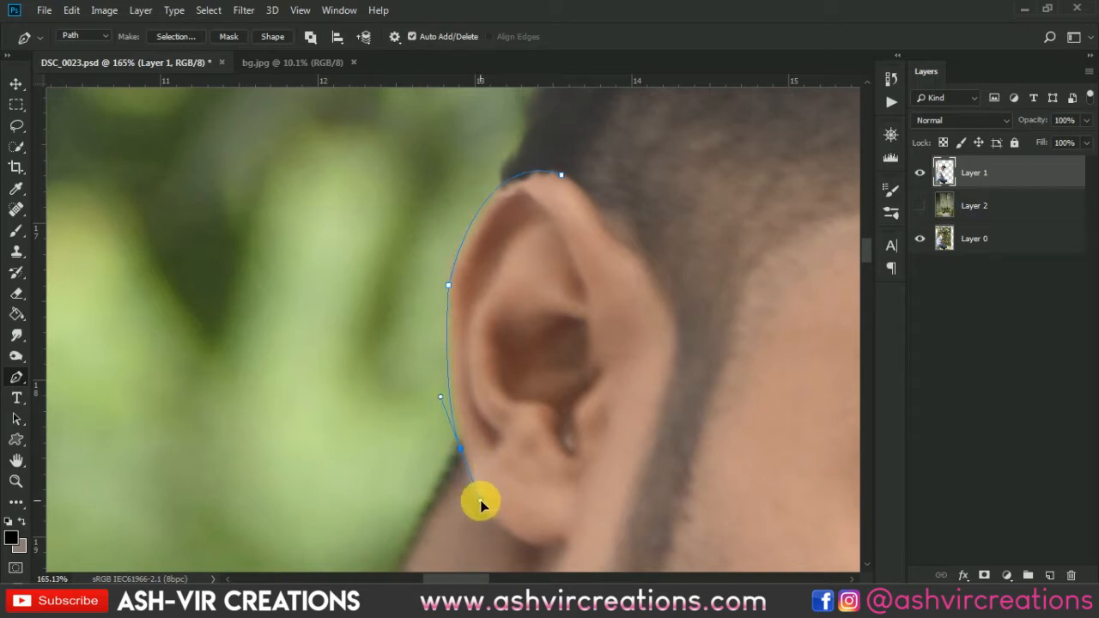
left_click_drag(657, 444, 663, 412)
left_click_drag(674, 255, 670, 238)
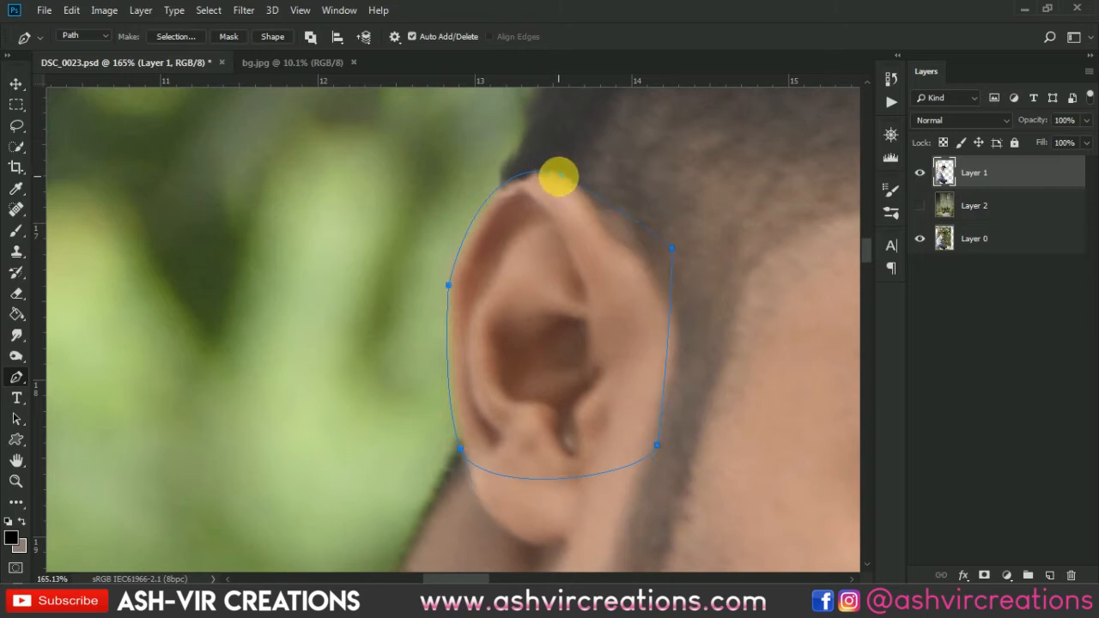
key("ctrl+Return")
Copy the selected ear from Layer 0 to a new layer, hide Layer 0, and move the copy directly below Layer 1.
left_click(1009, 238)
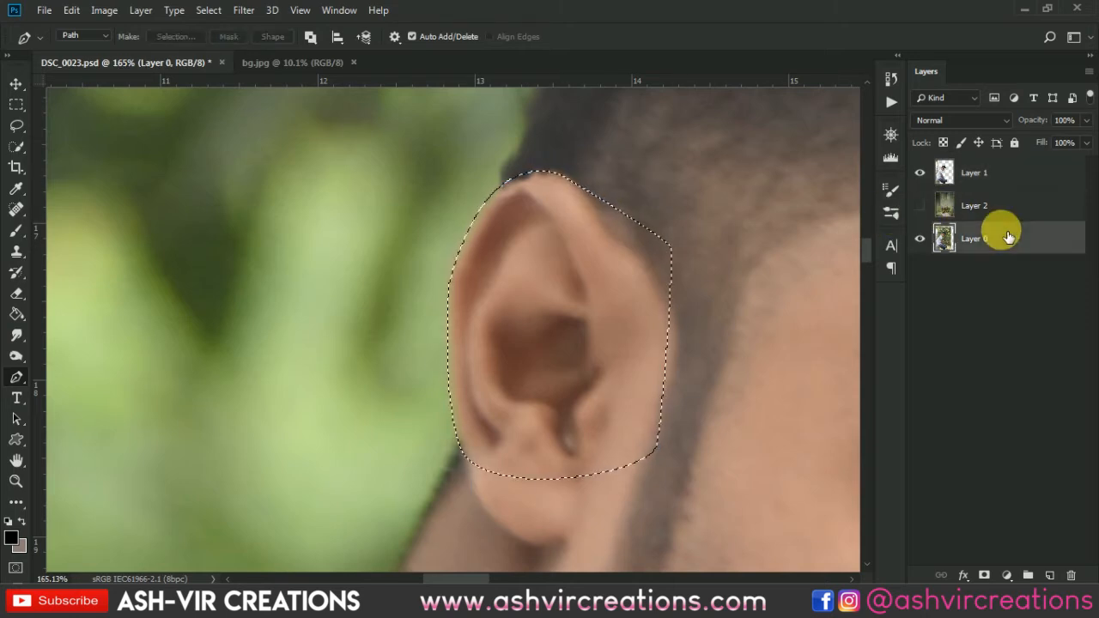
key("ctrl+j")
left_click(923, 273)
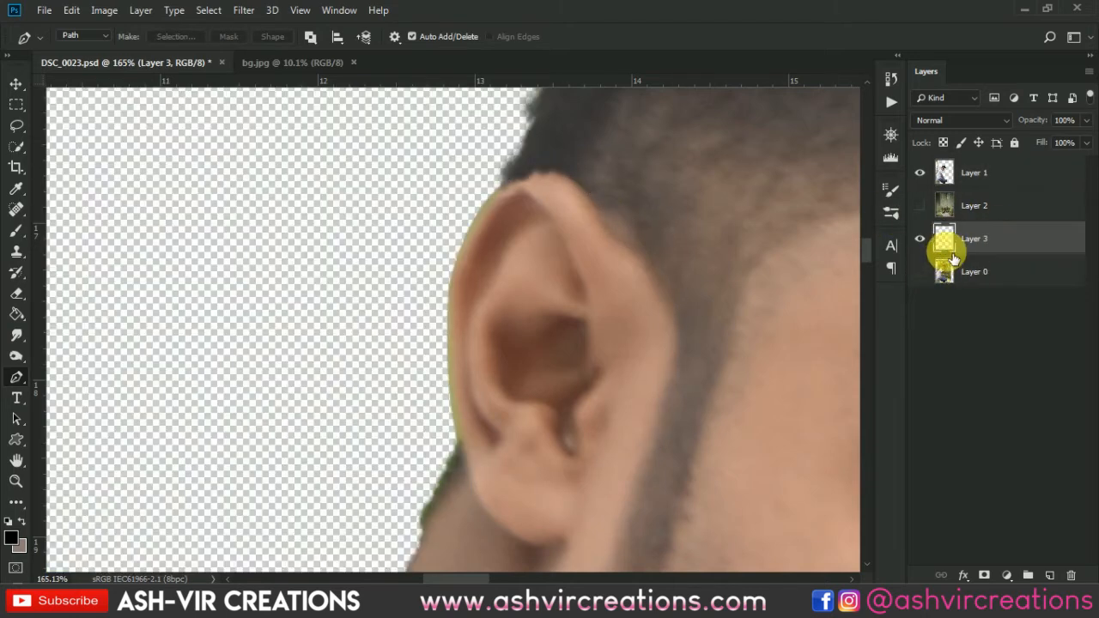
left_click_drag(980, 239, 983, 194)
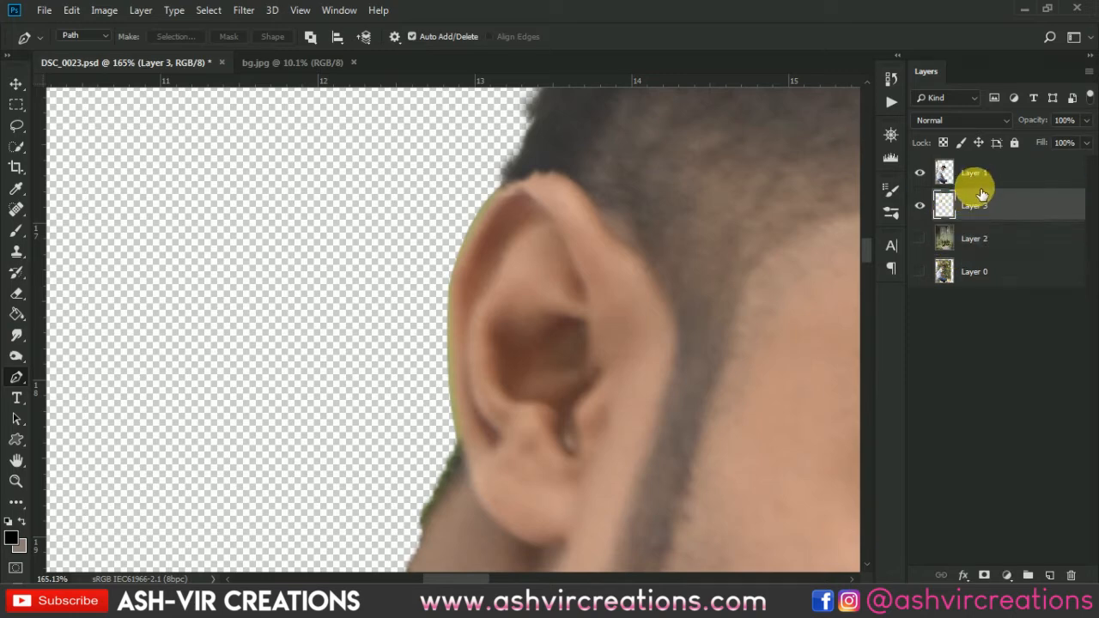
Merge the copied ear layer with Layer 1.
left_click(985, 181, "ctrl")
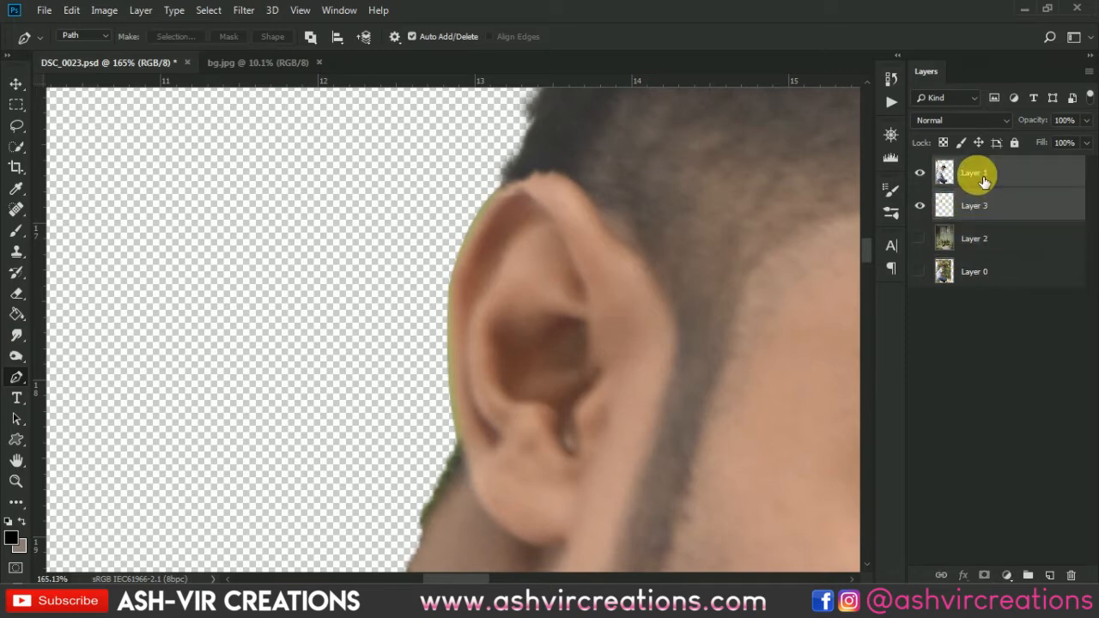
key("ctrl+e")
key("v")
scroll(510, 284, "down", 3)
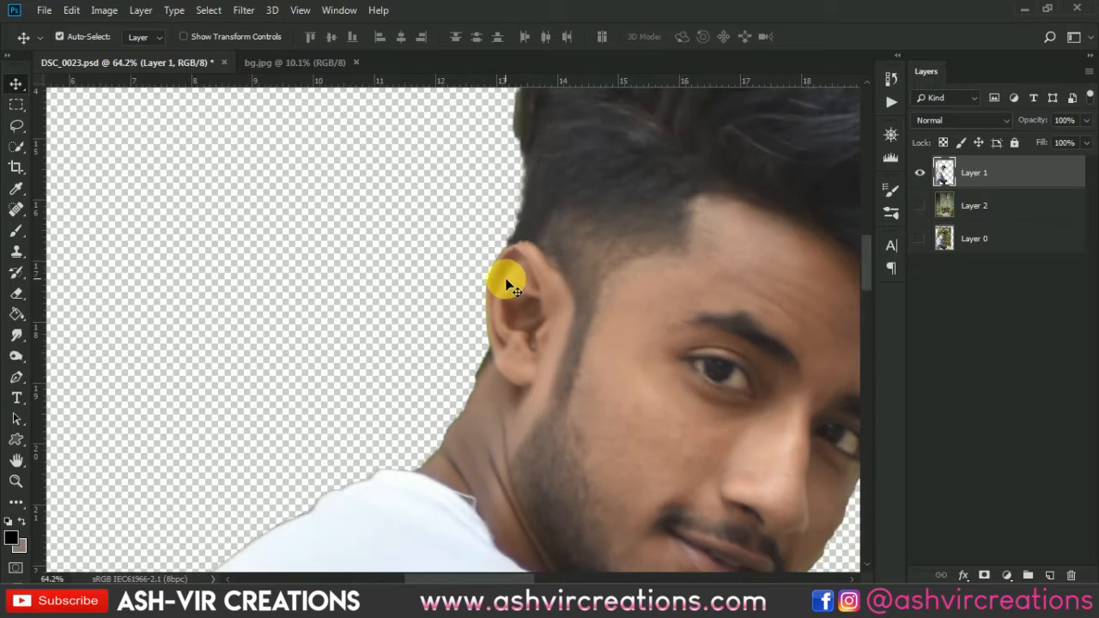
Add a new layer above Layer 1 and clip it to Layer 1.
scroll(471, 273, "up", 4)
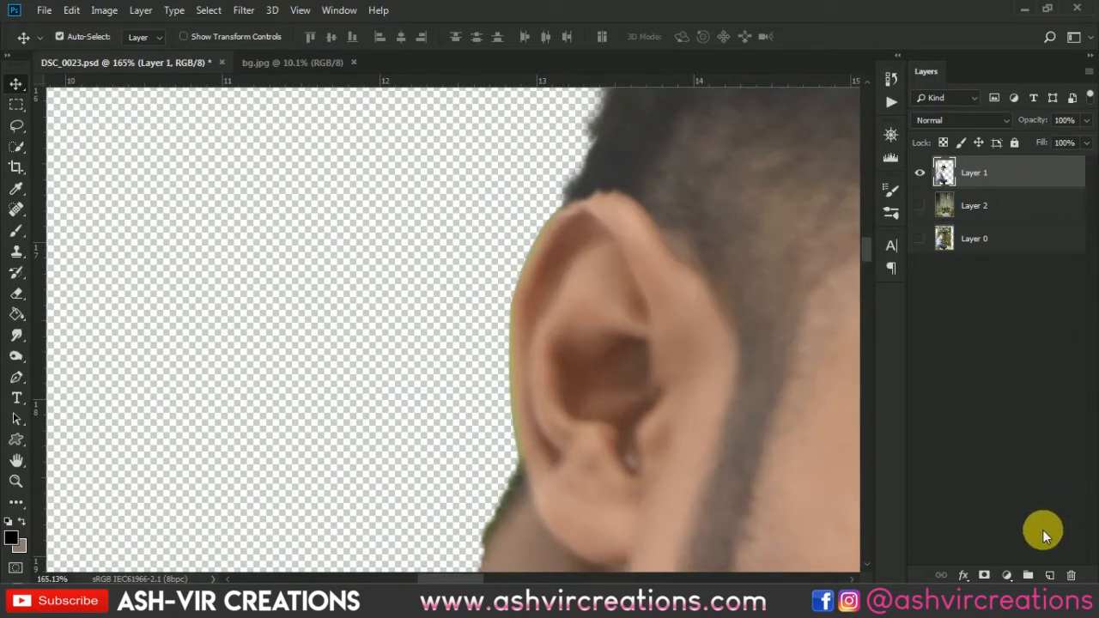
left_click(1051, 575)
right_click(1032, 188)
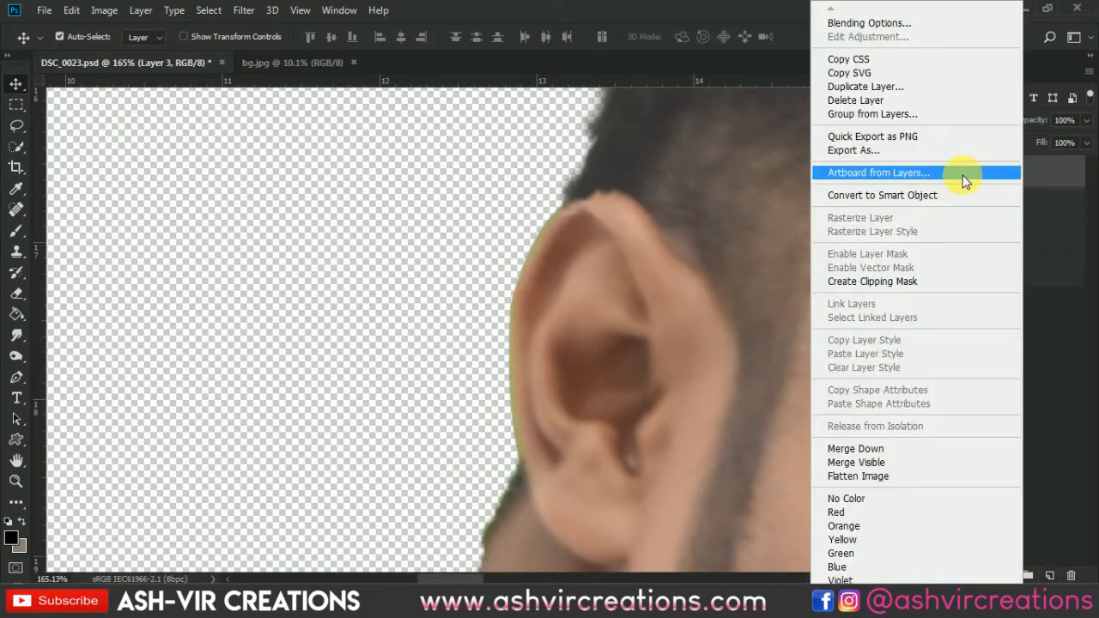
left_click(896, 284)
Paint over the green fringe along the ear and back of the neck with sampled tones, using a size 35 brush.
key("b")
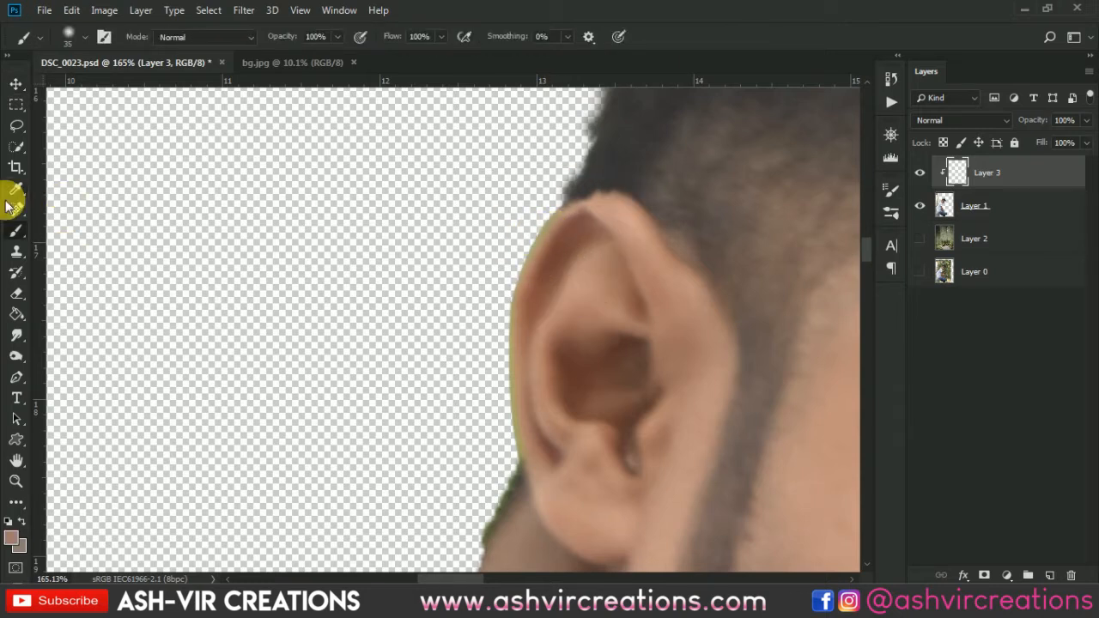
mouse_move(563, 230)
left_mouse_down()
mouse_move(520, 329)
mouse_move(522, 471)
mouse_move(515, 172)
left_mouse_up()
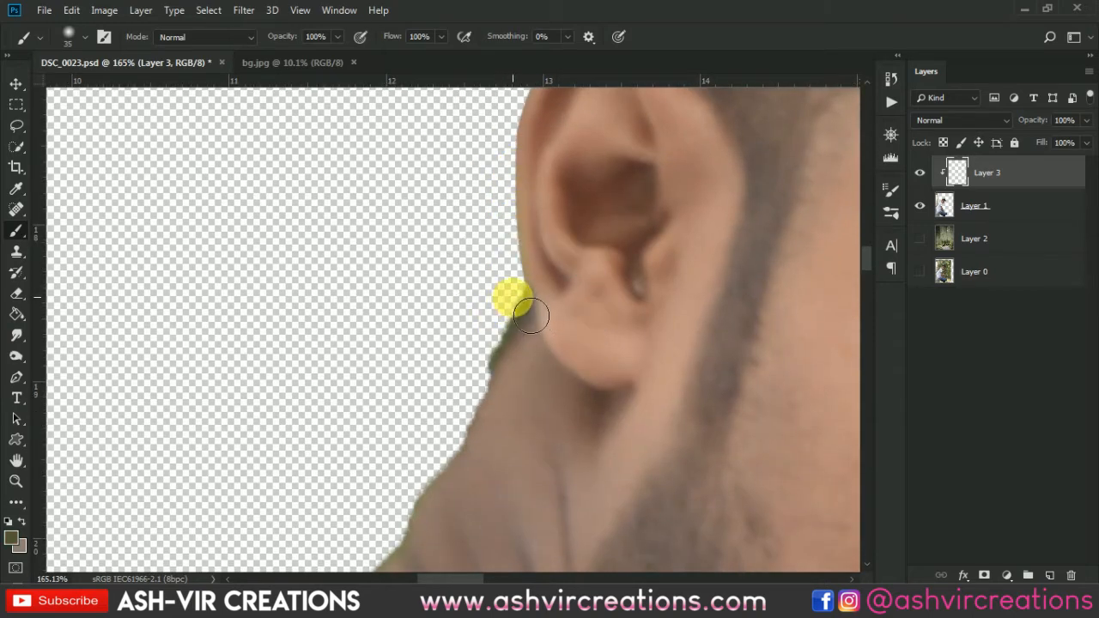
left_click_drag(532, 316, 468, 428)
left_click(781, 199, "alt")
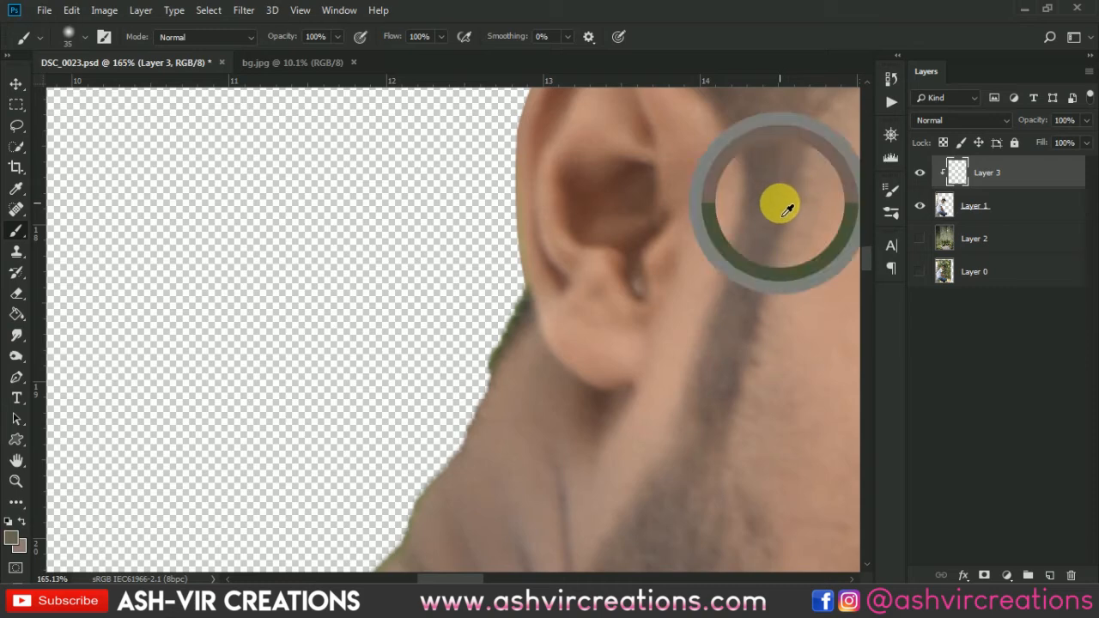
mouse_move(520, 296)
left_mouse_down()
mouse_move(496, 317)
mouse_move(500, 365)
left_mouse_up()
scroll(455, 419, "down", 4)
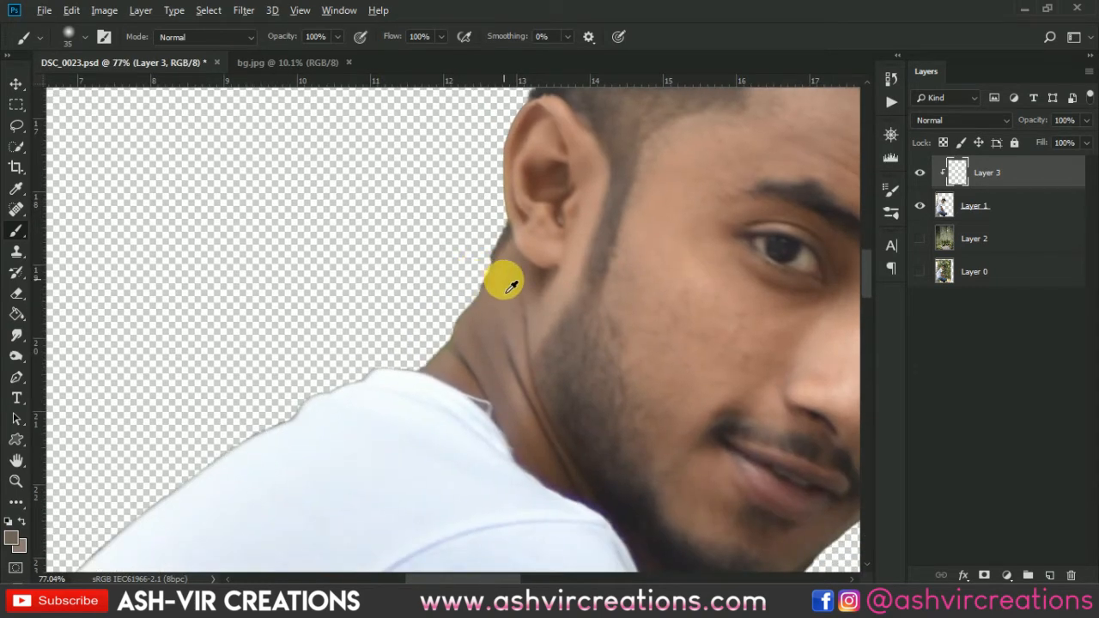
Paint sampled white over the dark fringe along the T-shirt's shoulder and back edge with a size 50 brush.
scroll(428, 330, "down", 2)
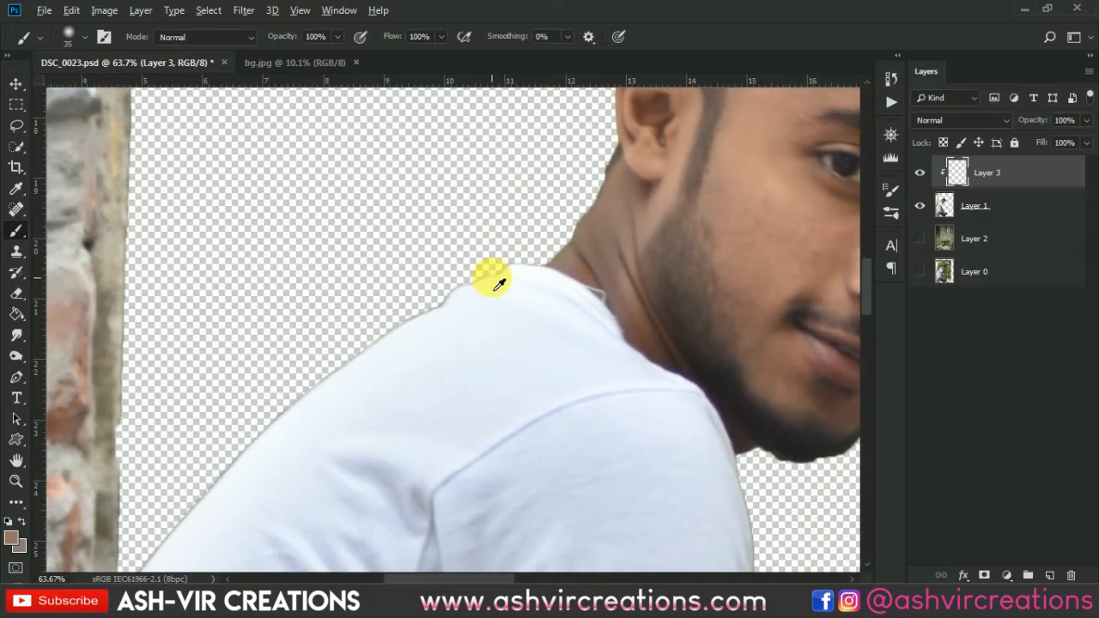
left_click(519, 279, "alt")
scroll(515, 266, "up", 2)
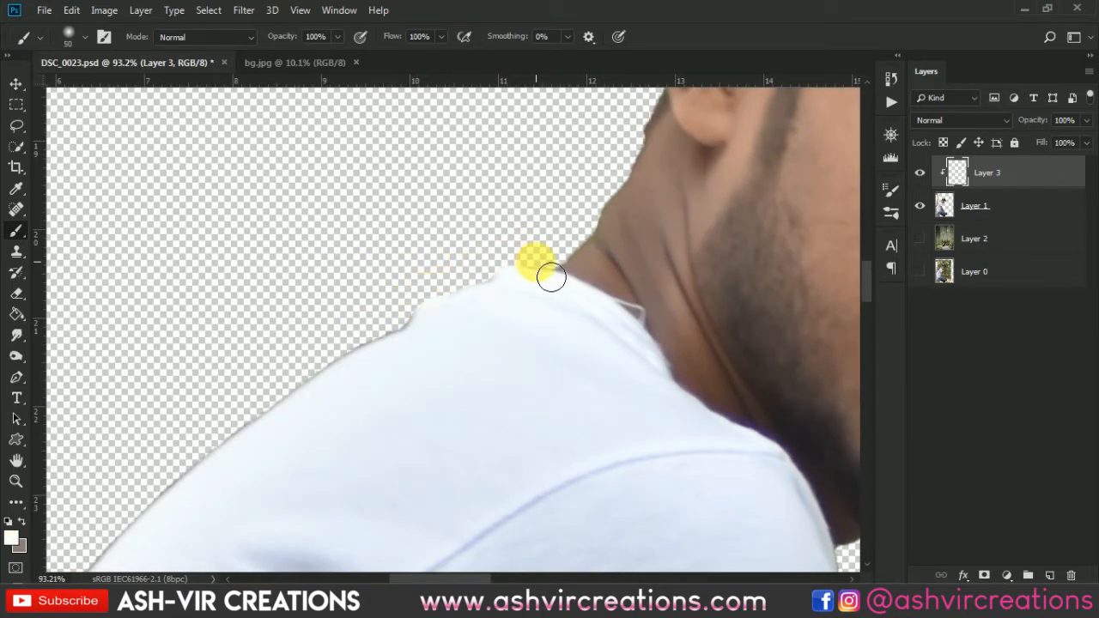
left_click_drag(427, 308, 333, 361)
left_click_drag(361, 243, 562, 118)
mouse_move(553, 232)
left_mouse_down()
mouse_move(395, 354)
mouse_move(326, 404)
left_mouse_up()
left_click_drag(420, 332, 529, 140)
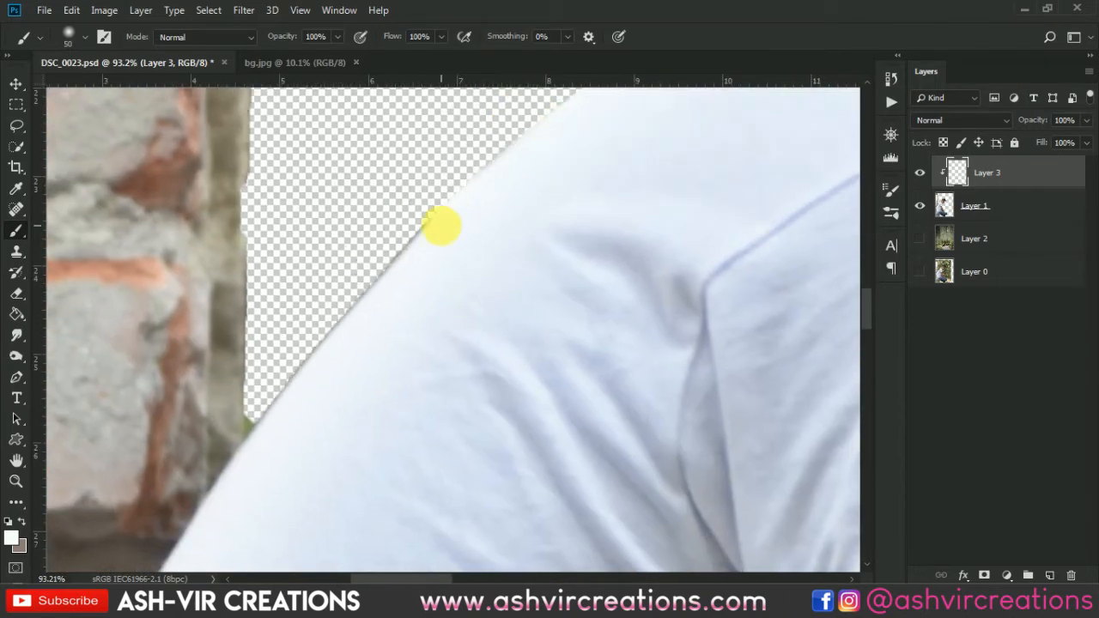
mouse_move(423, 221)
left_mouse_down()
mouse_move(315, 359)
mouse_move(267, 453)
mouse_move(339, 349)
mouse_move(281, 400)
left_mouse_up()
scroll(461, 167, "down", 5)
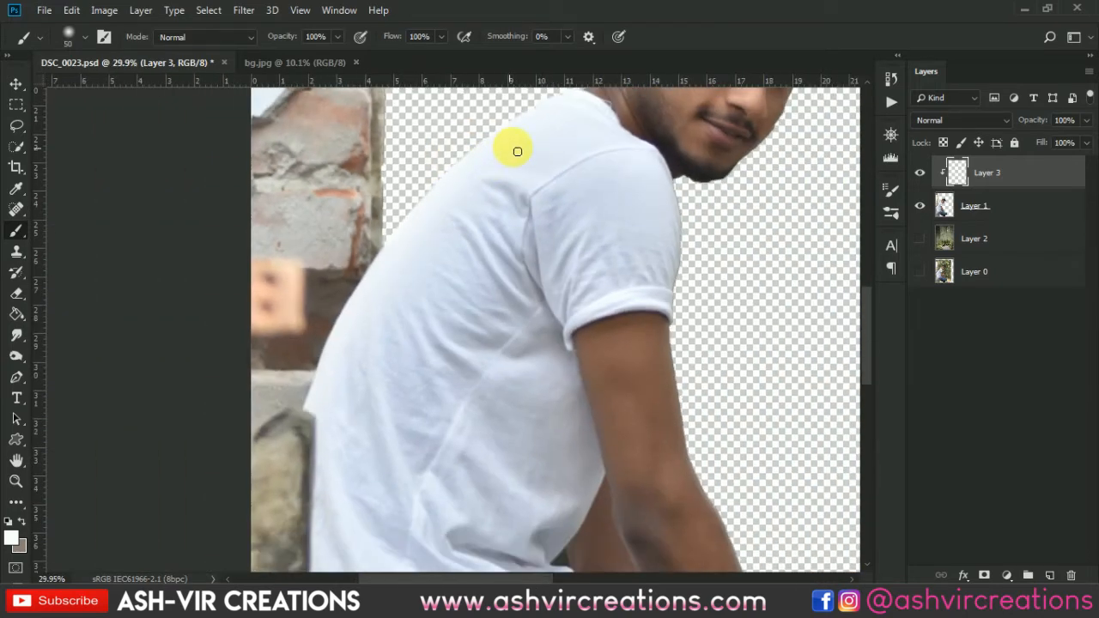
Paint over the dark fringe along the front edge of the T-shirt sleeve with the size 50 brush.
left_click_drag(507, 153, 436, 150)
scroll(523, 182, "up", 5)
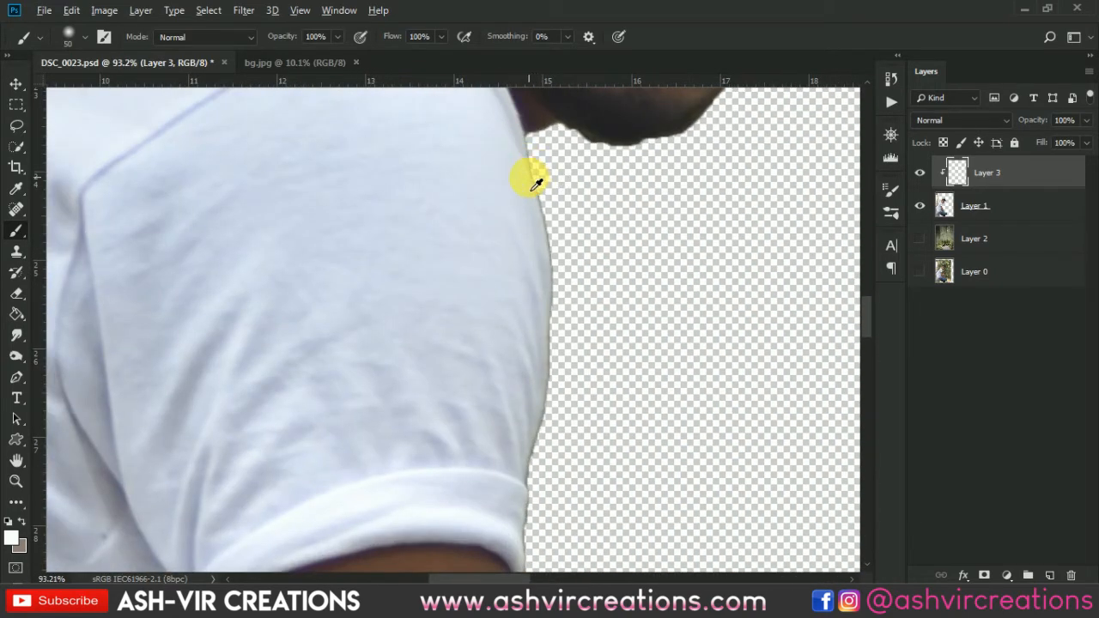
mouse_move(548, 171)
left_mouse_down()
mouse_move(572, 400)
mouse_move(550, 525)
mouse_move(515, 289)
mouse_move(517, 321)
mouse_move(491, 242)
mouse_move(438, 267)
left_mouse_up()
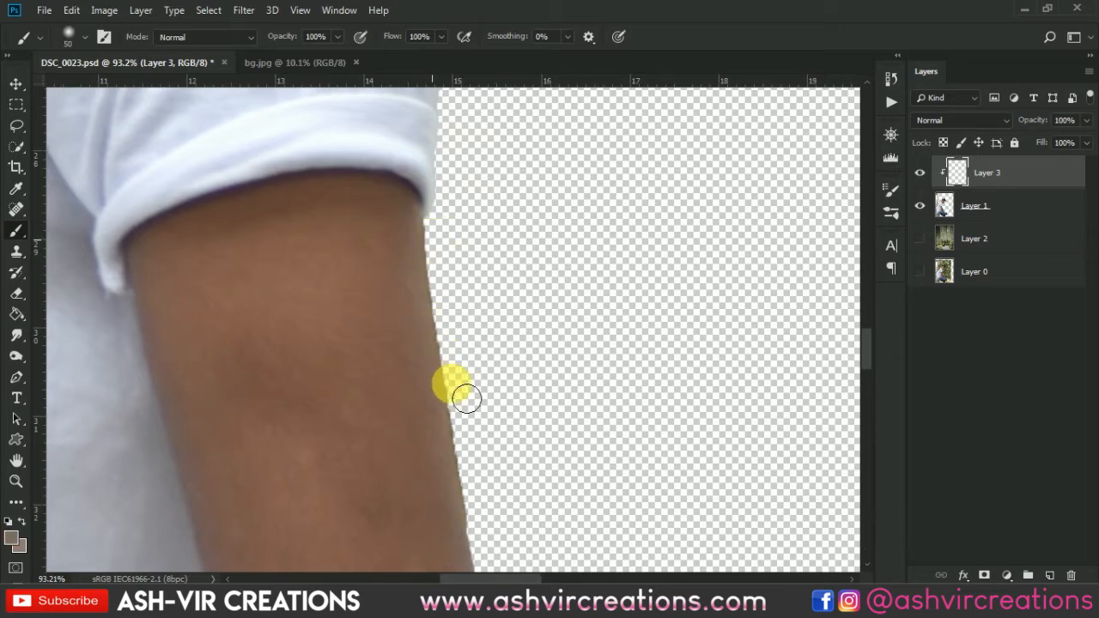
Paint sampled skin tones along the outer edge of the man's arm from below the sleeve to the wrist.
left_click_drag(452, 383, 402, 212)
left_click_drag(450, 408, 435, 270)
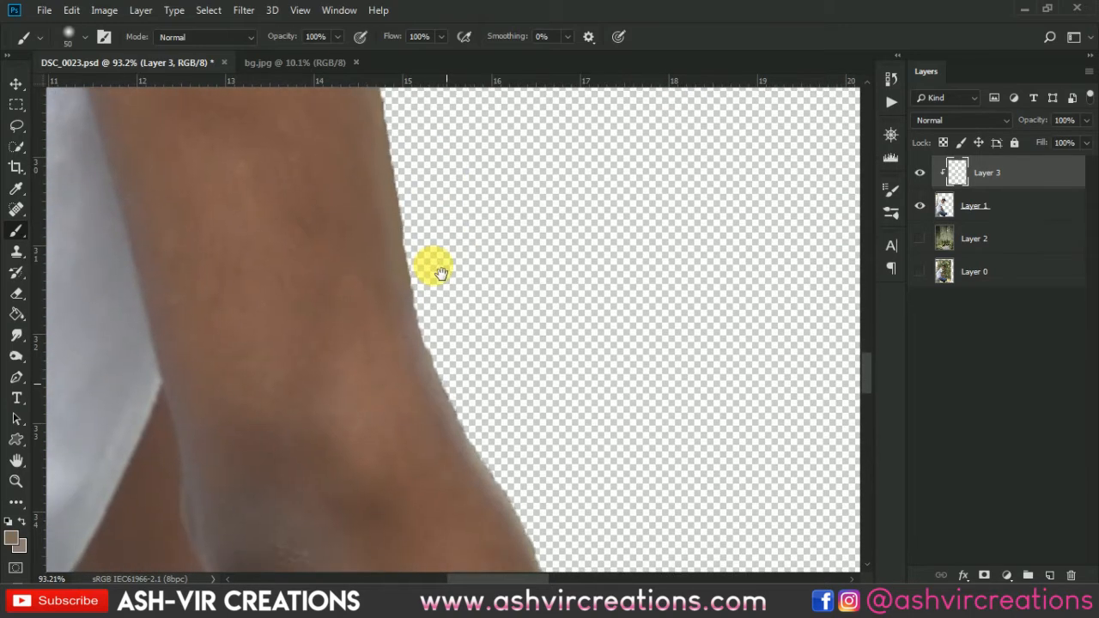
left_click_drag(430, 361, 427, 264)
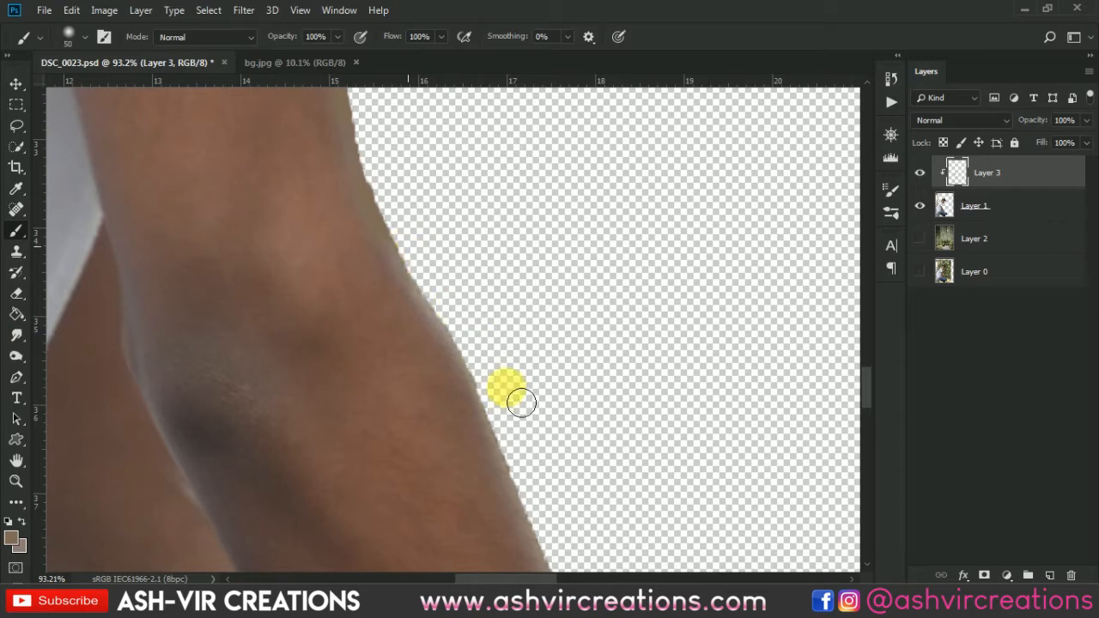
left_click_drag(508, 393, 491, 295)
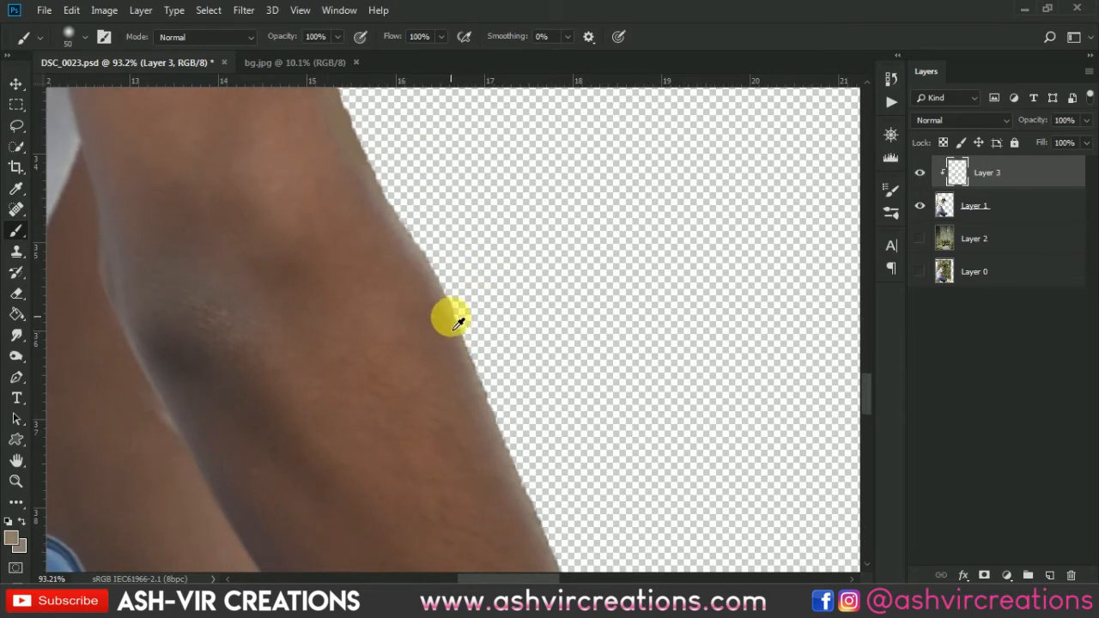
left_click_drag(547, 506, 472, 280)
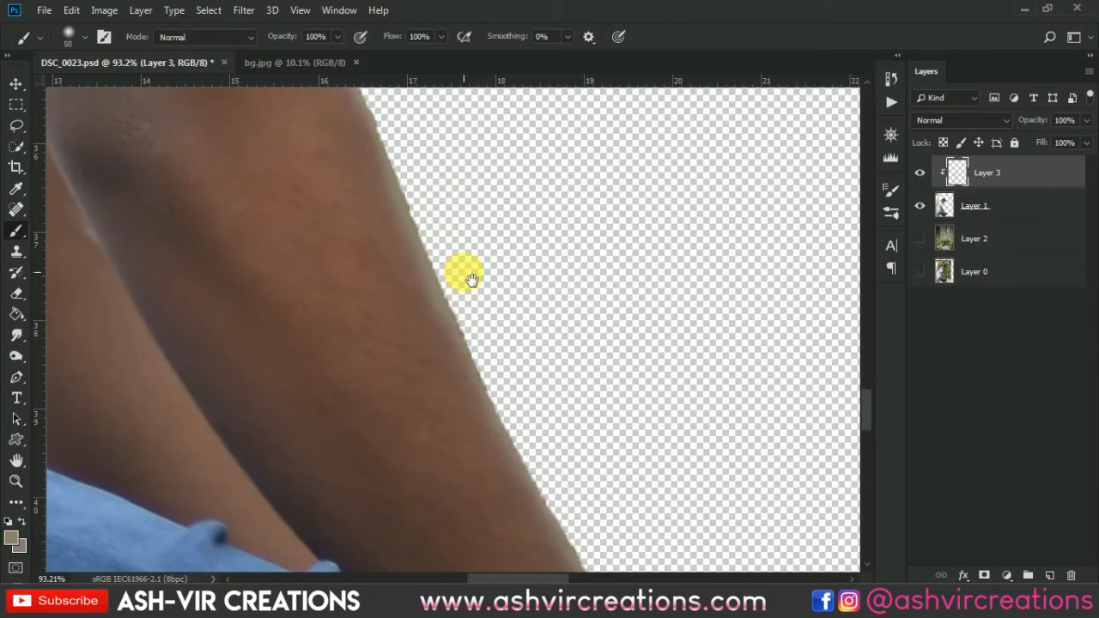
left_click_drag(544, 455, 484, 312)
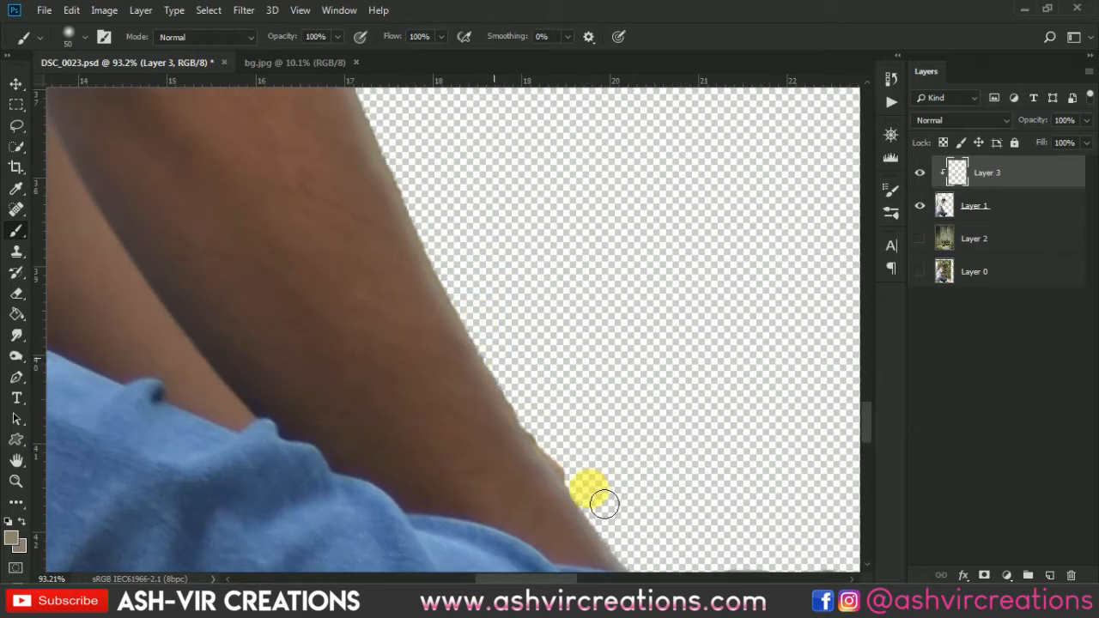
Trace a closed Pen path along the forearm's outer edge, convert it to a selection, and delete the leftover bump near the wrist from Layer 1.
key("p")
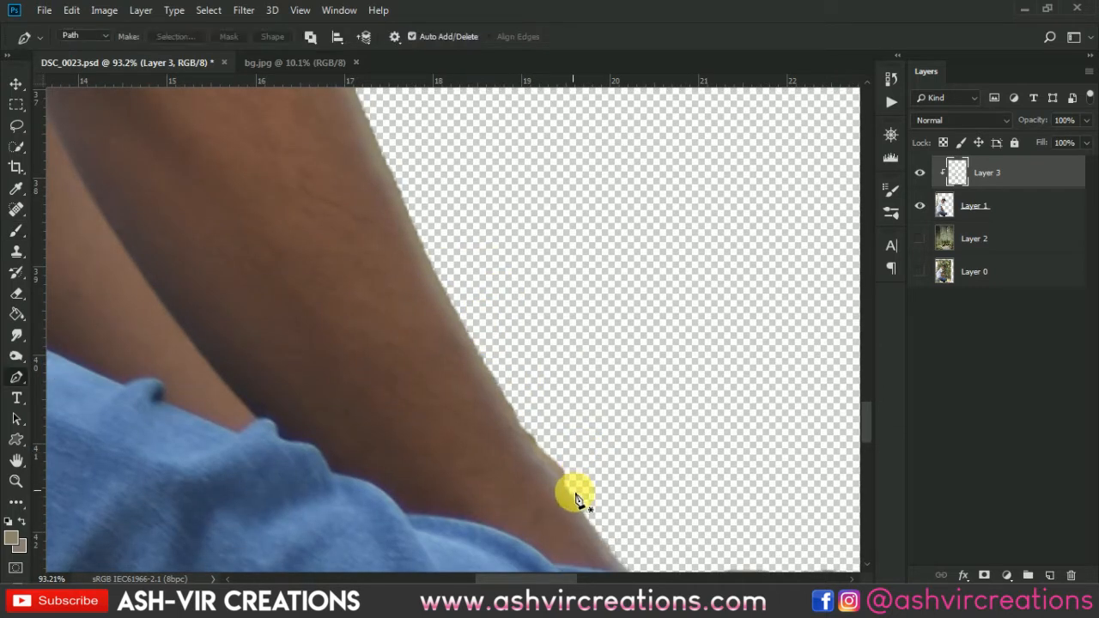
left_click(587, 519)
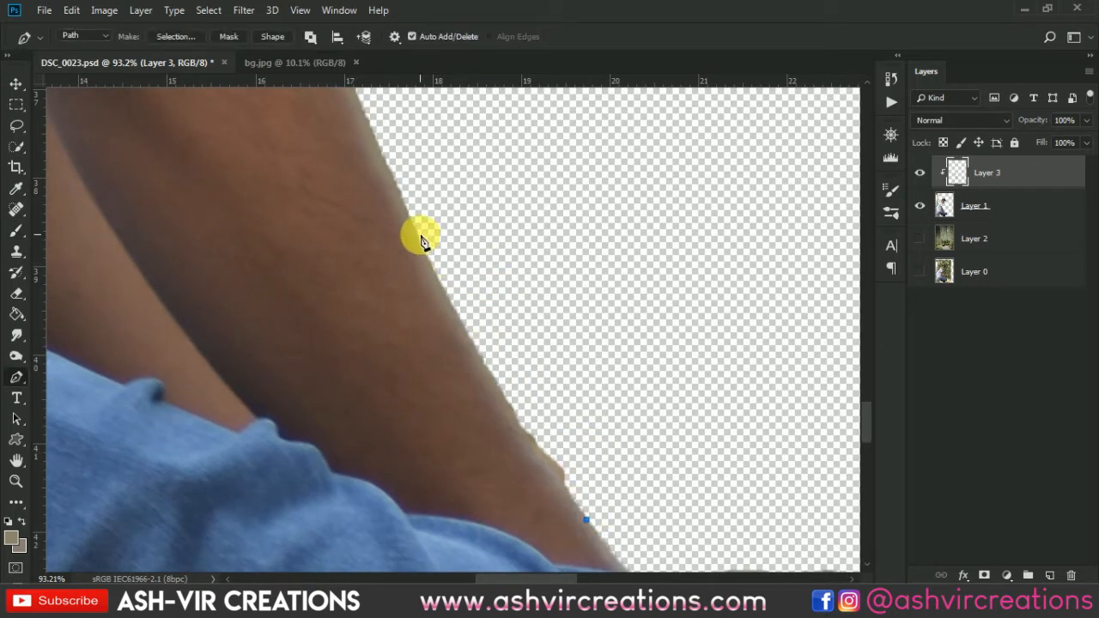
left_click_drag(418, 232, 415, 200)
left_click_drag(395, 148, 383, 134)
left_click(469, 183)
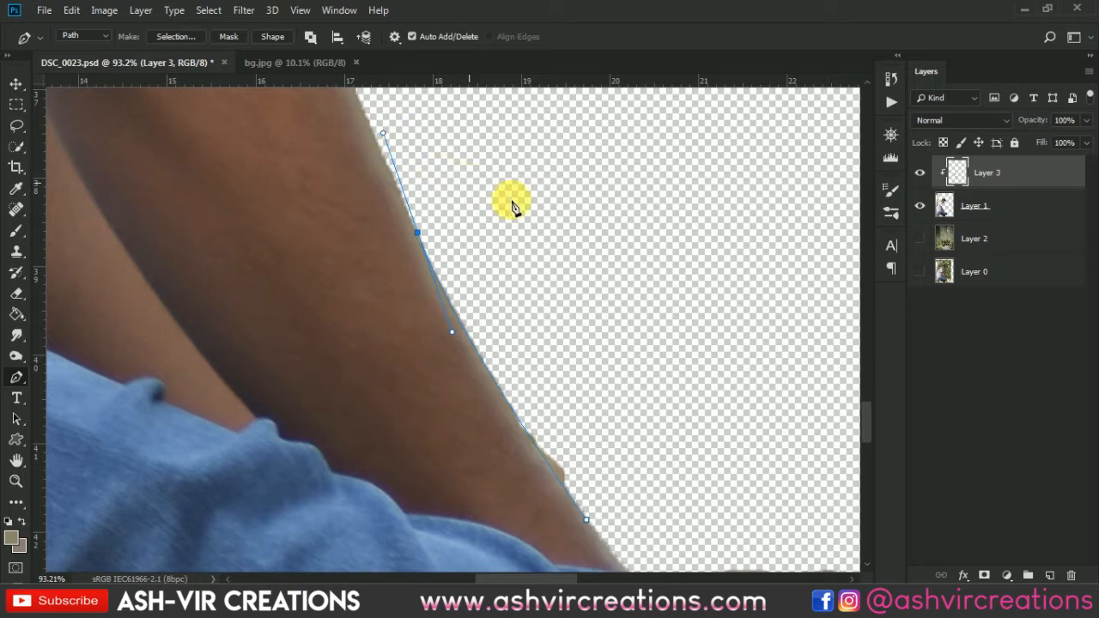
left_click(598, 261)
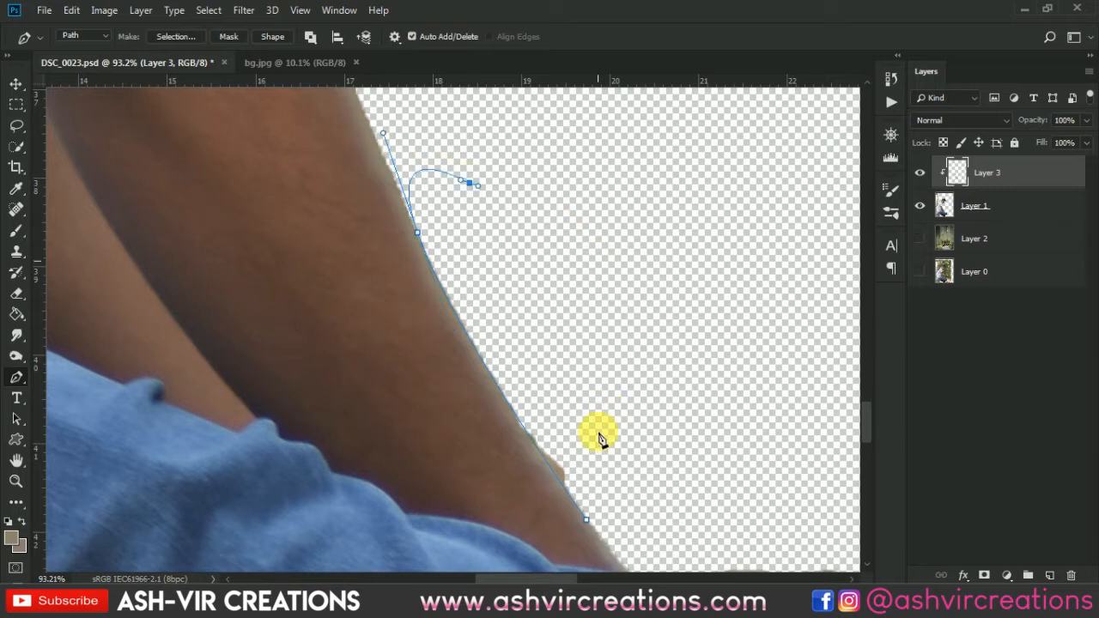
left_click(588, 521)
key("ctrl+Return")
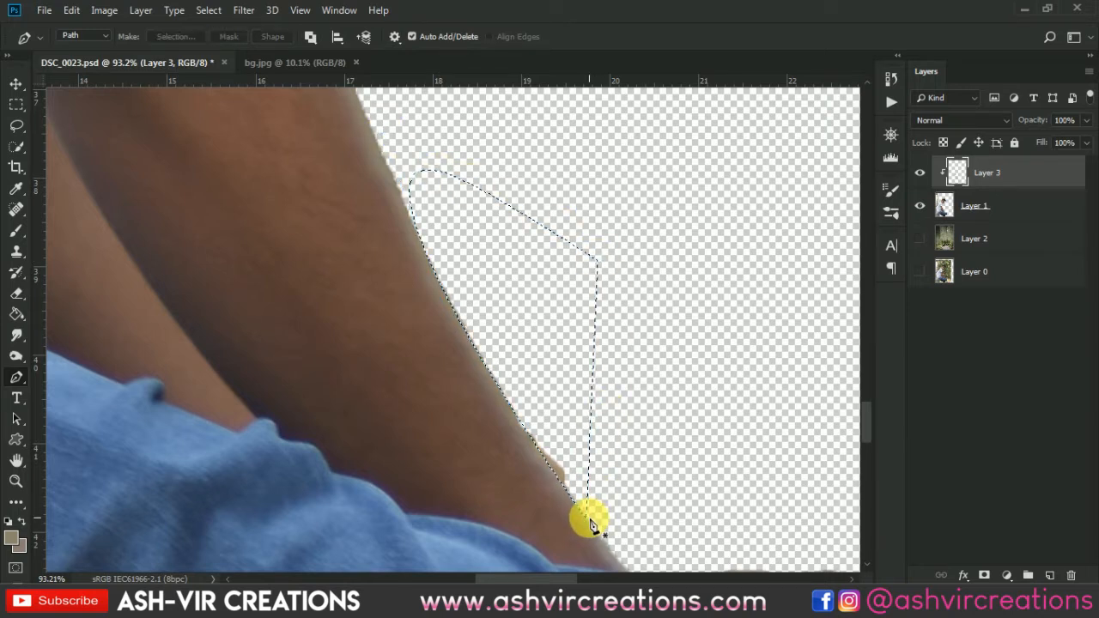
left_click(1045, 206)
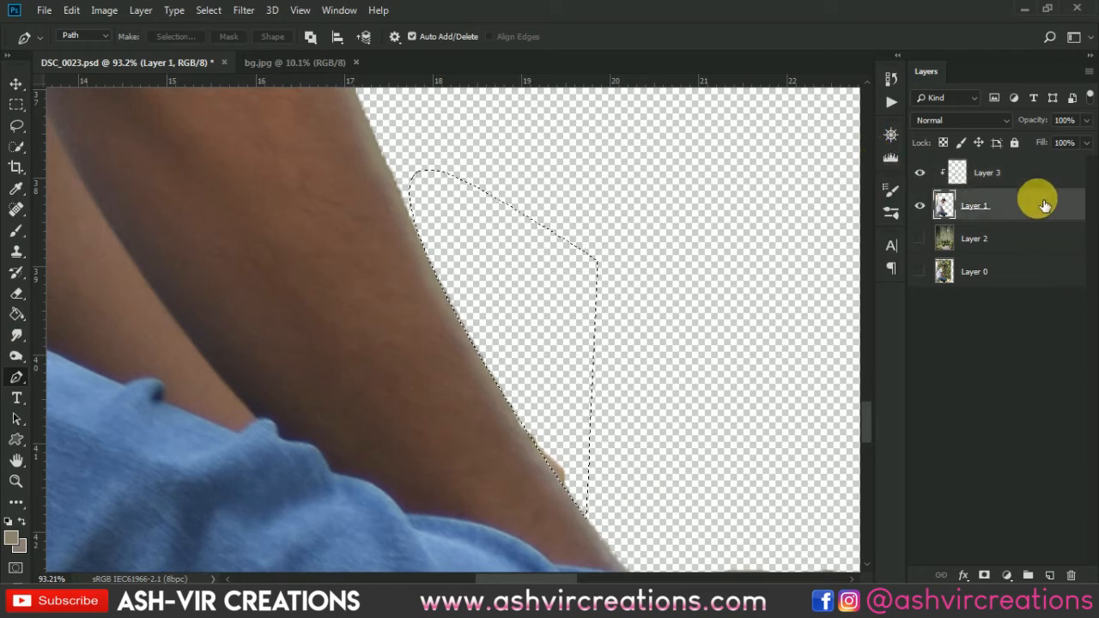
key("ctrl+d")
Trace a closed Pen path along the outer edge of the upper arm and elbow, convert it to a selection, and delete the fringe from Layer 1.
scroll(767, 203, "down", 7)
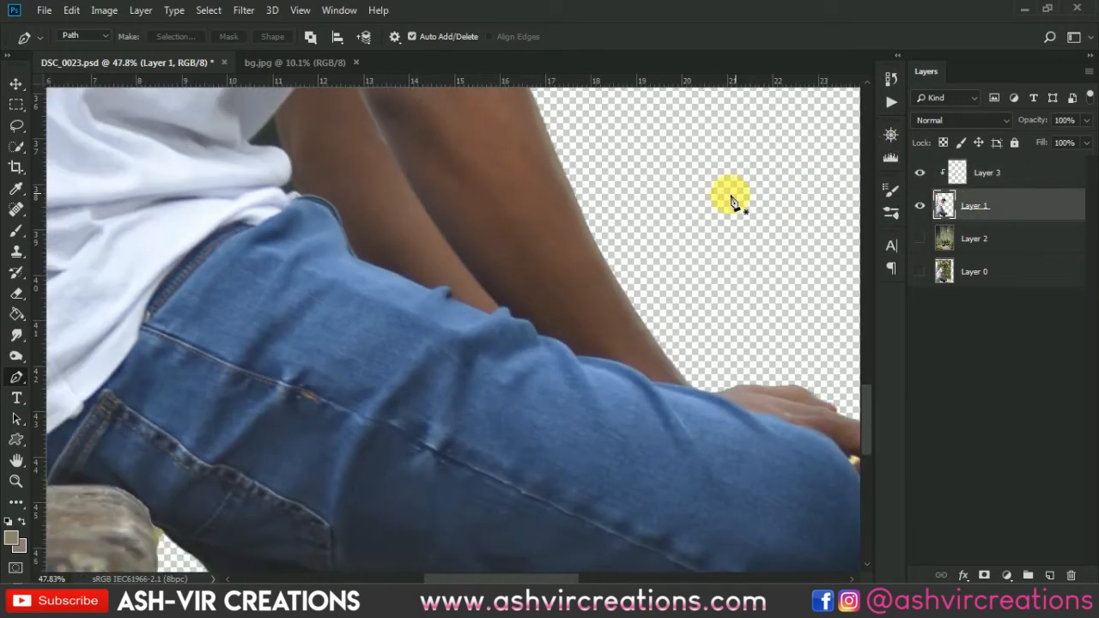
left_click_drag(660, 230, 641, 385)
scroll(424, 161, "up", 7)
left_click_drag(496, 163, 501, 318)
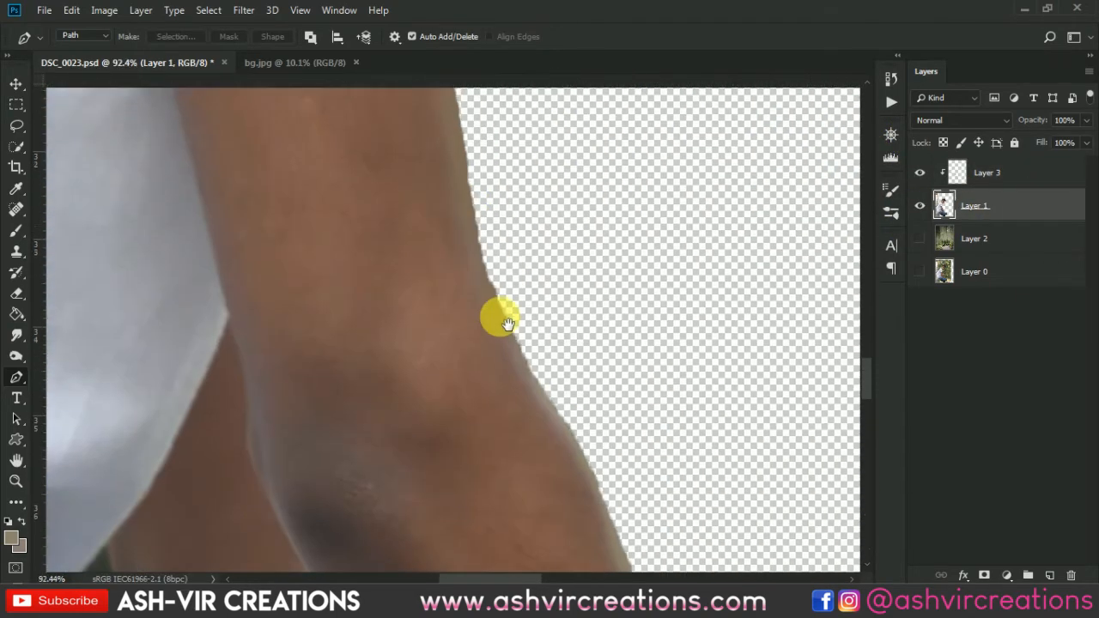
left_click(456, 97)
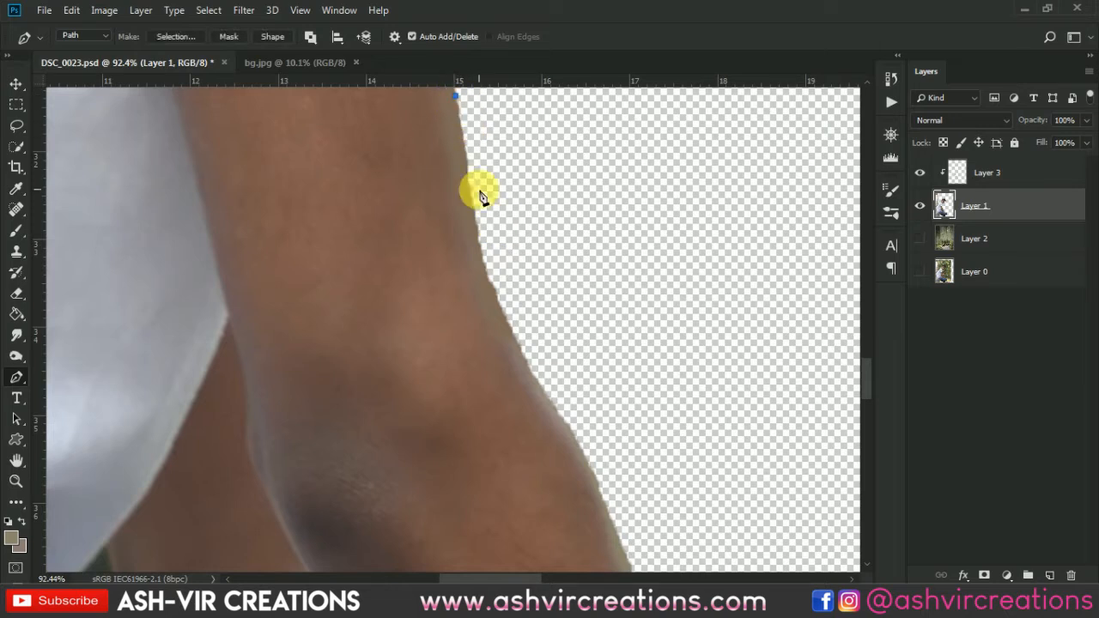
left_click_drag(509, 327, 540, 367)
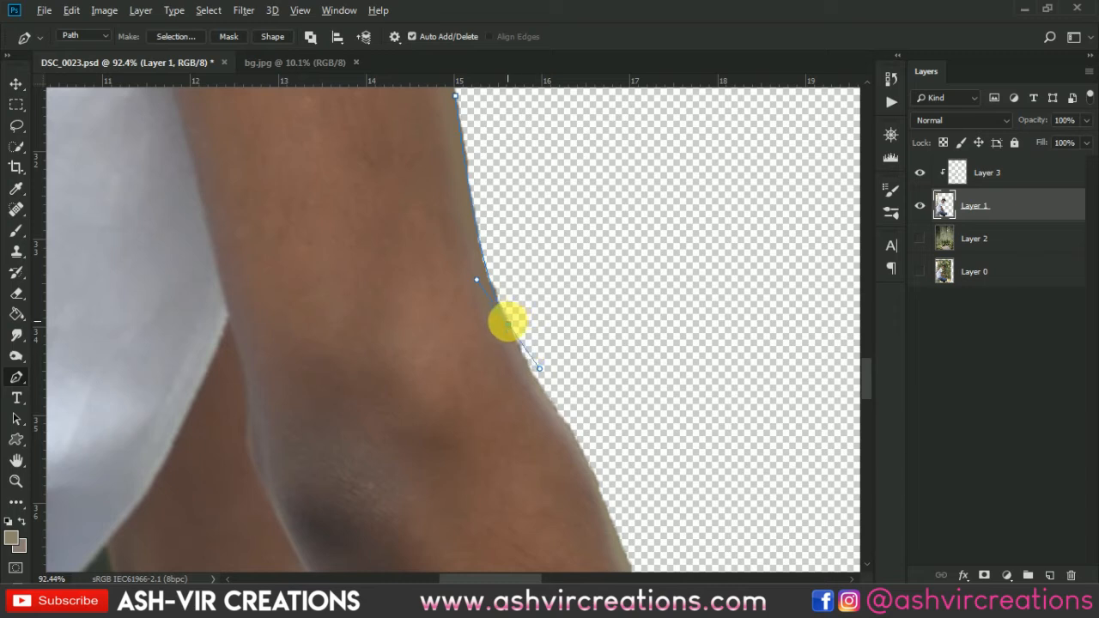
left_click(508, 323, "alt")
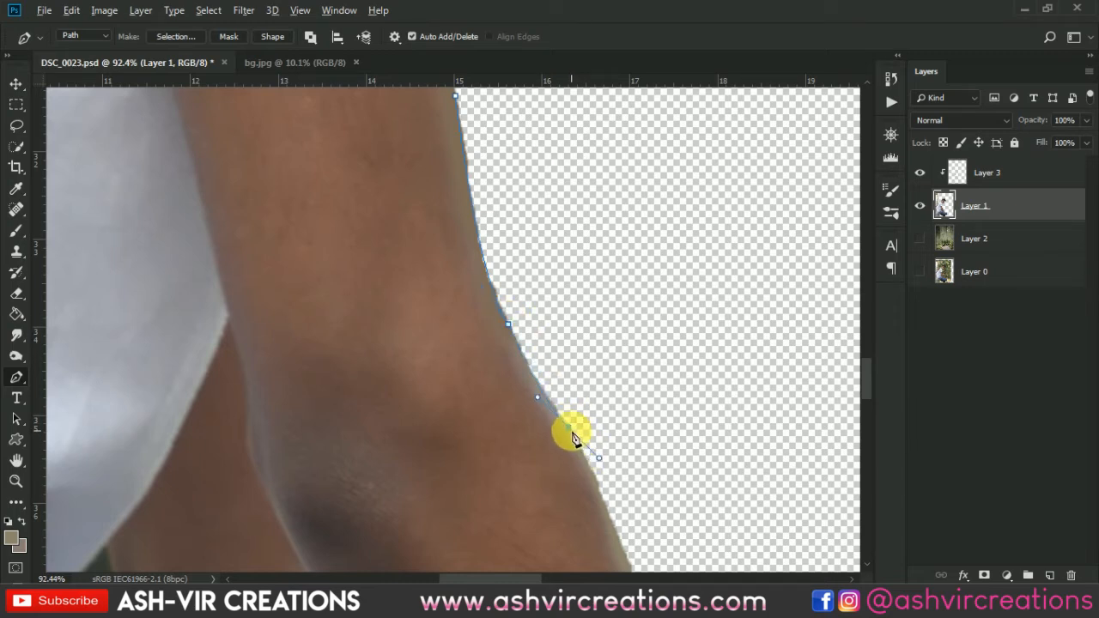
left_click_drag(578, 182, 573, 480)
left_click_drag(581, 300, 564, 306)
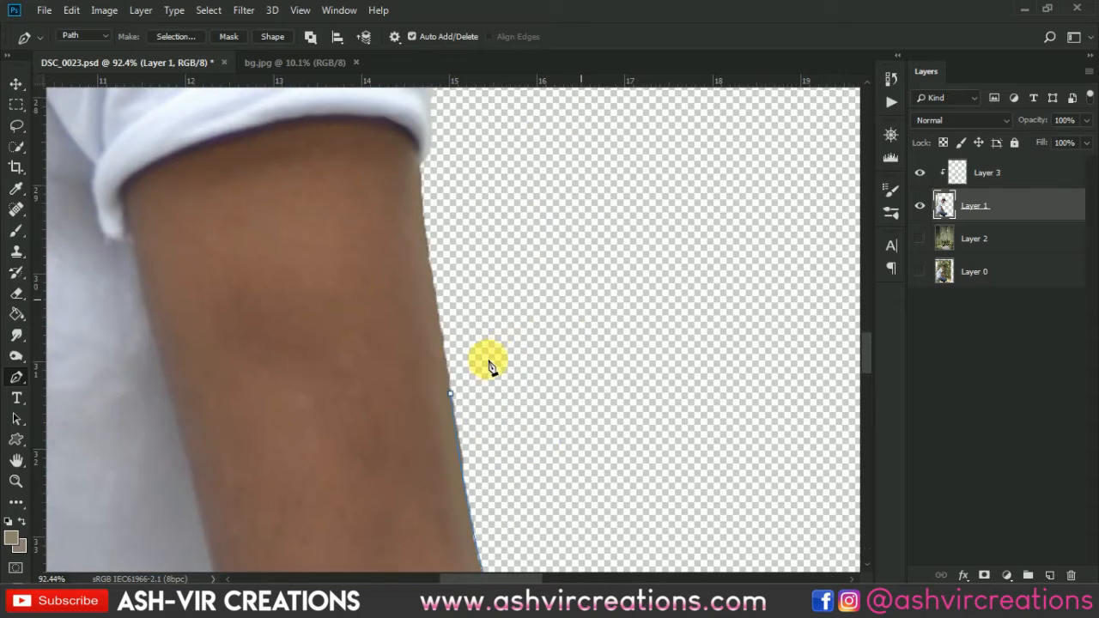
left_click(453, 395)
key("ctrl+Return")
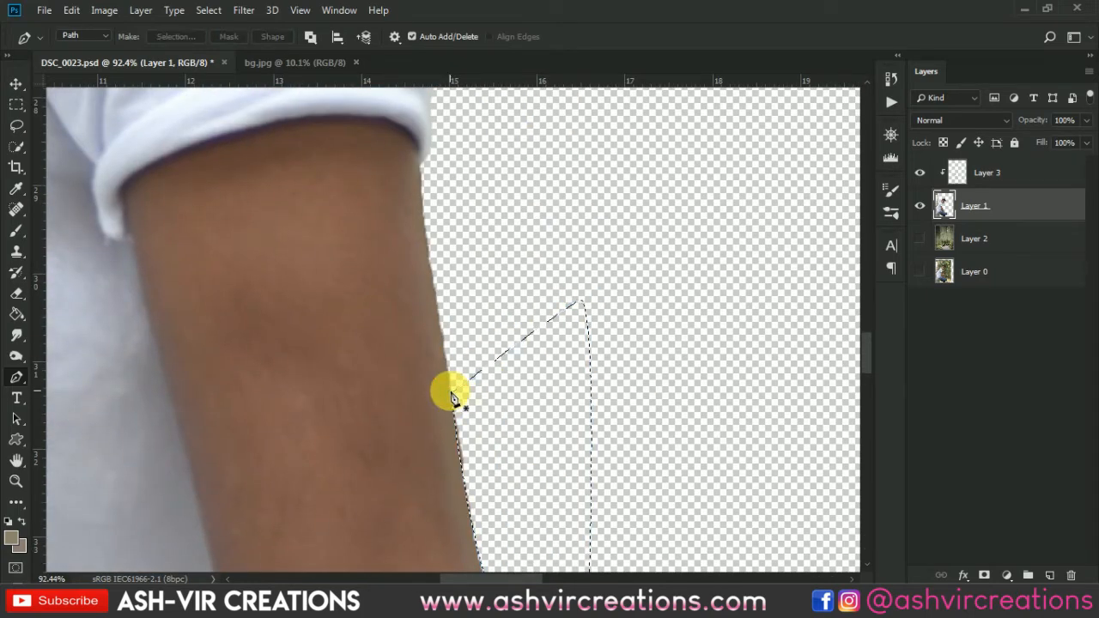
scroll(453, 395, "down", 8)
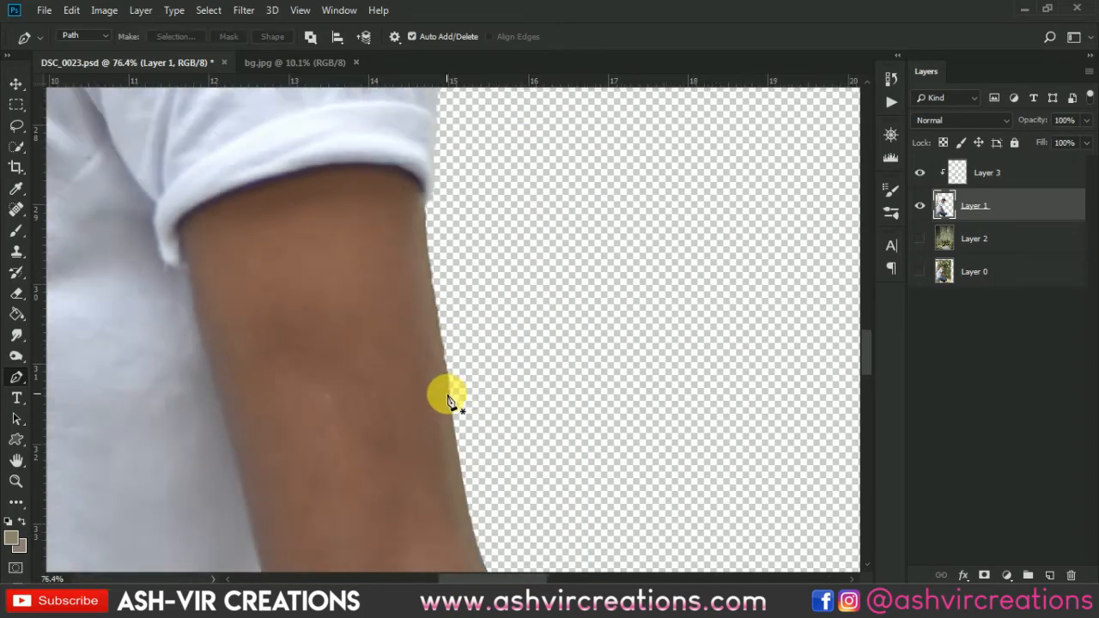
Merge the clipped paint layer, Layer 3, with Layer 1 into a single layer.
scroll(601, 404, "down", 3)
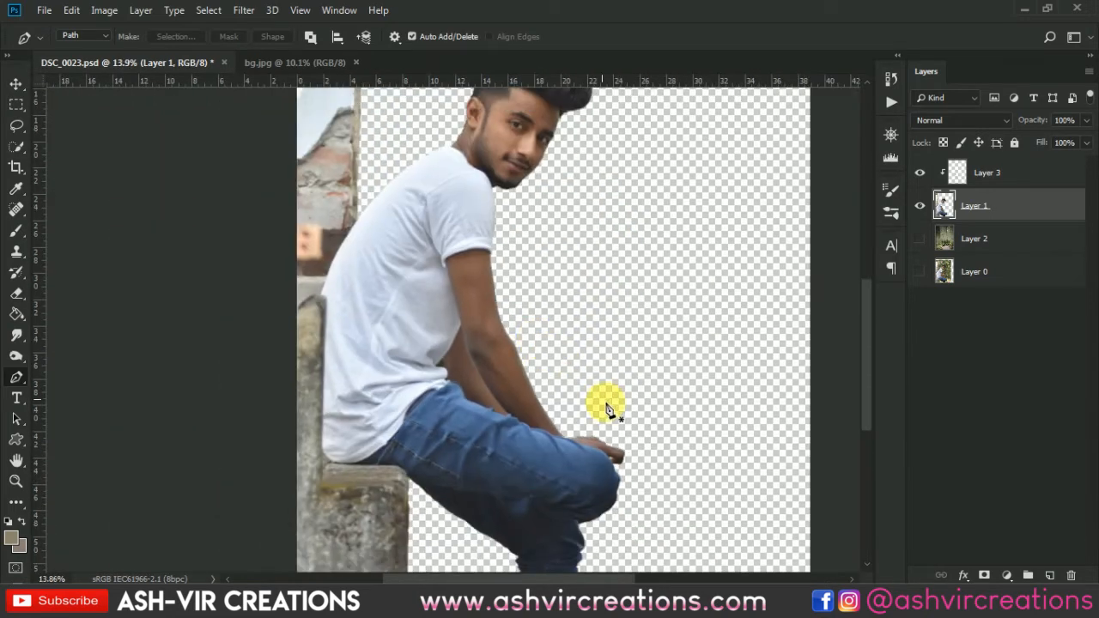
scroll(590, 335, "down", 3)
scroll(542, 297, "down", 2)
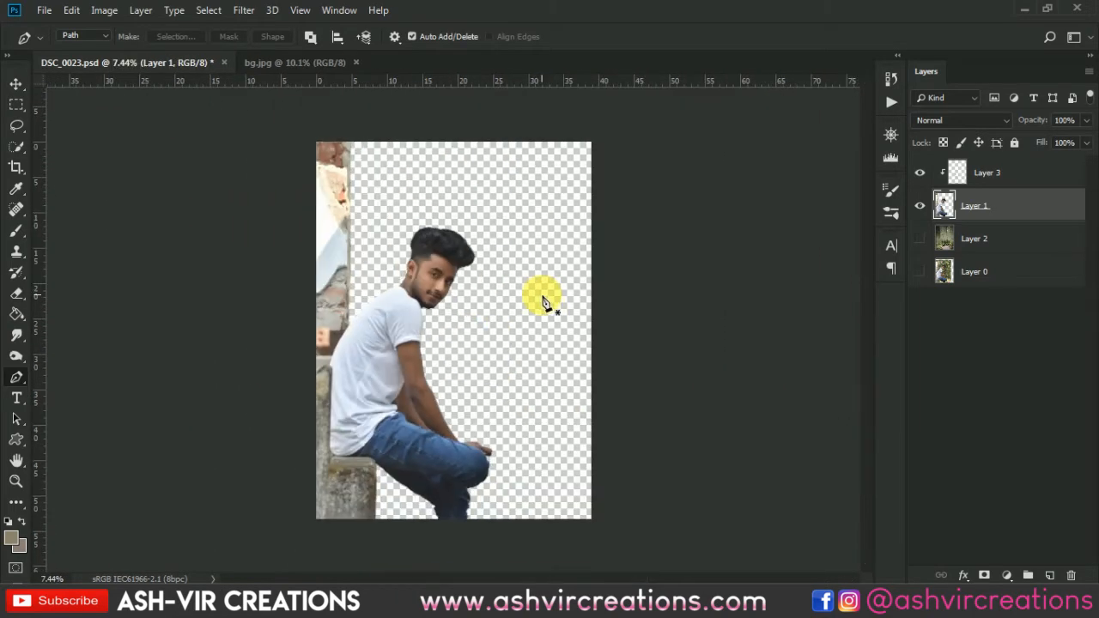
key("ctrl+0")
left_click(1046, 170, "ctrl")
right_click(1046, 170)
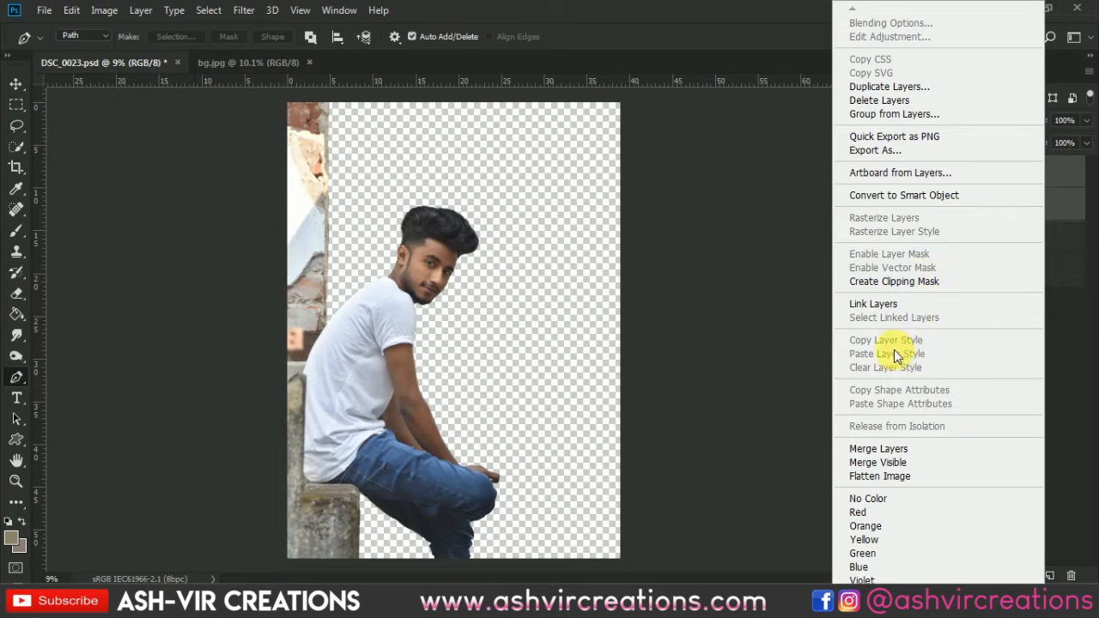
left_click(883, 448)
Brighten the man's face, arms and hands on the merged layer with the Dodge tool at size 800, Midtones range and 41% exposure.
scroll(439, 292, "up", 1)
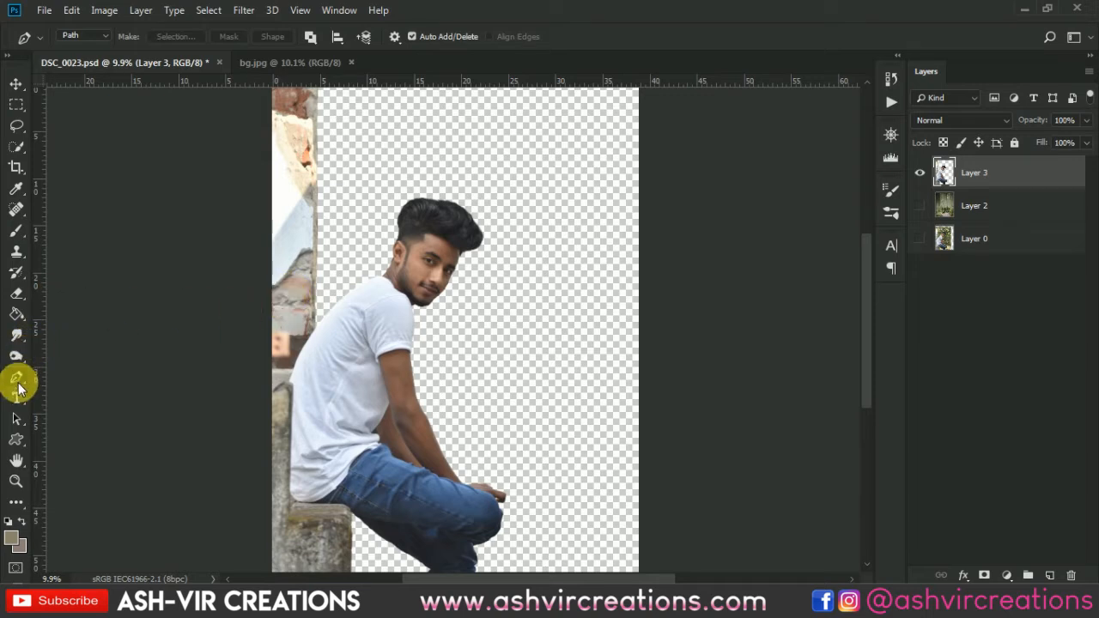
left_click(16, 336)
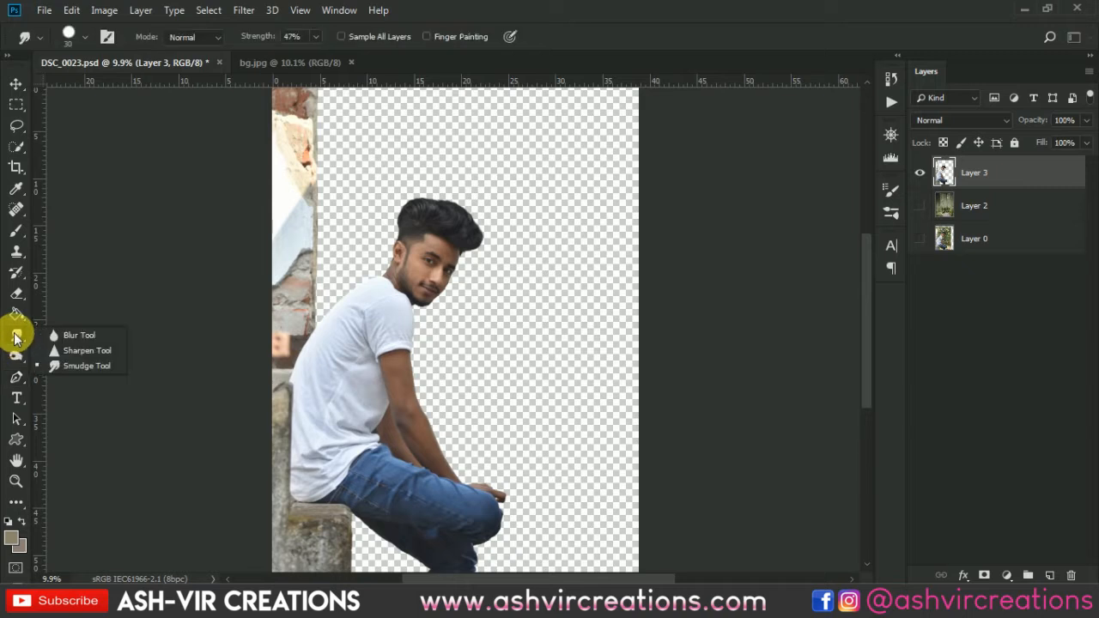
left_click(16, 354)
left_click(84, 356)
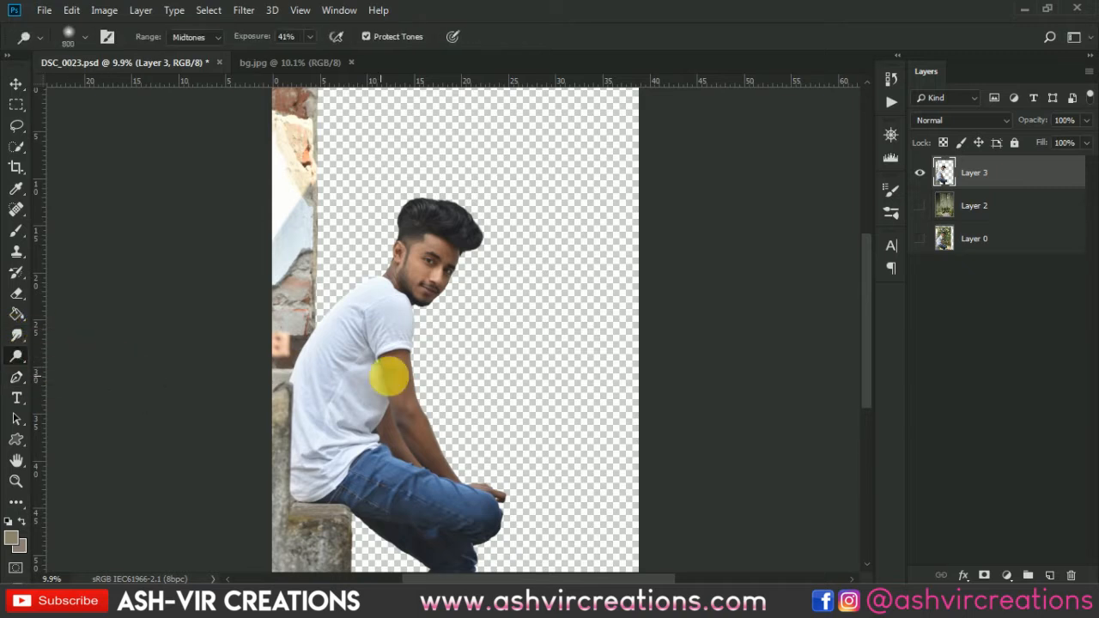
mouse_move(443, 250)
left_mouse_down()
mouse_move(421, 280)
mouse_move(447, 252)
mouse_move(438, 272)
left_mouse_up()
mouse_move(440, 393)
left_mouse_down()
mouse_move(406, 406)
mouse_move(448, 478)
mouse_move(475, 506)
mouse_move(546, 531)
mouse_move(433, 502)
mouse_move(473, 427)
mouse_move(492, 272)
mouse_move(461, 271)
mouse_move(470, 281)
mouse_move(456, 373)
mouse_move(394, 233)
left_mouse_up()
mouse_move(474, 448)
left_mouse_down()
mouse_move(466, 473)
mouse_move(507, 494)
left_mouse_up()
mouse_move(553, 530)
left_mouse_down()
mouse_move(437, 454)
mouse_move(435, 399)
mouse_move(405, 432)
left_mouse_up()
left_click_drag(507, 424, 487, 242)
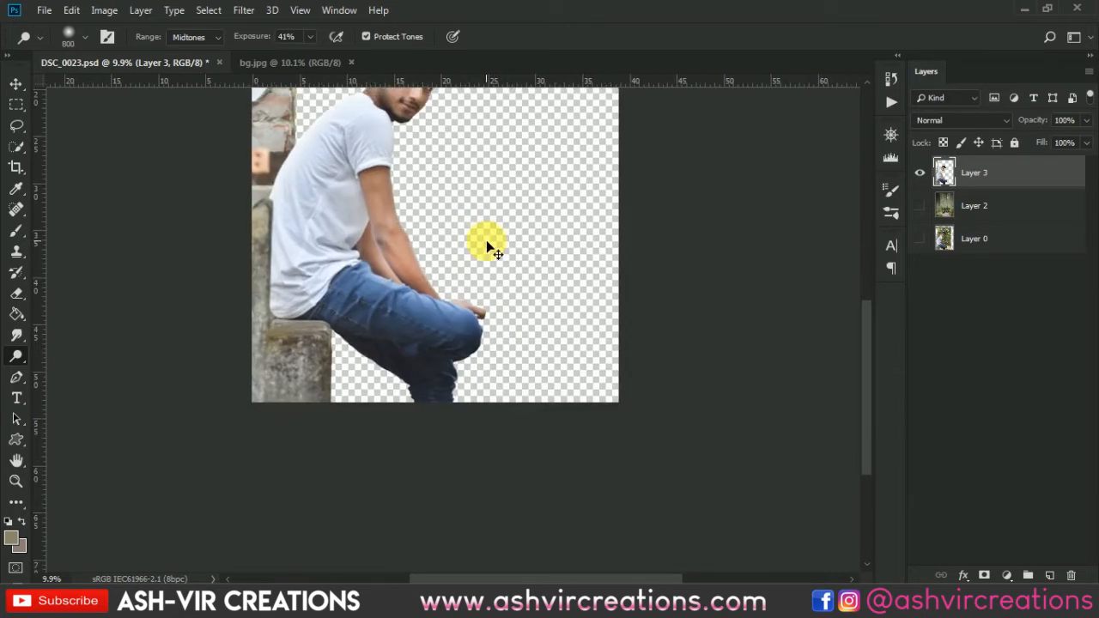
left_click_drag(533, 354, 540, 442)
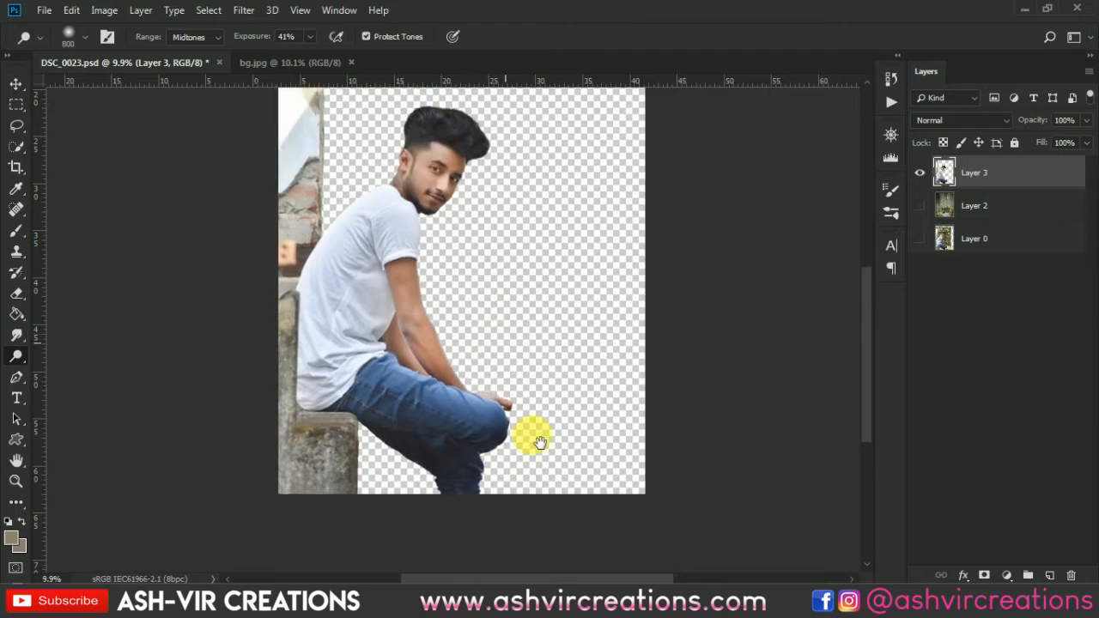
Undo the last two dodge strokes on the man.
key("ctrl+alt+z")
key("ctrl+alt+z")
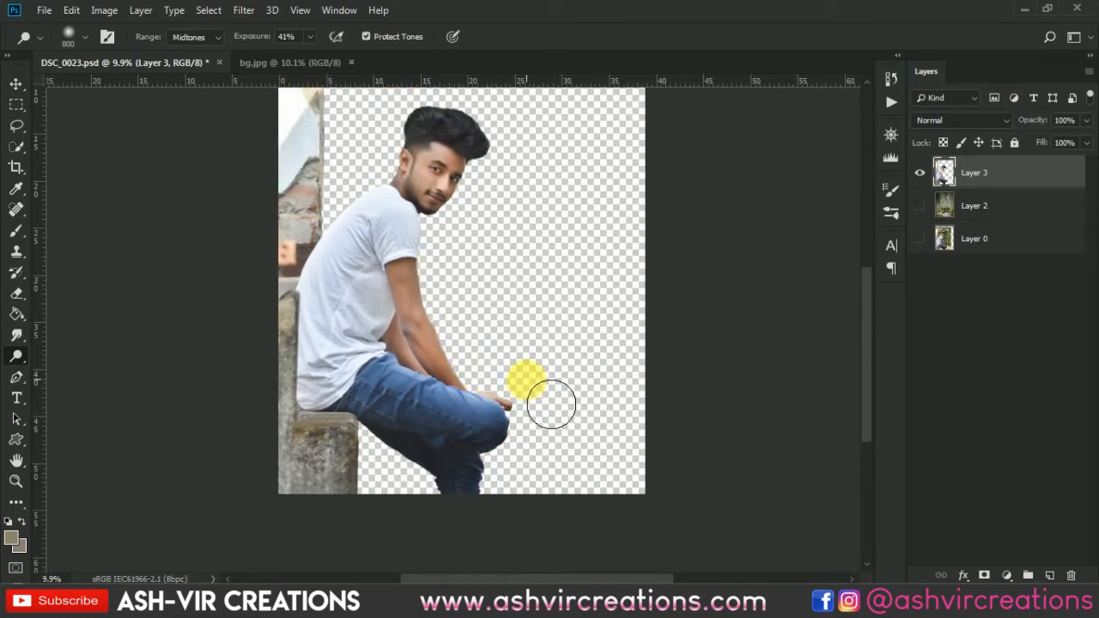
scroll(551, 404, "down", 2)
Darken the man's hair with the Burn tool at size 800, Midtones range and 100% exposure.
scroll(513, 335, "up", 1)
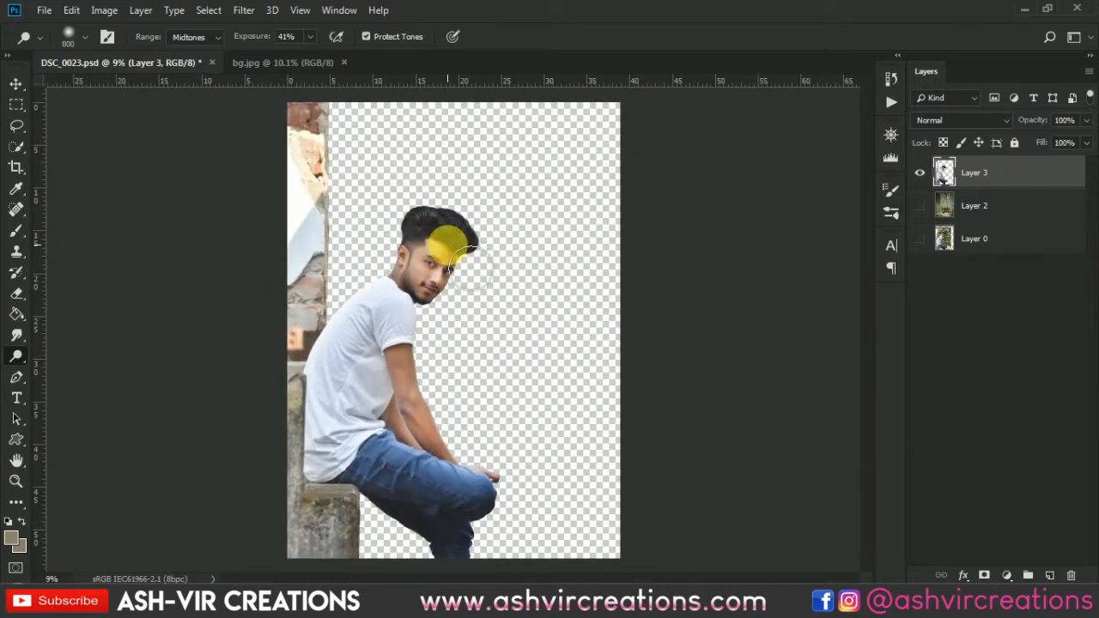
scroll(559, 309, "up", 1)
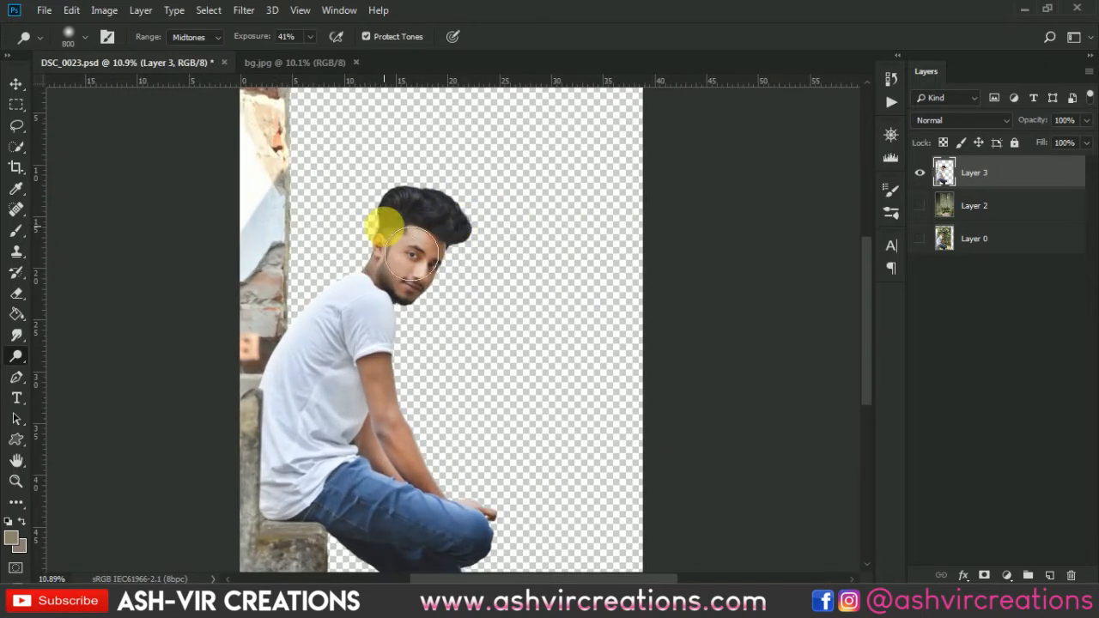
right_click(18, 356)
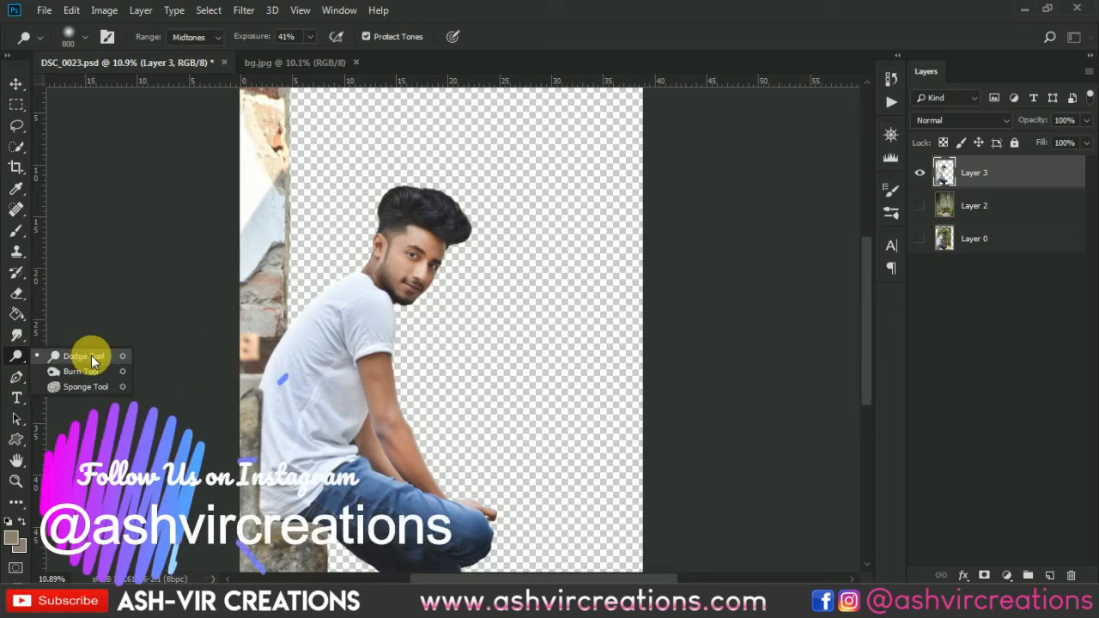
left_click(73, 370)
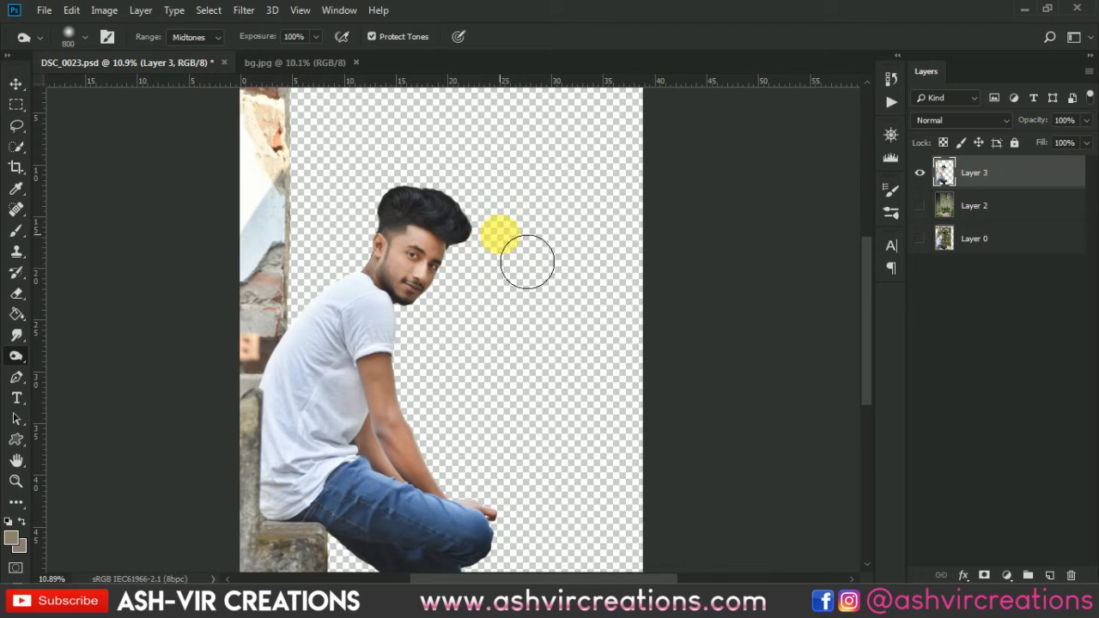
Show the garden background on Layer 2 and make it the active layer.
key("v")
scroll(500, 235, "down", 2)
left_click(921, 206)
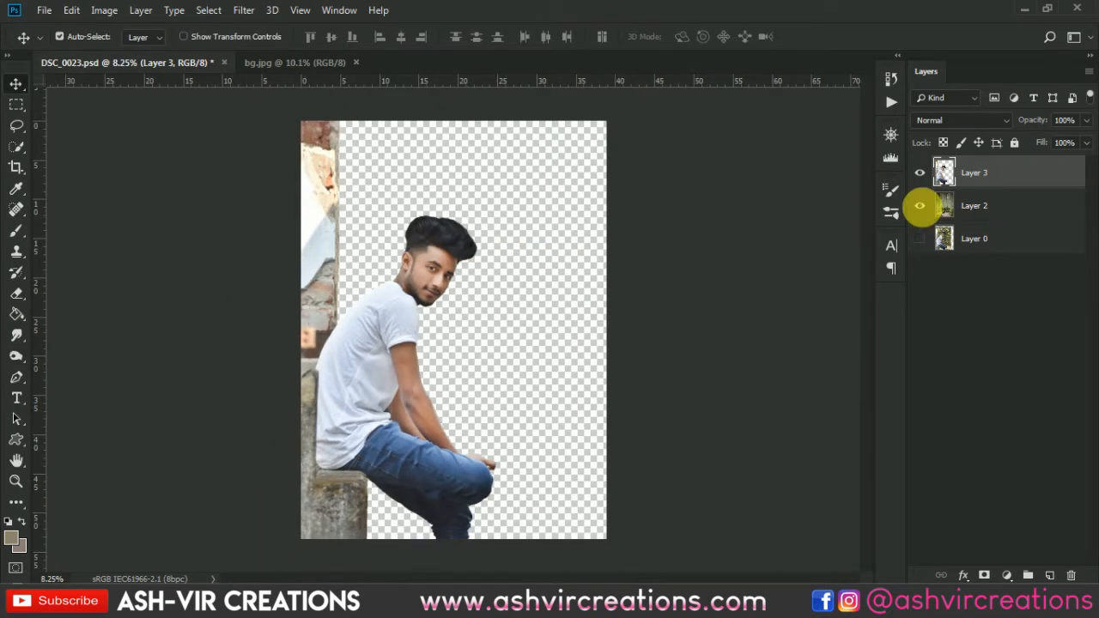
left_click(968, 207)
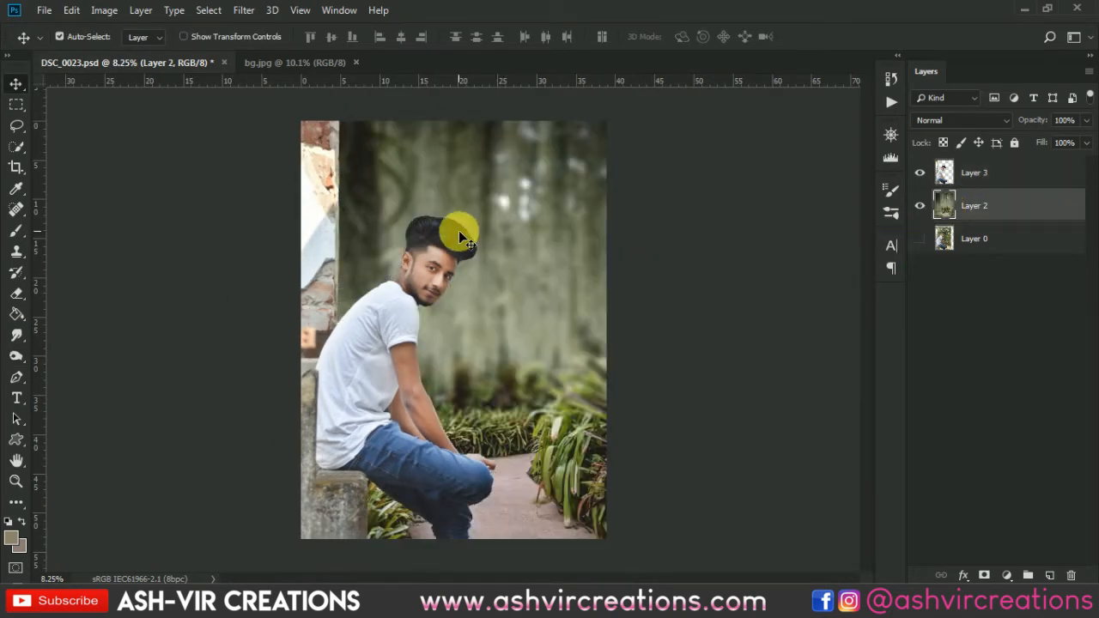
scroll(458, 230, "down", 1)
scroll(458, 230, "up", 2)
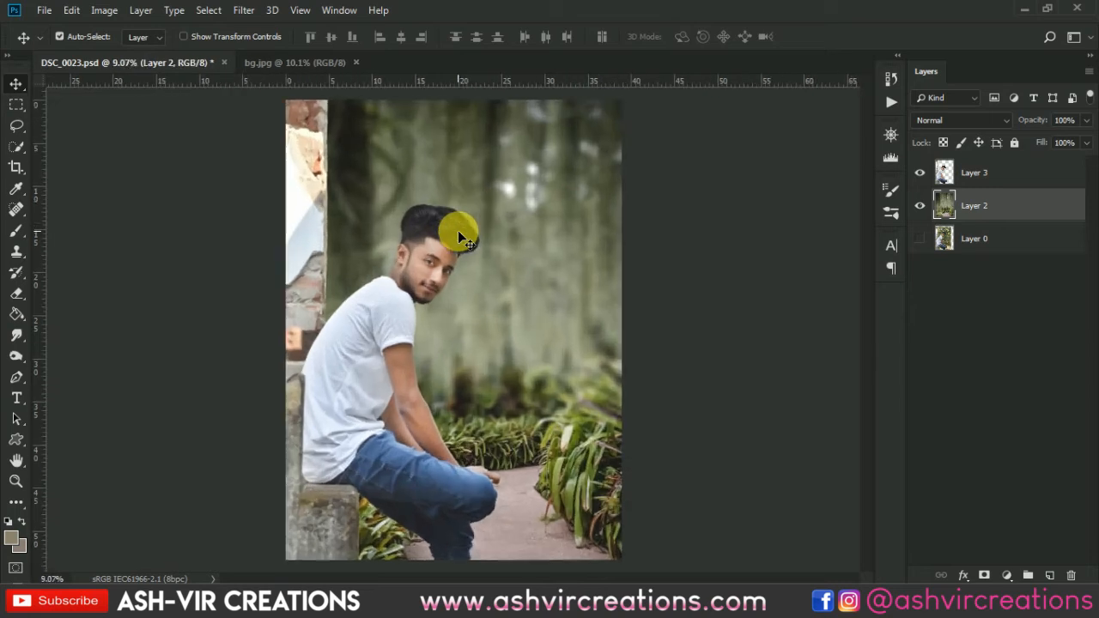
Open png_plant_c_by_moonglowlilly-d5yq2lg.png and bring the fern into DSC_0023.psd as a layer directly above Layer 2.
left_click(48, 12)
left_click(61, 37)
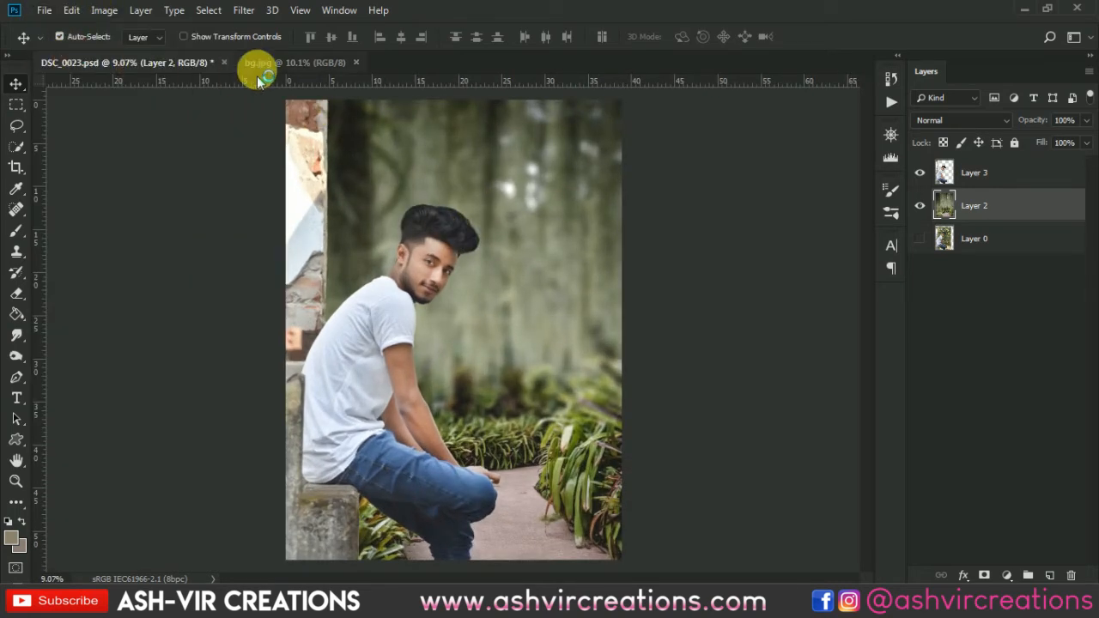
left_click(50, 22)
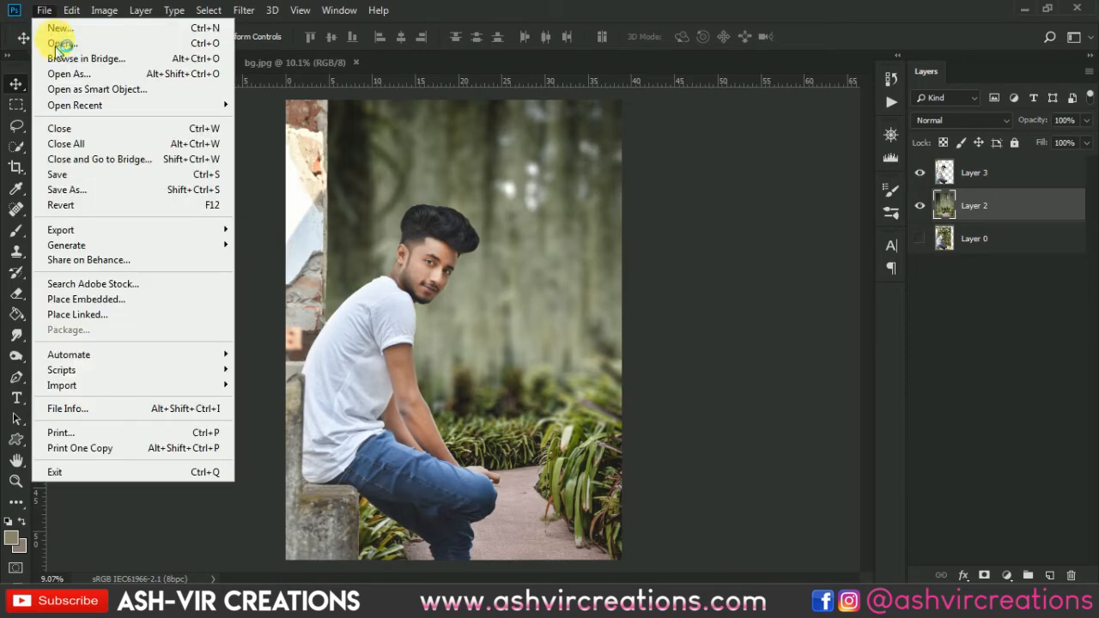
left_click(52, 42)
double_click(454, 153)
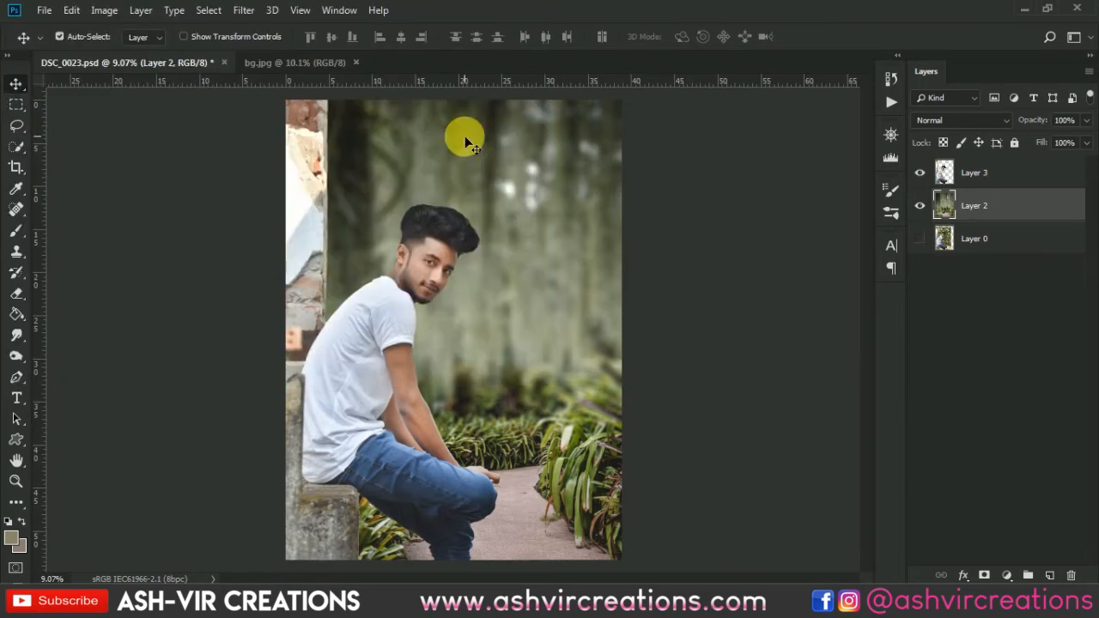
left_click_drag(481, 348, 474, 202)
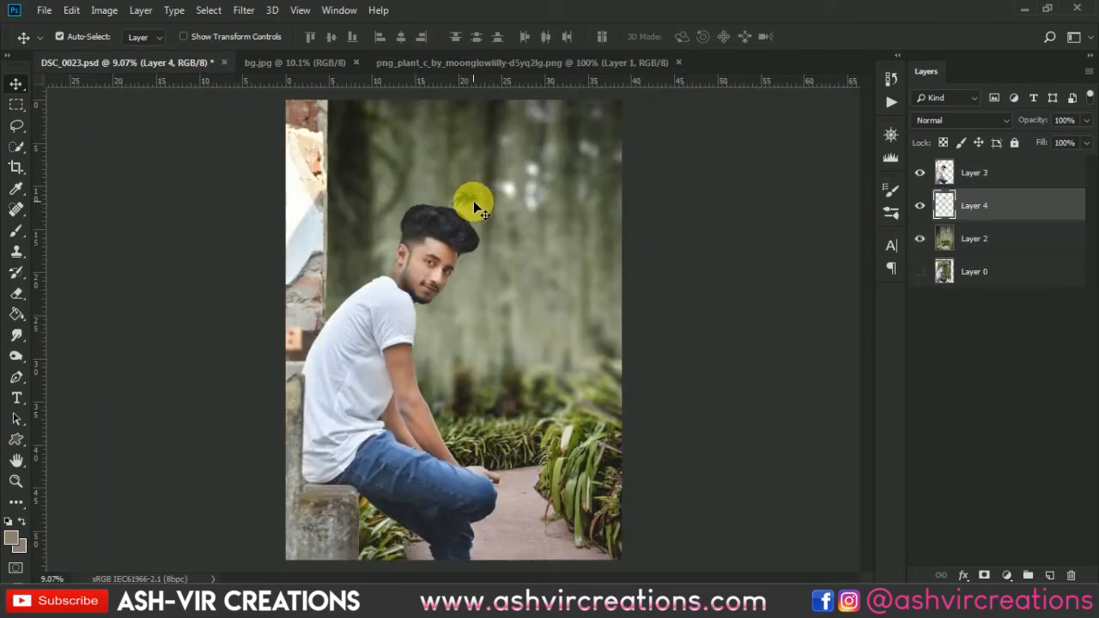
Enlarge the fern with Free Transform and position it behind the man's head.
key("ctrl+t")
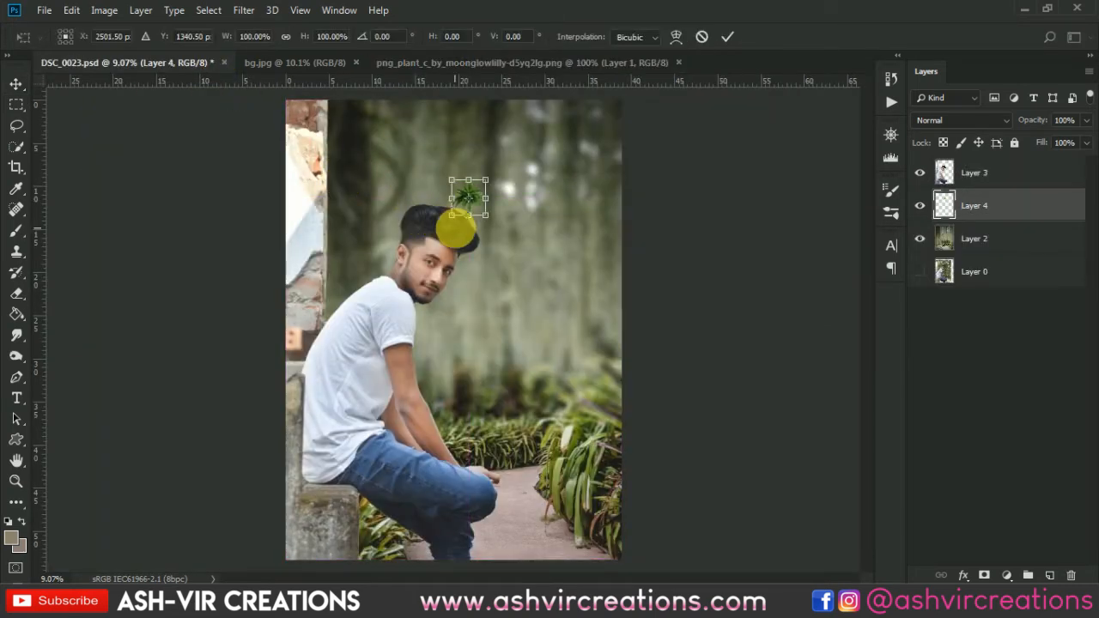
left_click_drag(486, 215, 574, 317, "alt+shift")
left_click_drag(515, 172, 516, 234)
key("Return")
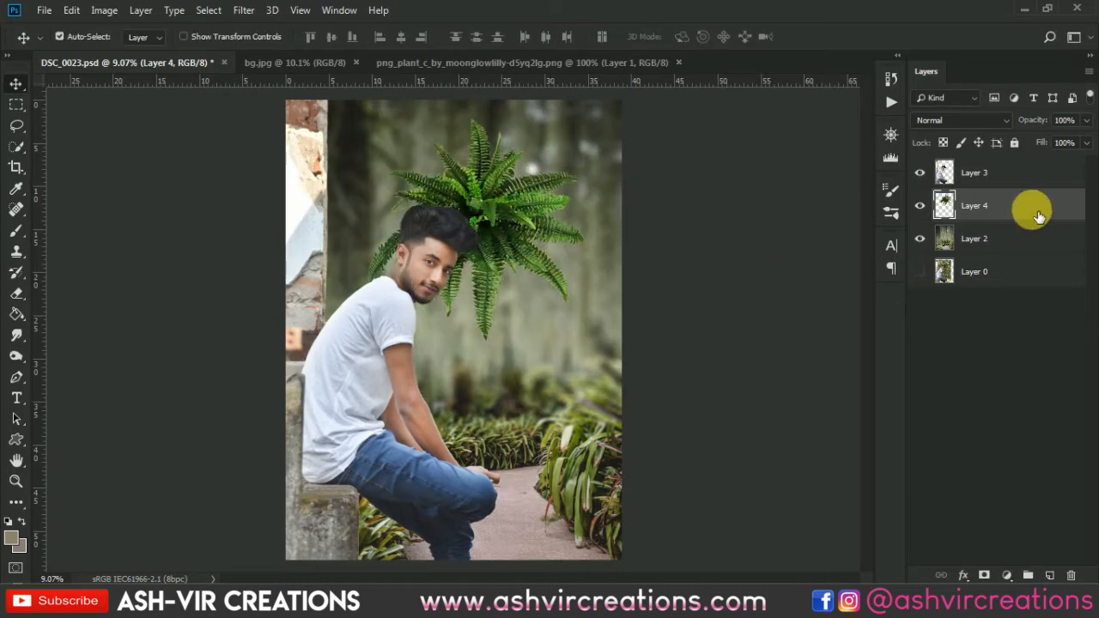
Apply a Gaussian Blur with an 18.0 pixel radius to the fern on Layer 4.
left_click(243, 9)
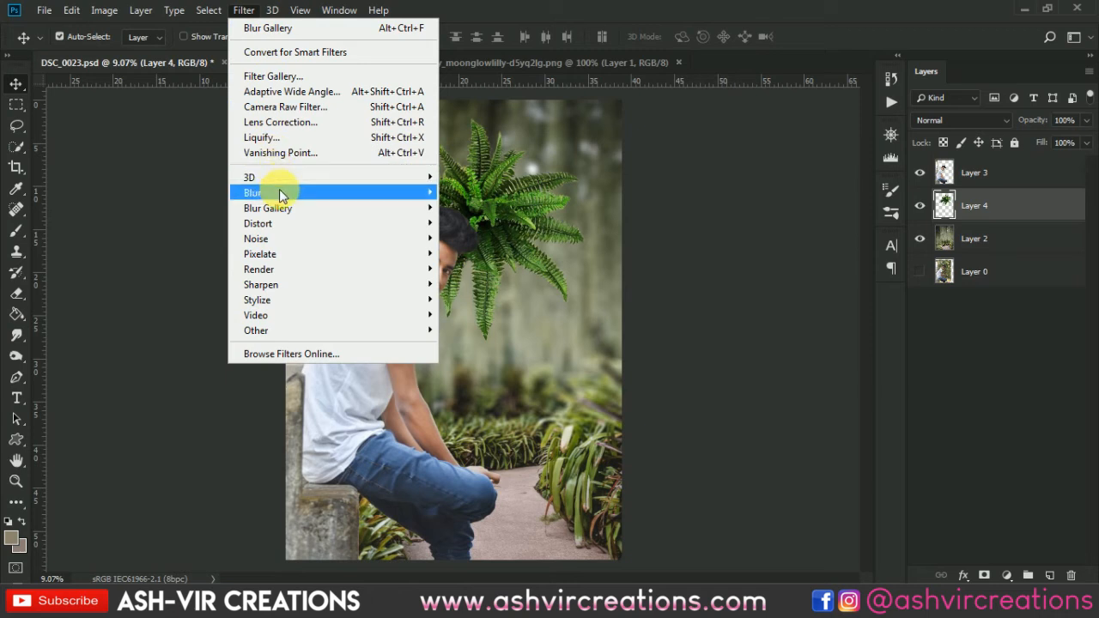
mouse_move(279, 192)
left_click(486, 251)
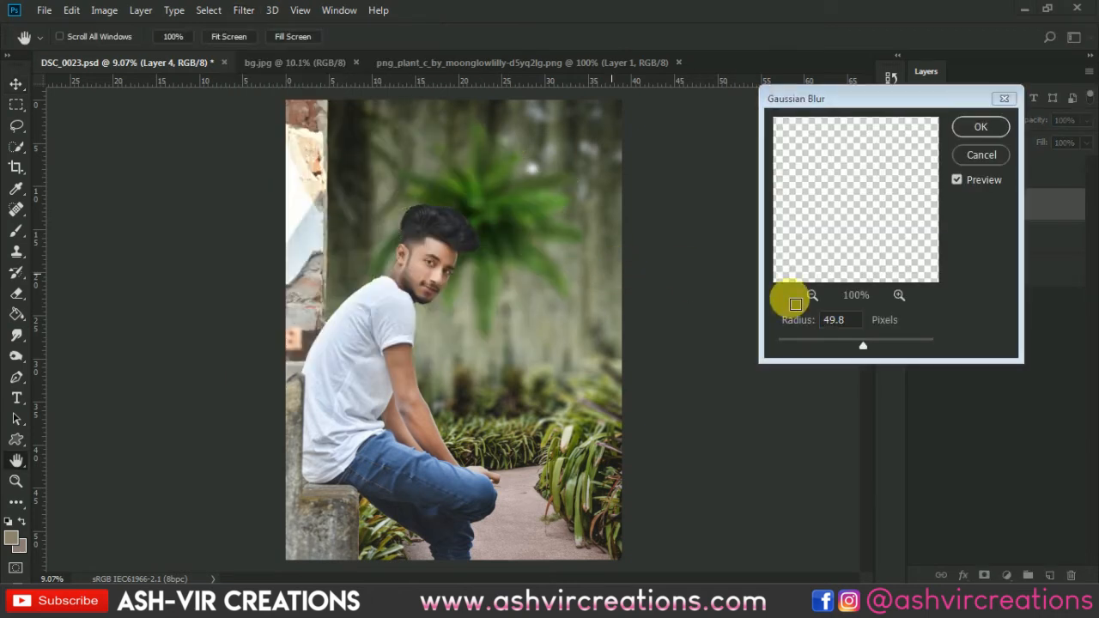
left_click(850, 351)
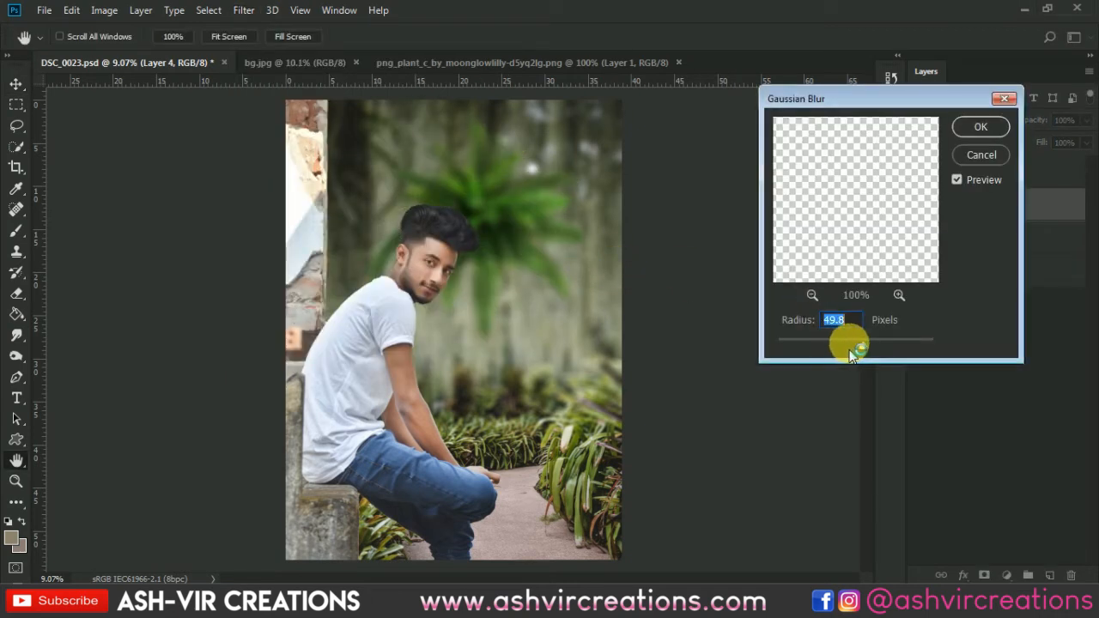
left_click_drag(840, 341, 840, 341)
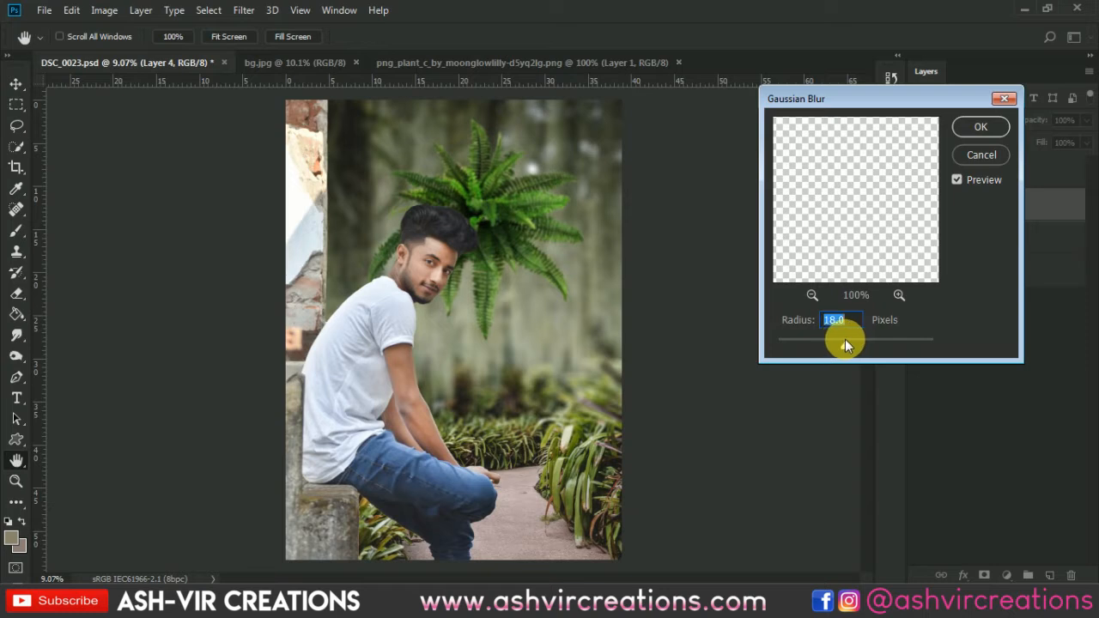
left_click(980, 126)
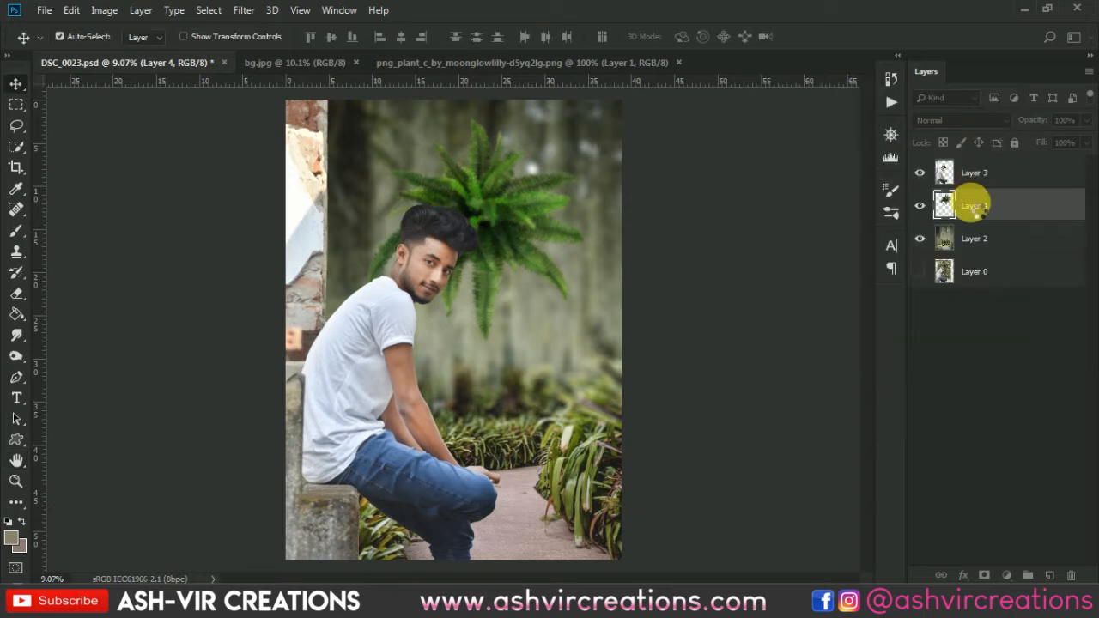
Move the fern's Layer 4 above Layer 3 and enlarge it to about 157% with Free Transform.
left_click_drag(983, 178, 945, 176)
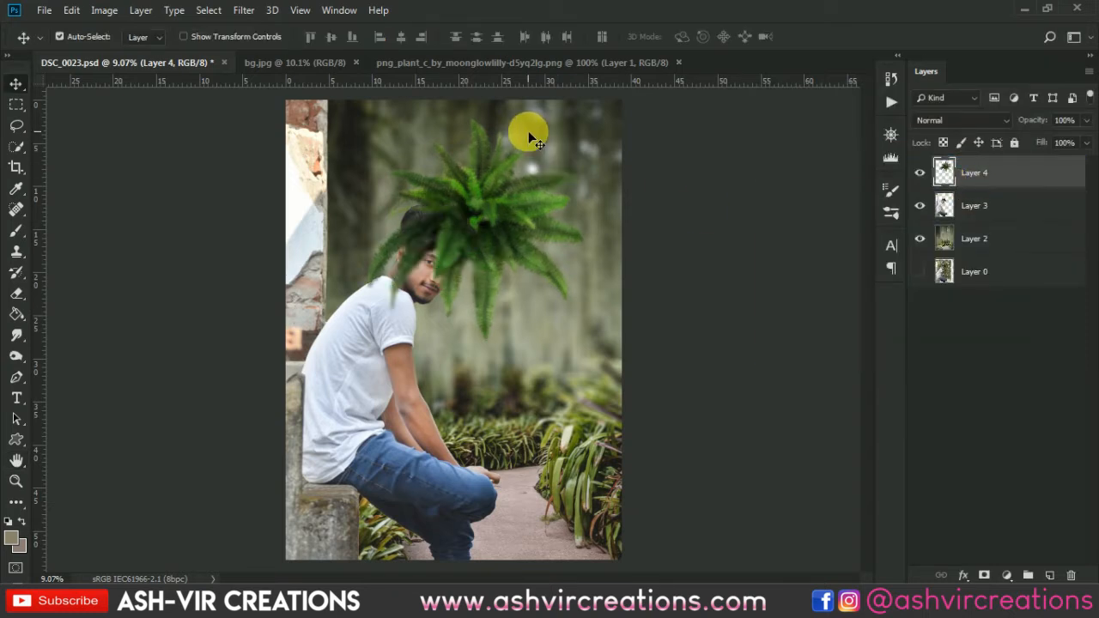
left_click(690, 13)
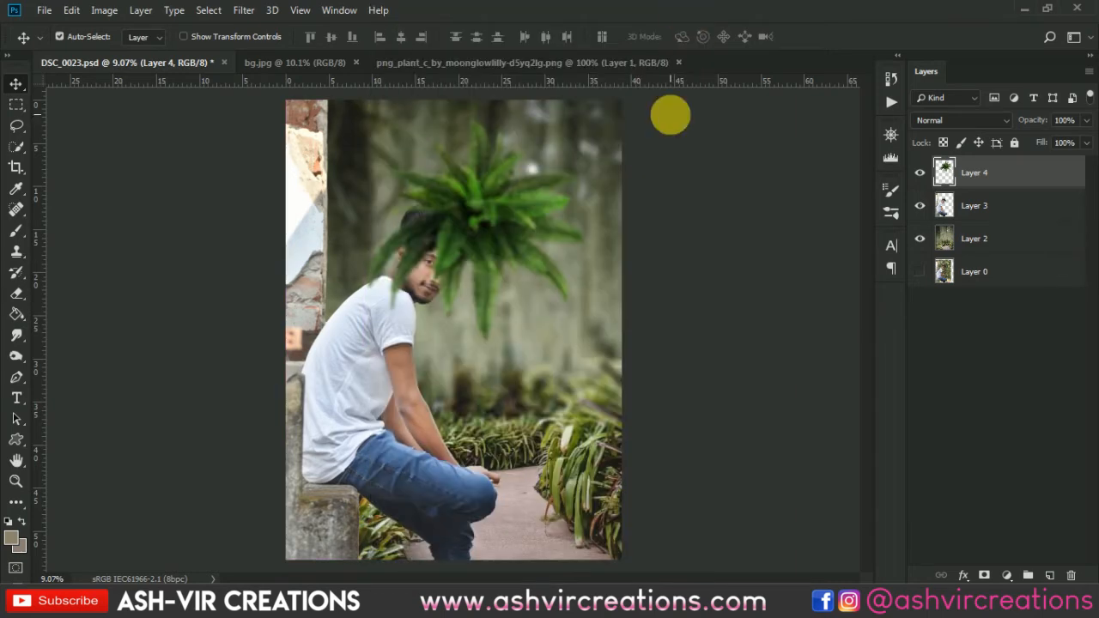
scroll(546, 180, "down", 2)
key("ctrl+t")
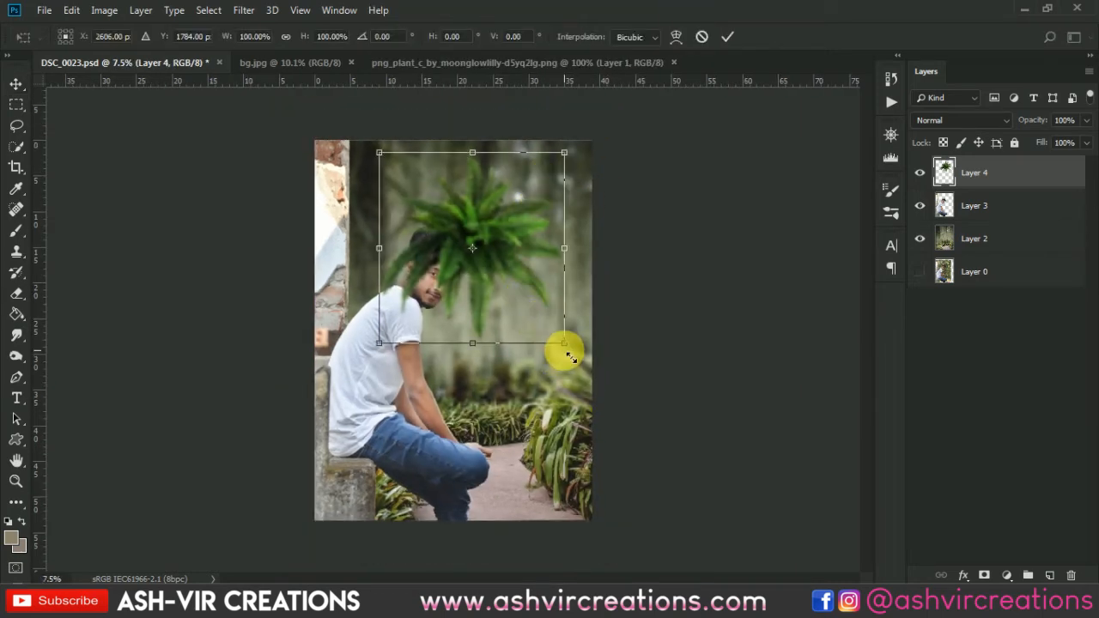
left_click_drag(563, 348, 626, 393)
Place the enlarged fern in the foreground at the photo's lower-left corner, overlapping the bench and the man's legs.
left_click_drag(522, 262, 417, 569)
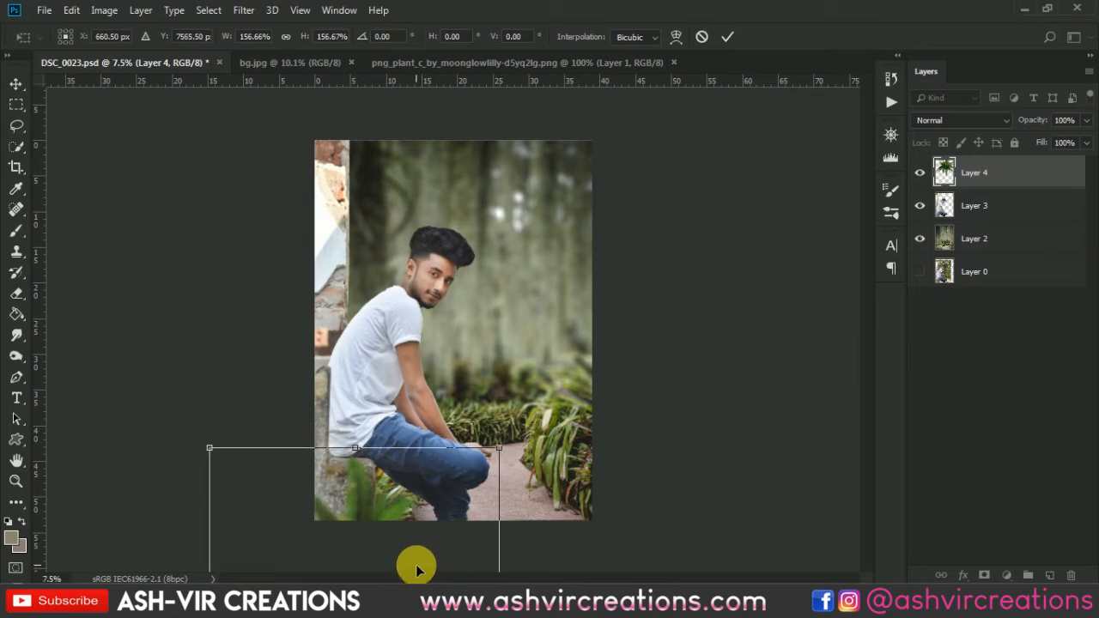
scroll(394, 455, "up", 4)
left_click_drag(407, 500, 419, 316)
left_click_drag(365, 427, 332, 386)
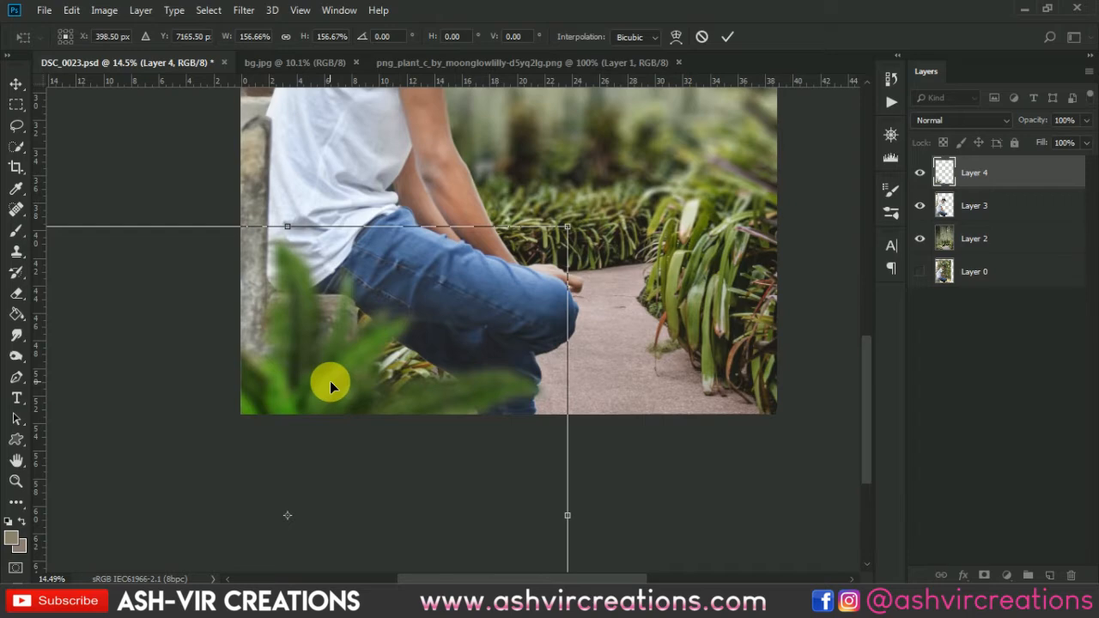
key("Return")
scroll(330, 386, "down", 3)
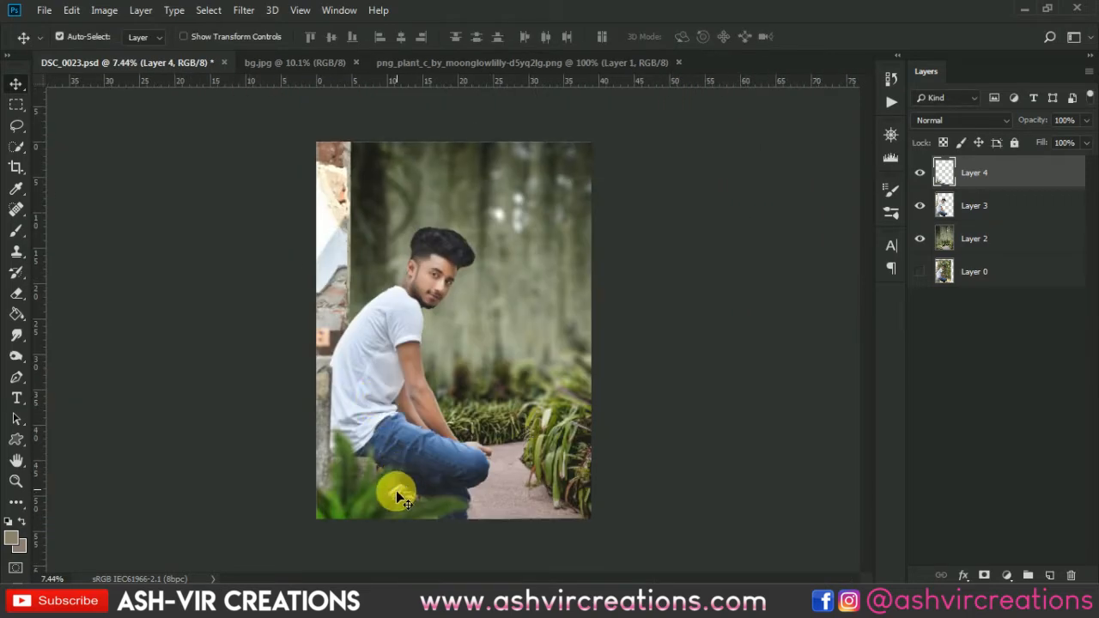
scroll(381, 481, "up", 1)
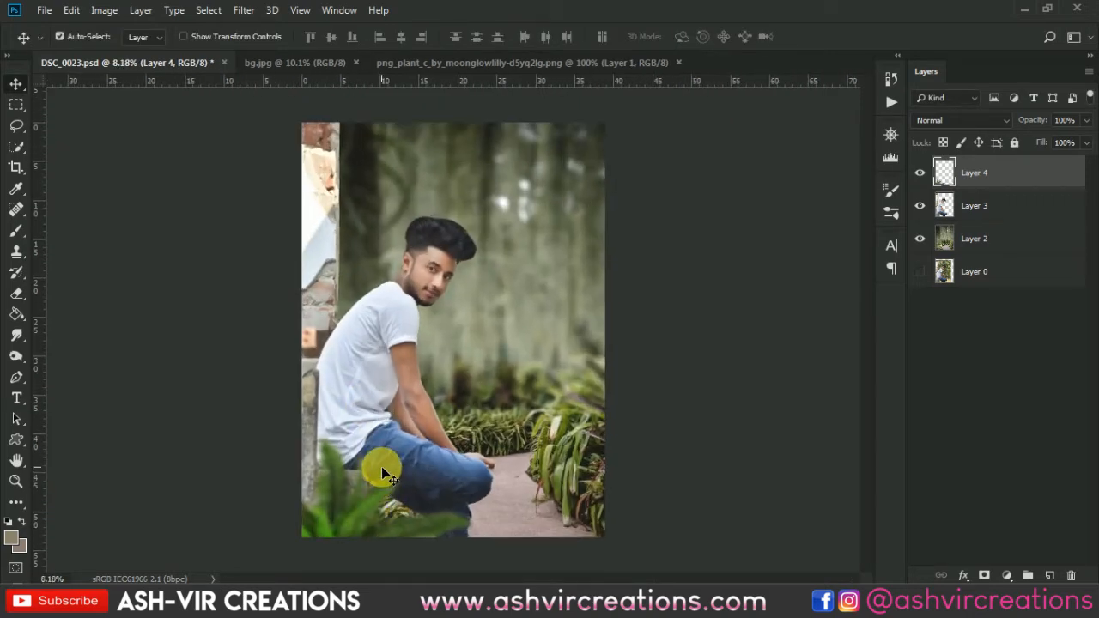
scroll(381, 471, "down", 1)
scroll(382, 471, "up", 1)
left_click(1008, 575)
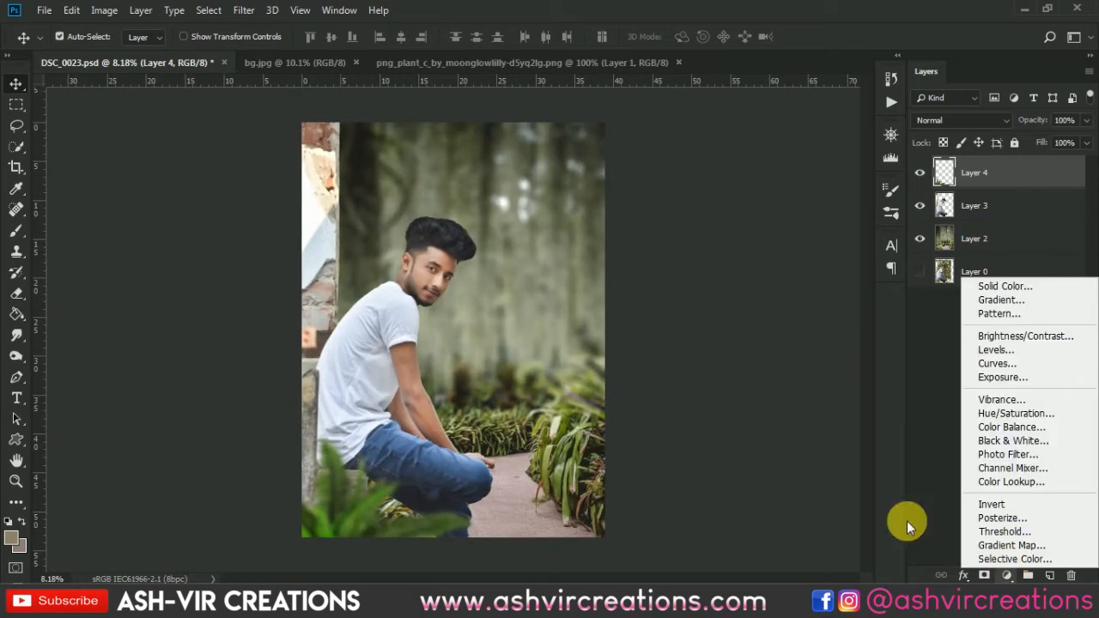
left_click(895, 17)
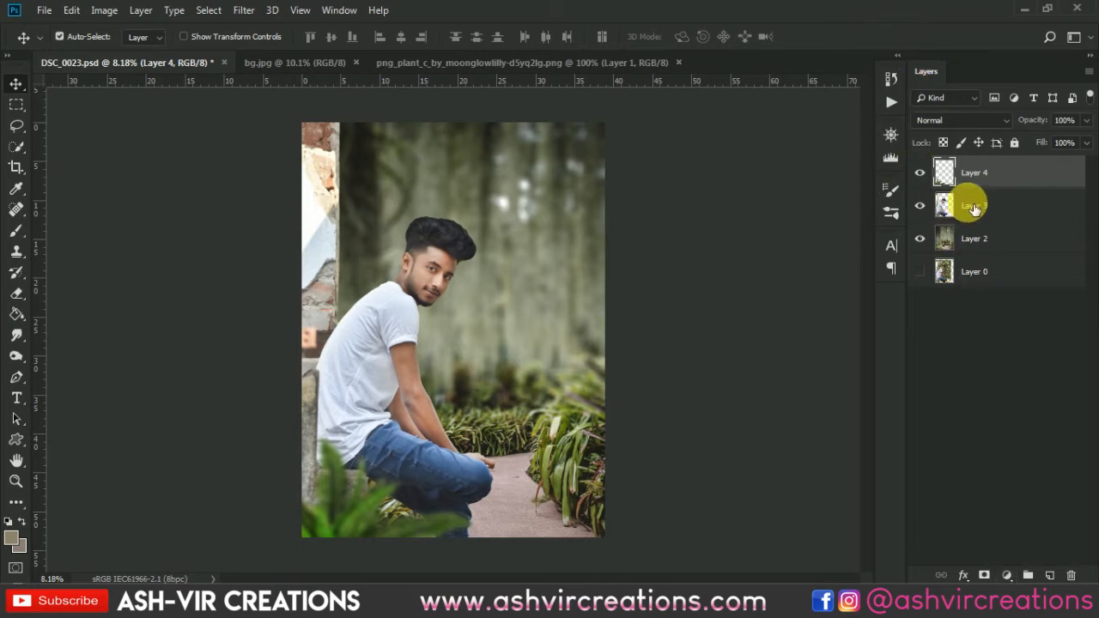
Create a new empty layer directly above Layer 3 and clip it to Layer 3.
left_click(942, 207)
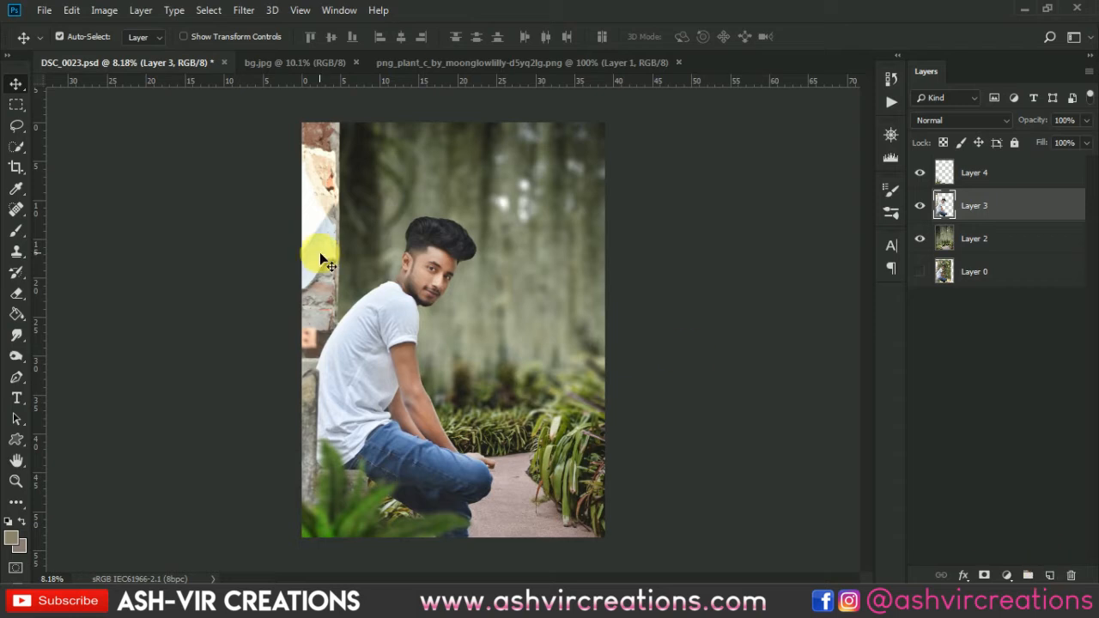
left_click(1050, 575)
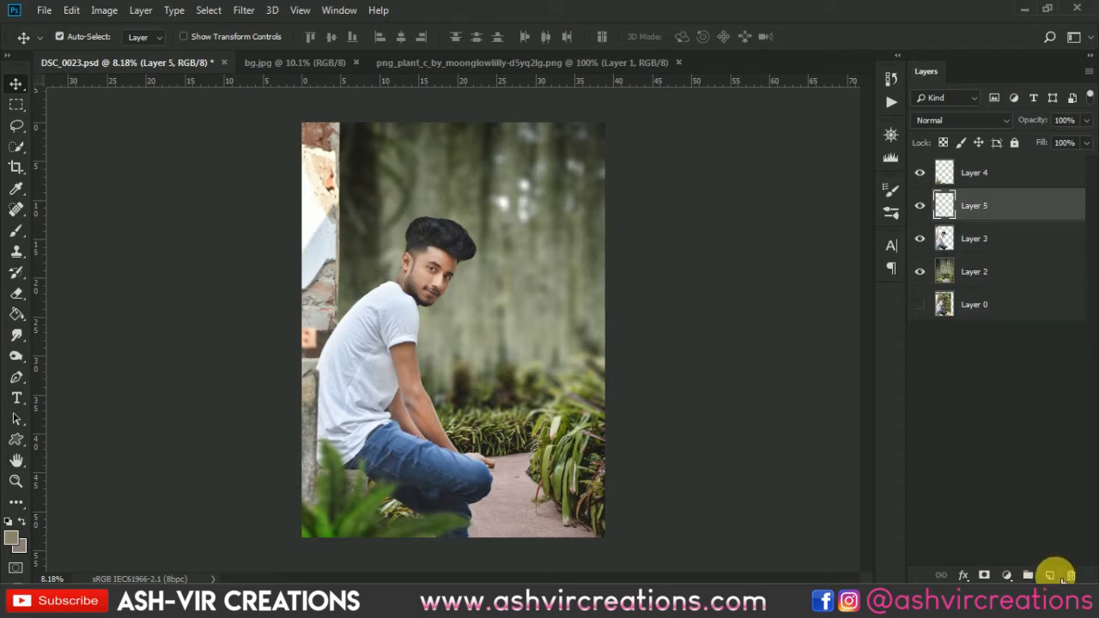
right_click(1010, 203)
left_click(866, 281)
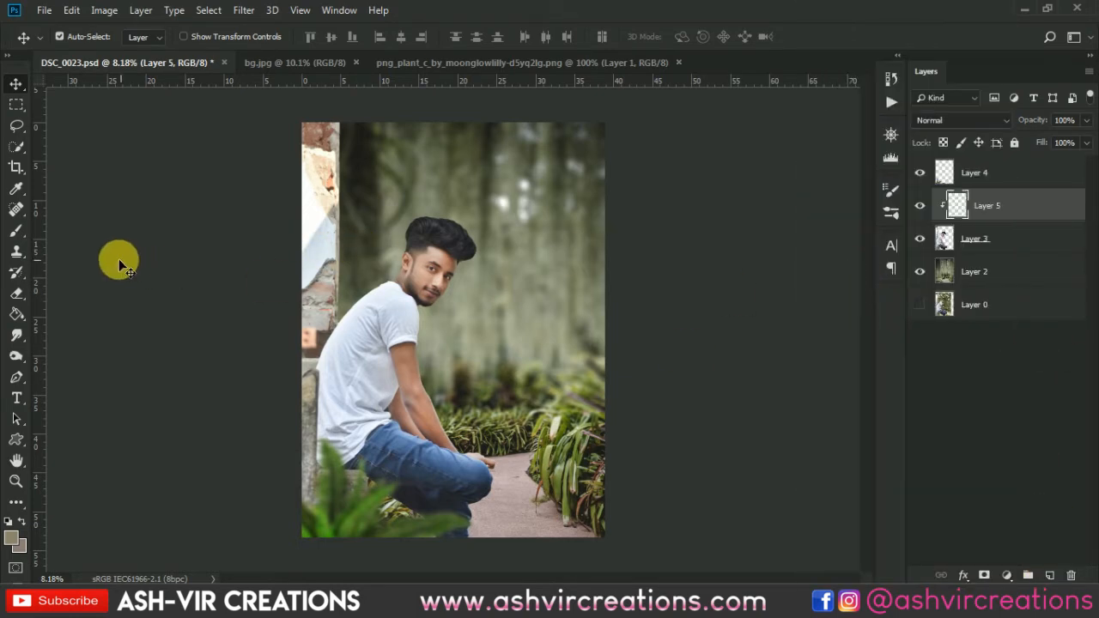
Paint a sampled brick brown over the bright wall strip with a soft 1000 px brush and set Layer 5 to Multiply.
left_click(15, 231)
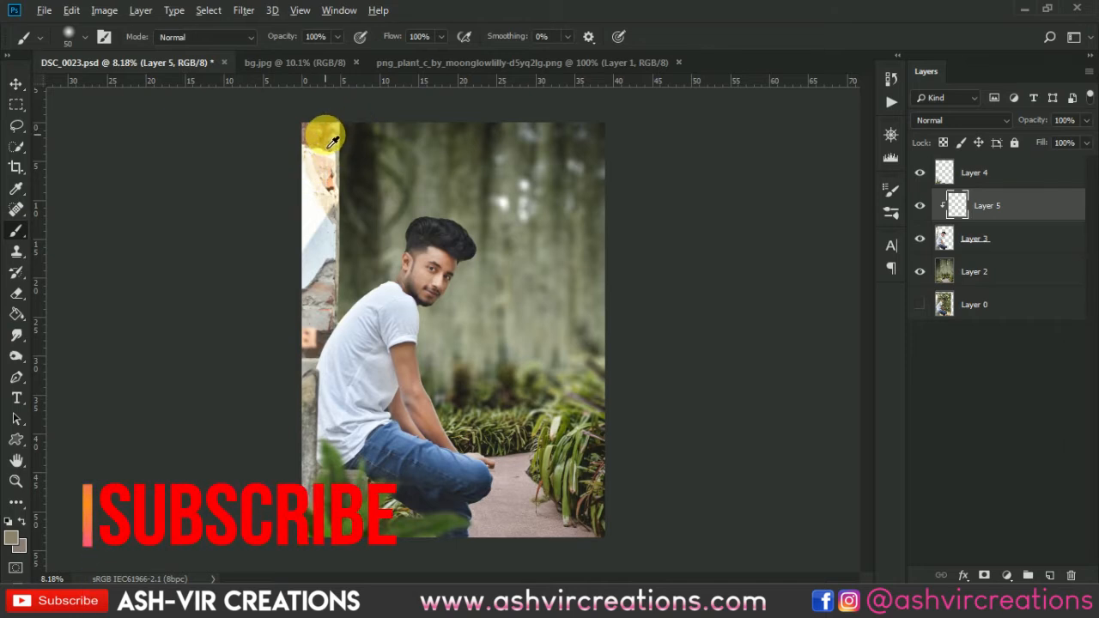
key("bracketright")
key("bracketright")
key("bracketright")
key("bracketright")
key("bracketright")
key("bracketright")
key("bracketright")
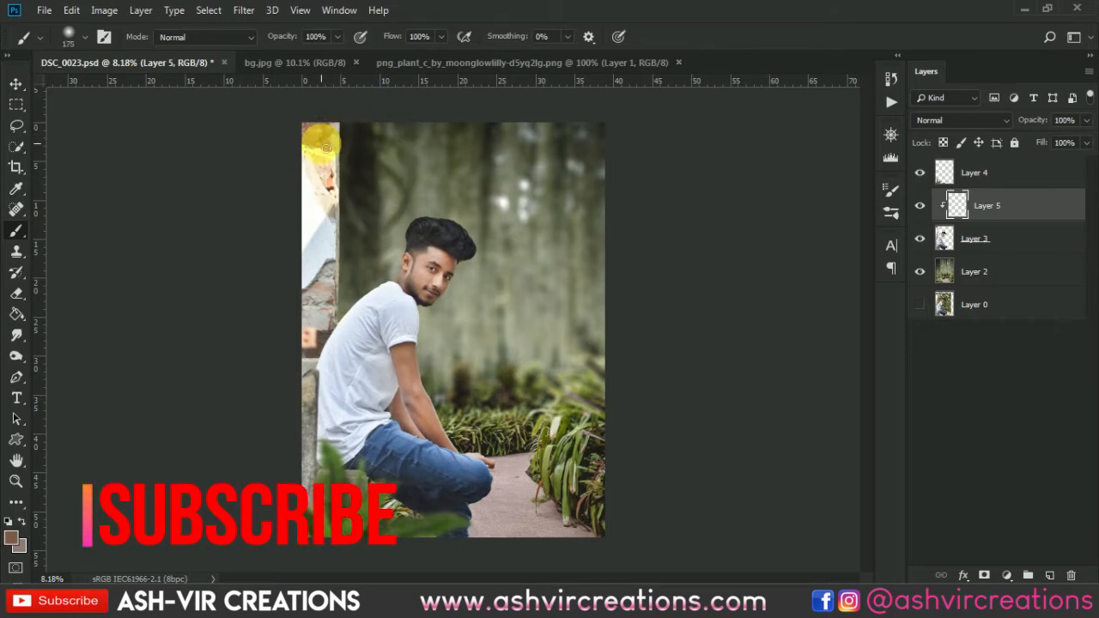
key("bracketright")
mouse_move(341, 168)
left_mouse_down()
mouse_move(325, 278)
mouse_move(323, 269)
mouse_move(337, 284)
mouse_move(328, 168)
mouse_move(320, 292)
left_mouse_up()
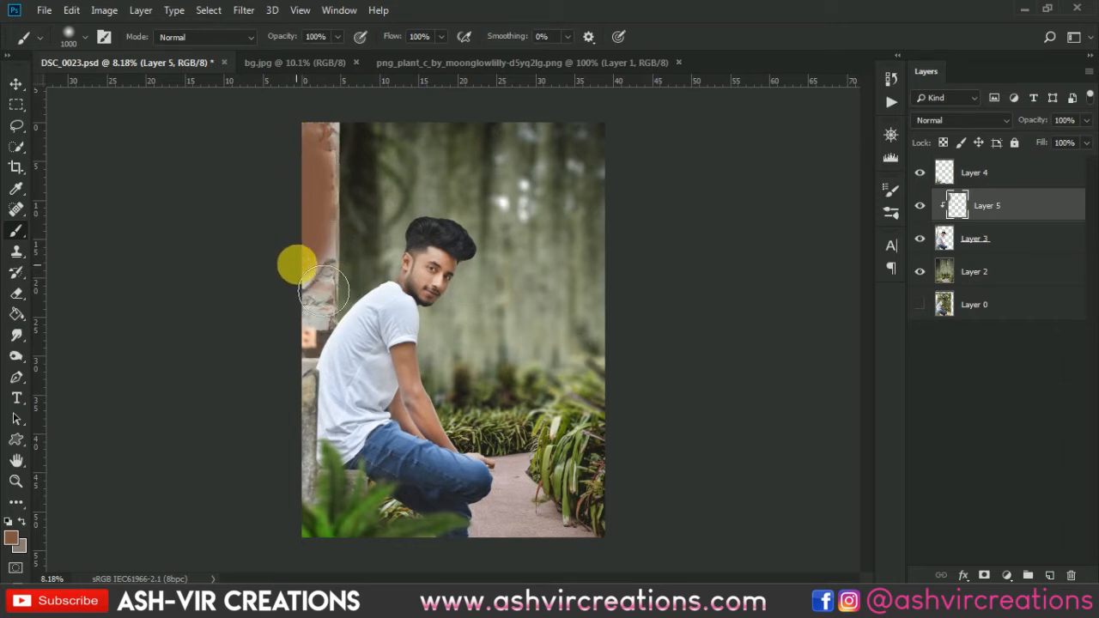
left_click(947, 121)
left_click(946, 185)
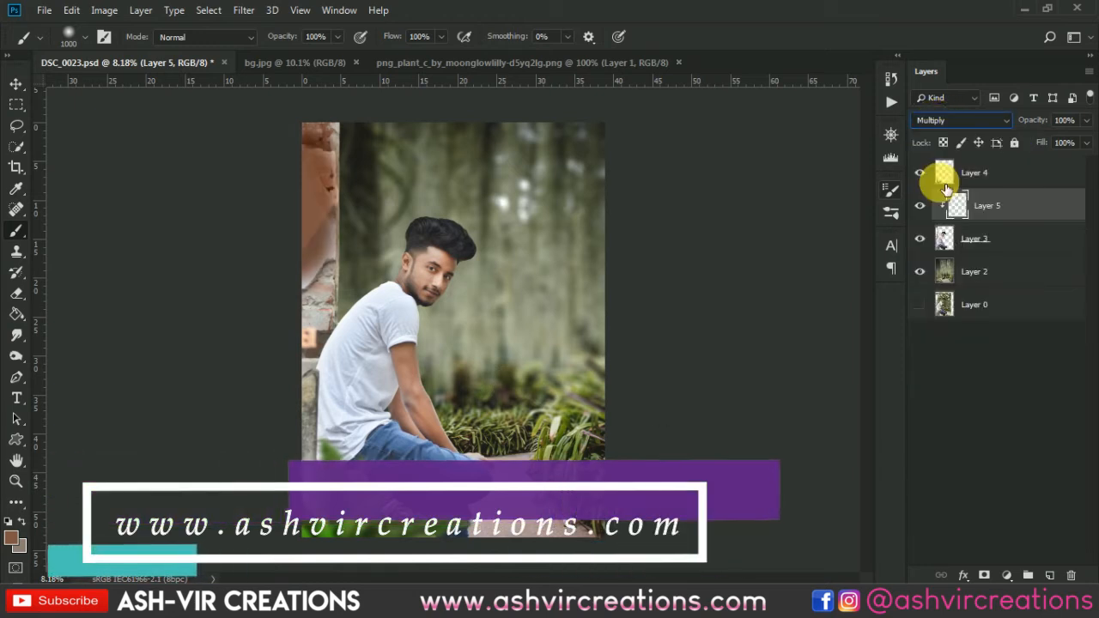
Try other blend modes on Layer 5, including Soft Light, Linear Light, Overlay, Linear Burn and Darken, and return to Multiply.
left_click(951, 122)
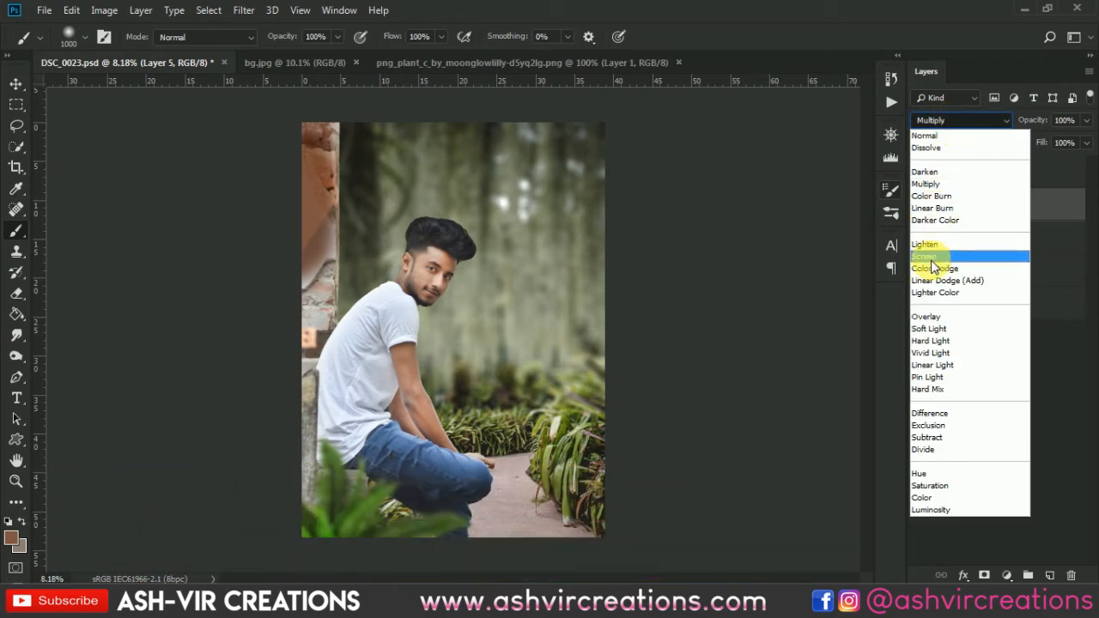
left_click(934, 326)
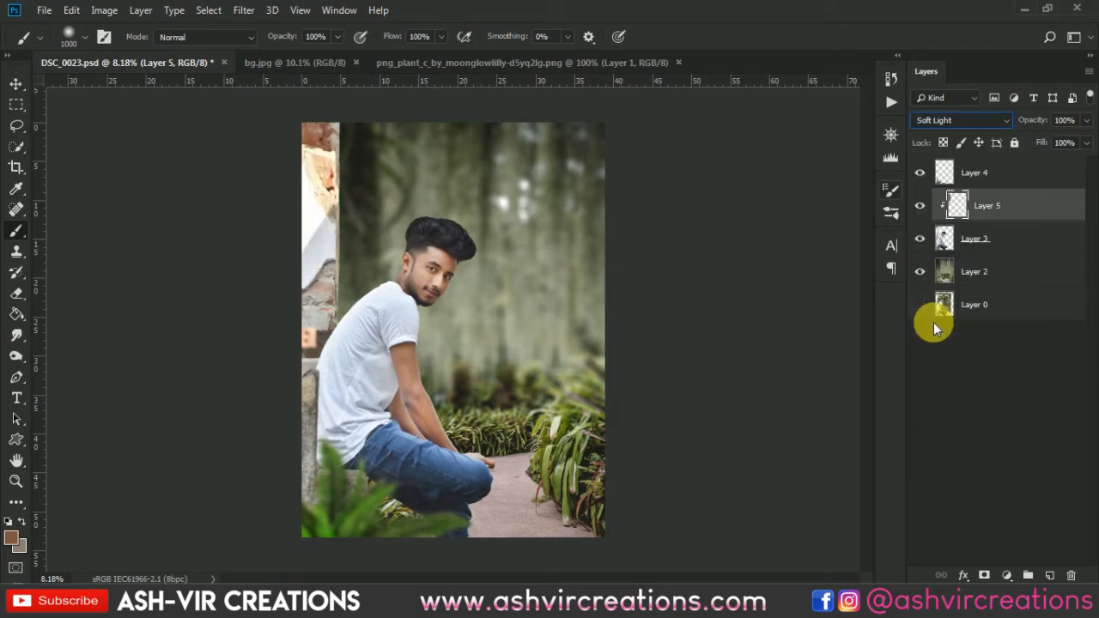
left_click(936, 121)
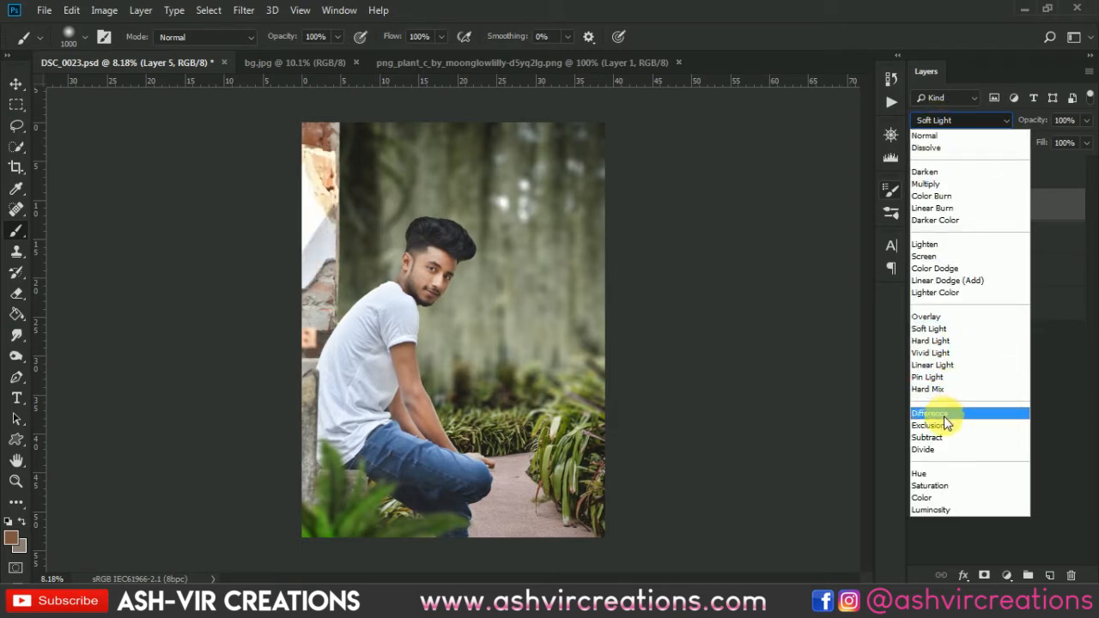
left_click(947, 423)
key("Up")
key("Up")
key("Up")
key("Up")
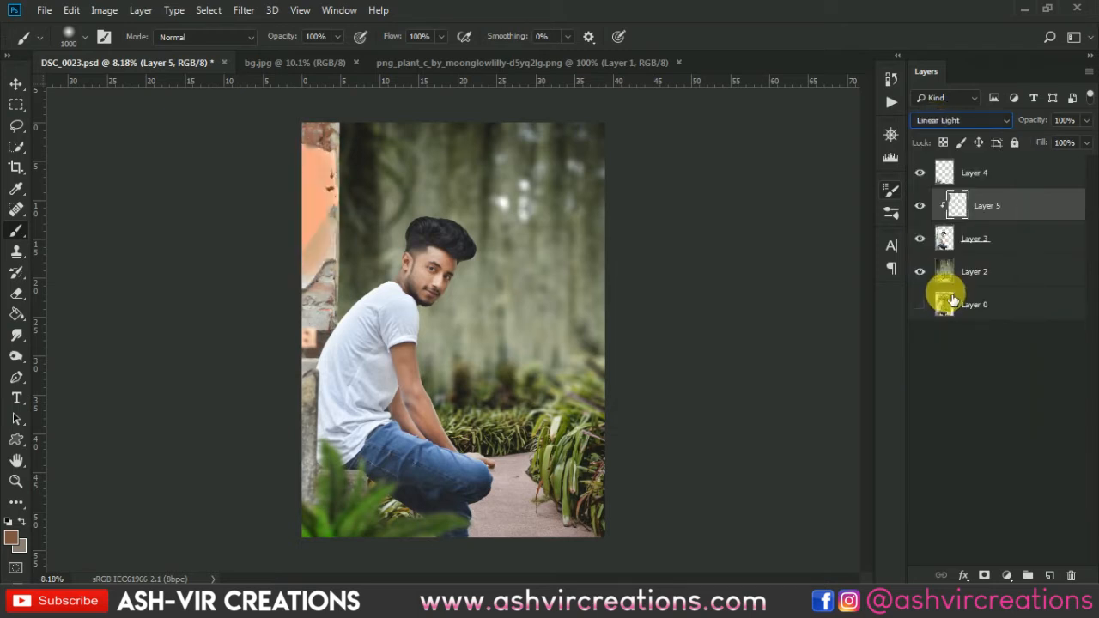
key("Up")
key("Up")
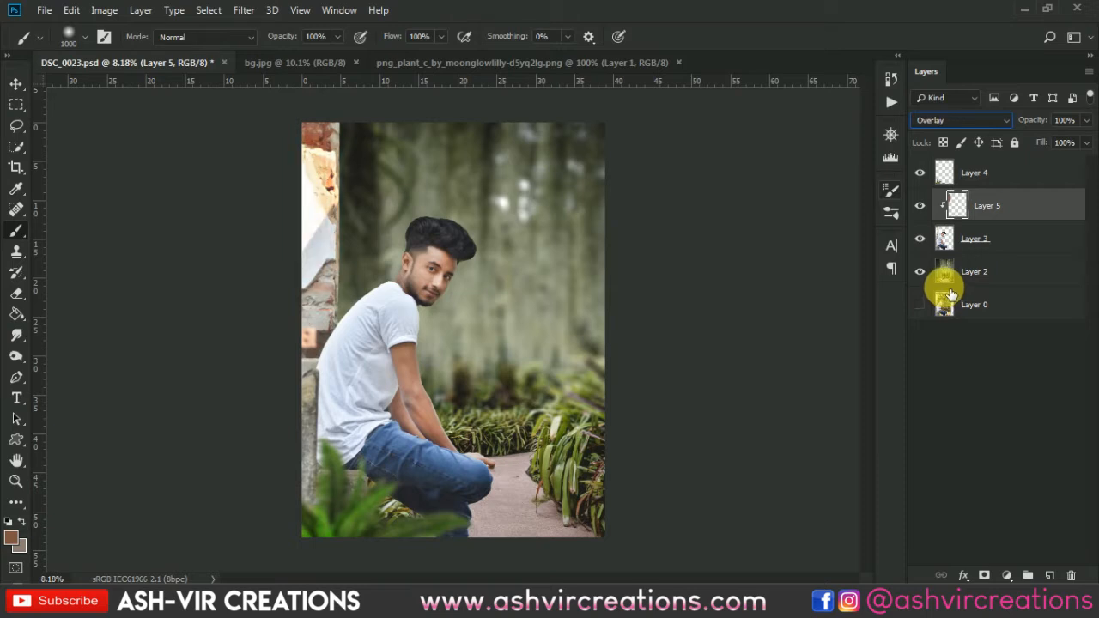
key("Up")
key("Up")
key("Up")
key("Up")
key("Up")
key("Up")
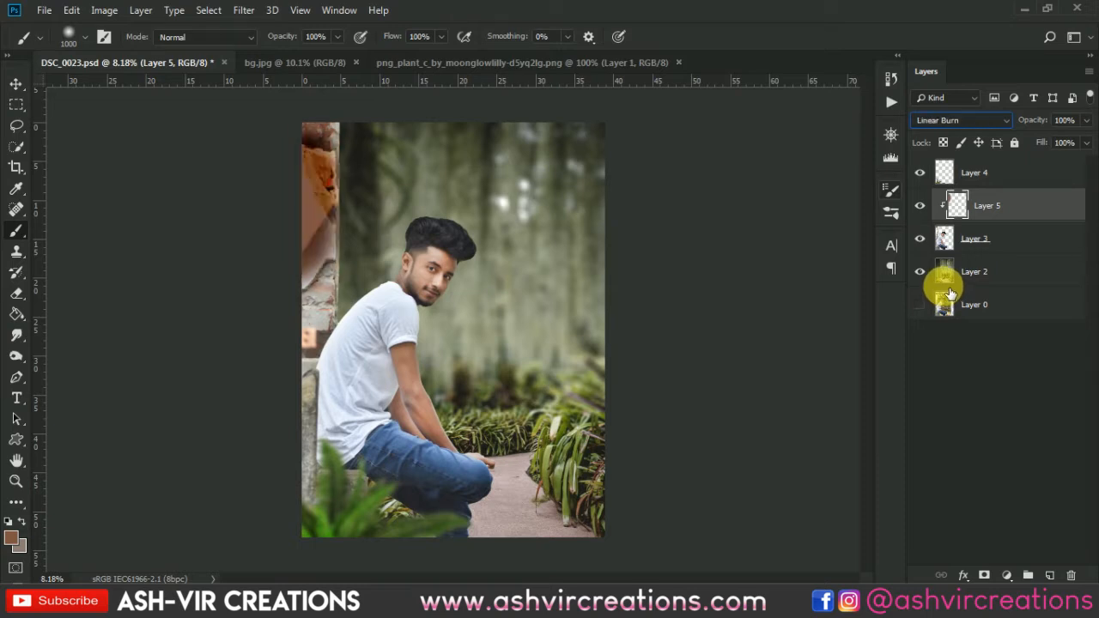
key("Up")
key("Up")
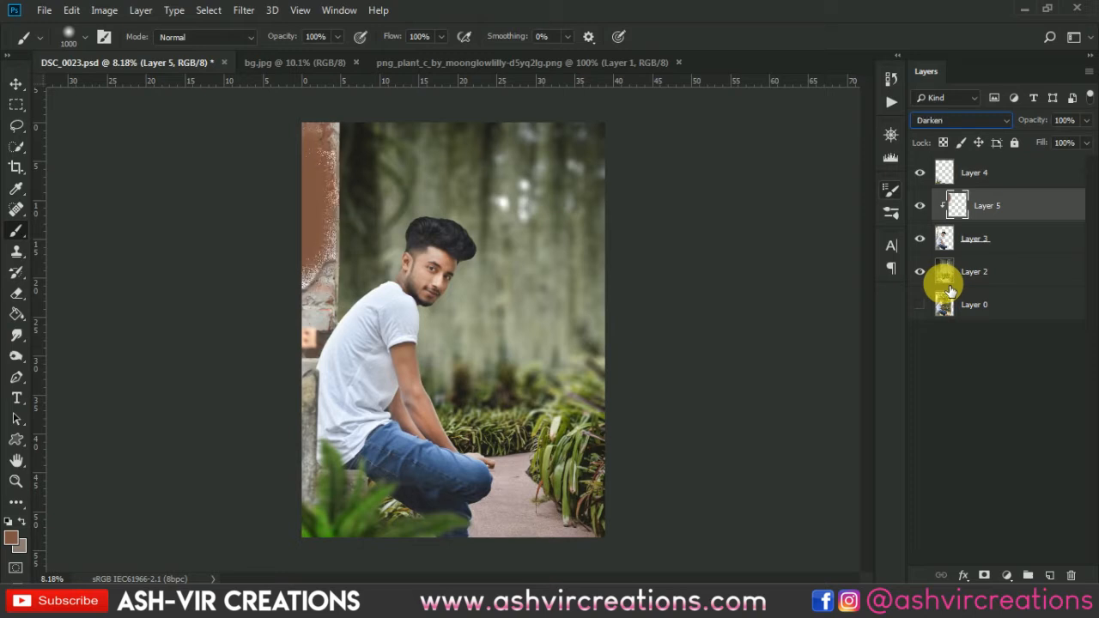
key("Down")
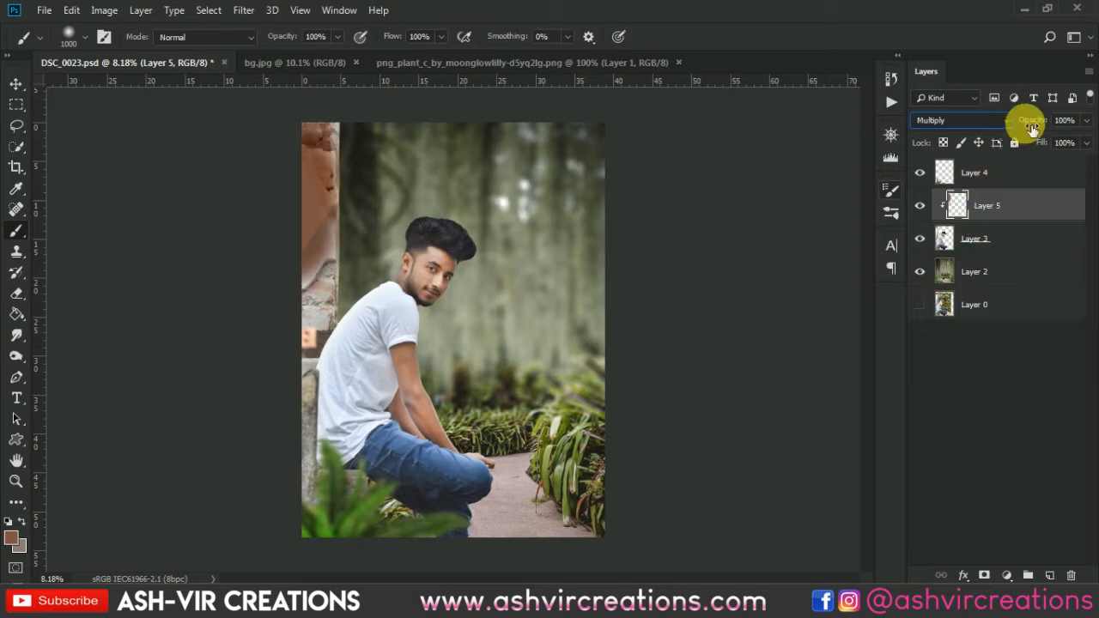
Reduce Layer 5's opacity to 77% and compare the wall with the layer hidden and shown, closing the Creative Cloud window.
mouse_move(1030, 127)
left_mouse_down()
mouse_move(991, 114)
mouse_move(1014, 125)
left_mouse_up()
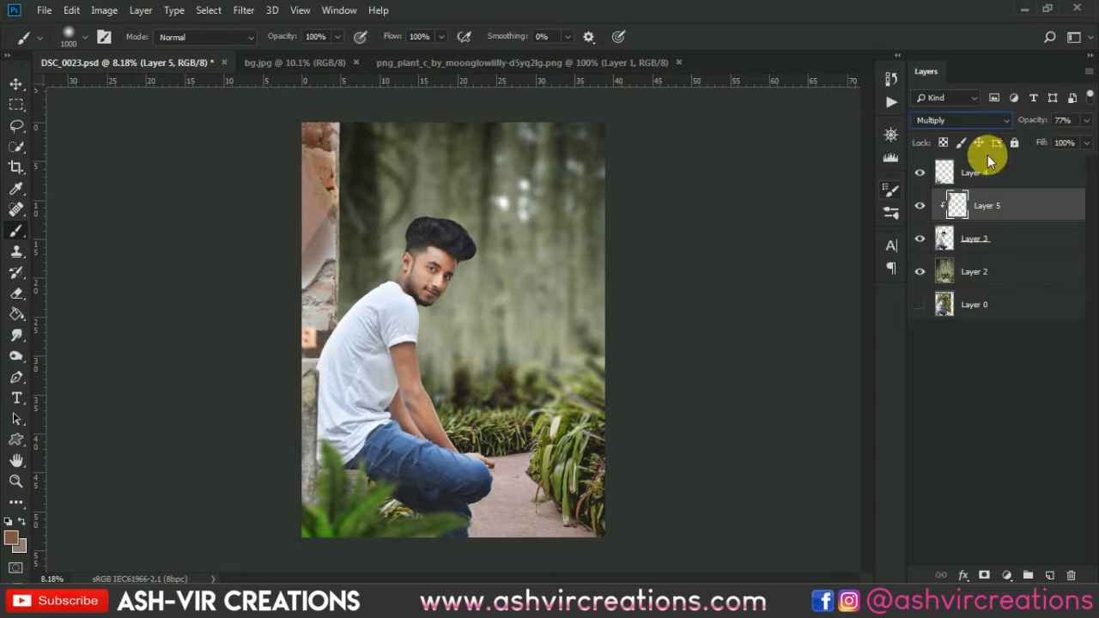
left_click(920, 206)
left_click(921, 206)
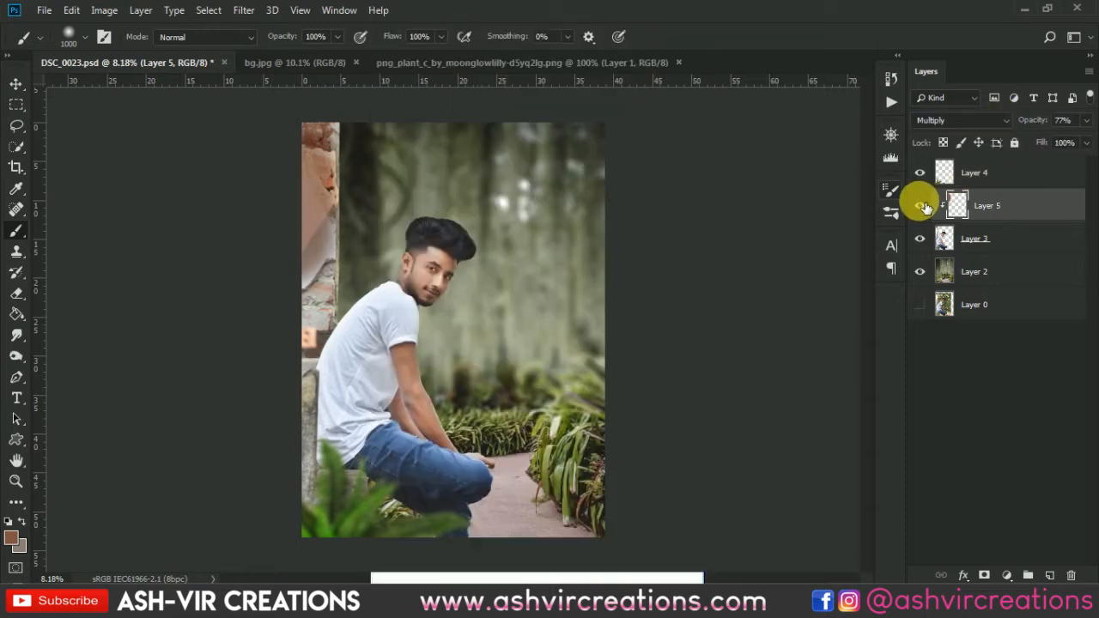
left_click(921, 206)
left_click(575, 581)
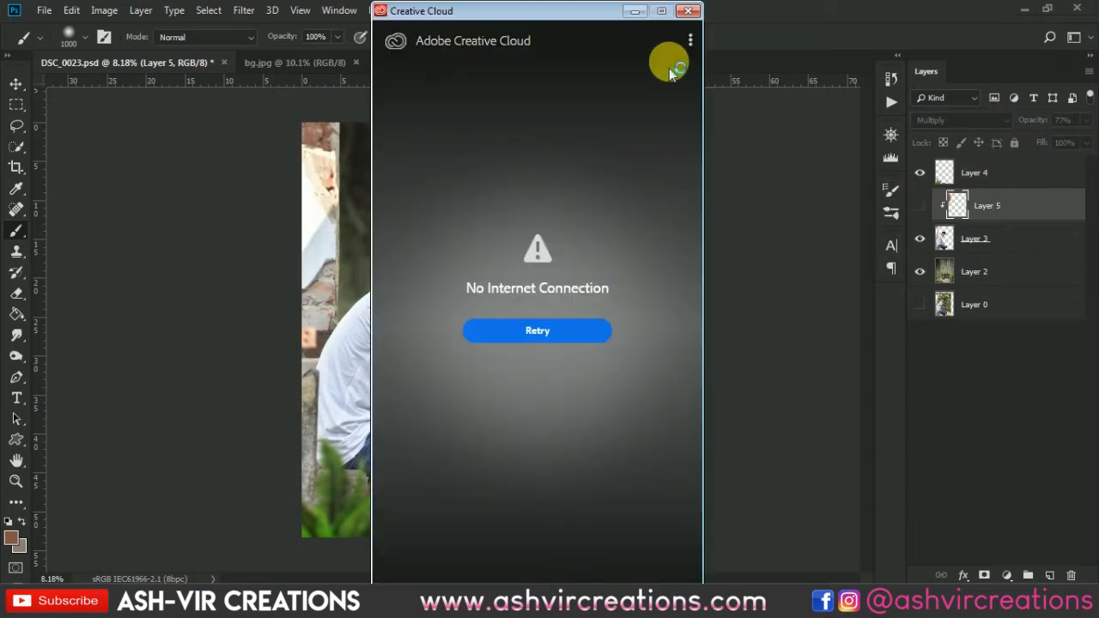
left_click(687, 11)
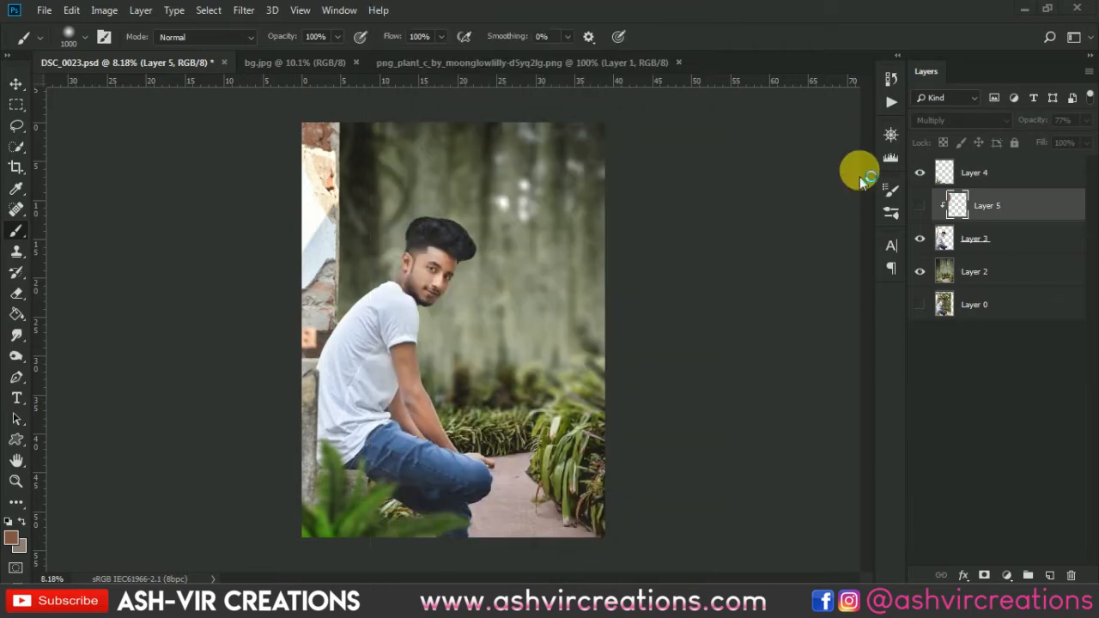
left_click(921, 206)
Add a Color Lookup adjustment layer above Layer 4.
left_click(982, 238)
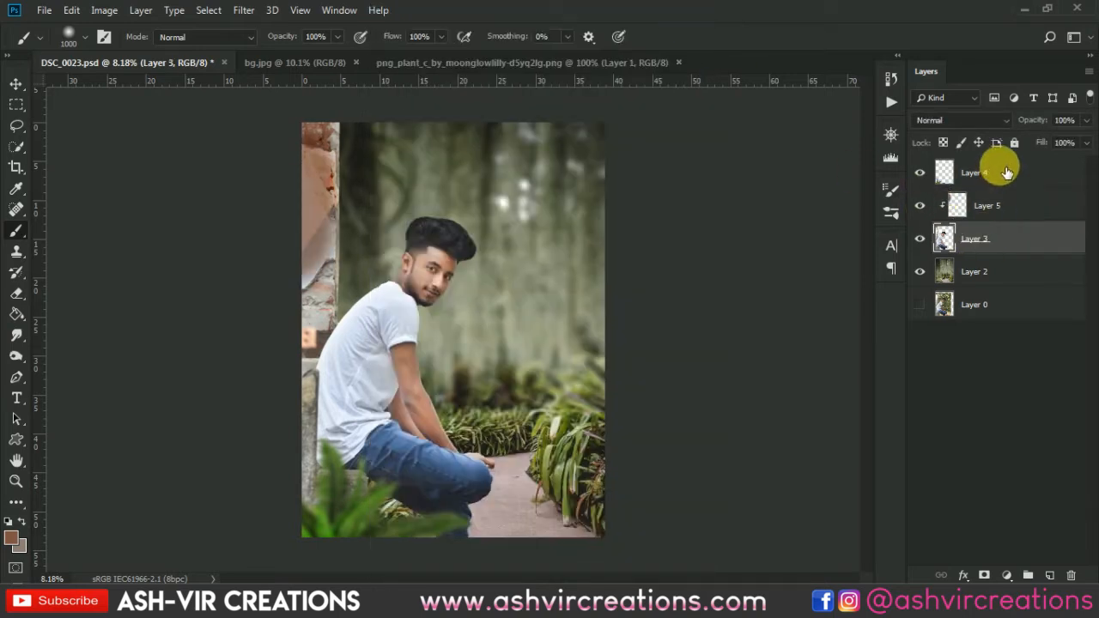
left_click(1006, 172)
left_click(1008, 575)
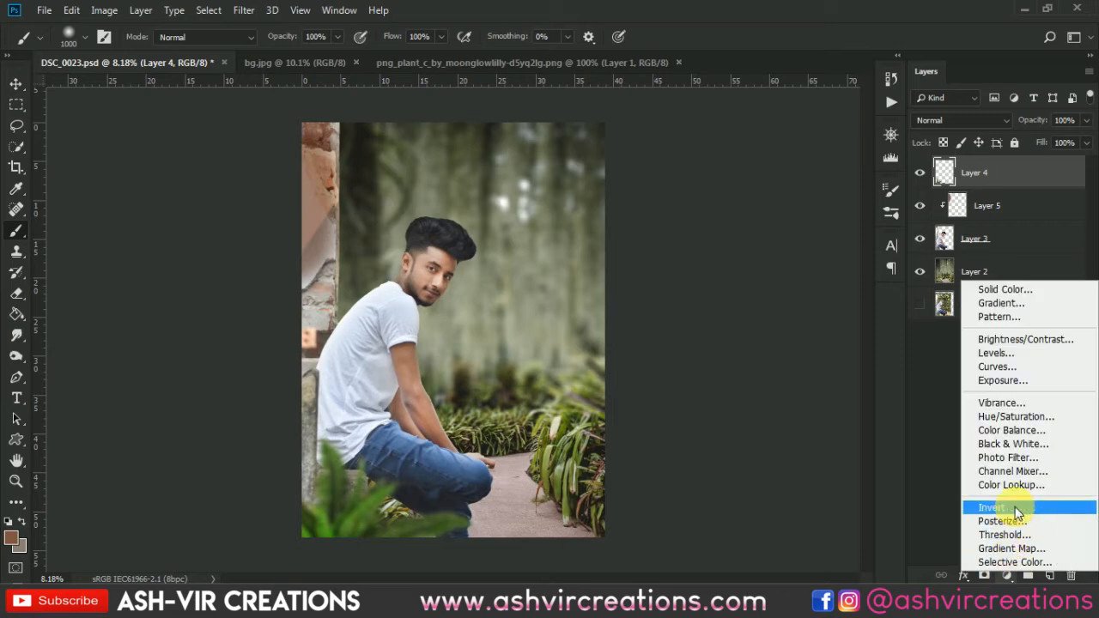
left_click(1016, 487)
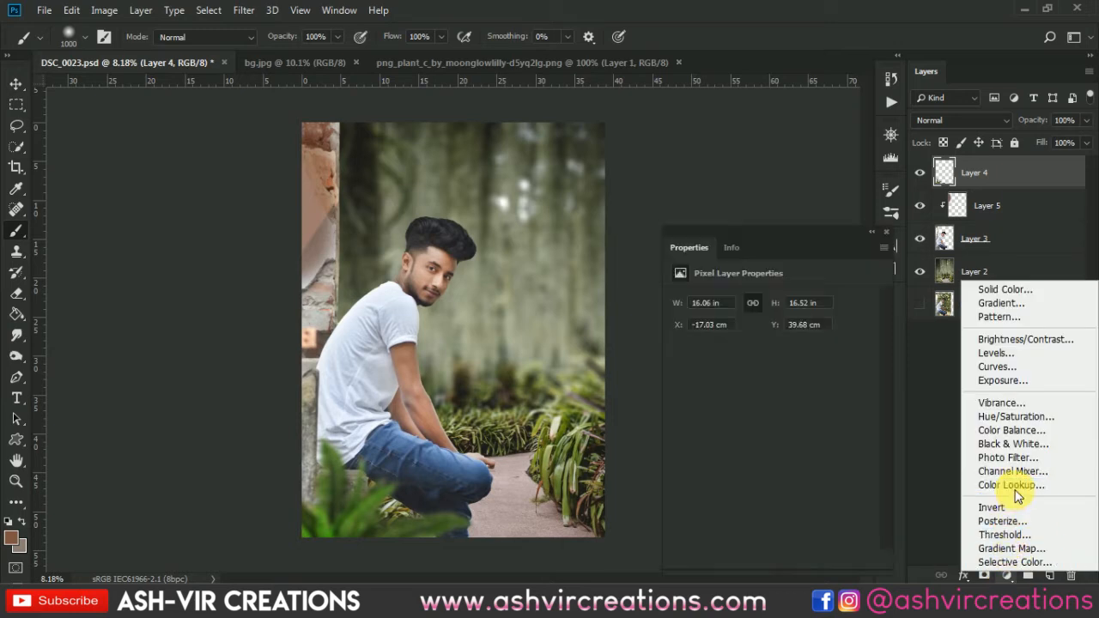
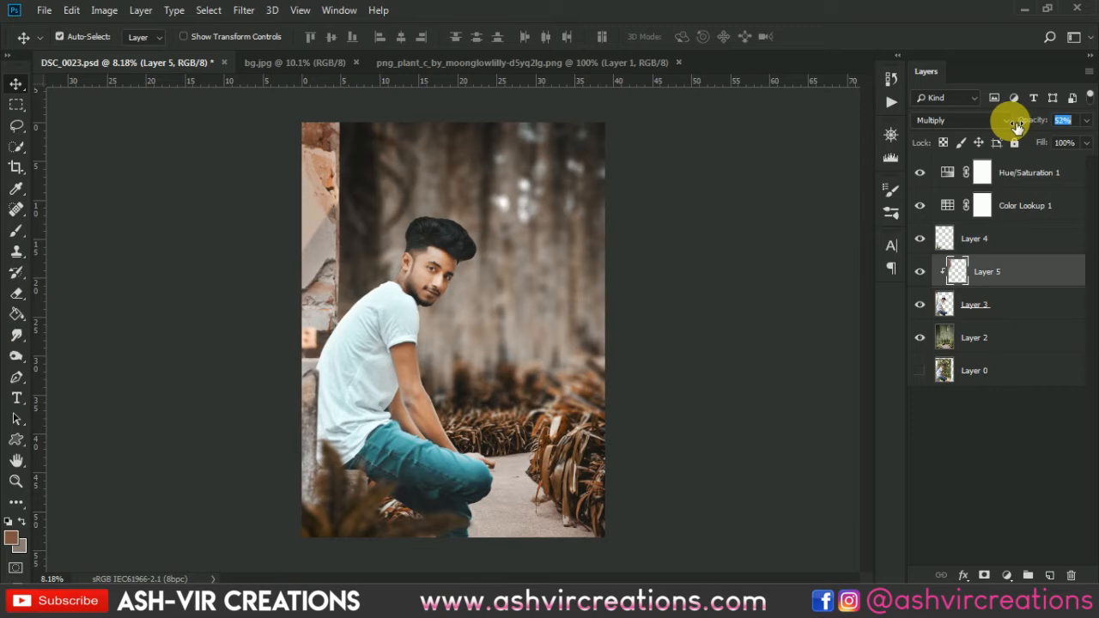
Reduce Layer 5's opacity to 47% and compare the wall with the layer hidden and shown.
left_click_drag(1009, 126, 1018, 126)
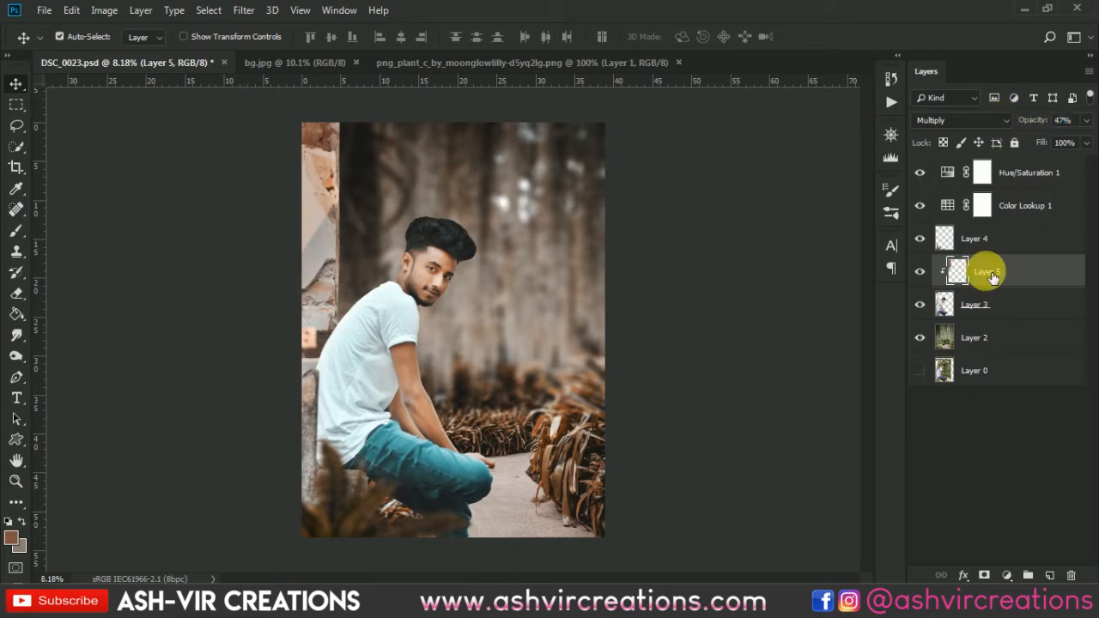
left_click(920, 272)
left_click(920, 272)
Merge all layers from Hue/Saturation 1 down to Layer 2 into one layer.
left_click(1033, 170)
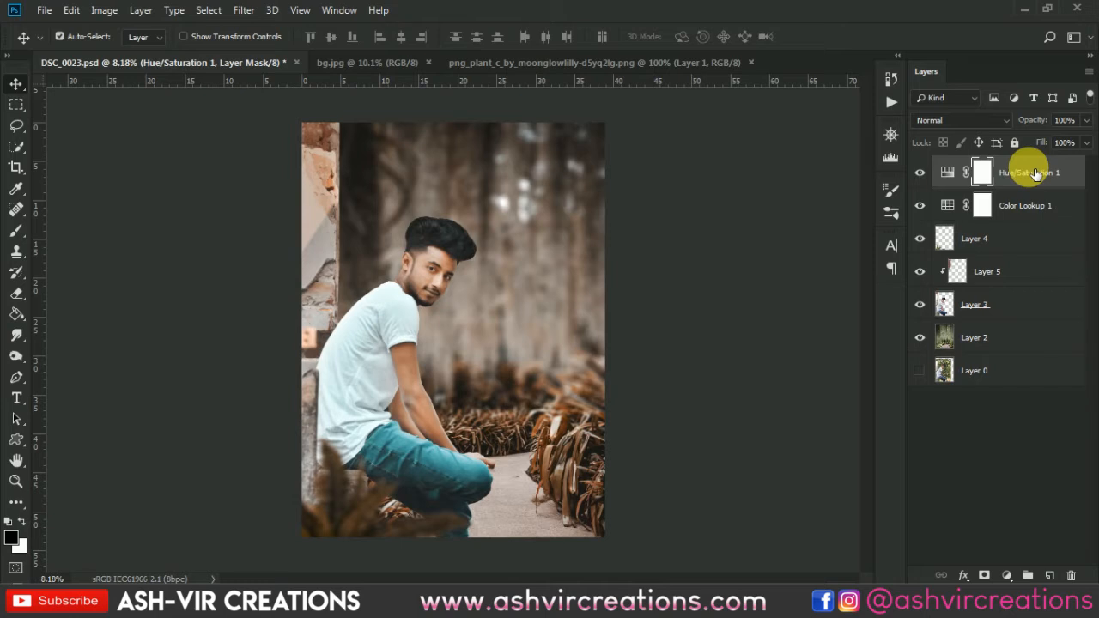
left_click(1007, 338, "shift")
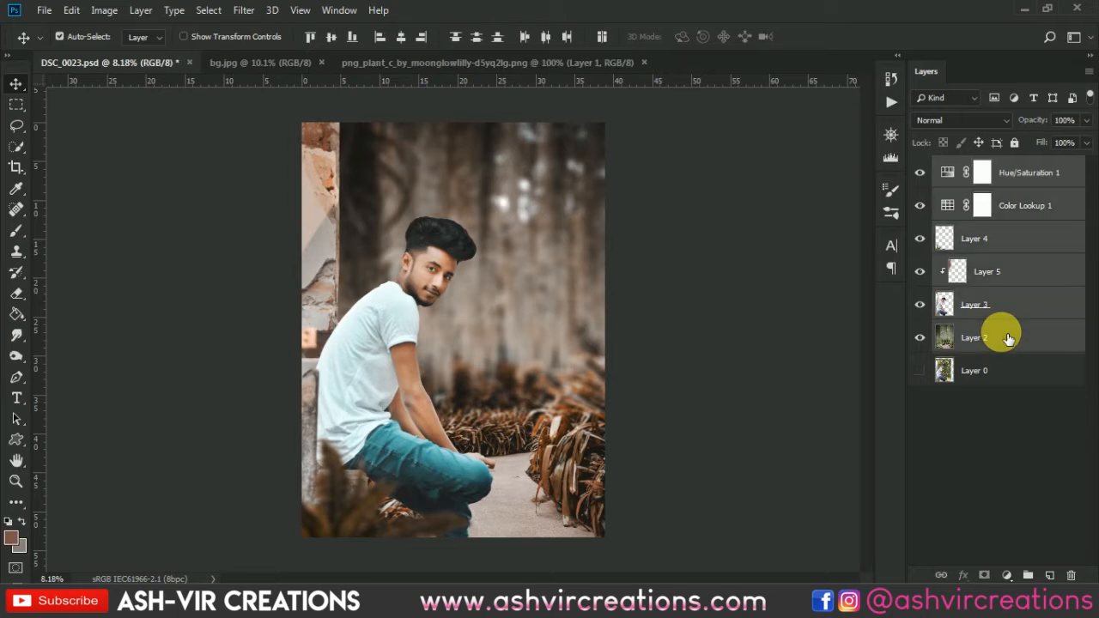
right_click(1001, 332)
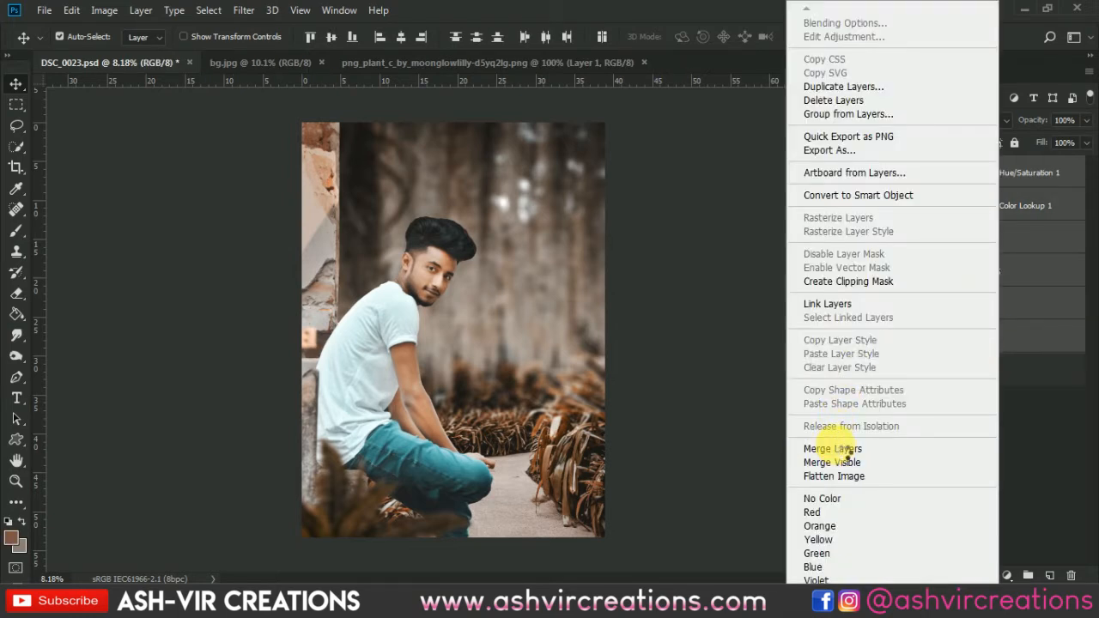
left_click(834, 448)
Open maxresdefault.jpg, bring its particle image into DSC_0023.psd as a new layer and set its blend mode to Screen.
left_click(16, 11)
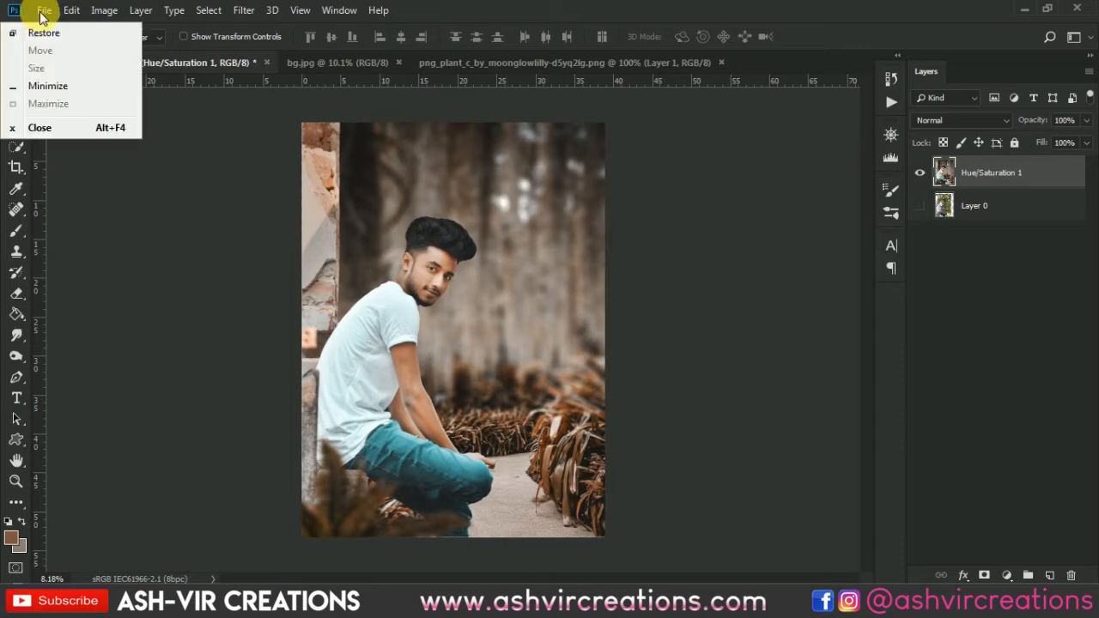
left_click(44, 10)
left_click(32, 24)
double_click(382, 138)
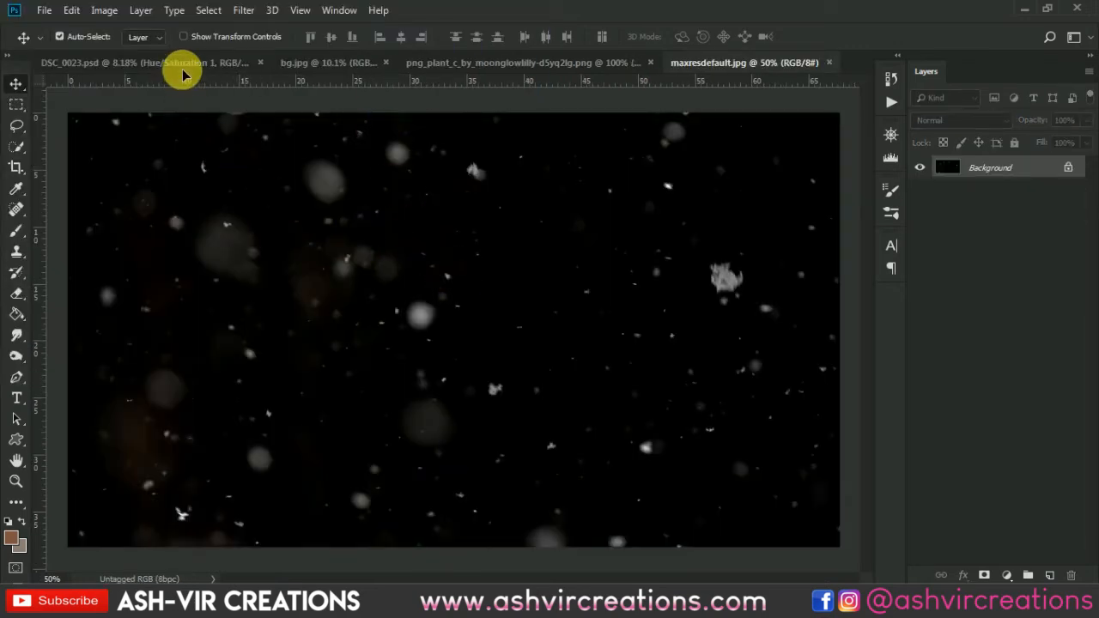
left_click_drag(183, 75, 406, 197)
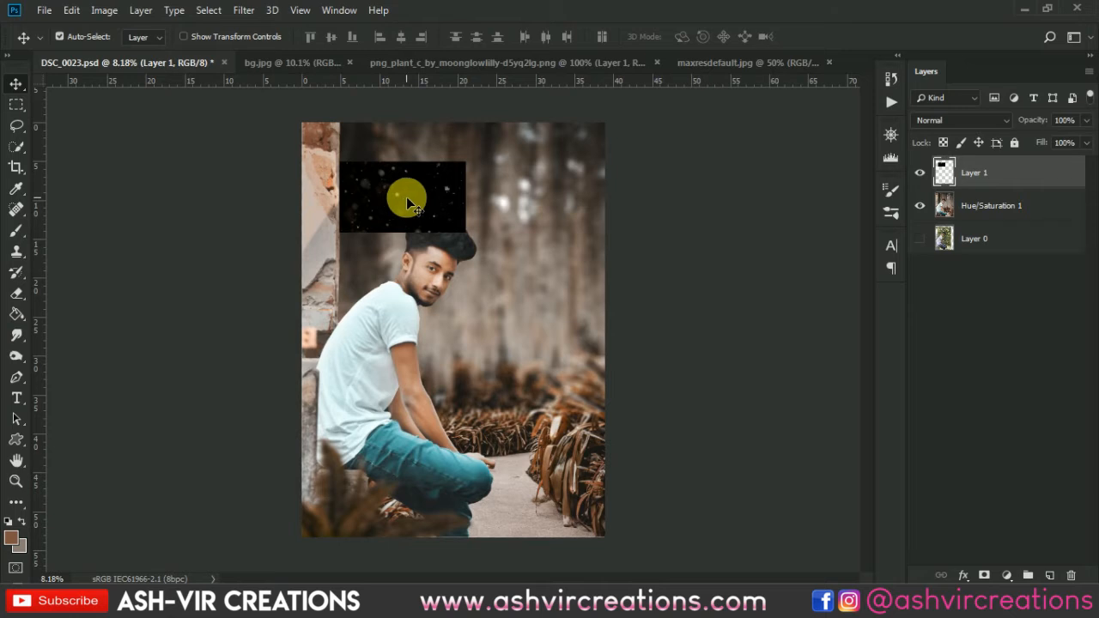
left_click(966, 123)
left_click(950, 256)
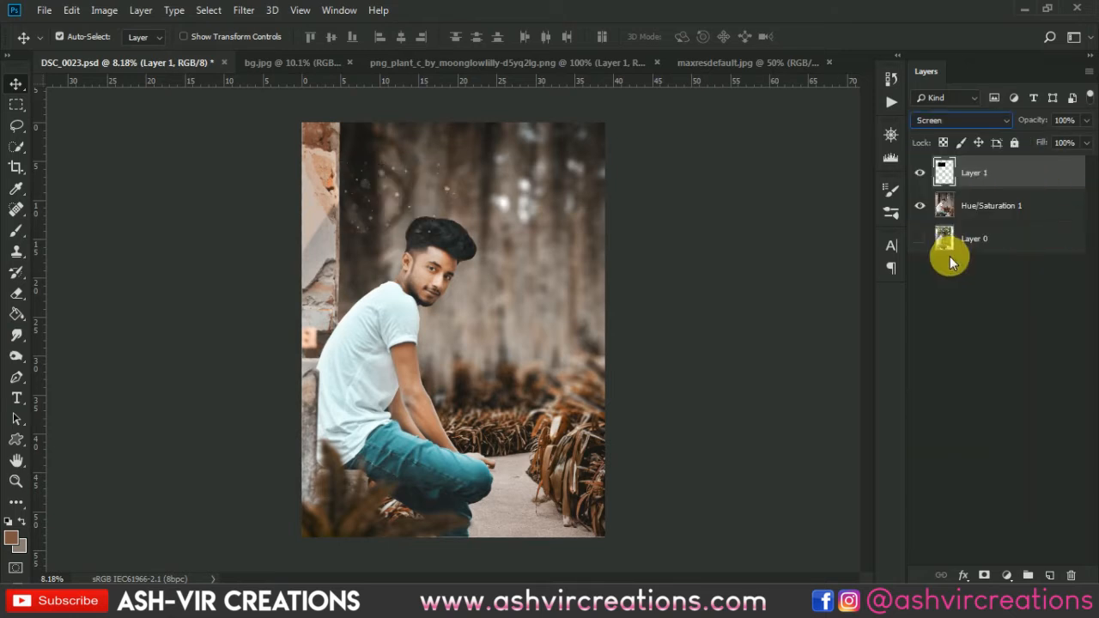
Scale the particle layer to about 430%, rotate it 90° clockwise and position it to cover the whole photo.
key("ctrl+t")
left_click_drag(465, 233, 645, 375)
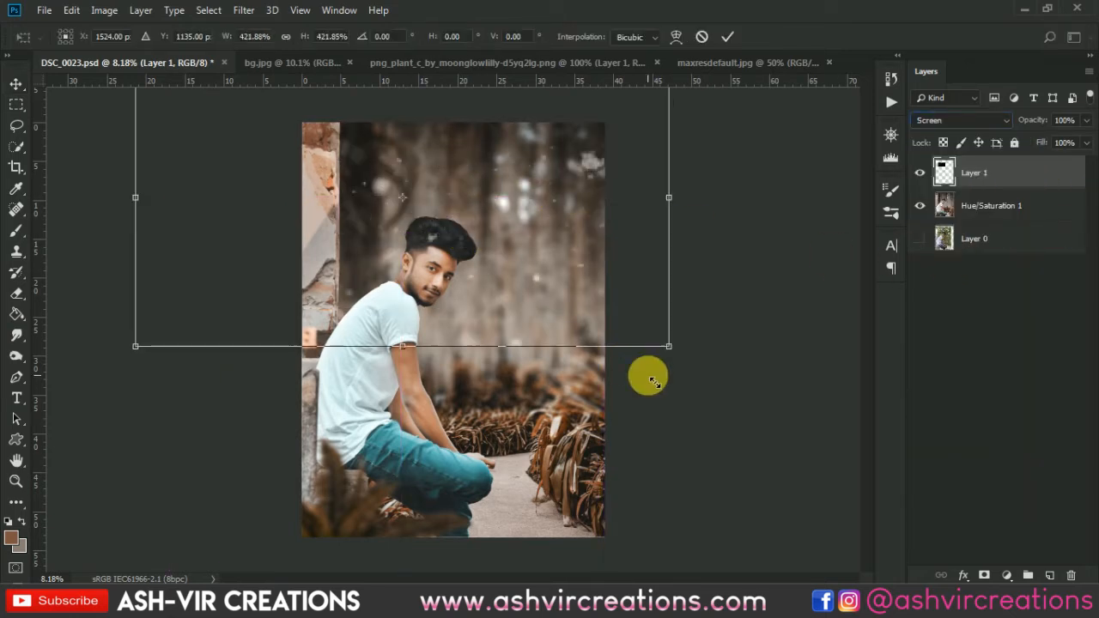
right_click(529, 230)
left_click(613, 389)
left_click_drag(582, 287, 538, 388)
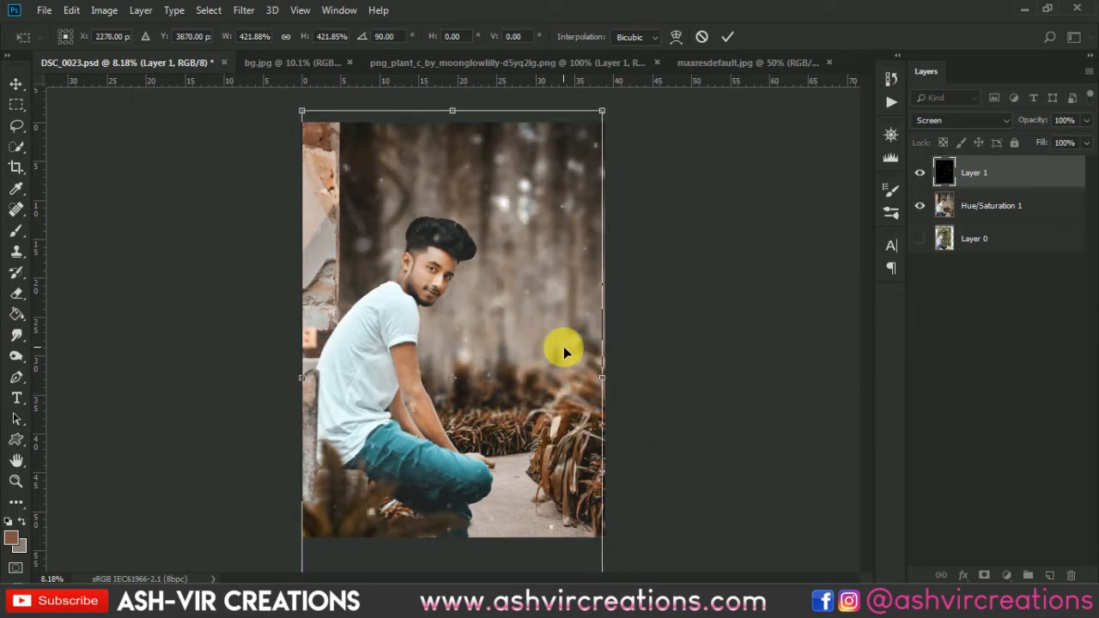
left_click_drag(593, 123, 566, 172)
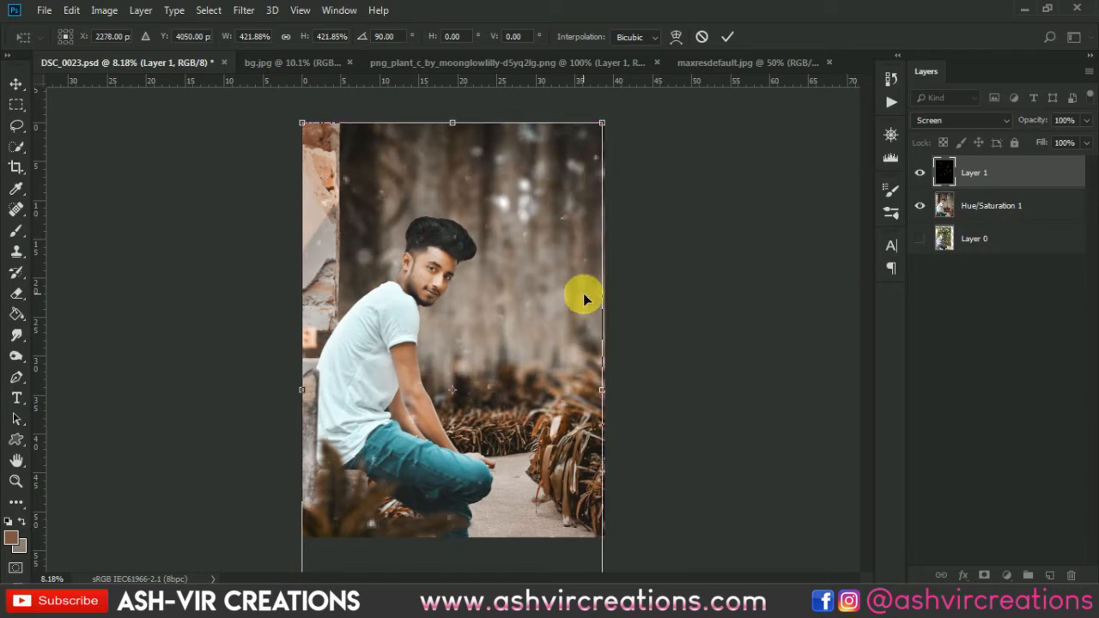
scroll(583, 294, "down", 4)
left_click_drag(556, 554, 559, 560)
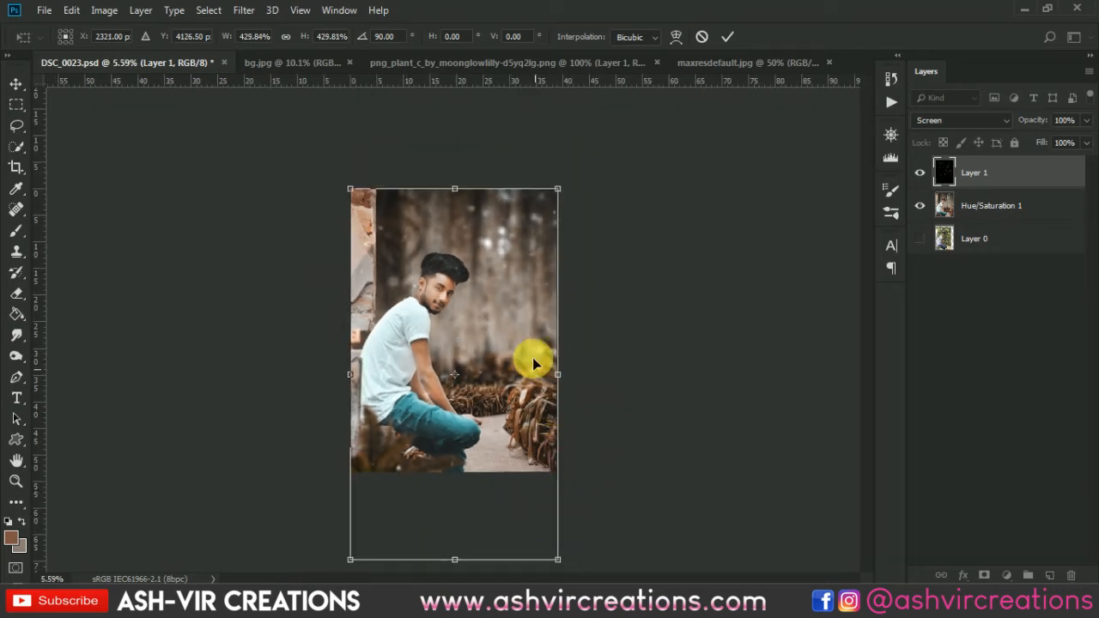
left_click_drag(475, 271, 473, 271)
key("Return")
Undo the particle overlay and the layer merge.
scroll(478, 189, "up", 1)
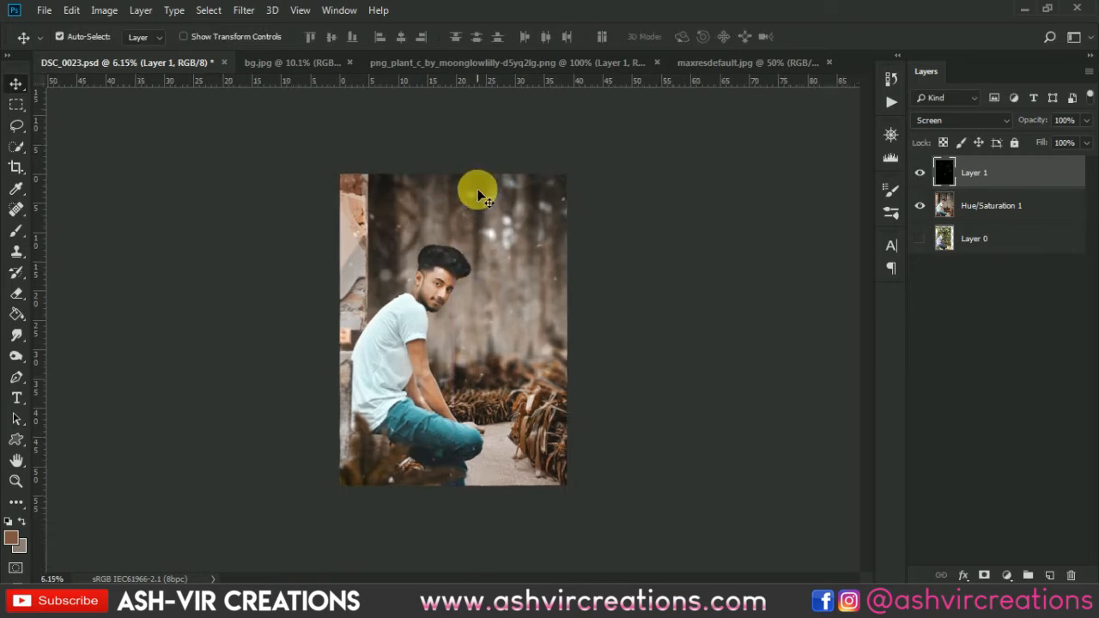
scroll(480, 193, "up", 10)
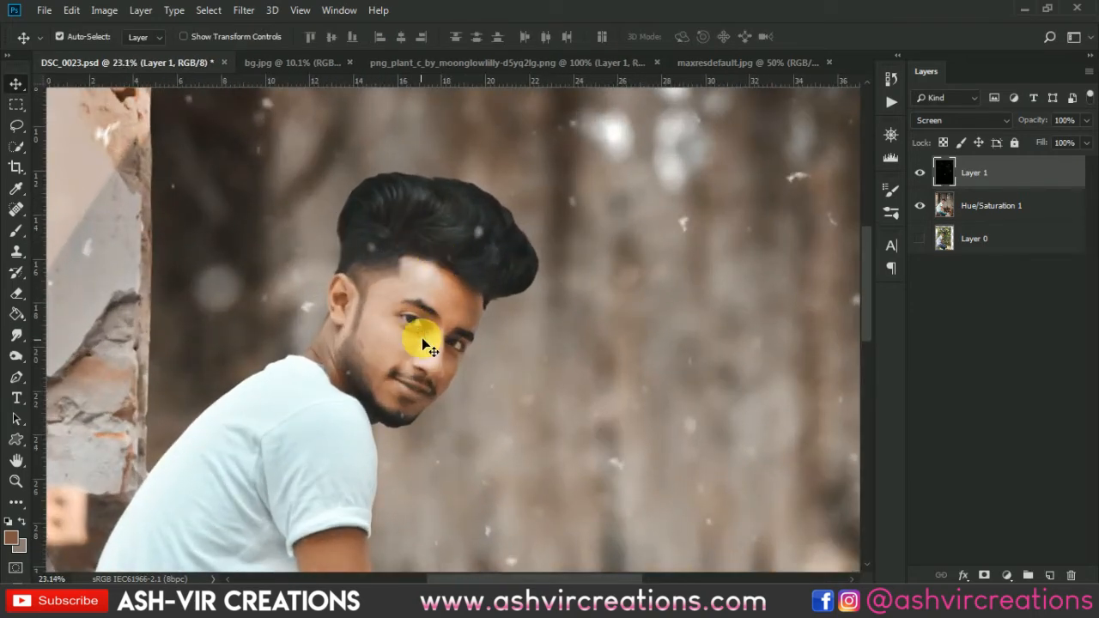
left_click(16, 293)
scroll(375, 381, "up", 5)
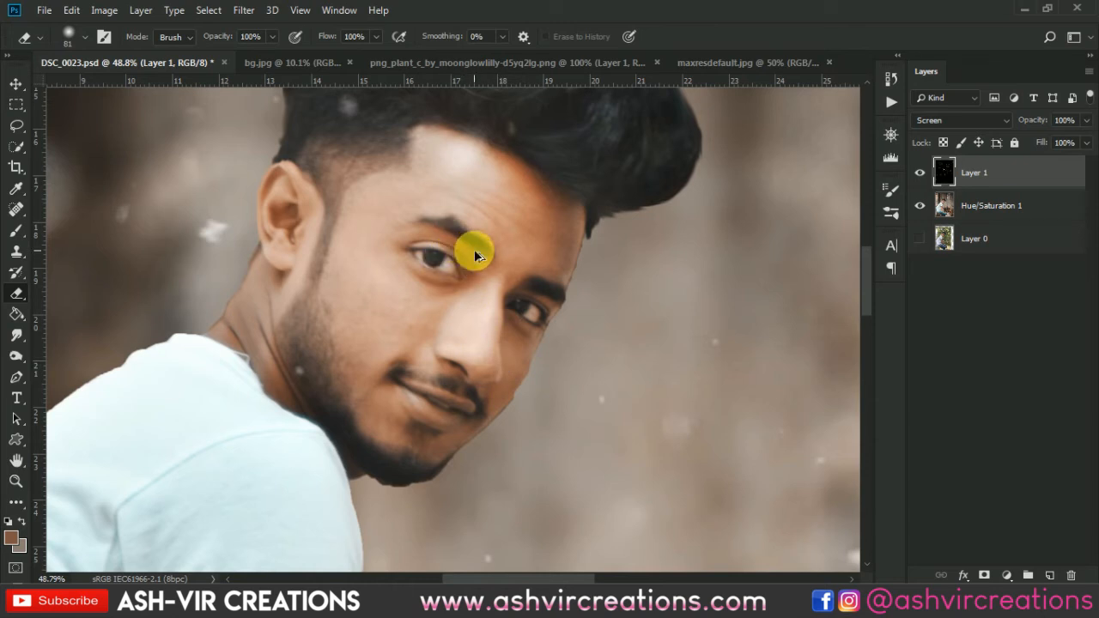
key("ctrl+alt+z")
key("Delete")
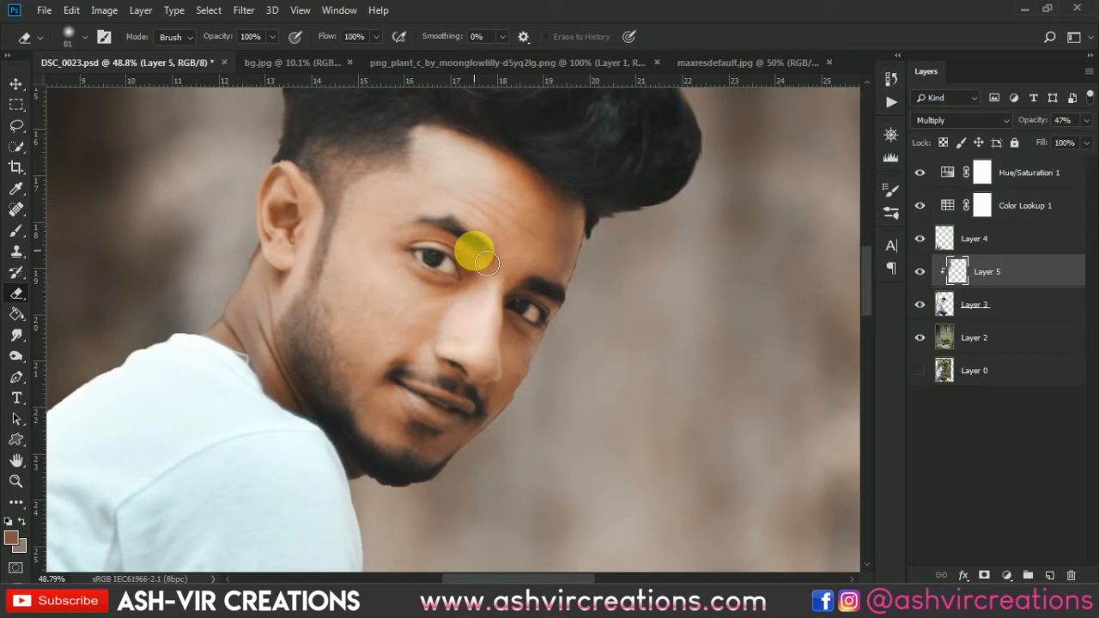
scroll(474, 249, "down", 2)
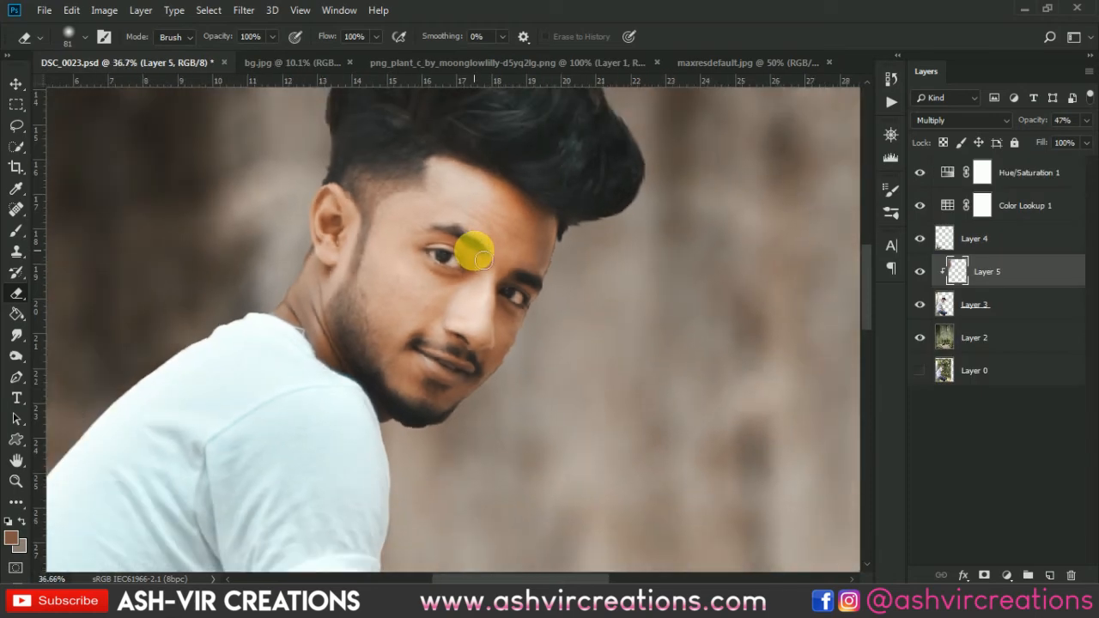
scroll(474, 249, "down", 2)
Soften the man's shirt edge along the back and shoulder on Layer 3 using the Blur tool with a hard round 100 px tip.
left_click(945, 304)
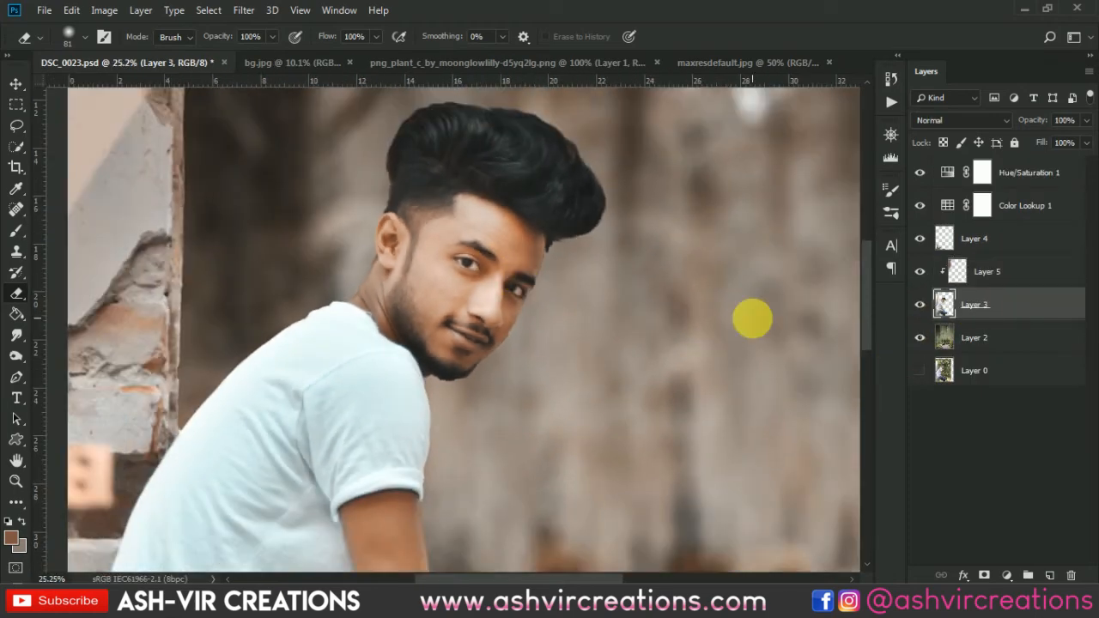
scroll(273, 347, "up", 3)
scroll(272, 347, "up", 1)
left_click_drag(16, 344, 69, 335)
right_click(212, 258)
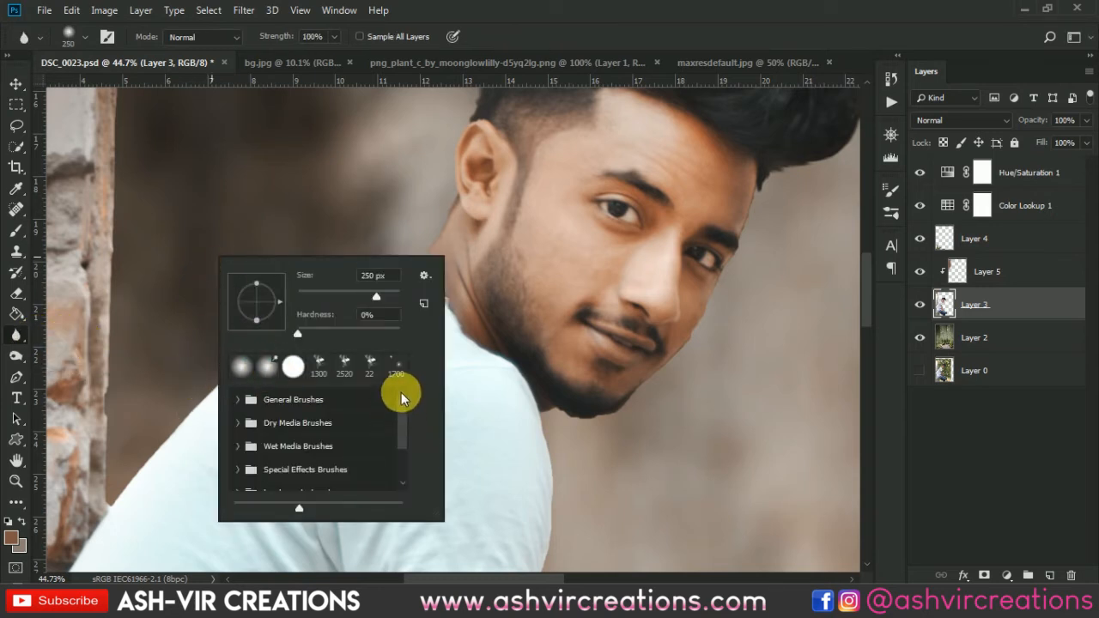
left_click(238, 400)
double_click(262, 460)
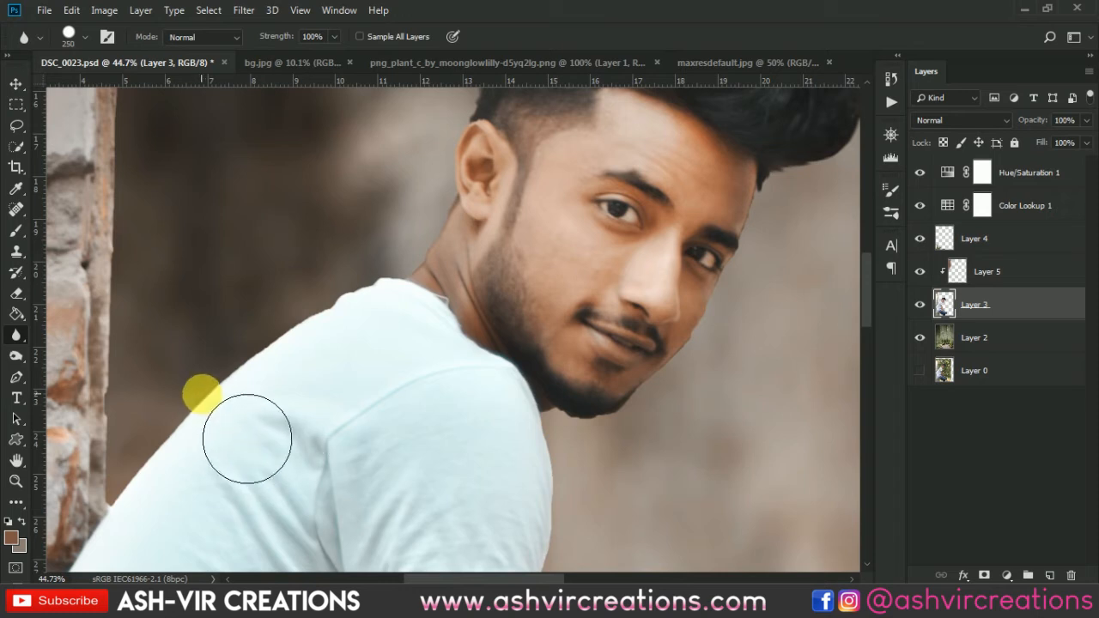
mouse_move(243, 401)
left_mouse_down()
mouse_move(204, 429)
mouse_move(161, 498)
left_mouse_up()
key("bracketleft")
key("bracketleft")
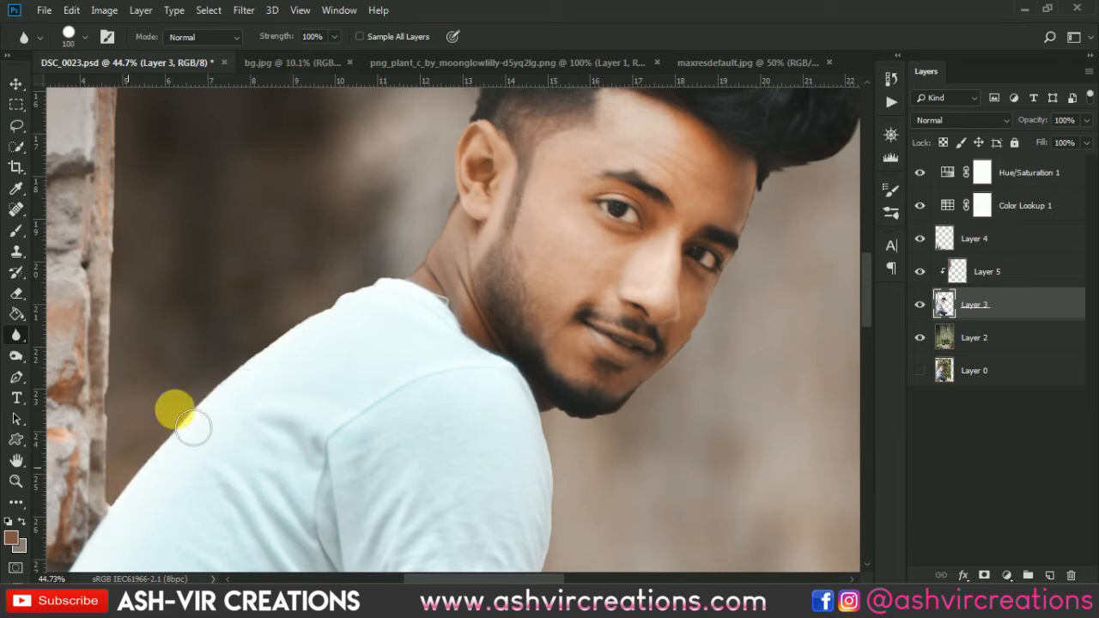
mouse_move(175, 410)
left_mouse_down()
mouse_move(232, 385)
mouse_move(142, 473)
mouse_move(344, 318)
mouse_move(275, 388)
mouse_move(393, 298)
mouse_move(314, 317)
left_mouse_up()
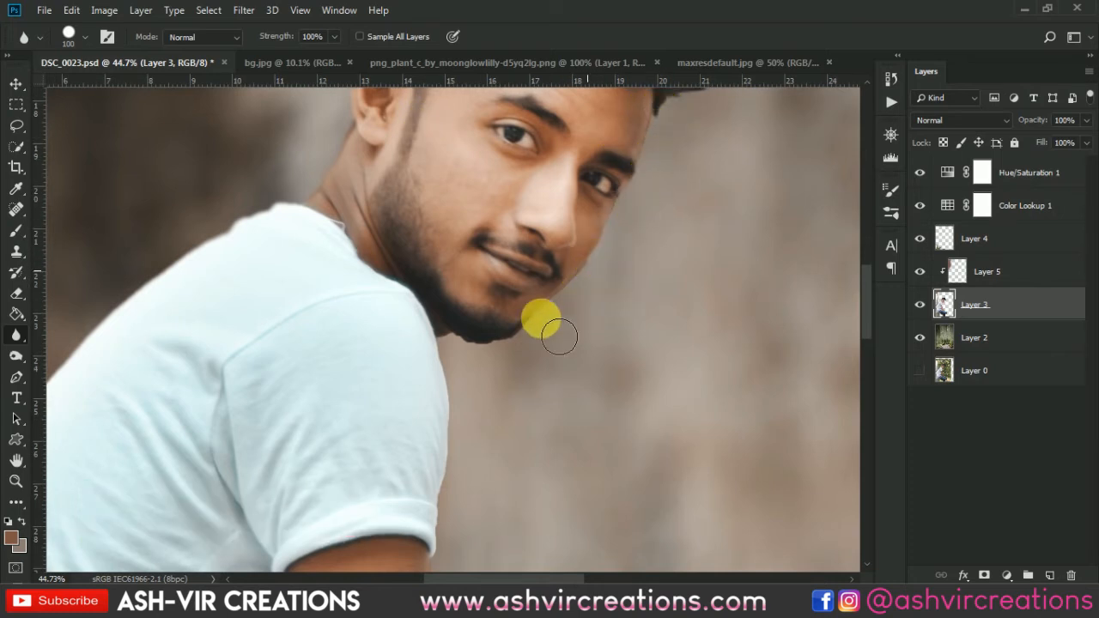
Blur the cutout edges of the man's chin, sleeve, arms, hand and knee on Layer 3.
left_click_drag(545, 316, 583, 215)
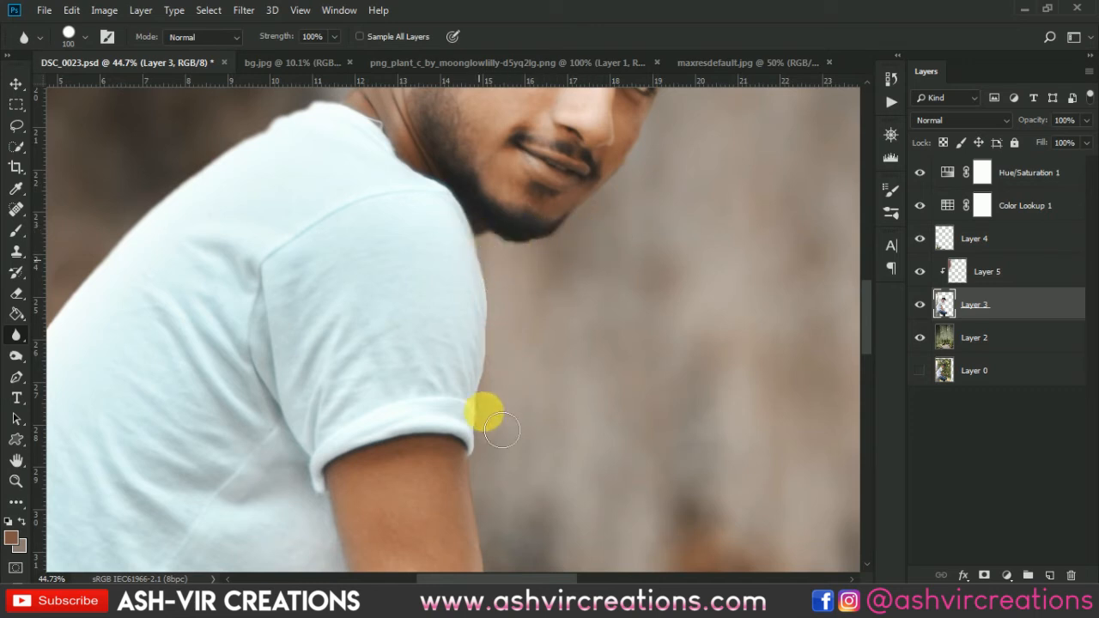
left_click_drag(502, 429, 437, 265)
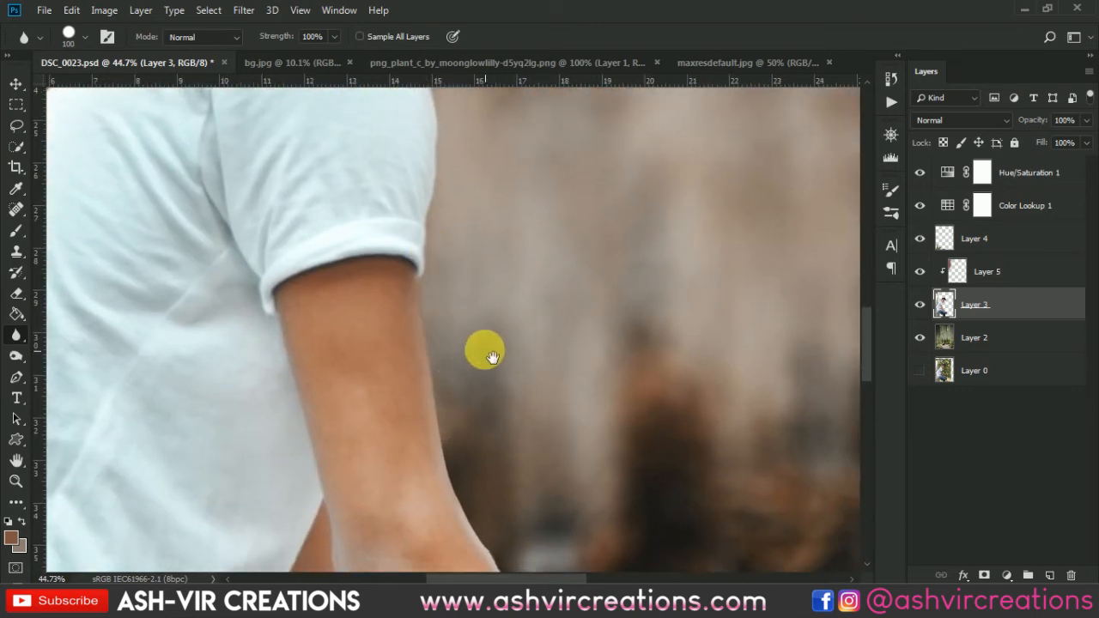
left_click_drag(493, 357, 447, 242)
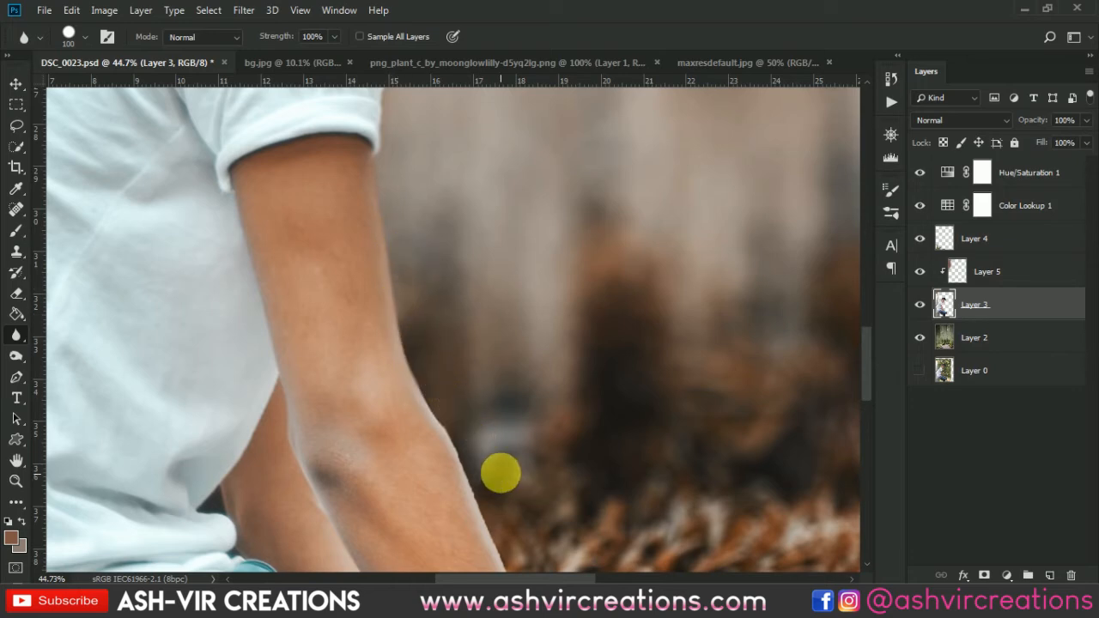
left_click_drag(500, 473, 445, 289)
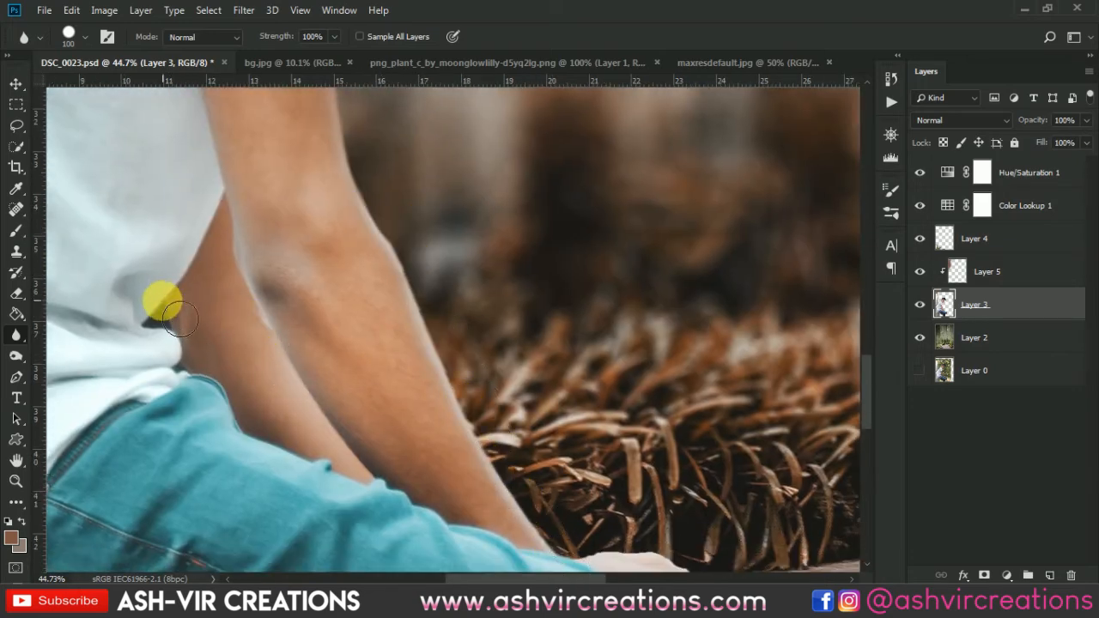
left_click_drag(468, 339, 408, 203)
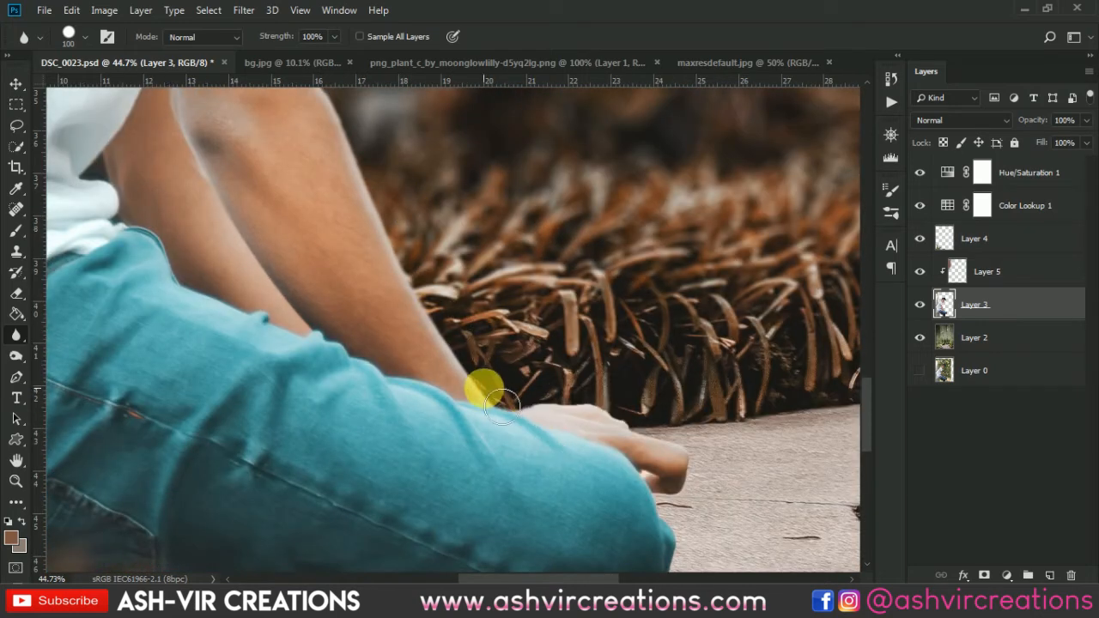
mouse_move(704, 477)
left_mouse_down()
mouse_move(580, 271)
mouse_move(592, 323)
mouse_move(571, 341)
mouse_move(554, 337)
mouse_move(583, 335)
mouse_move(545, 372)
mouse_move(540, 353)
mouse_move(573, 361)
mouse_move(554, 469)
mouse_move(489, 509)
mouse_move(435, 521)
mouse_move(496, 518)
mouse_move(461, 520)
mouse_move(476, 283)
mouse_move(434, 346)
mouse_move(457, 426)
mouse_move(453, 488)
mouse_move(405, 453)
mouse_move(446, 432)
mouse_move(422, 484)
mouse_move(429, 553)
mouse_move(416, 569)
mouse_move(244, 463)
mouse_move(101, 399)
mouse_move(160, 421)
mouse_move(200, 474)
mouse_move(209, 457)
mouse_move(260, 575)
mouse_move(623, 539)
left_mouse_up()
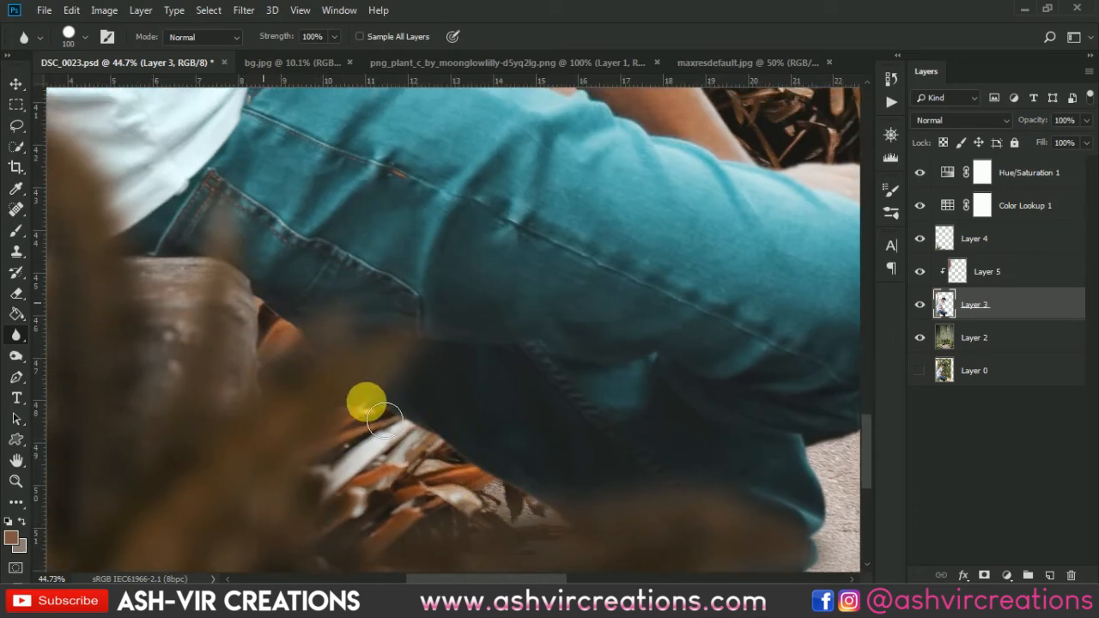
Blur the underside of the jeans and the remaining back edge of the white shirt on Layer 3.
left_click_drag(311, 456, 535, 532)
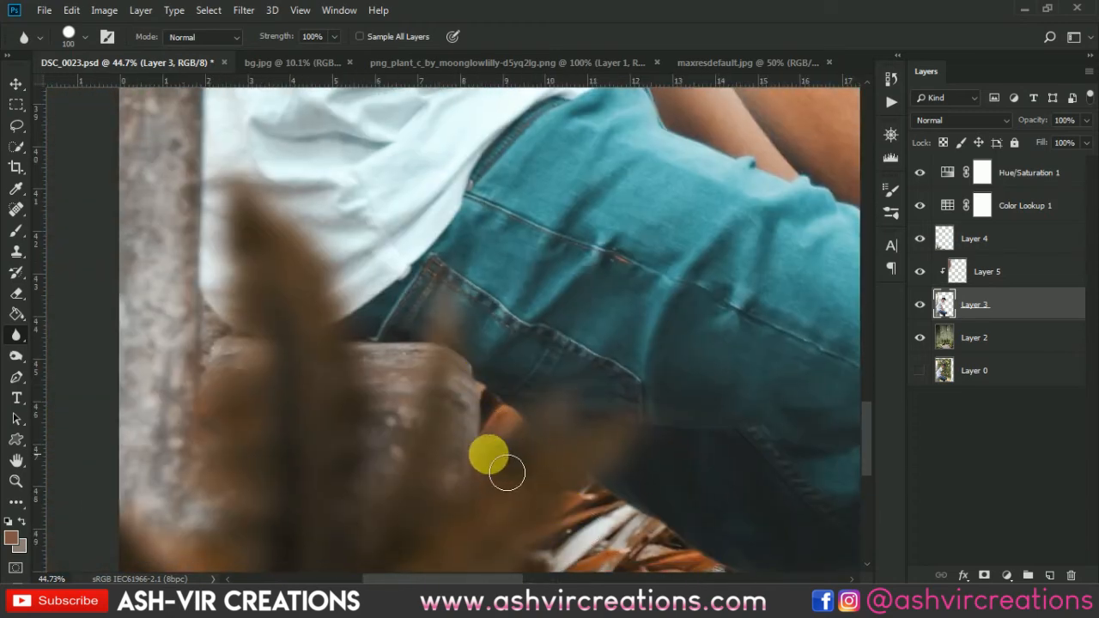
scroll(487, 535, "down", 3)
left_click_drag(435, 260, 426, 438)
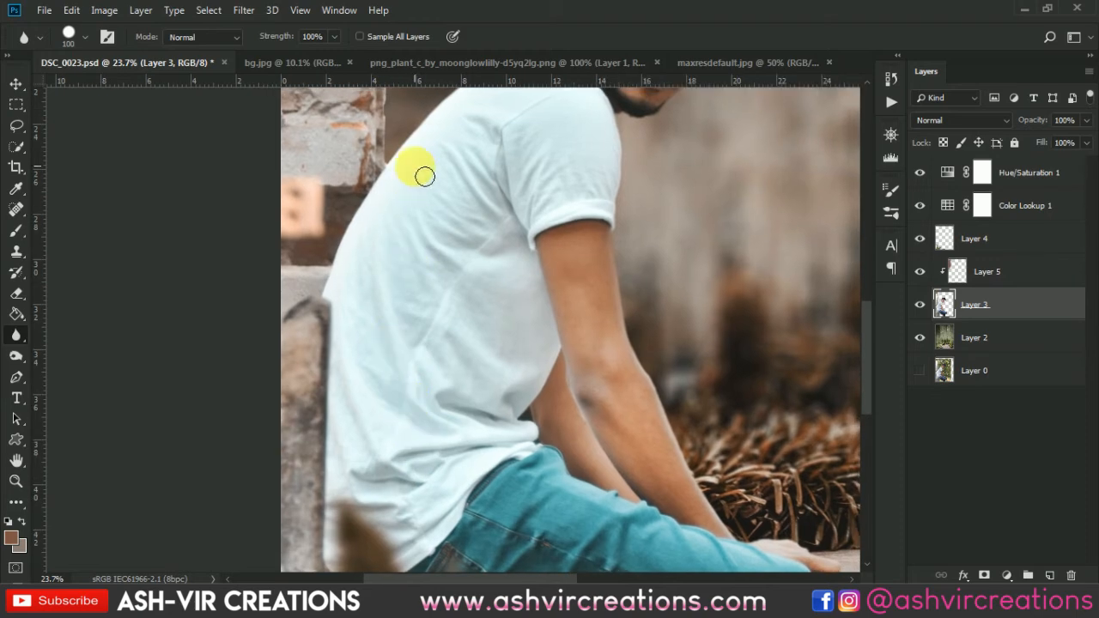
scroll(421, 174, "up", 3)
left_click_drag(421, 154, 322, 492)
Examine the softened edges around the man up close and in the full composition.
scroll(533, 373, "down", 4)
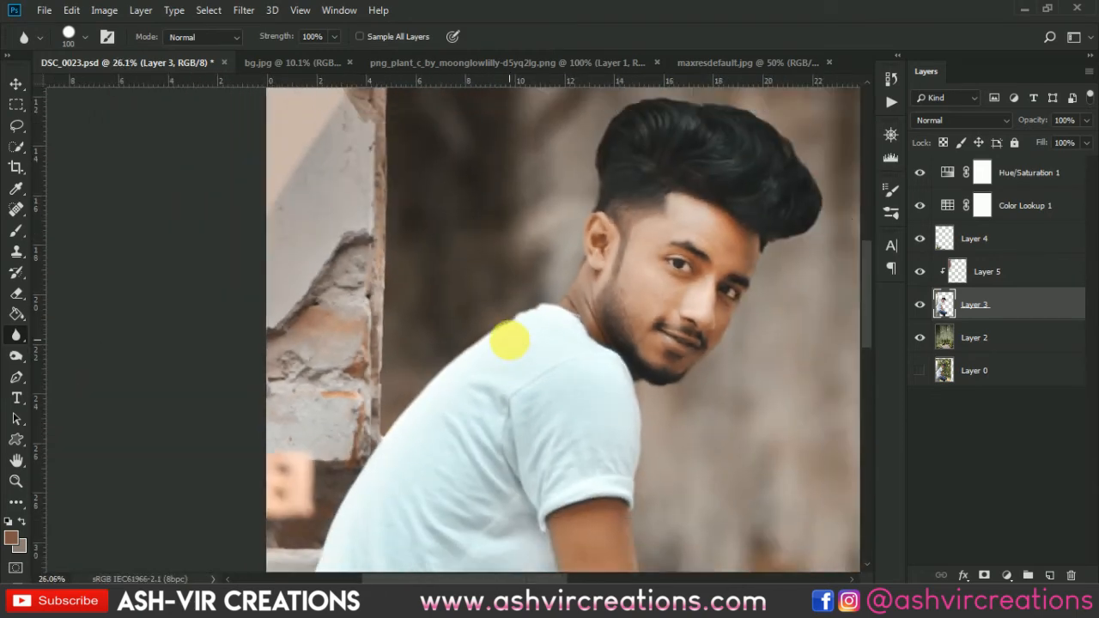
scroll(651, 303, "up", 2)
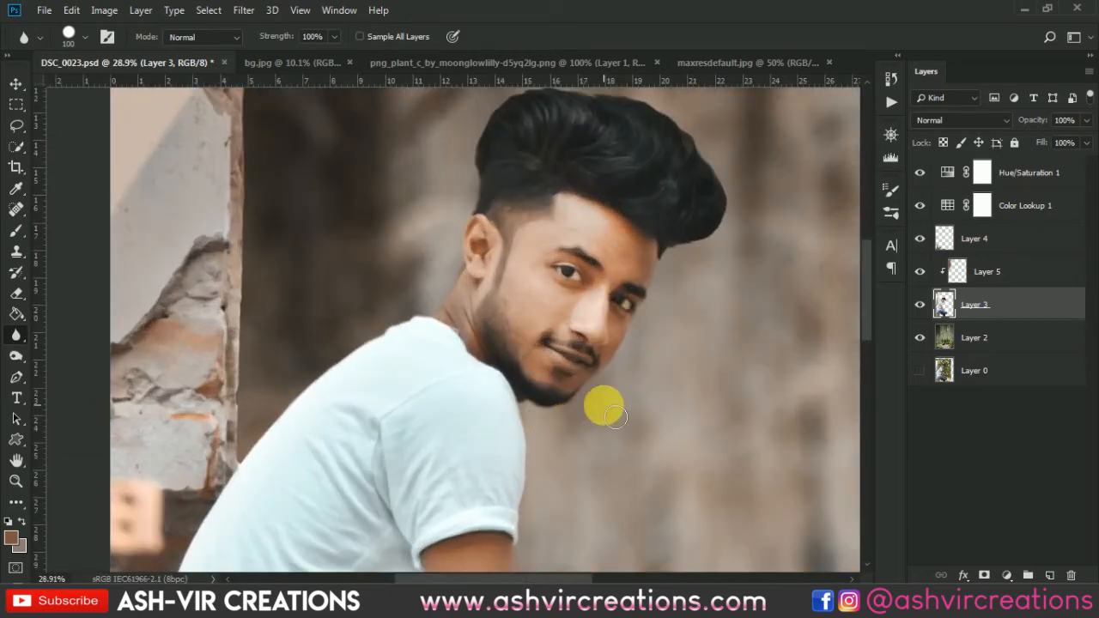
scroll(627, 378, "down", 3)
scroll(567, 421, "down", 3)
scroll(500, 433, "up", 3)
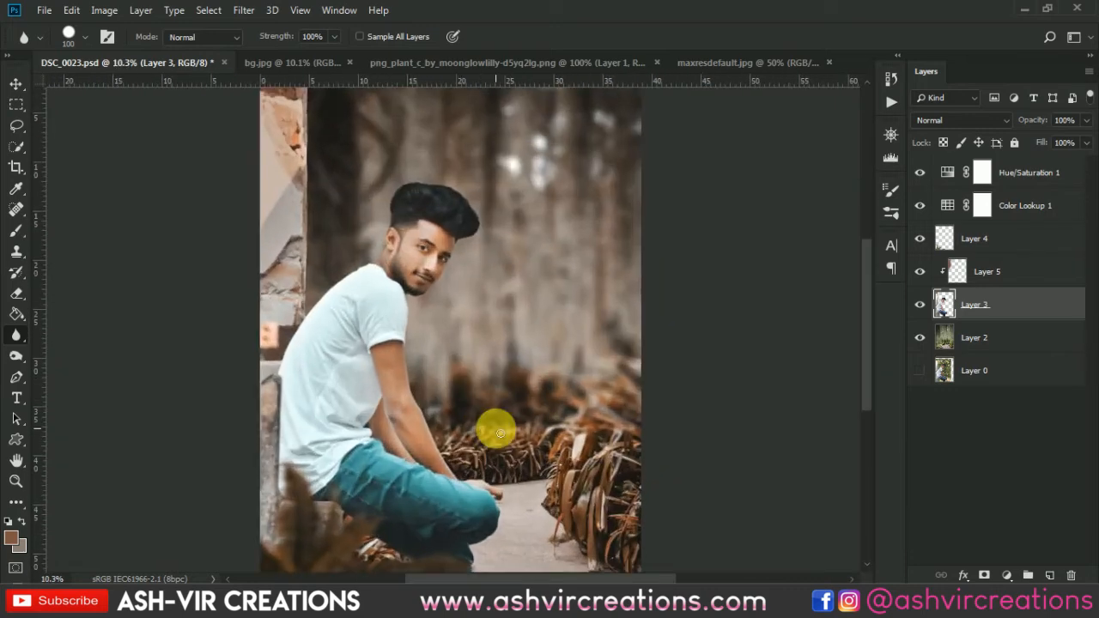
scroll(503, 516, "up", 1)
scroll(501, 520, "down", 2)
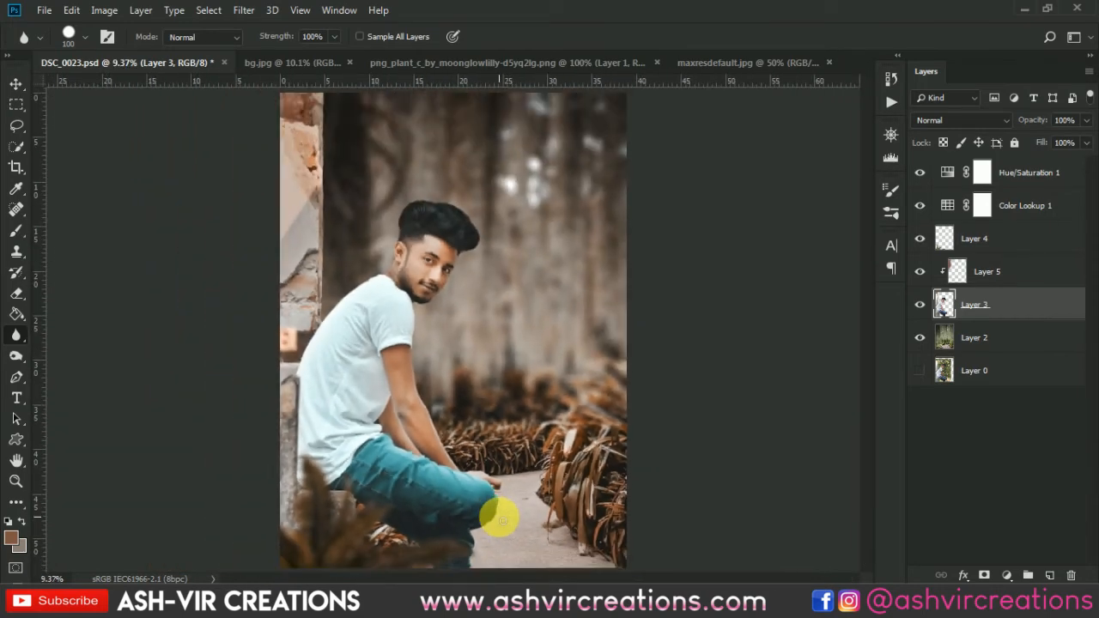
scroll(500, 519, "down", 1)
Merge all layers from Layer 2 up to Hue/Saturation 1 into a single layer, leaving Layer 0 separate.
key("v")
left_click(994, 337, "shift")
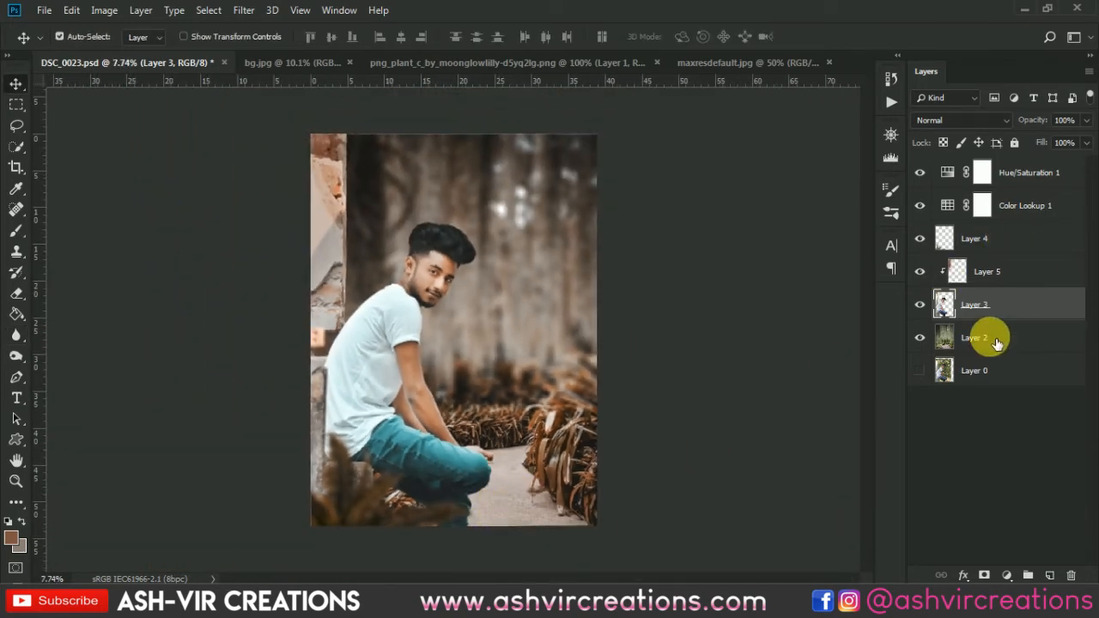
left_click(1033, 176, "shift")
key("ctrl+e")
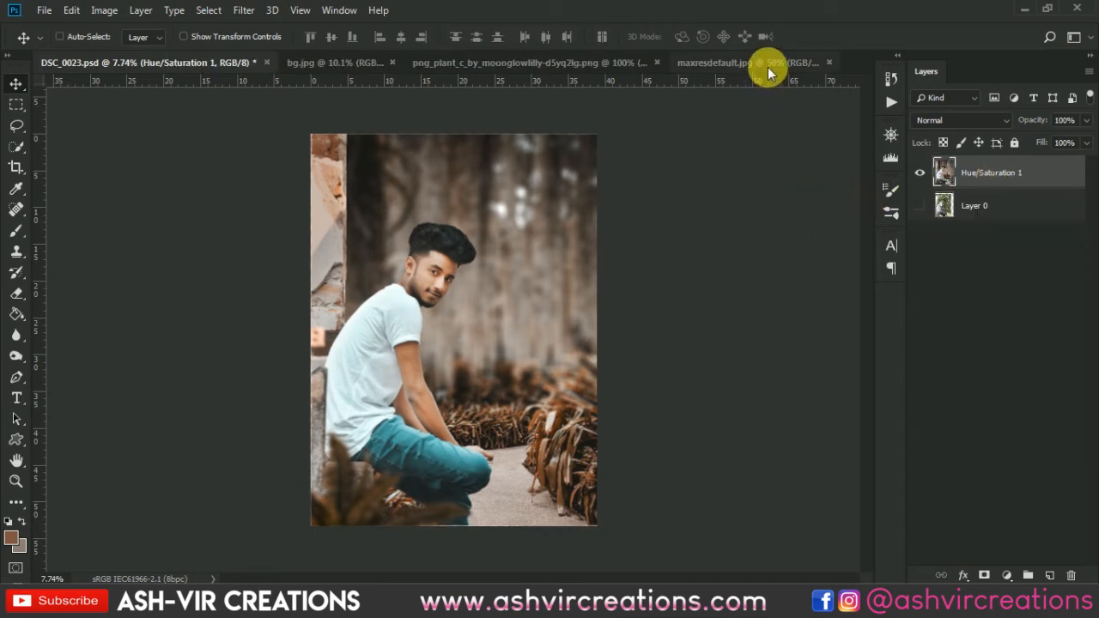
Copy the whole snow image from maxresdefault.jpg and paste it as a new layer into DSC_0023.psd.
left_click(768, 67)
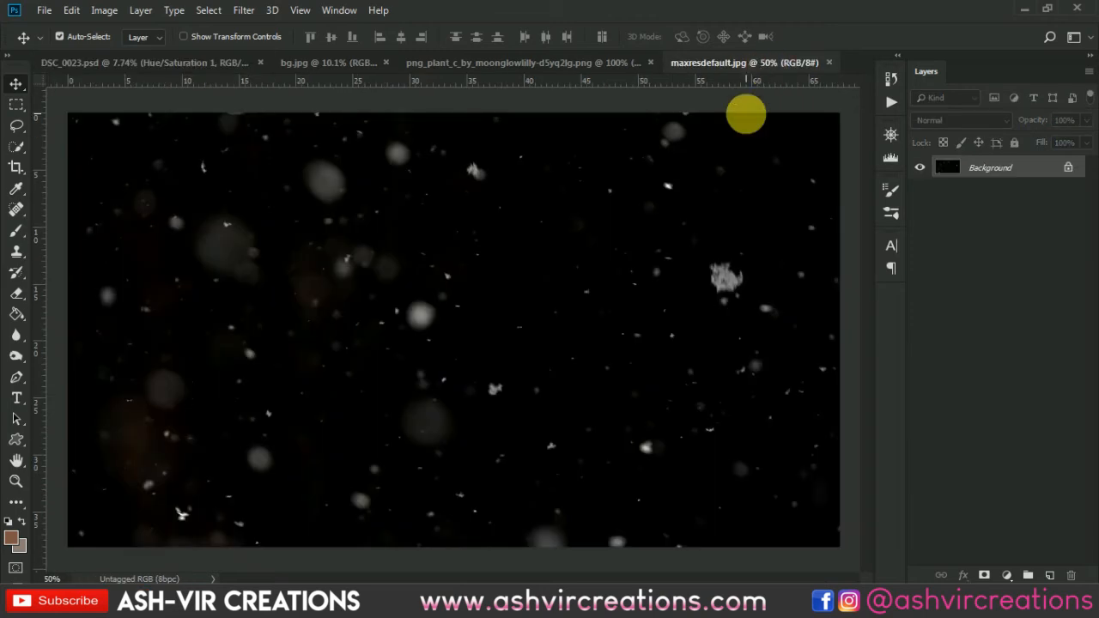
key("ctrl+a")
key("ctrl+c")
left_click(131, 62)
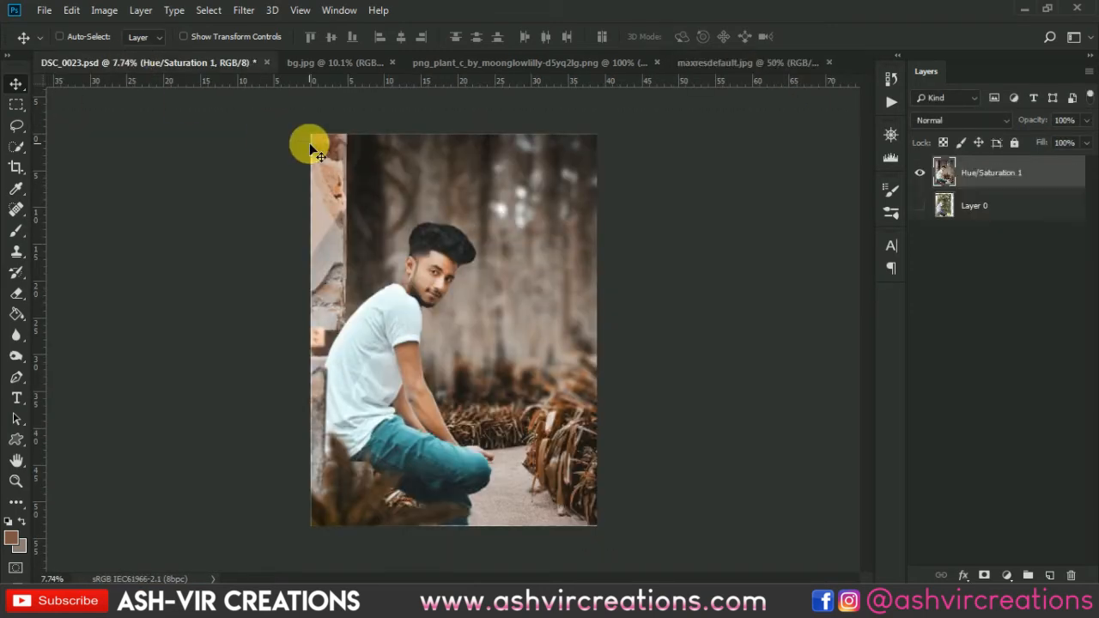
key("ctrl+v")
Rotate the pasted snow image 90° clockwise, scale it to about 437%, and position it to cover the whole canvas.
key("ctrl+t")
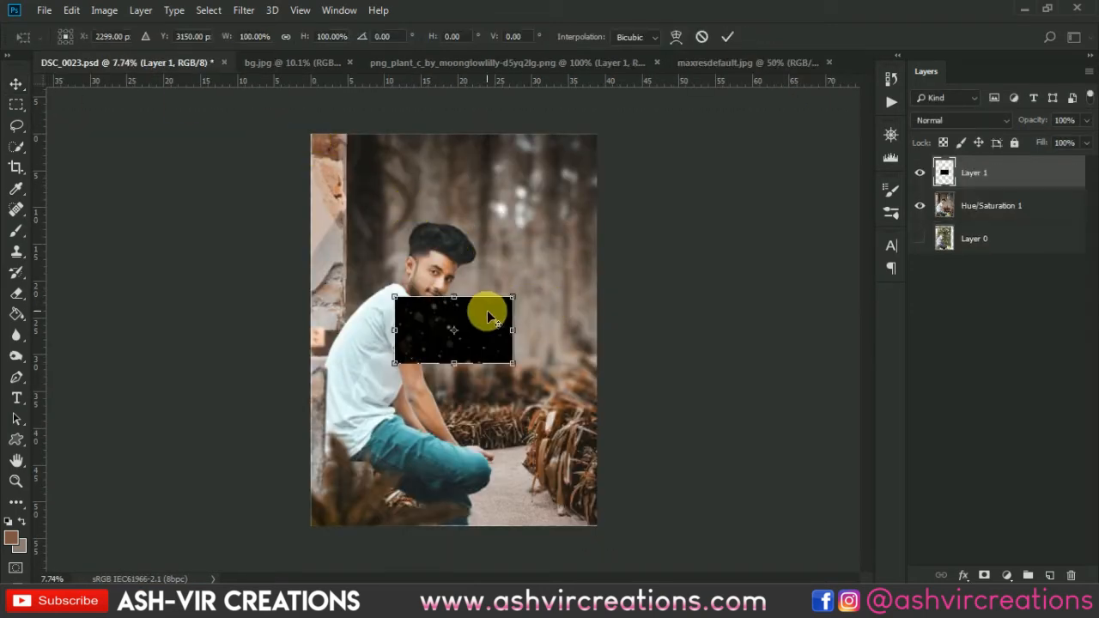
left_click_drag(520, 307, 636, 228)
right_click(523, 273)
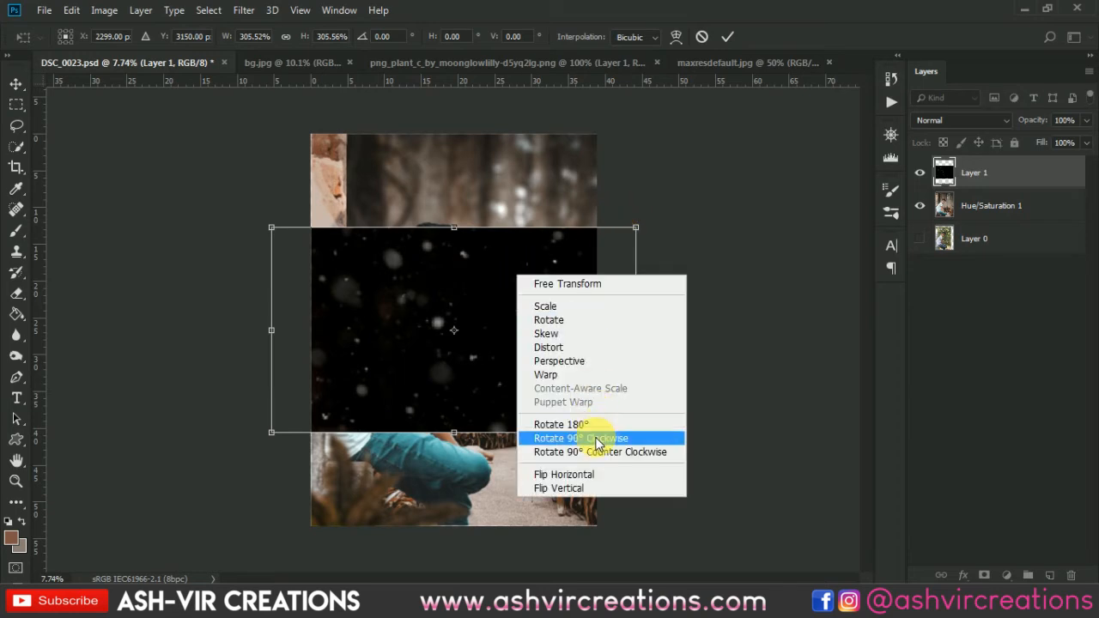
left_click(593, 445)
left_click_drag(559, 144, 641, 91)
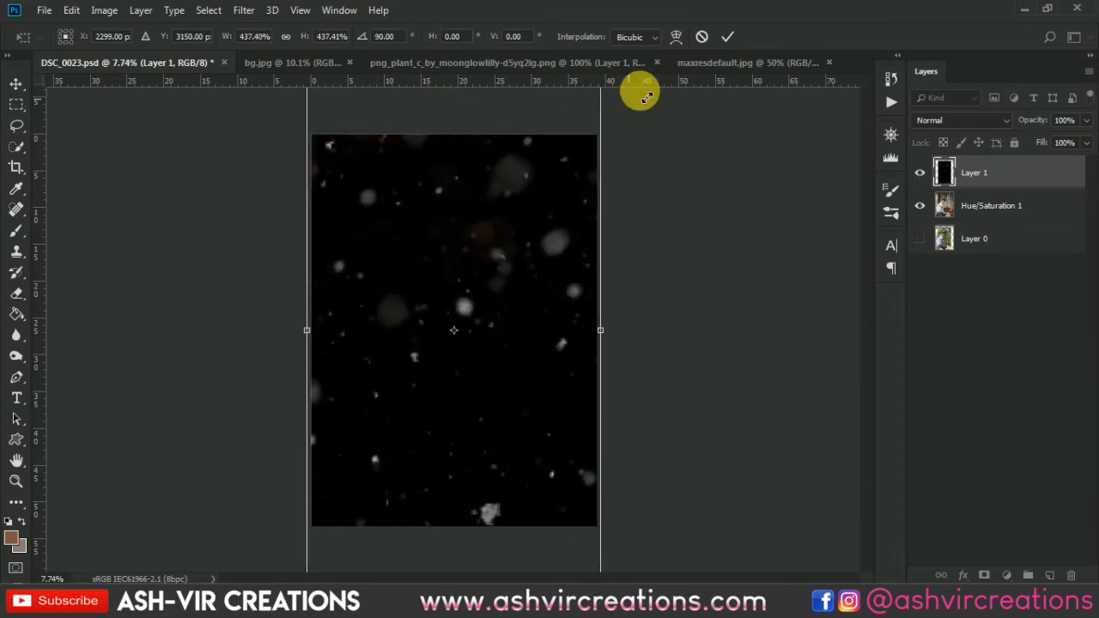
left_click_drag(552, 162, 511, 273)
key("Return")
Set the snow layer's blend mode to Screen, after trying Lighten, and shift the snow slightly upward over the picture.
left_click(966, 120)
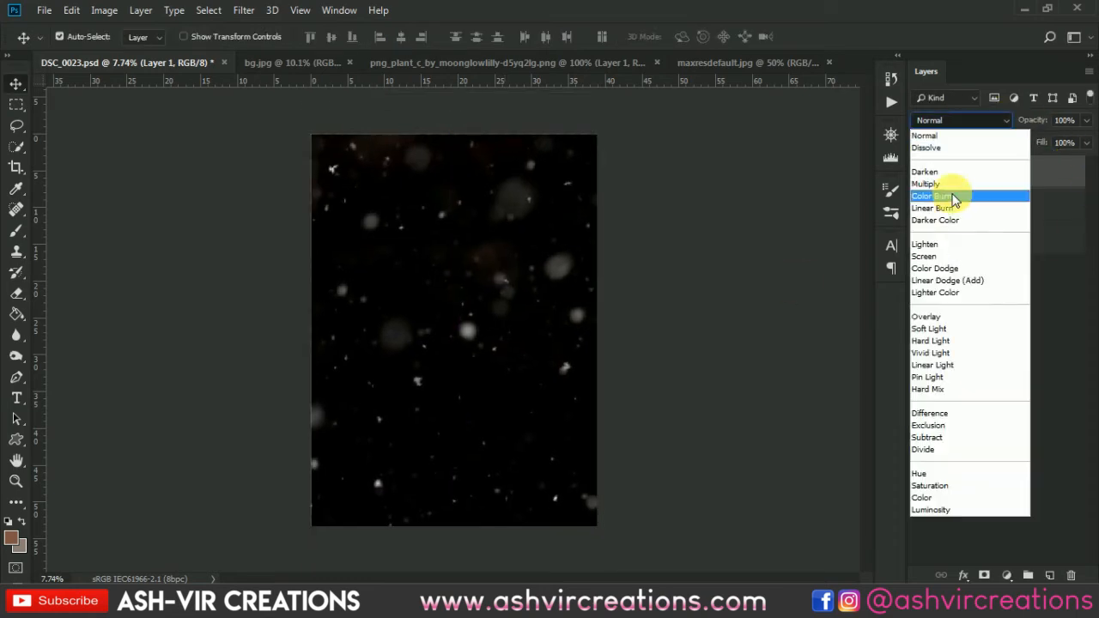
left_click(931, 245)
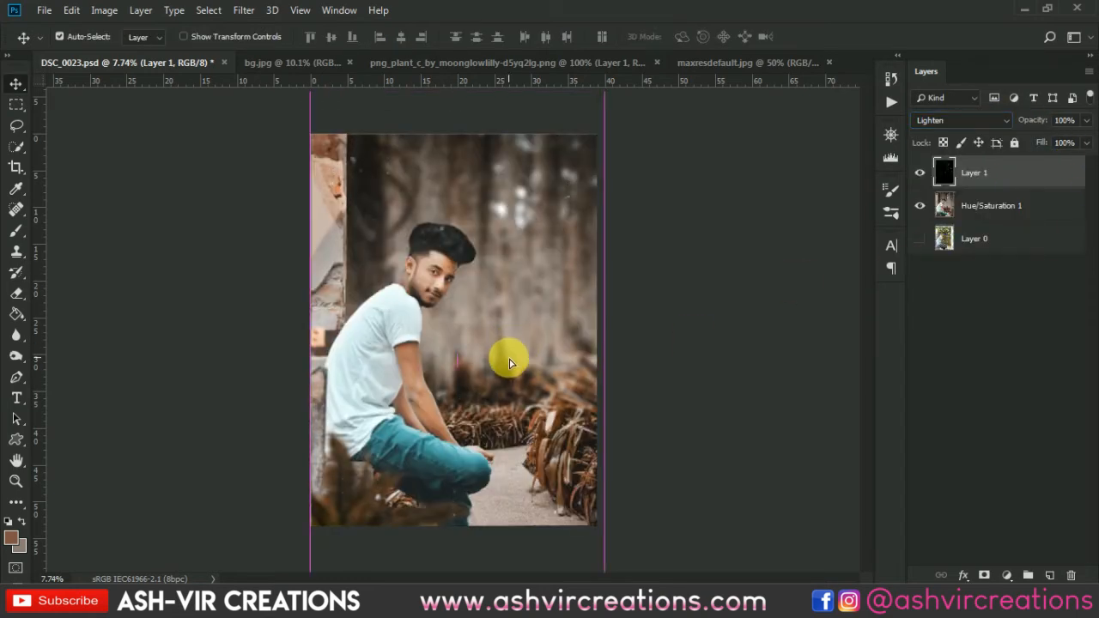
mouse_move(510, 361)
left_mouse_down()
mouse_move(516, 314)
mouse_move(504, 342)
left_mouse_up()
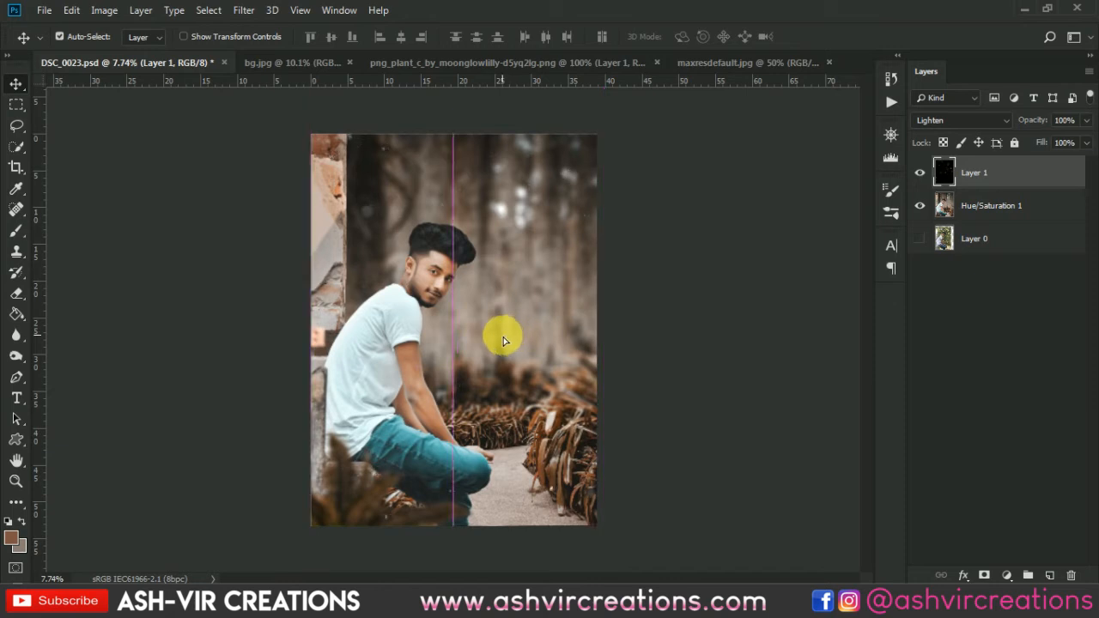
left_click(957, 120)
left_click(931, 257)
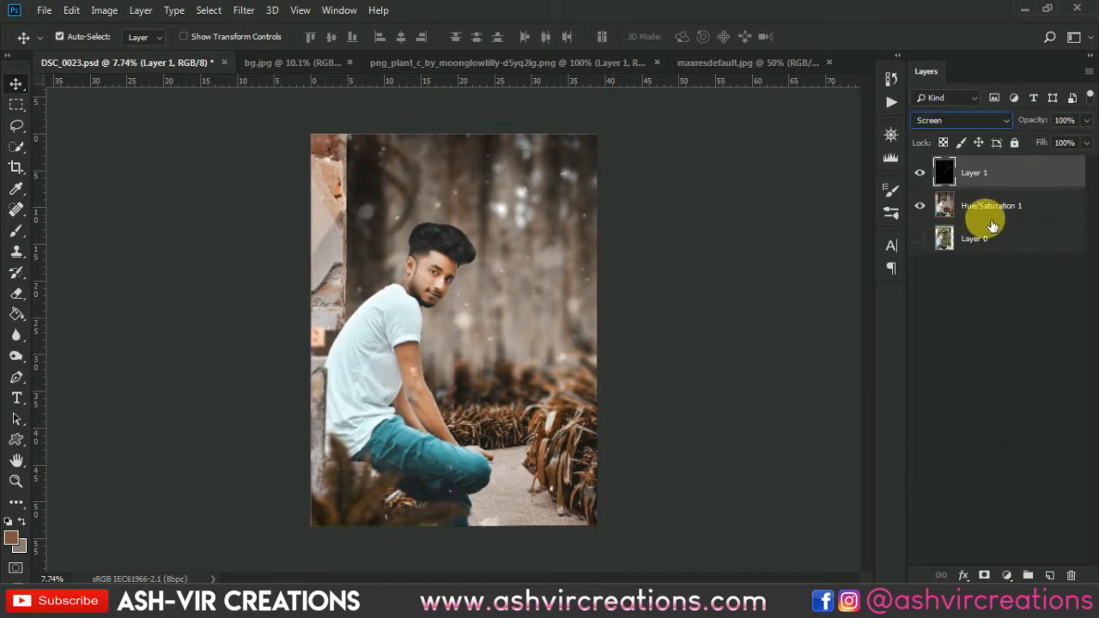
Erase the snow specks covering the man's face on Layer 1 with the soft 81 px Eraser.
left_click(996, 205)
key("ctrl+equal")
key("ctrl+equal")
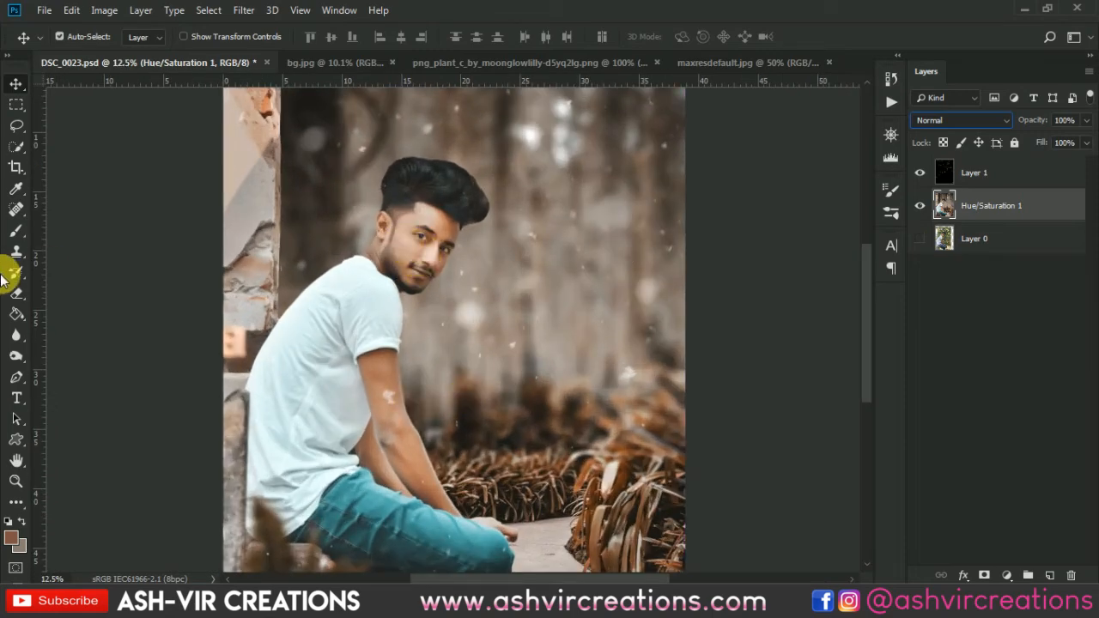
left_click(15, 295)
scroll(434, 230, "up", 6)
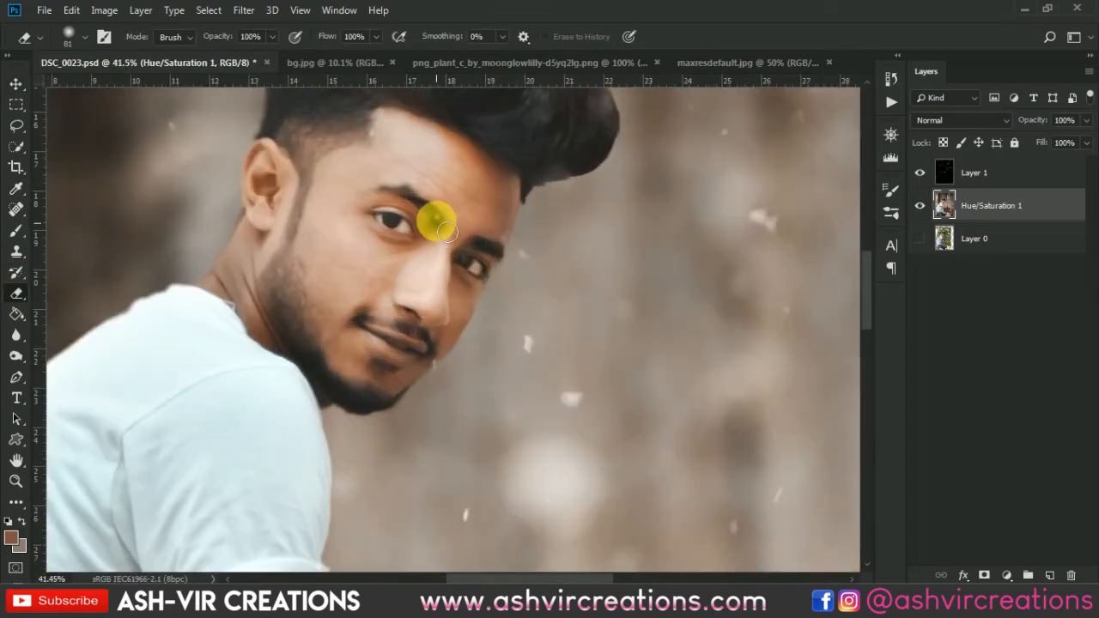
left_click(989, 176)
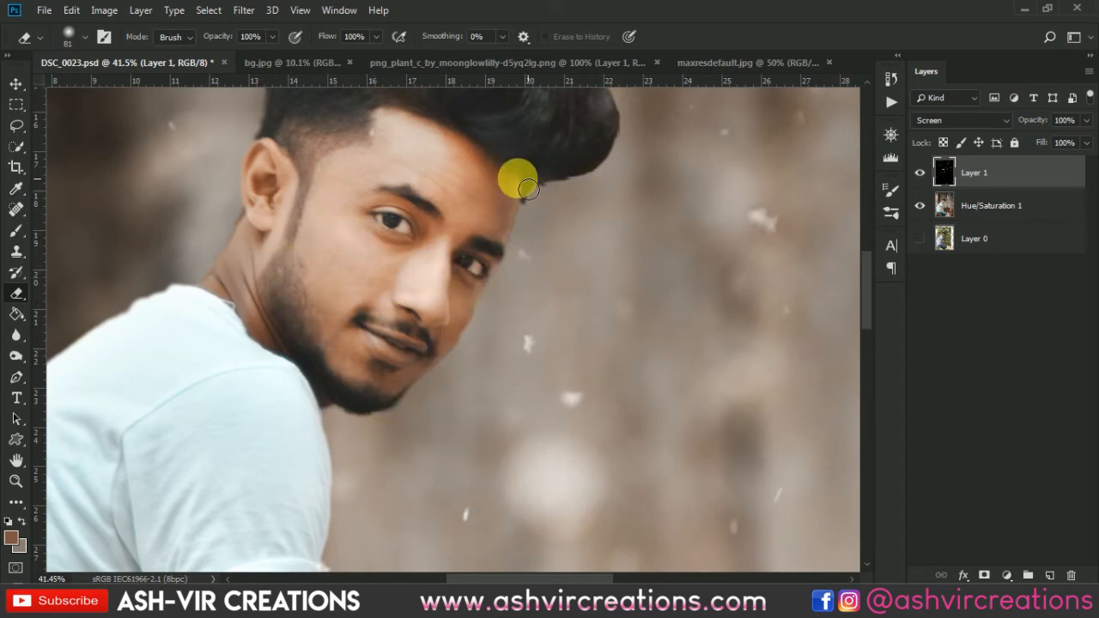
scroll(576, 238, "down", 5)
scroll(580, 239, "down", 3)
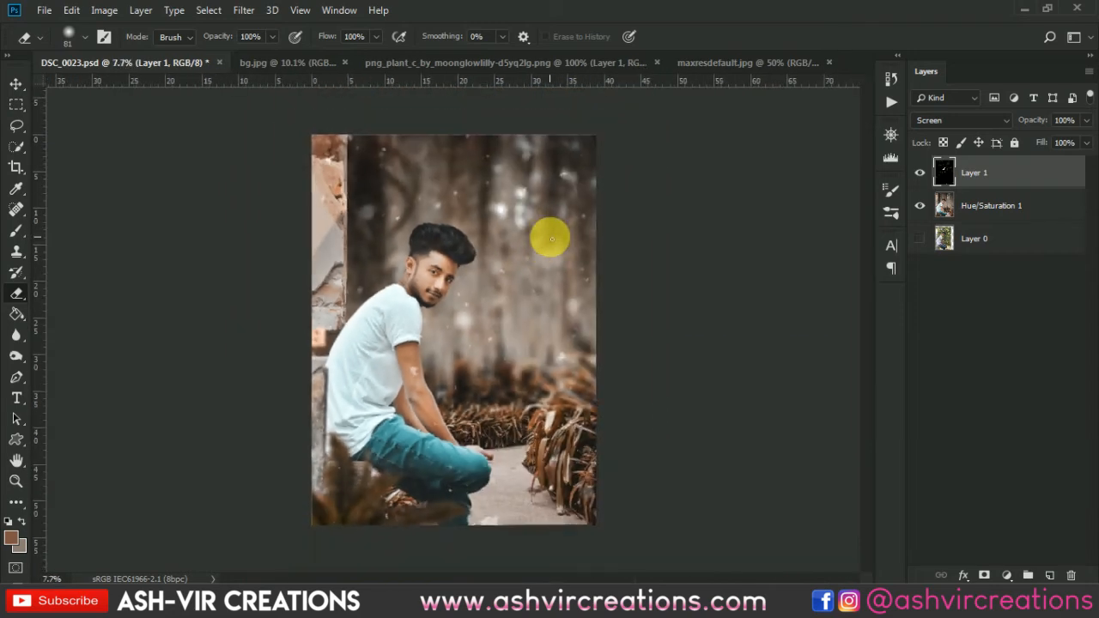
Merge the snow layer with the Hue/Saturation 1 layer beneath it.
key("v")
scroll(537, 234, "up", 1)
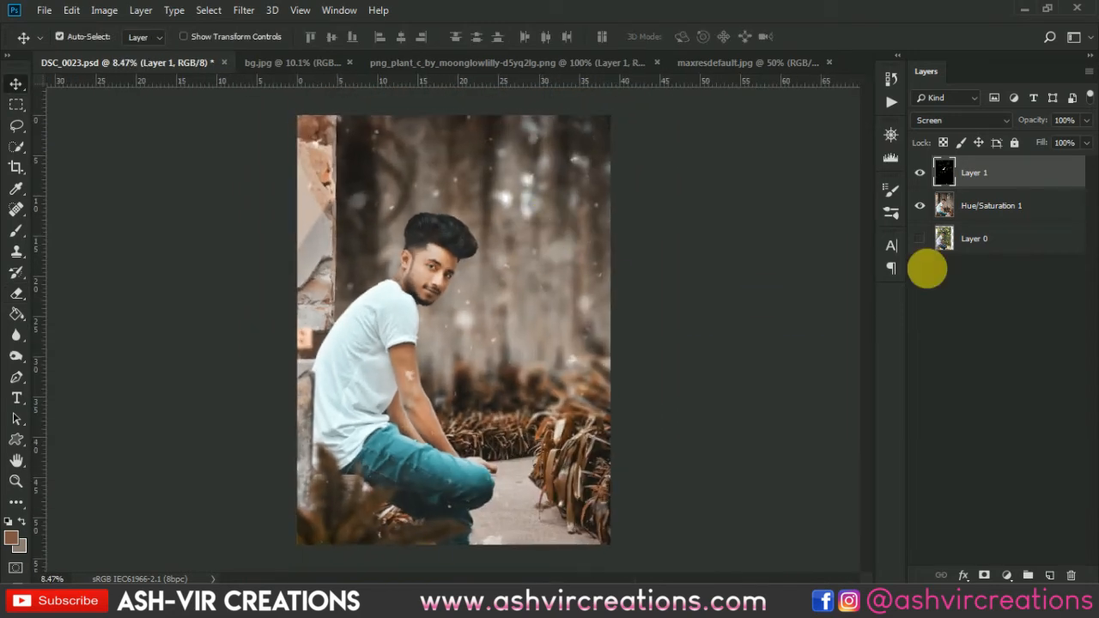
left_click(992, 211, "shift")
right_click(987, 209)
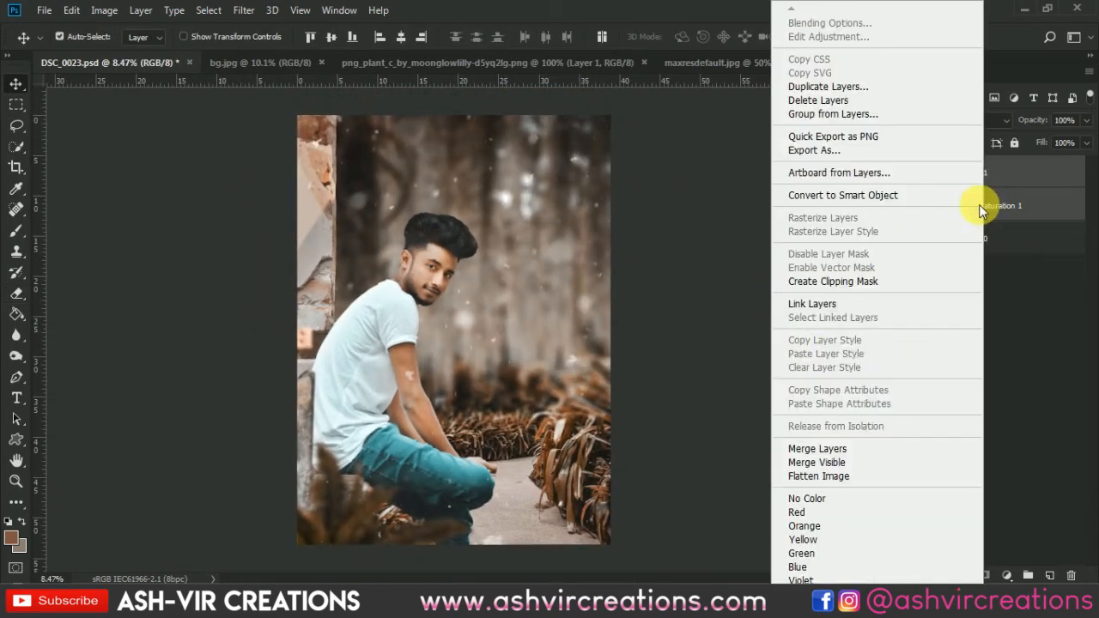
left_click(820, 449)
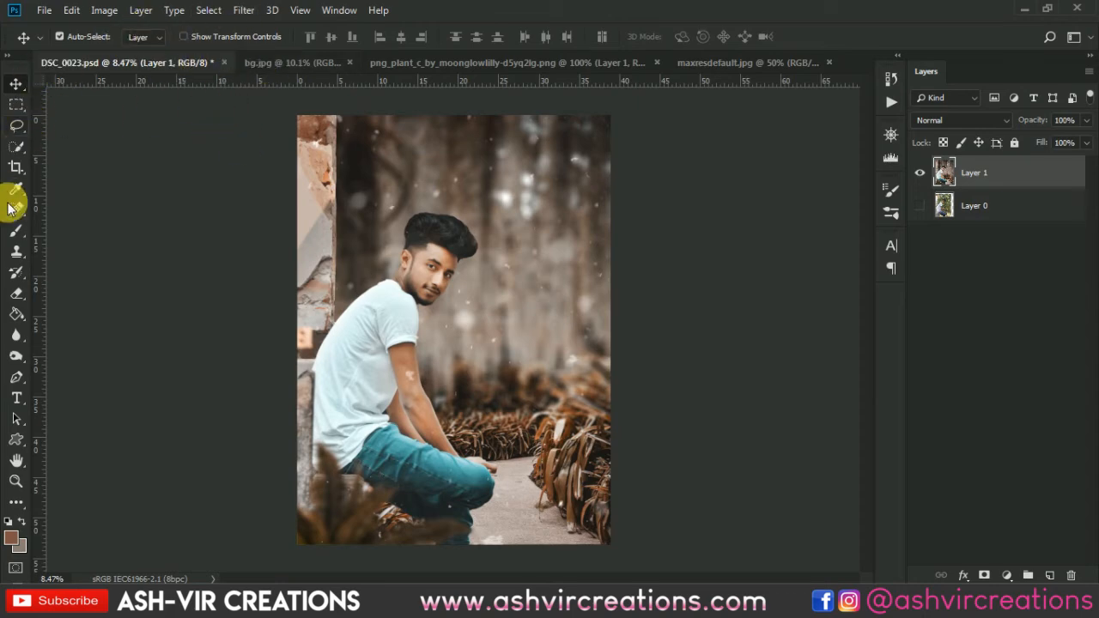
Add a Camera Raw post-crop vignette with amount -42, midpoint 32, roundness -58 and feather 51.
left_click(17, 165)
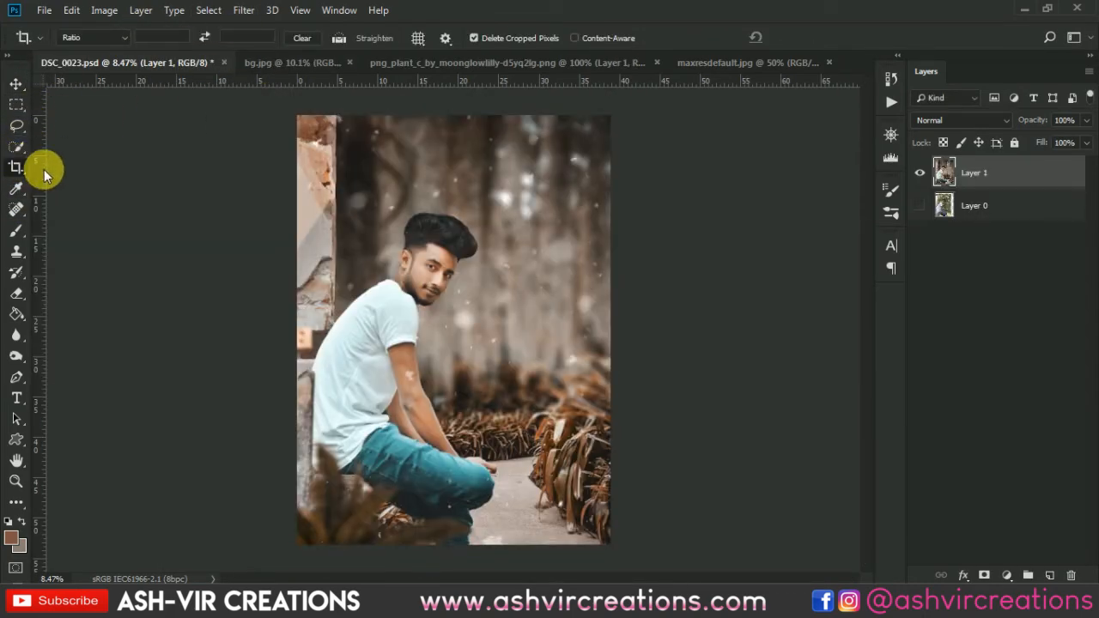
key("v")
left_click(243, 11)
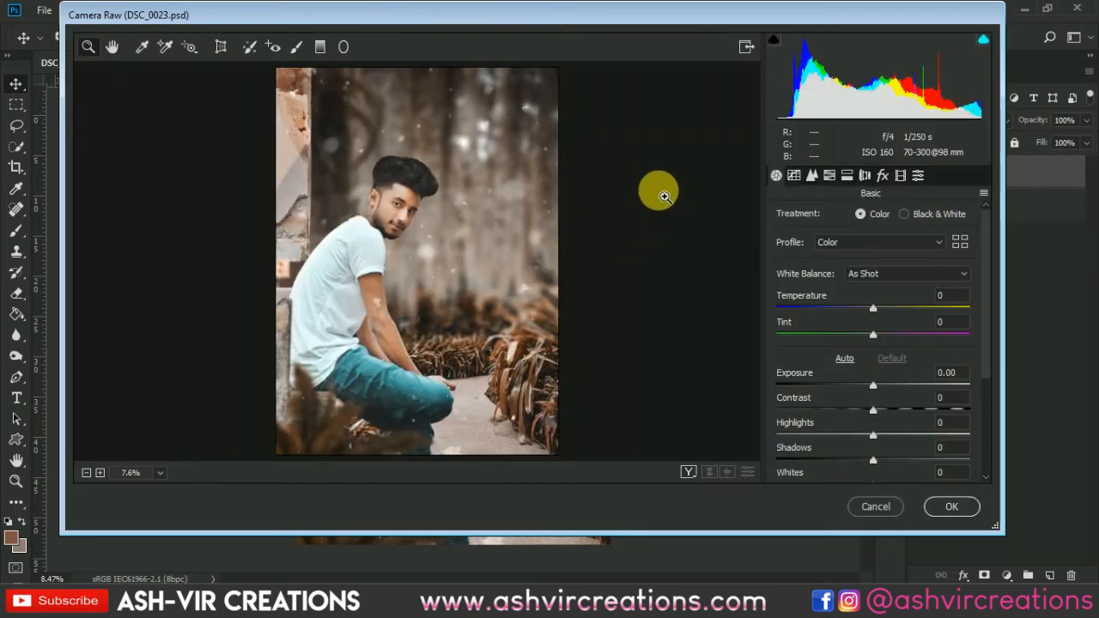
left_click(878, 176)
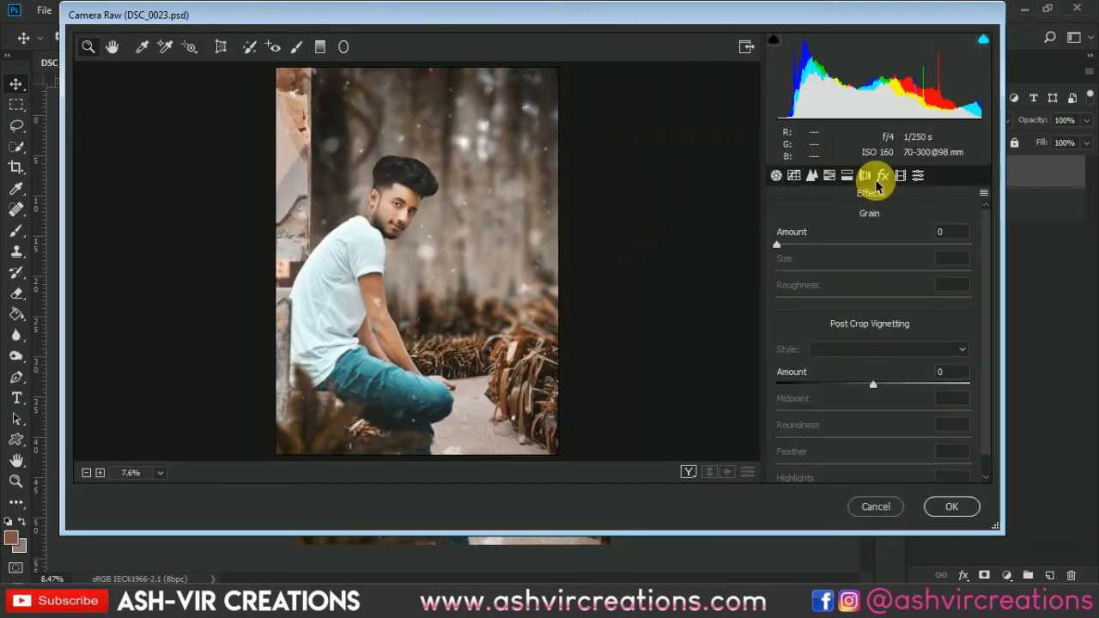
left_click_drag(868, 389, 841, 389)
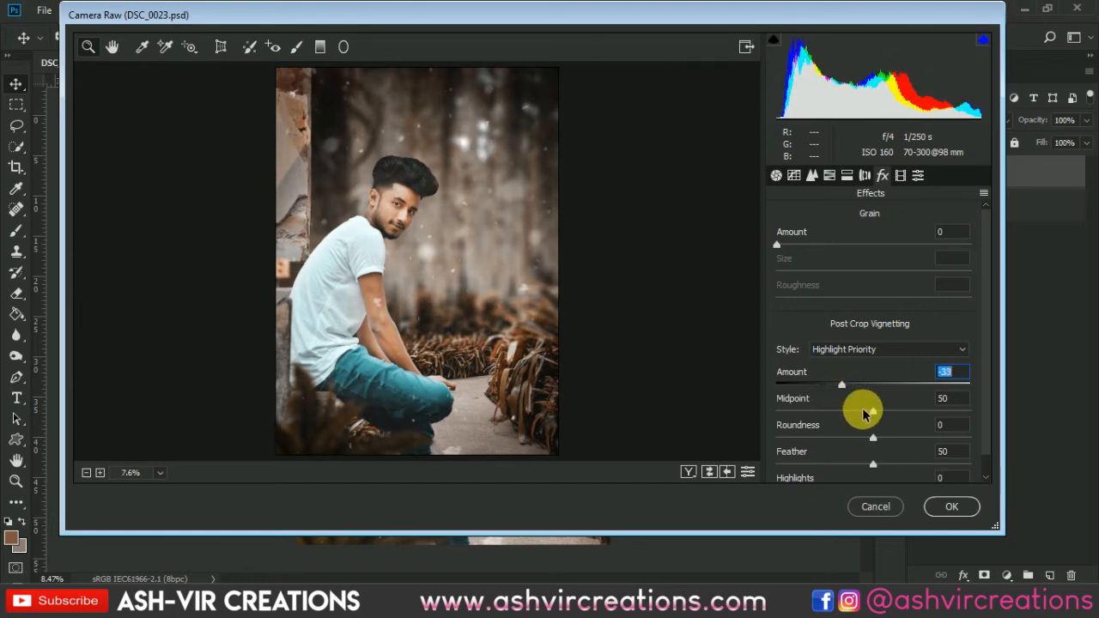
left_click_drag(866, 413, 874, 463)
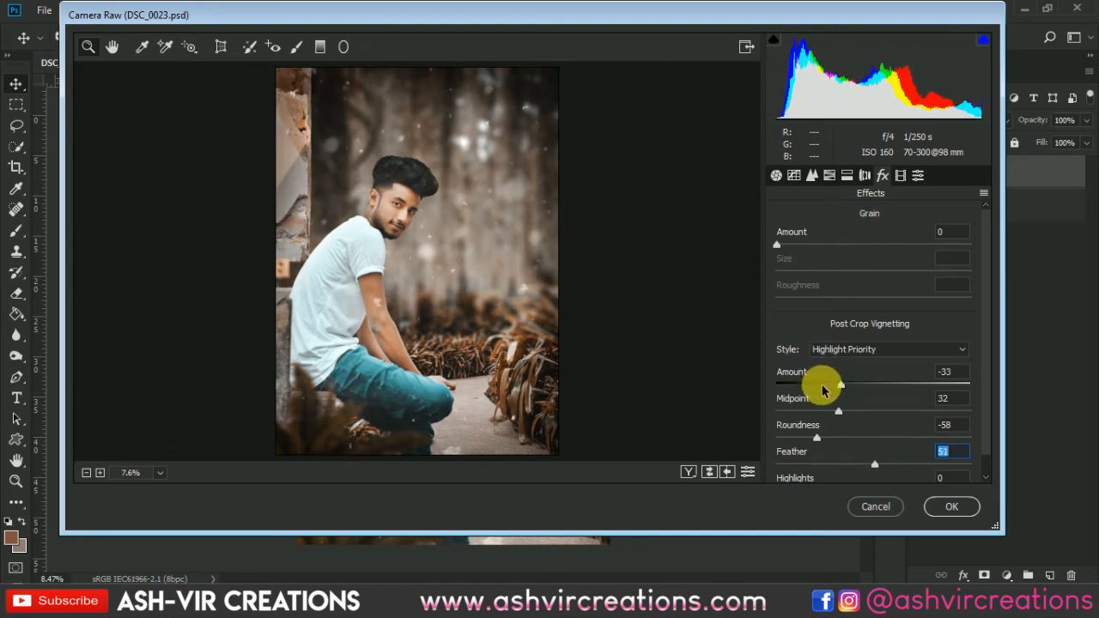
left_click_drag(822, 388, 833, 392)
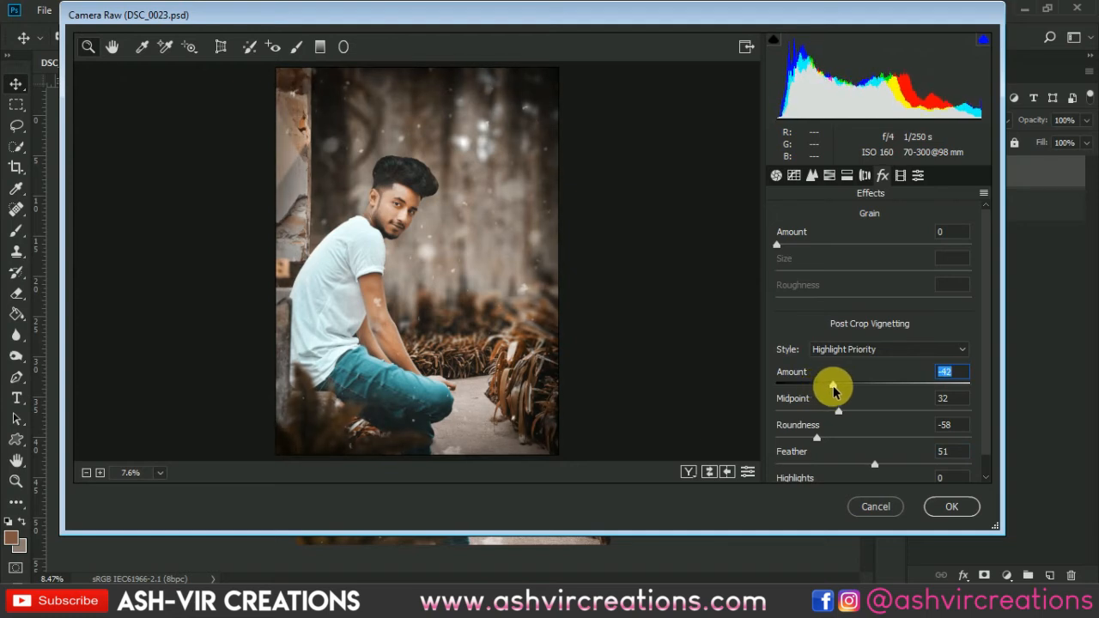
In the Camera Raw HSL adjustments, raise the Blues saturation and set the Blues hue to +72.
left_click(847, 176)
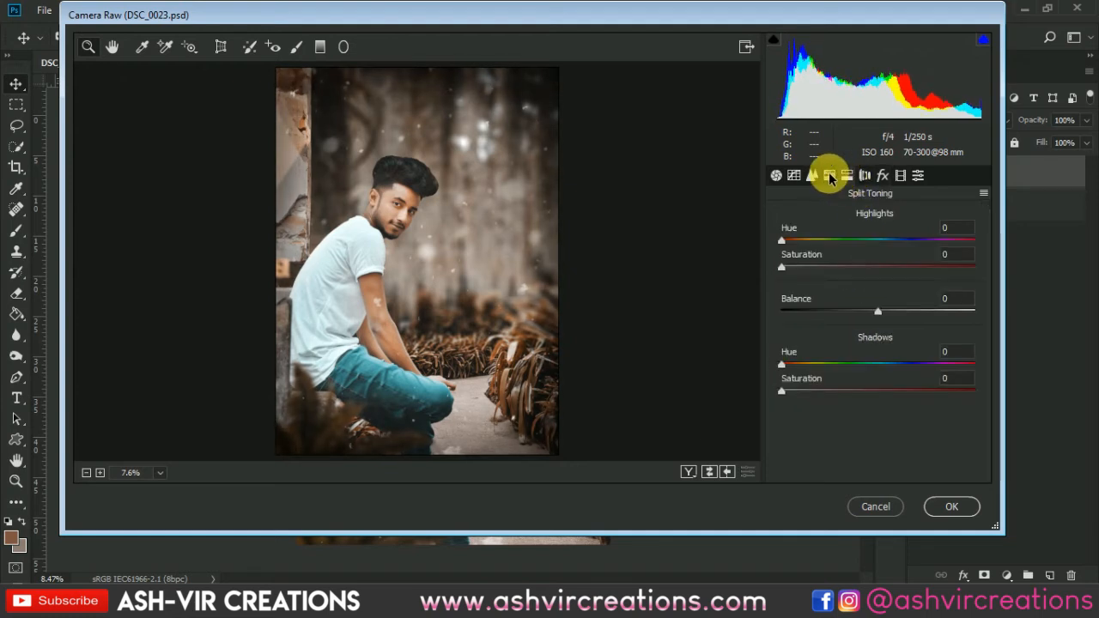
left_click(830, 176)
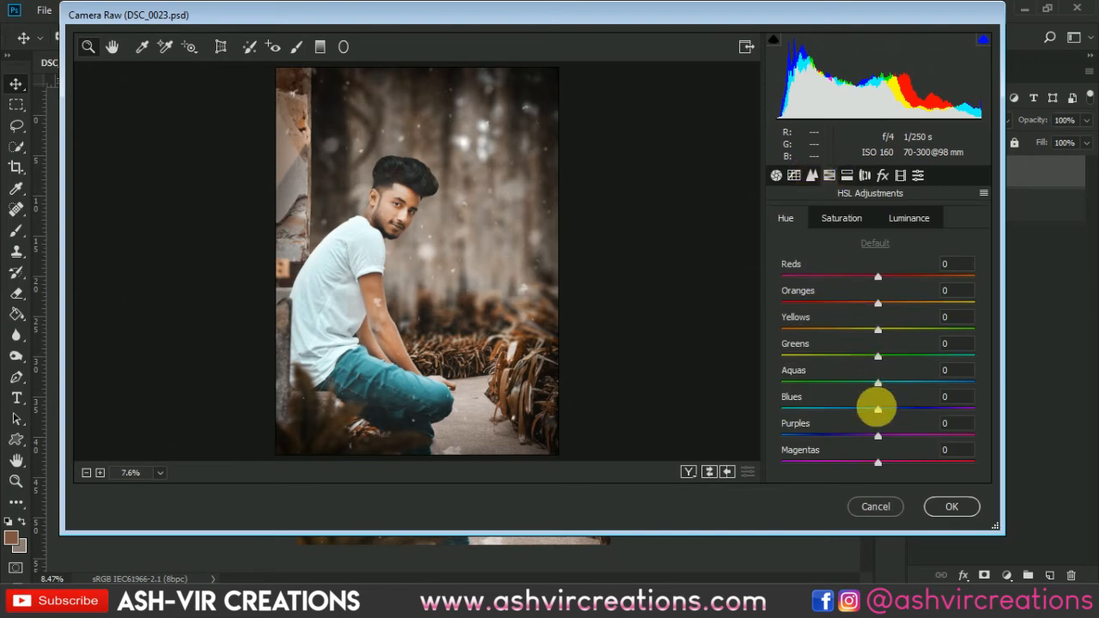
left_click_drag(874, 417, 900, 416)
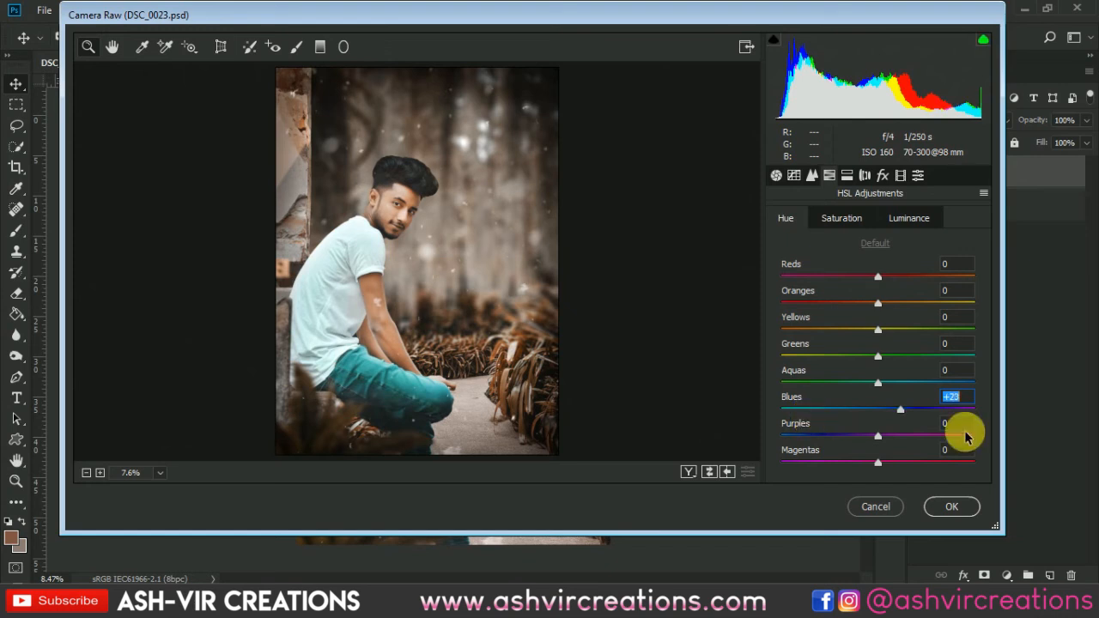
left_click_drag(966, 436, 1036, 447)
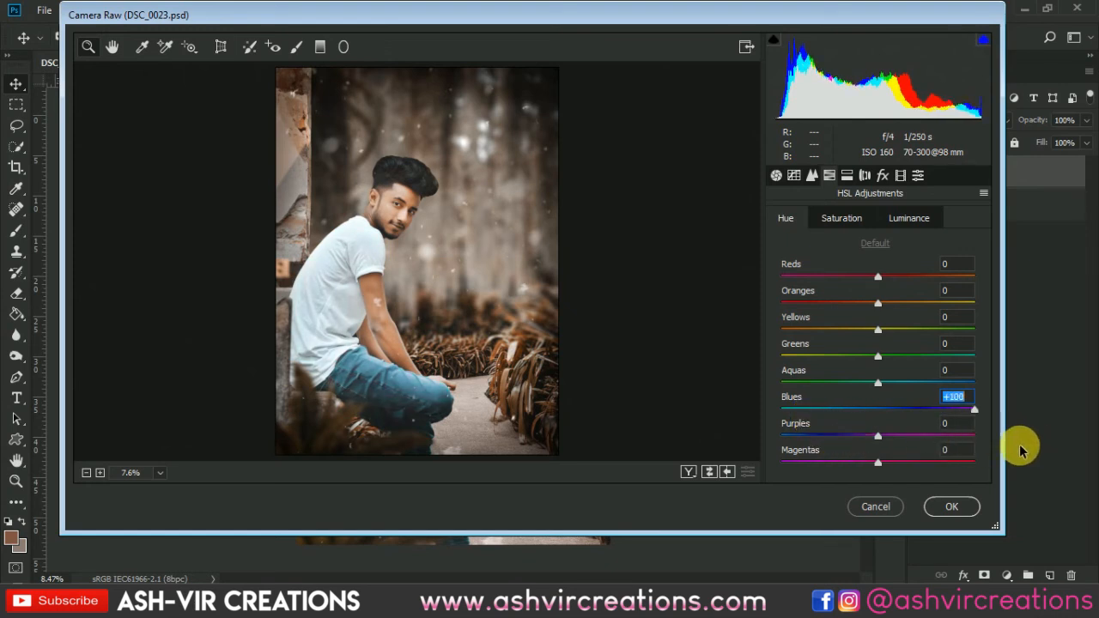
left_click(842, 219)
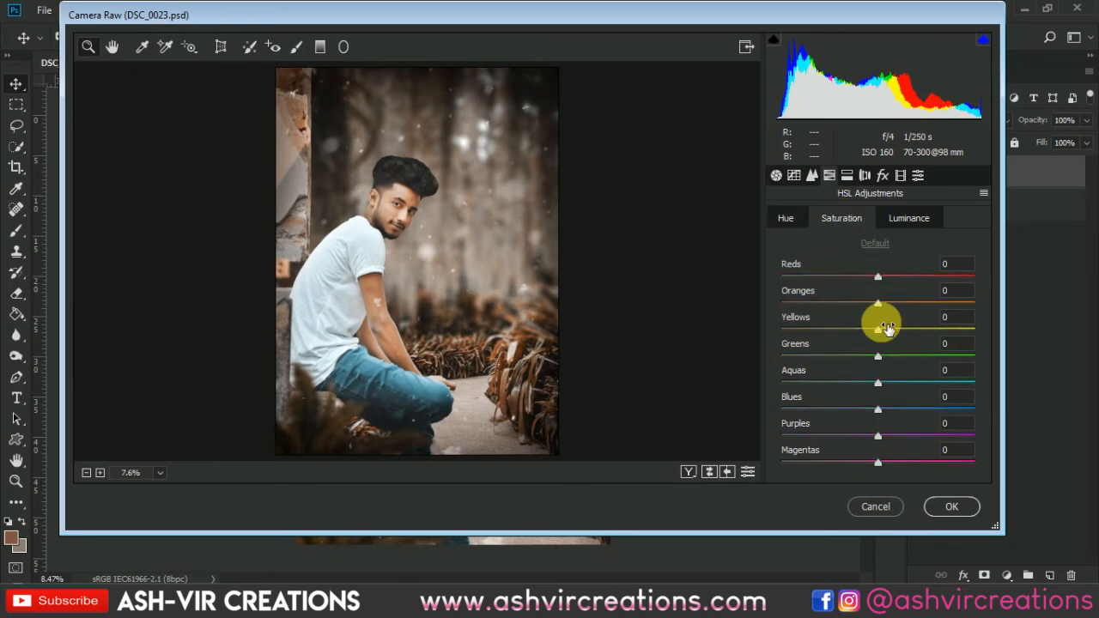
left_click_drag(885, 414, 916, 414)
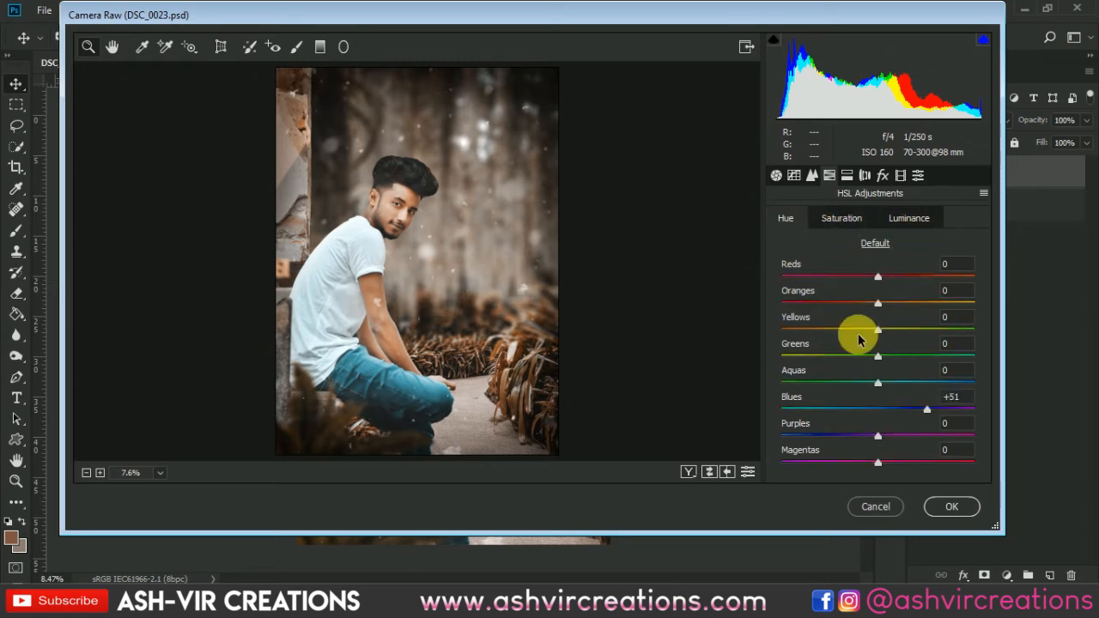
left_click_drag(915, 411, 956, 427)
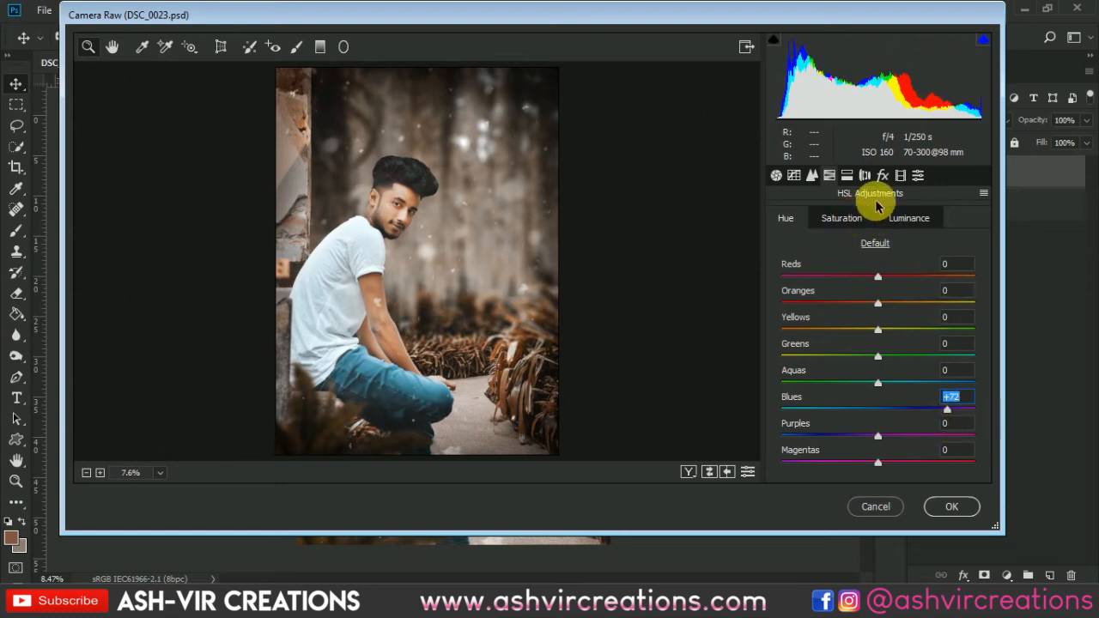
Apply split toning to the highlights with hue 164 and saturation 8.
left_click(847, 177)
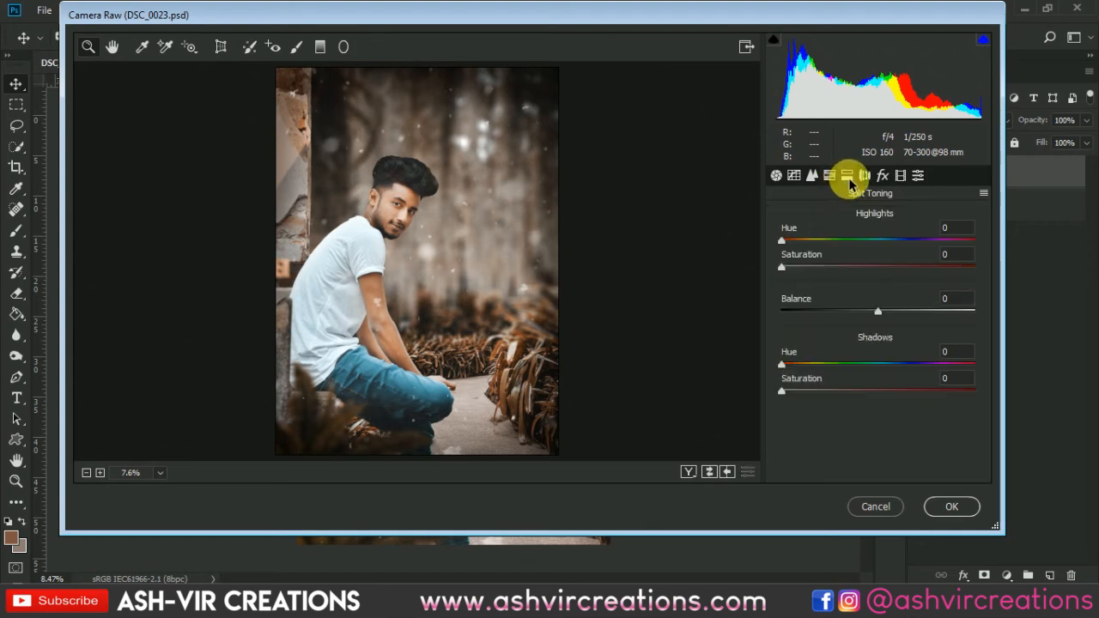
left_click(817, 237)
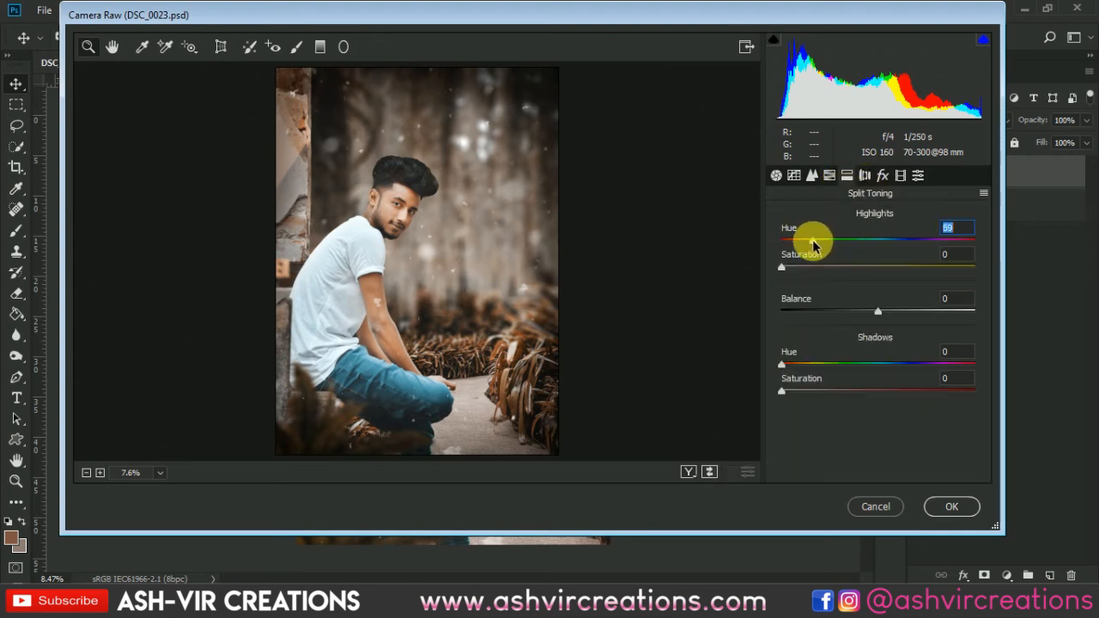
left_click_drag(810, 263, 860, 243)
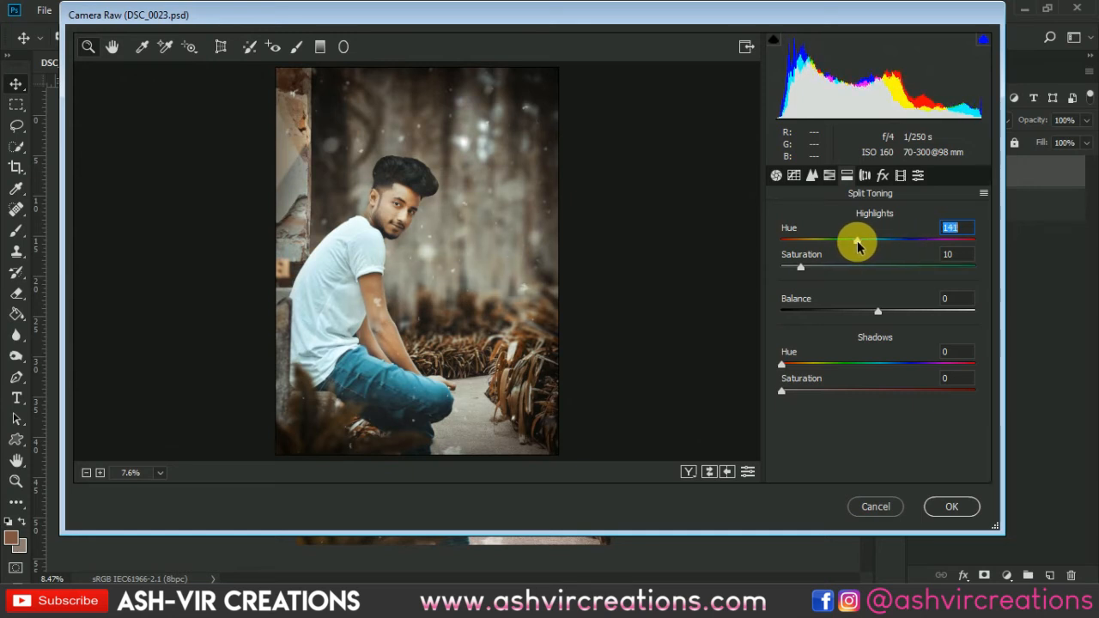
left_click_drag(857, 246, 806, 271)
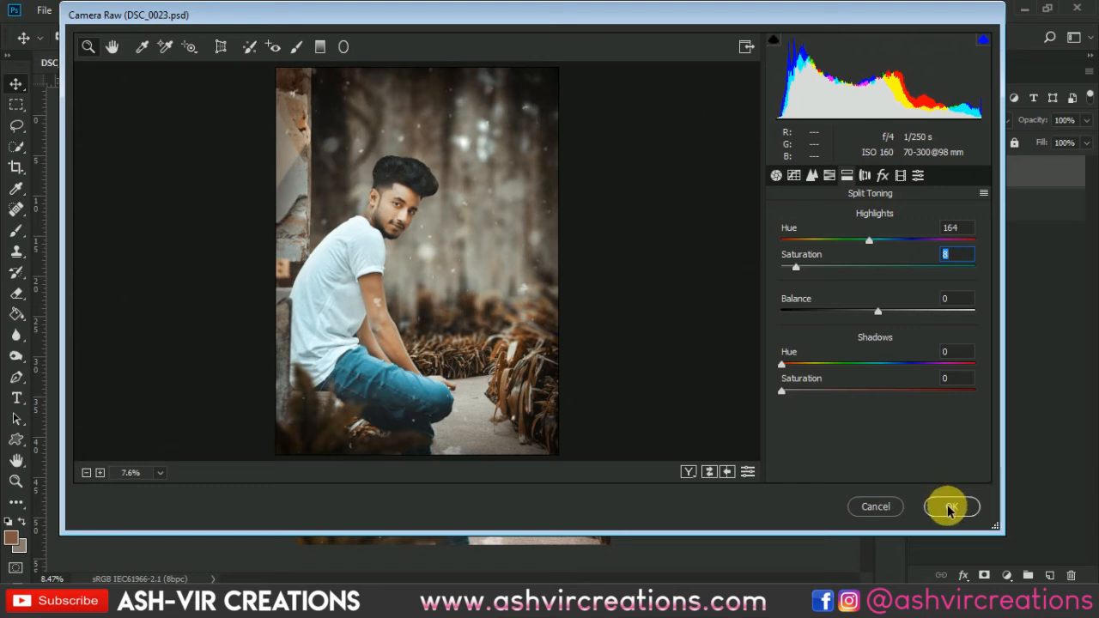
In the Camera Raw basic adjustments, apply temperature -3, highlights +6, shadows -15, whites -13, blacks +5 and clarity +4.
left_click(776, 175)
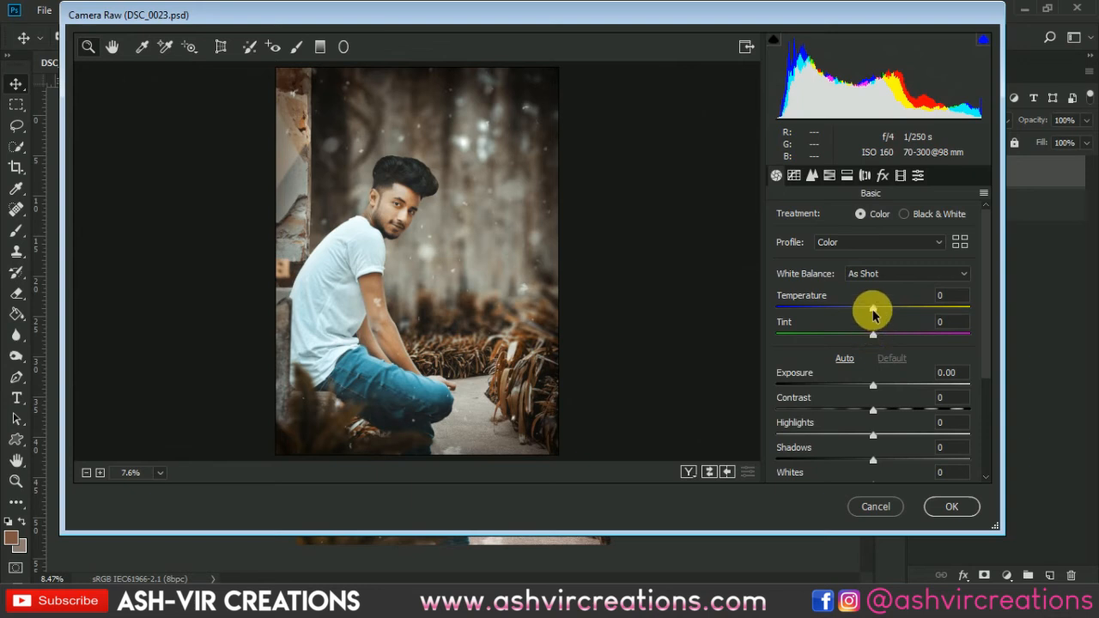
left_click_drag(872, 315, 870, 315)
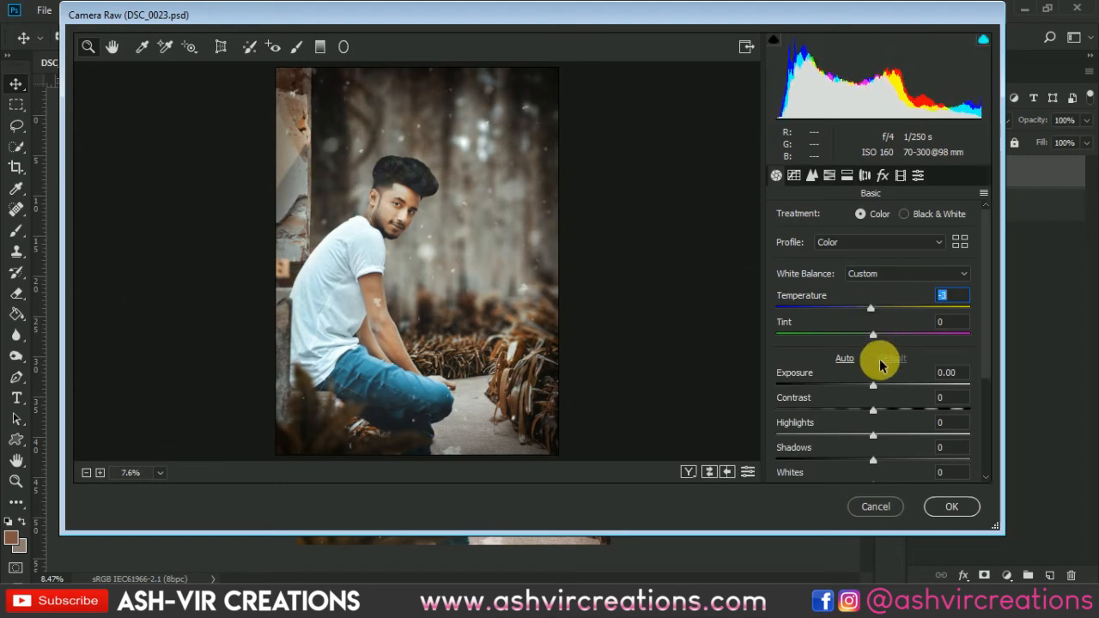
left_click(875, 413)
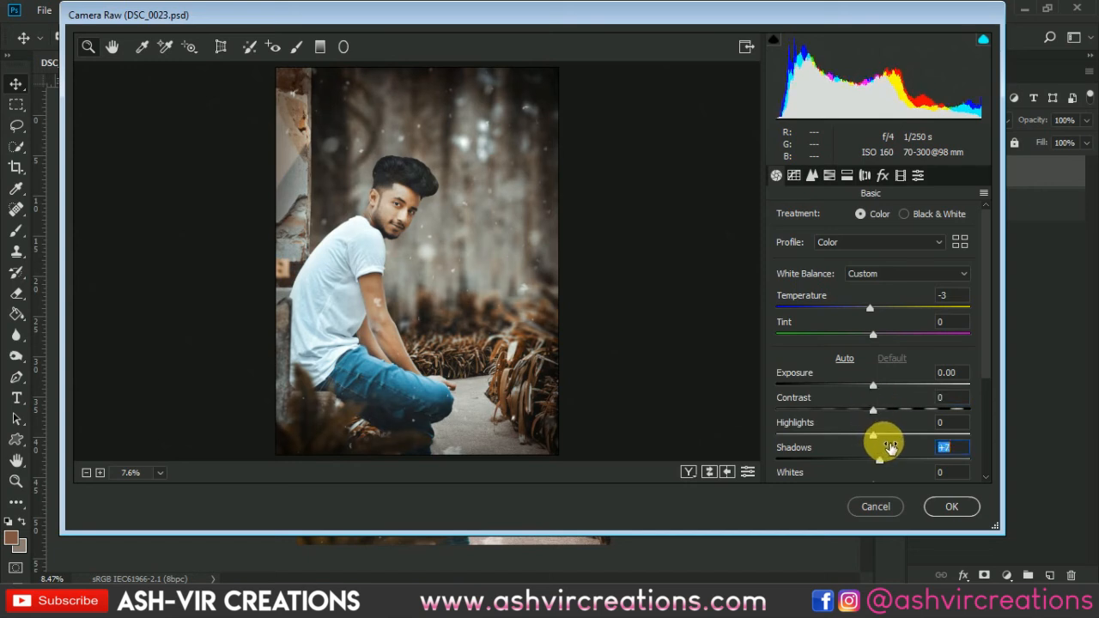
mouse_move(890, 446)
left_mouse_down()
mouse_move(879, 449)
mouse_move(873, 432)
mouse_move(902, 438)
mouse_move(887, 438)
left_mouse_up()
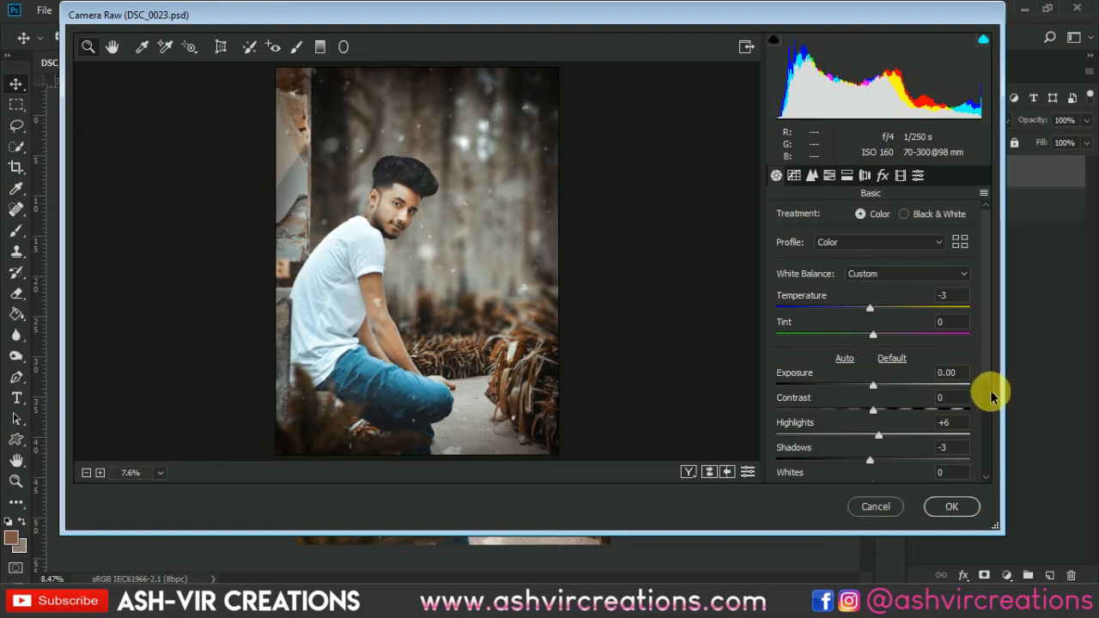
left_click_drag(989, 387, 989, 449)
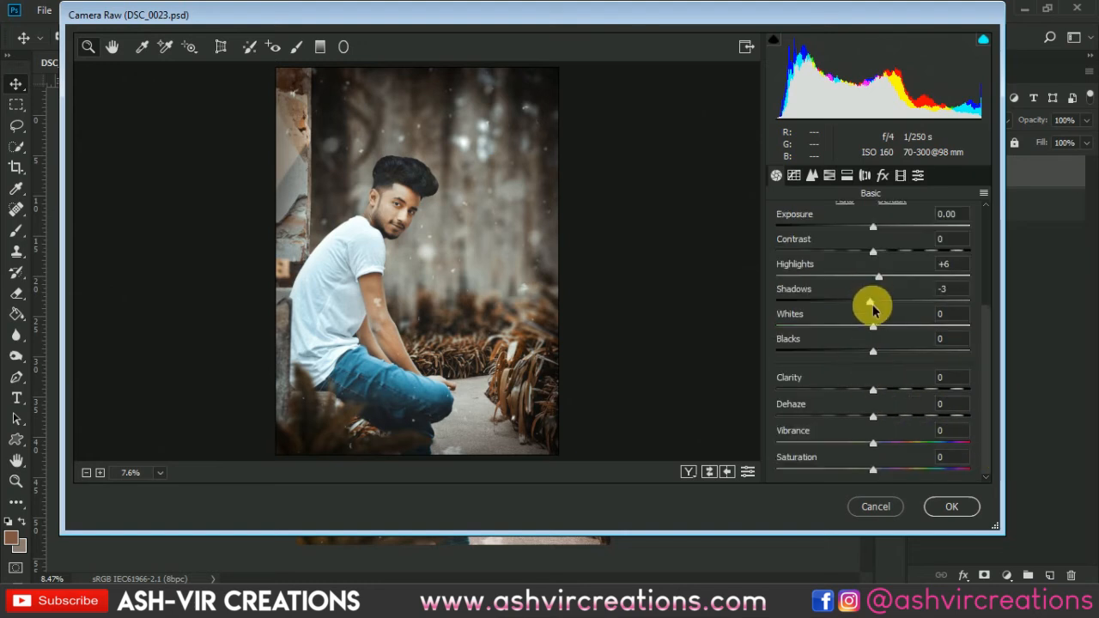
left_click_drag(876, 306, 877, 360)
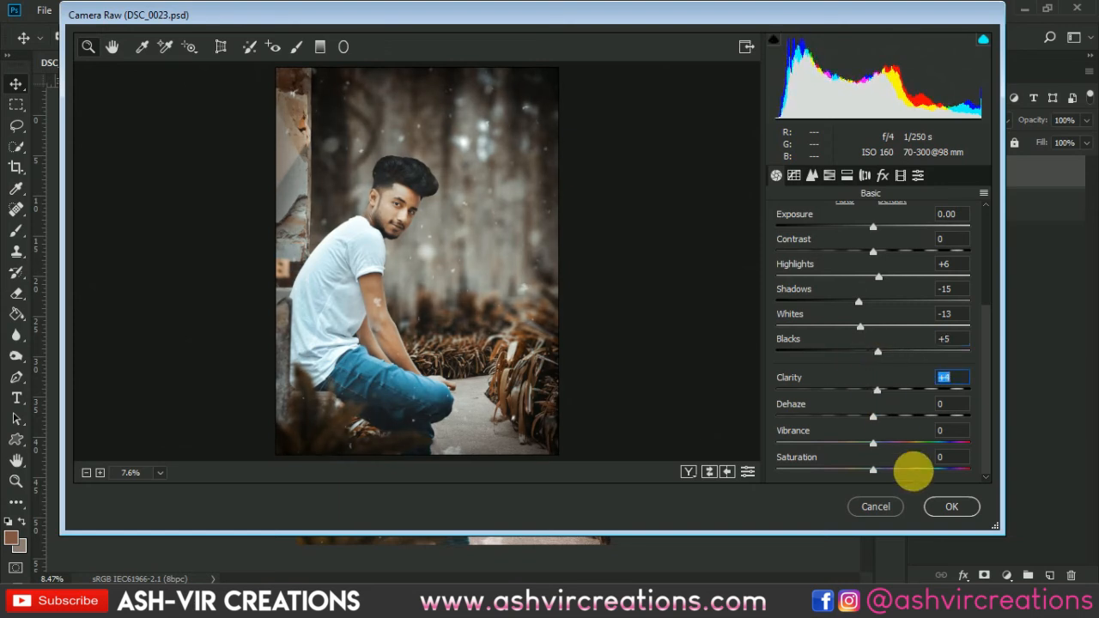
left_click(947, 508)
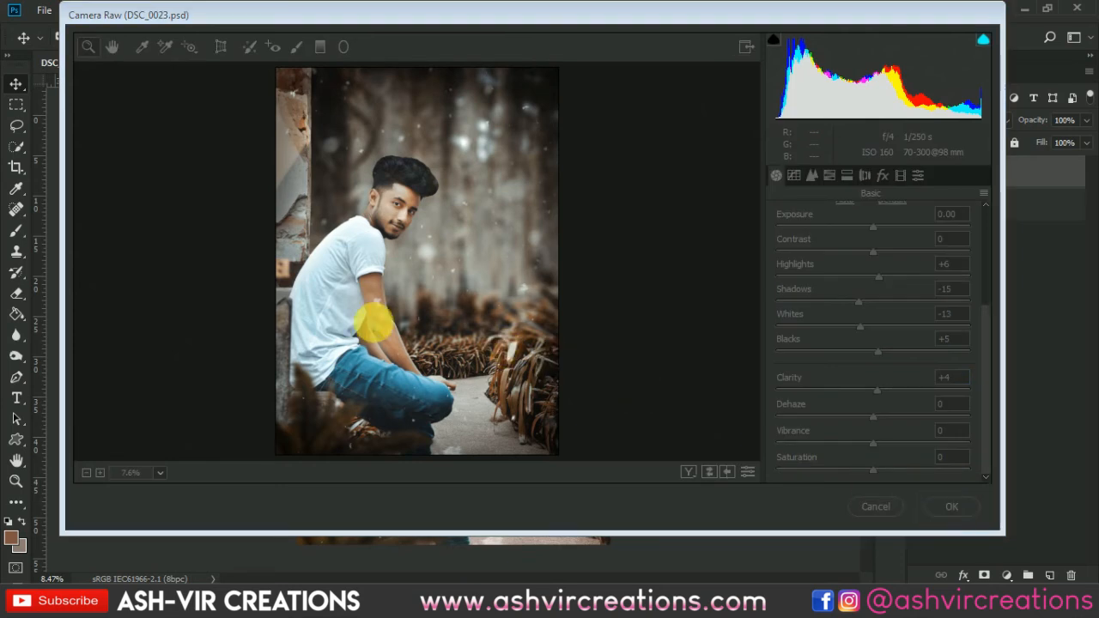
Select the white snowflake on the man's arm with the Lasso and remove it with a Content-Aware fill at 100% opacity.
scroll(397, 386, "up", 3)
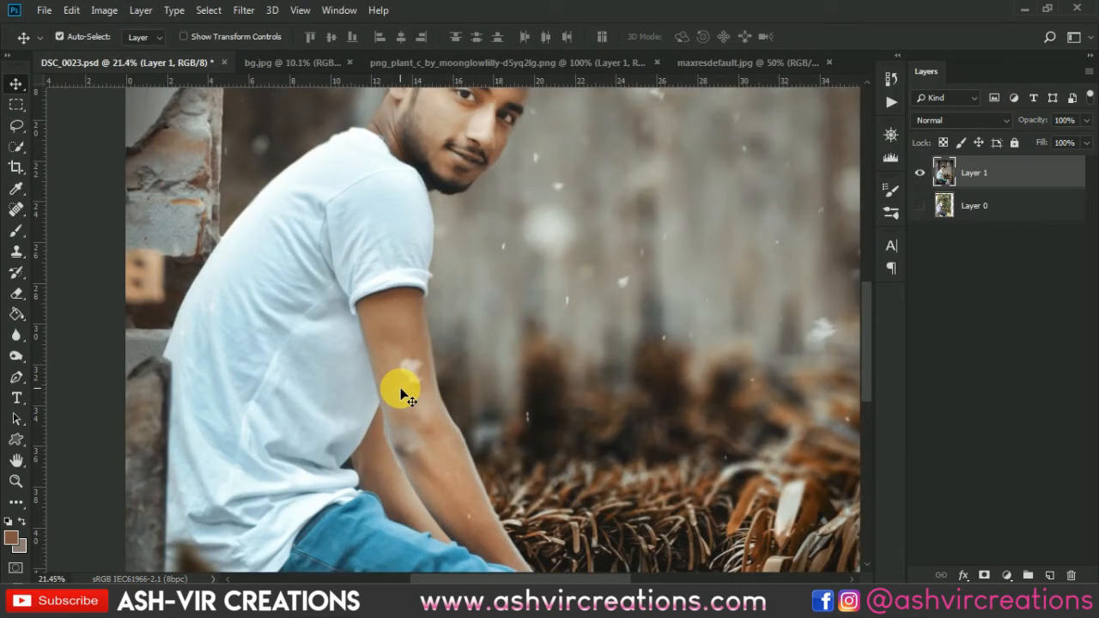
scroll(400, 387, "up", 2)
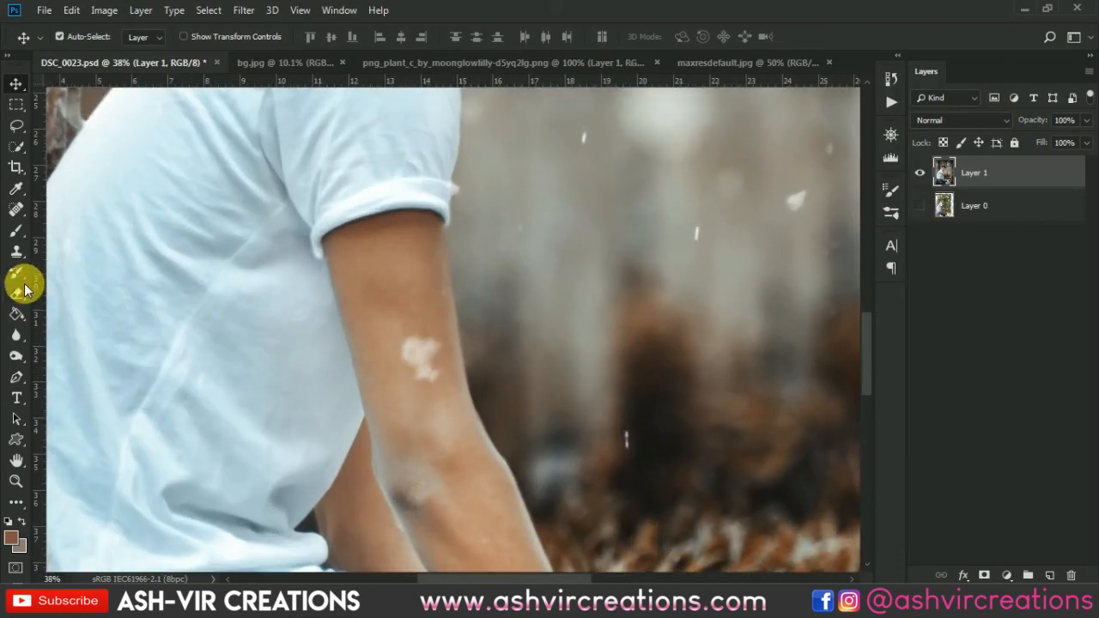
left_click(17, 125)
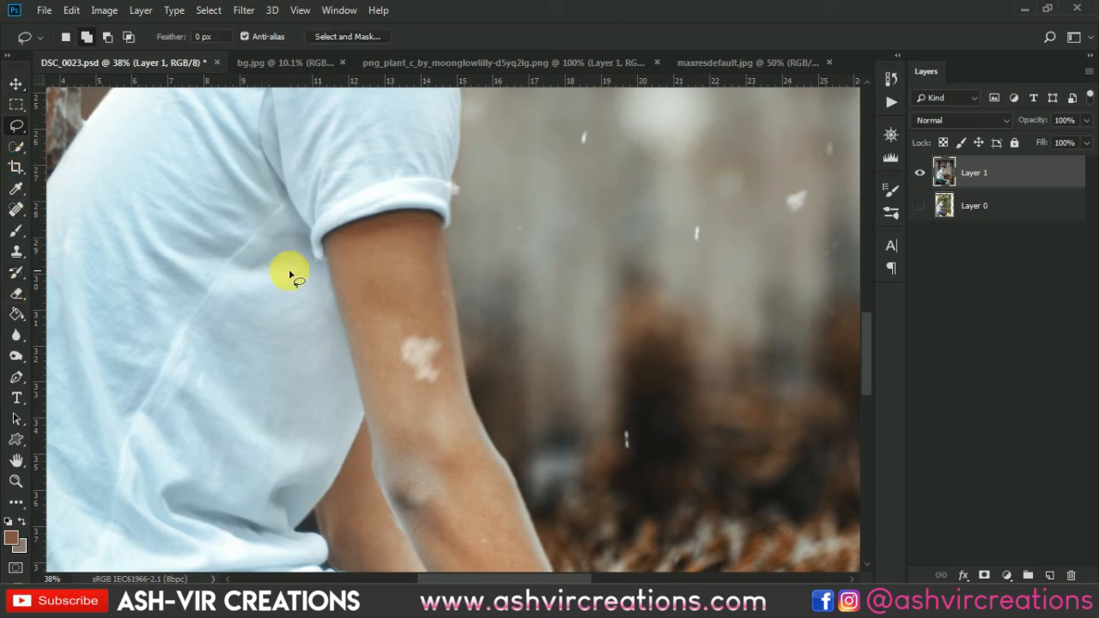
mouse_move(437, 397)
left_mouse_down()
mouse_move(394, 346)
mouse_move(427, 328)
mouse_move(452, 345)
mouse_move(435, 393)
left_mouse_up()
right_click(434, 365)
left_click(462, 255)
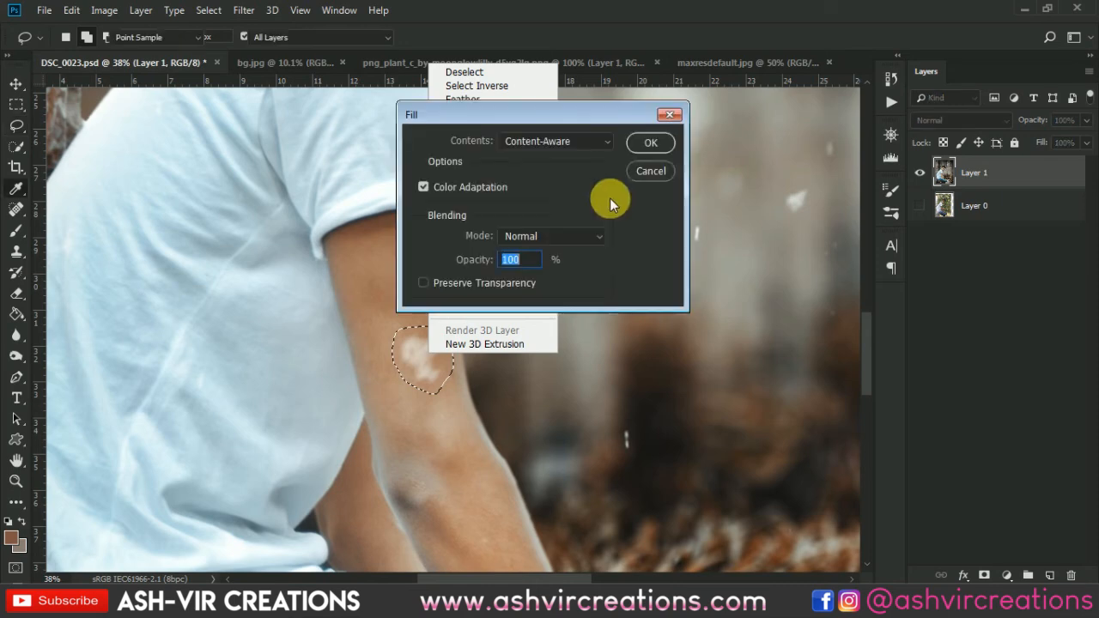
left_click(648, 145)
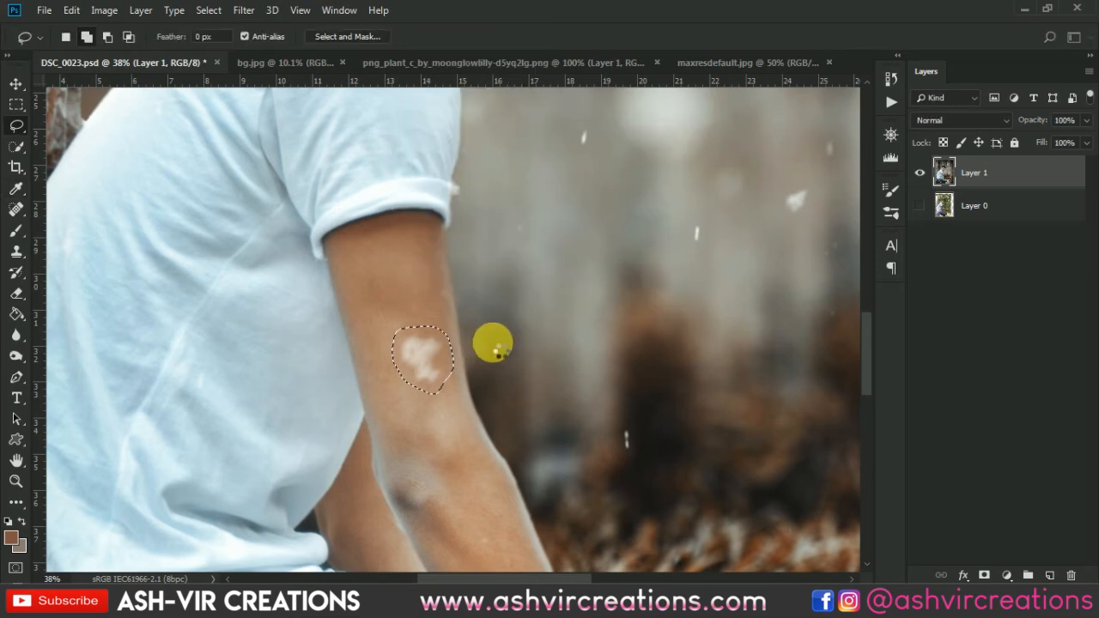
key("v")
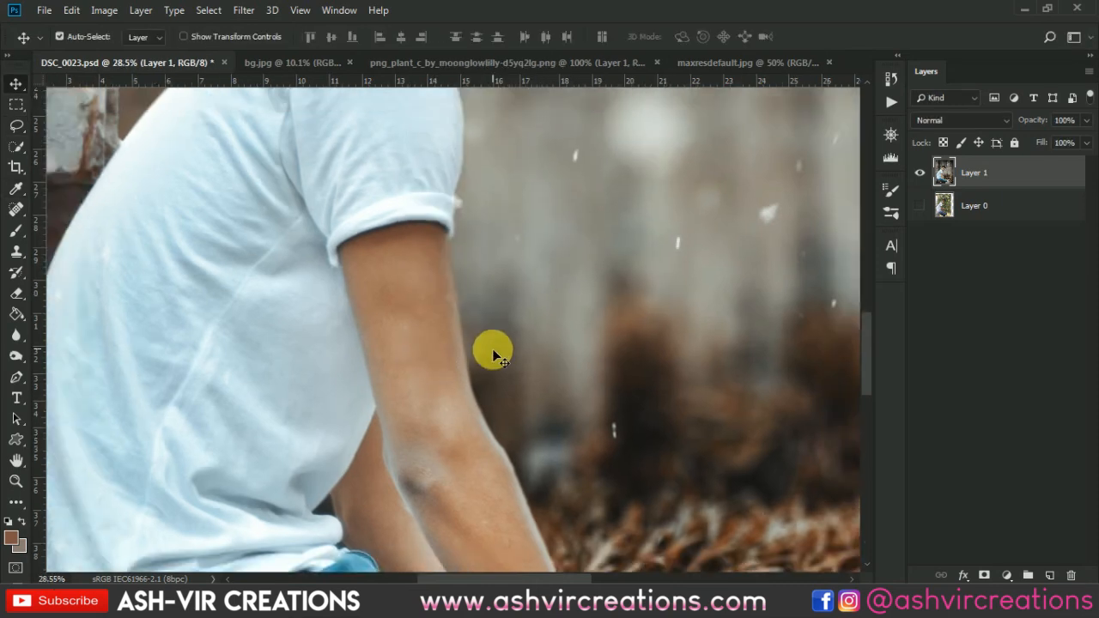
key("ctrl+0")
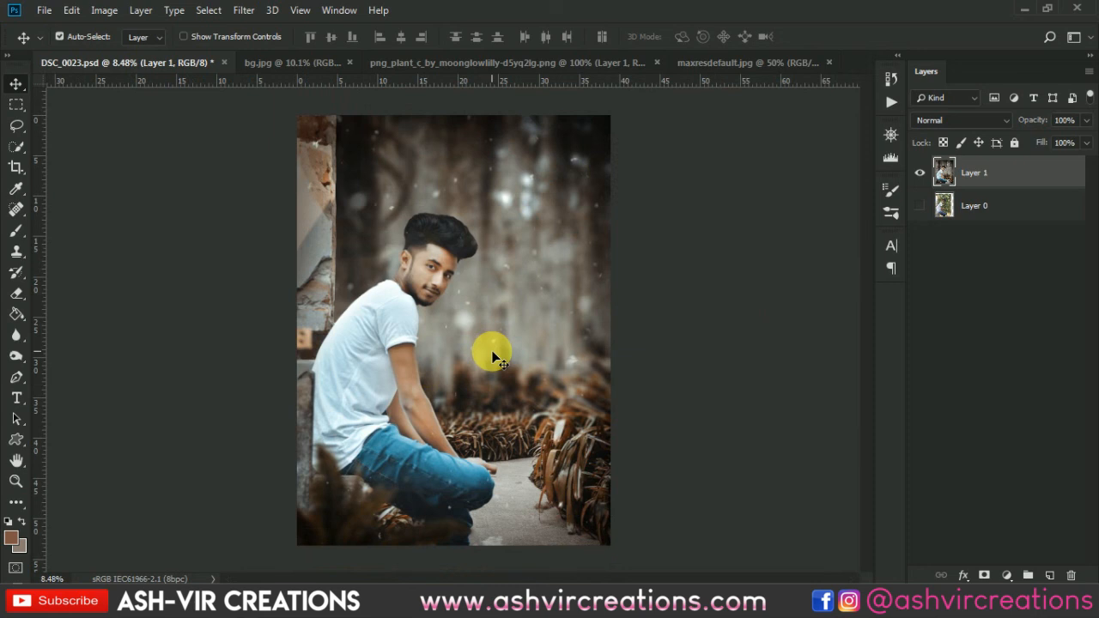
scroll(493, 355, "up", 1)
scroll(511, 397, "up", 1)
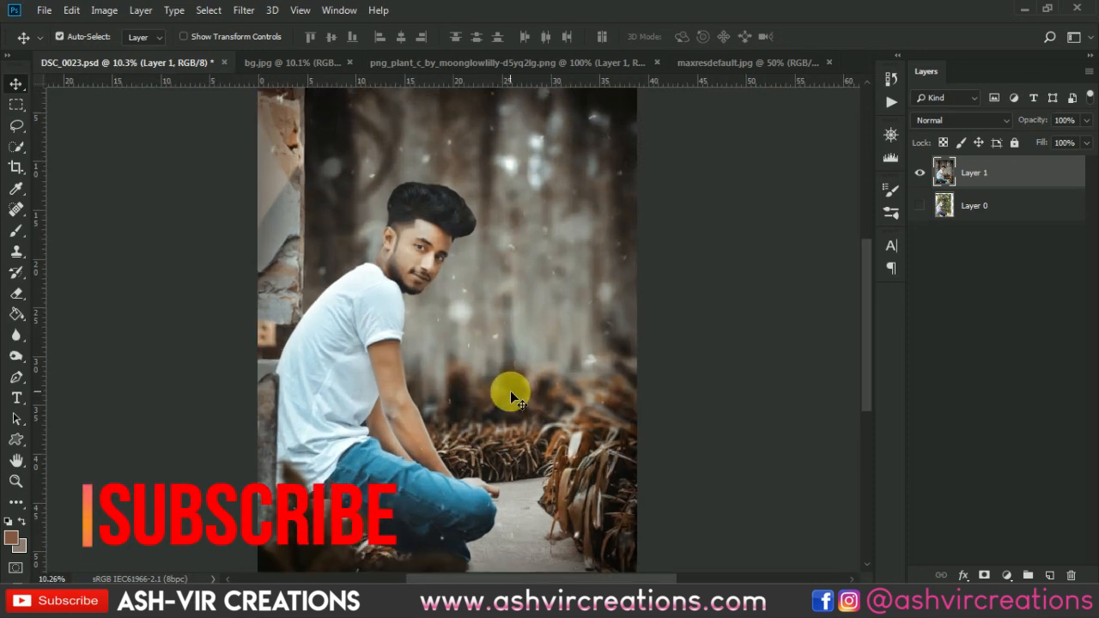
scroll(510, 391, "down", 2)
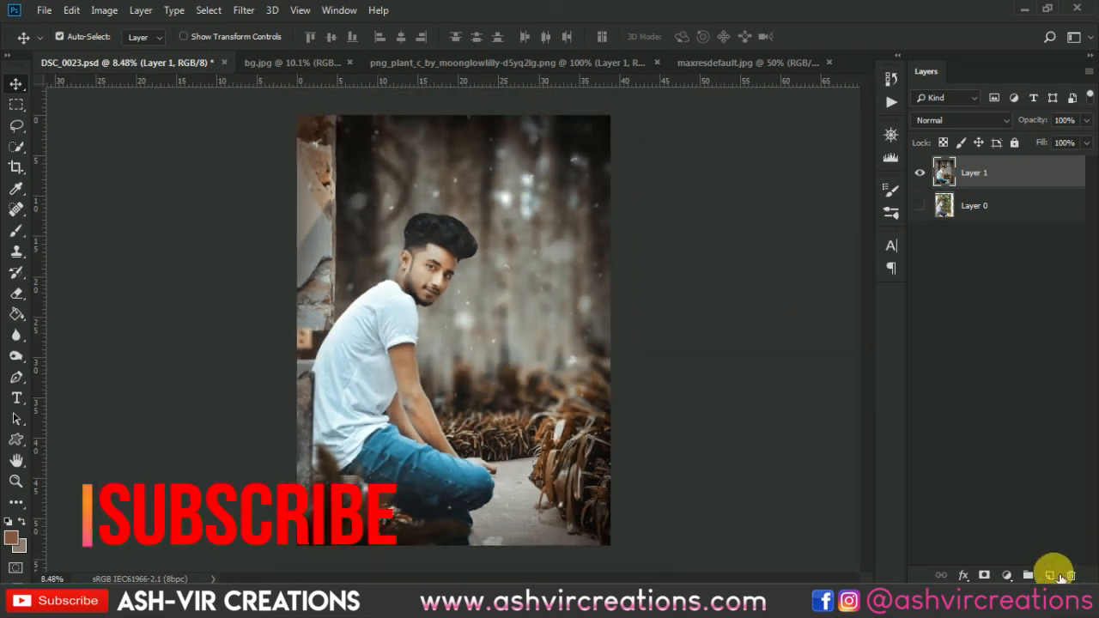
Add a new layer above Layer 1 and set the foreground color to orange ffab34 for the Brush tool.
left_click(1053, 576)
left_click(16, 232)
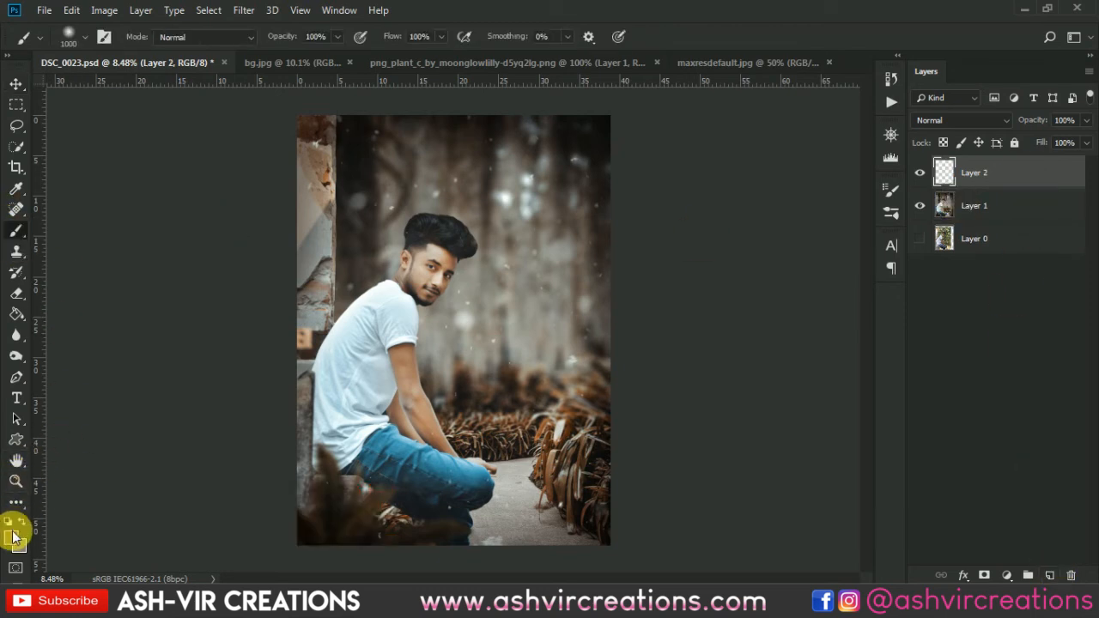
left_click(11, 538)
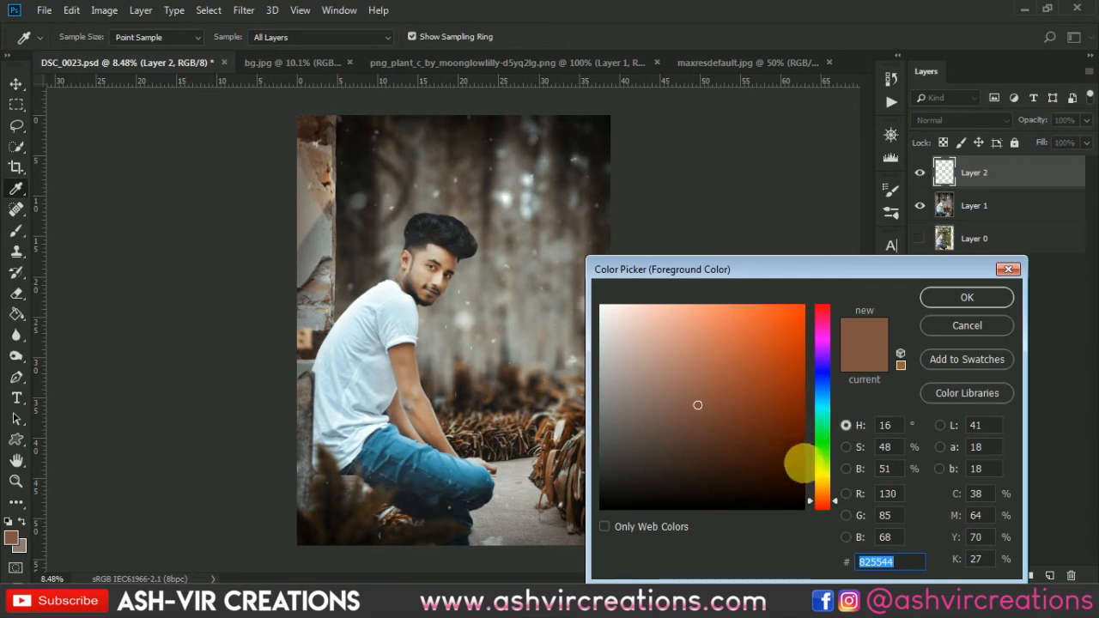
left_click(822, 488)
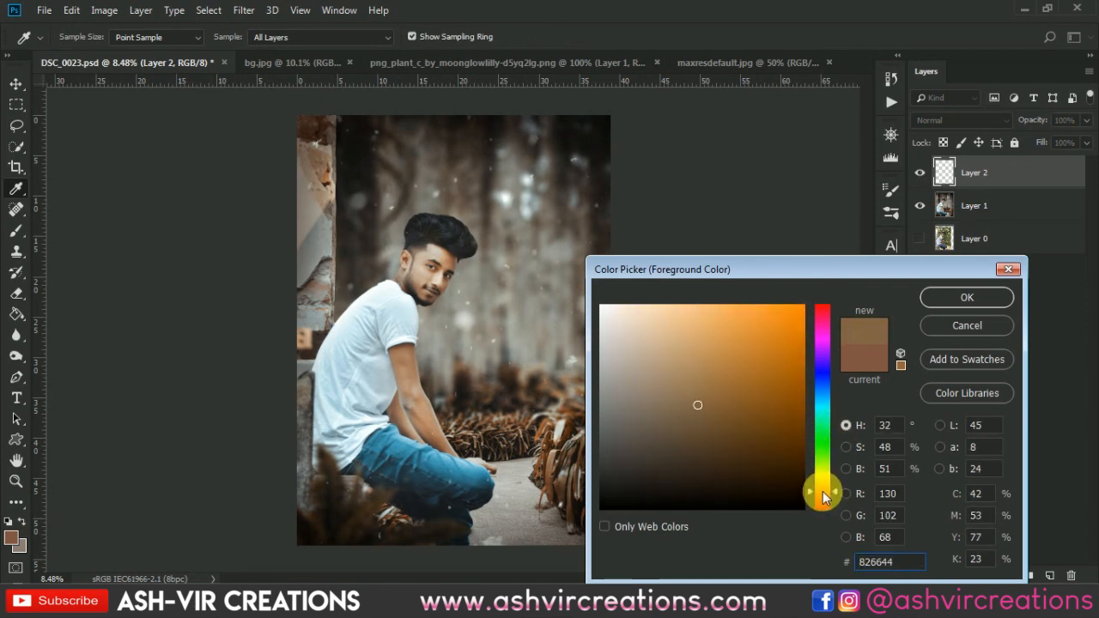
left_click(823, 490)
left_click(740, 321)
left_click_drag(740, 320, 764, 306)
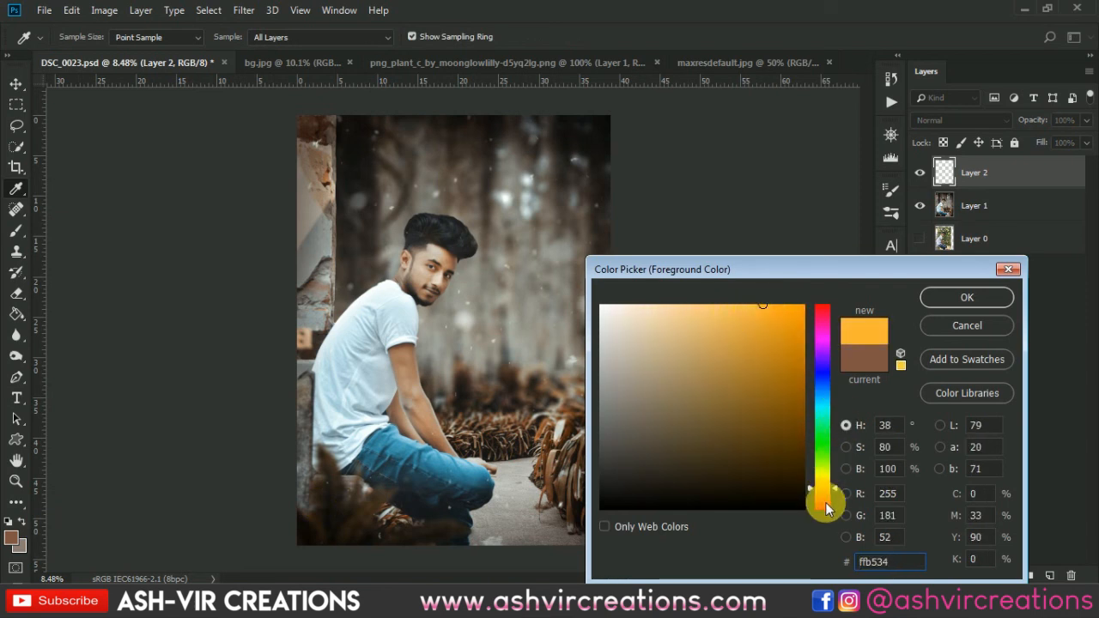
left_click_drag(834, 490, 835, 489)
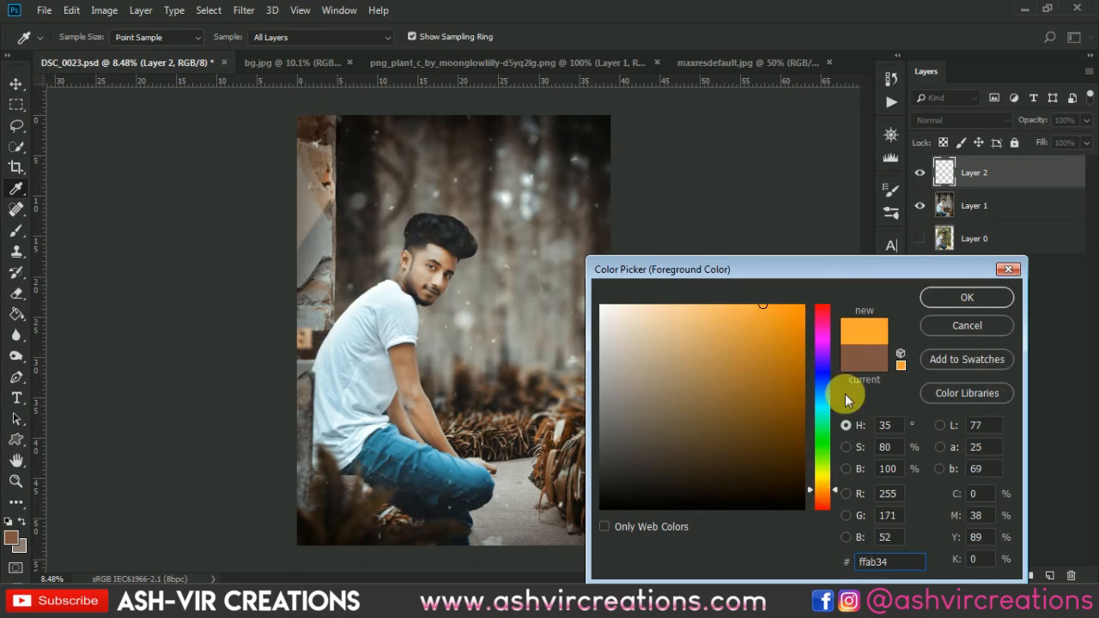
left_click(940, 296)
Paint one soft 1000 px orange spot just beside the man's chin and set its layer's blend mode to Screen.
key("b")
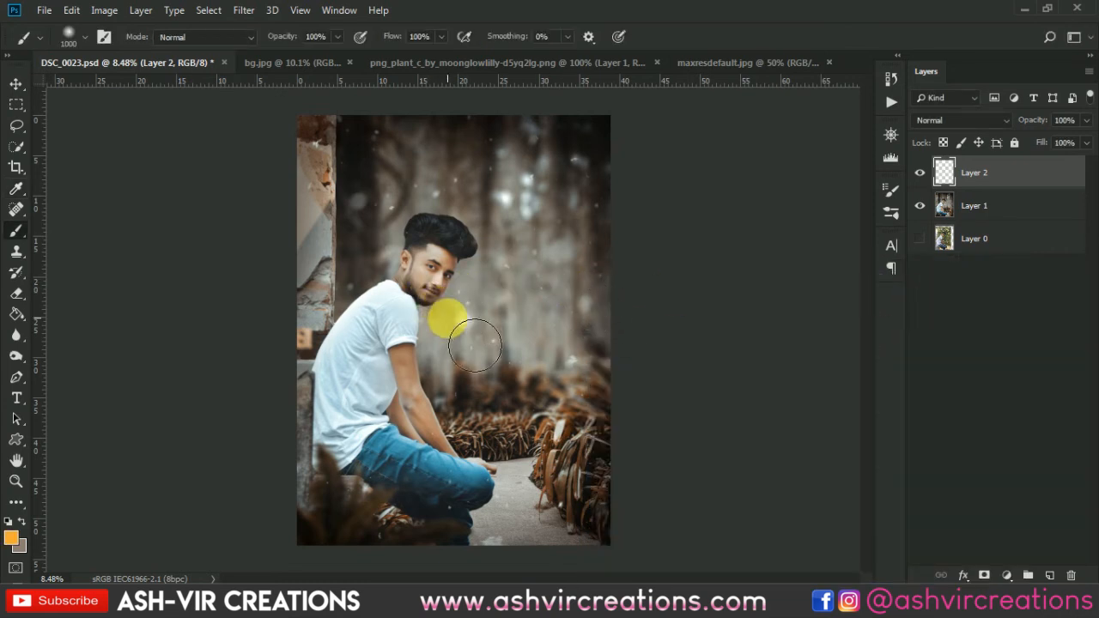
left_click(475, 346)
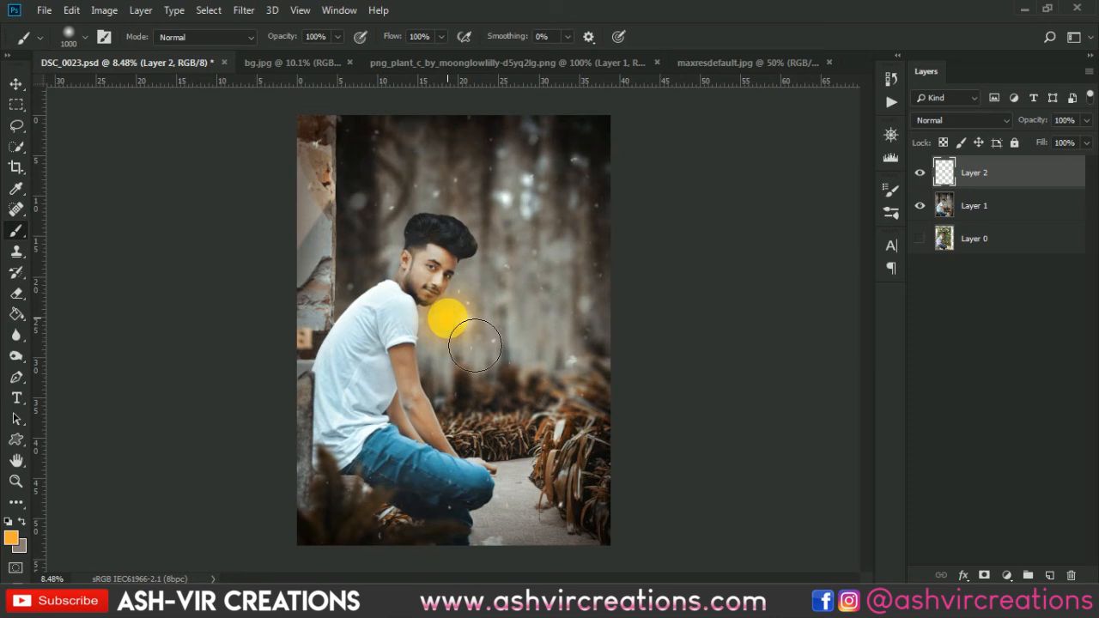
key("v")
left_click(946, 122)
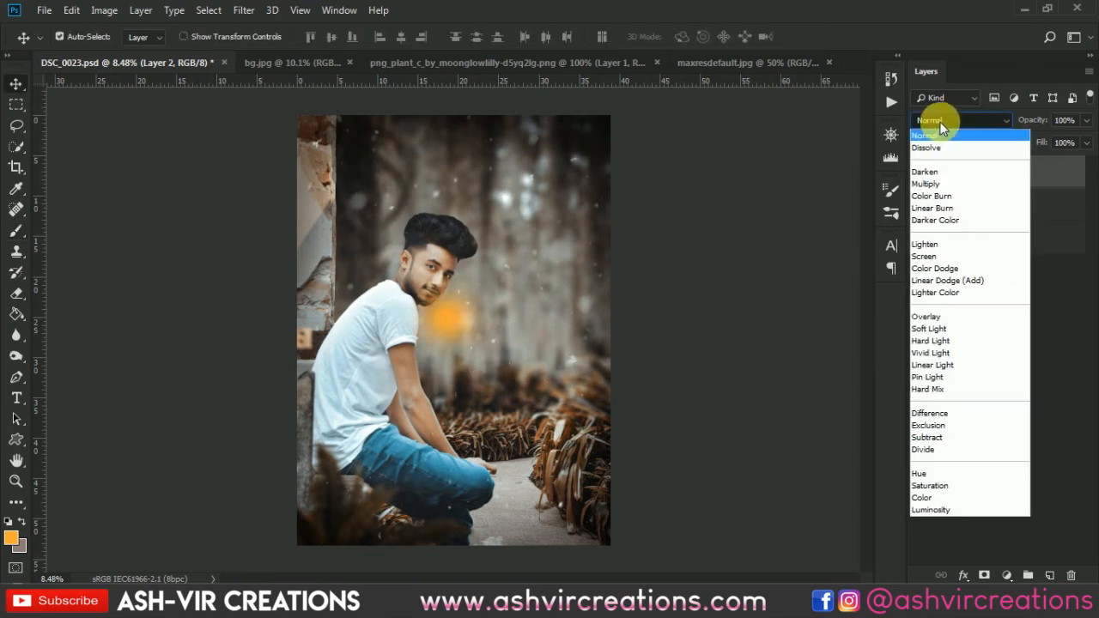
left_click(936, 256)
Enlarge the orange glow proportionally to about 519% and move its center beyond the photo's left edge.
key("ctrl+t")
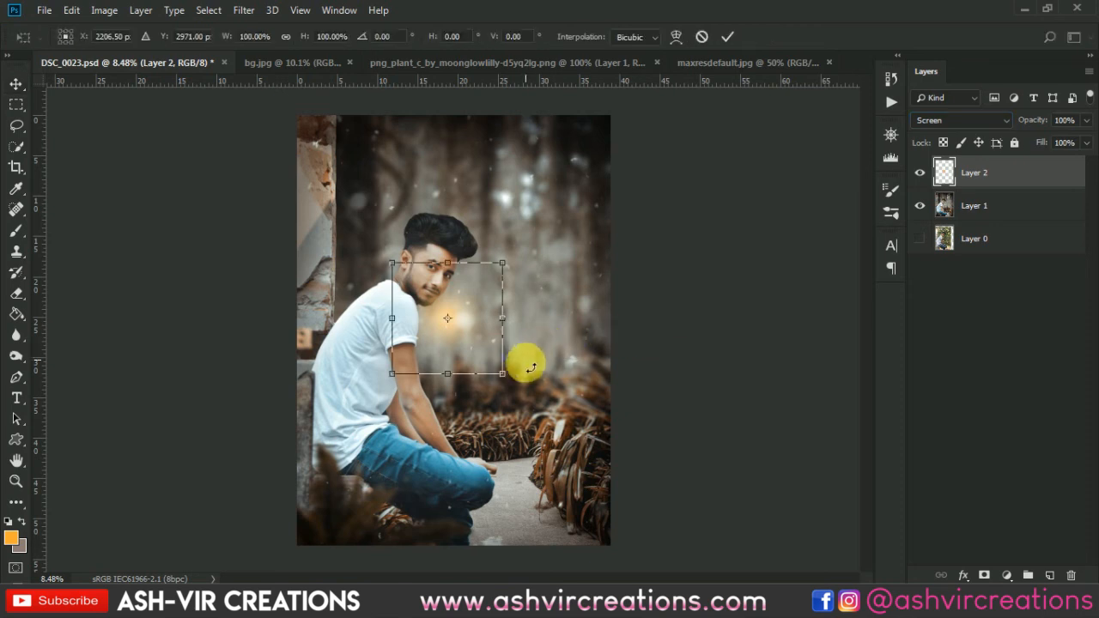
left_click_drag(506, 374, 616, 448)
left_click_drag(478, 362, 392, 306)
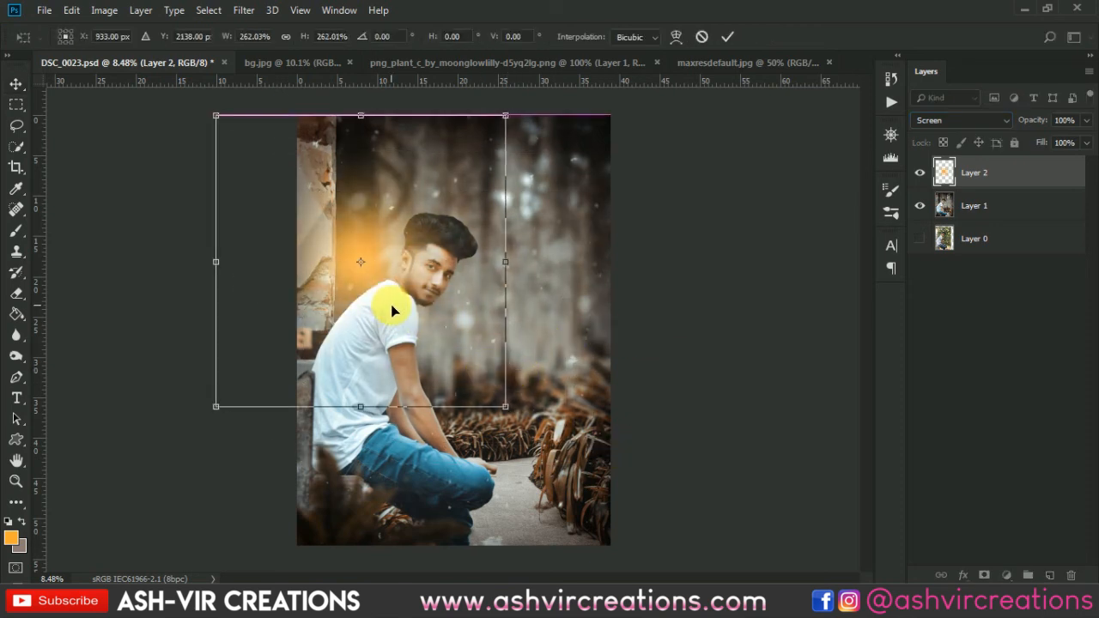
left_click_drag(432, 346, 356, 339)
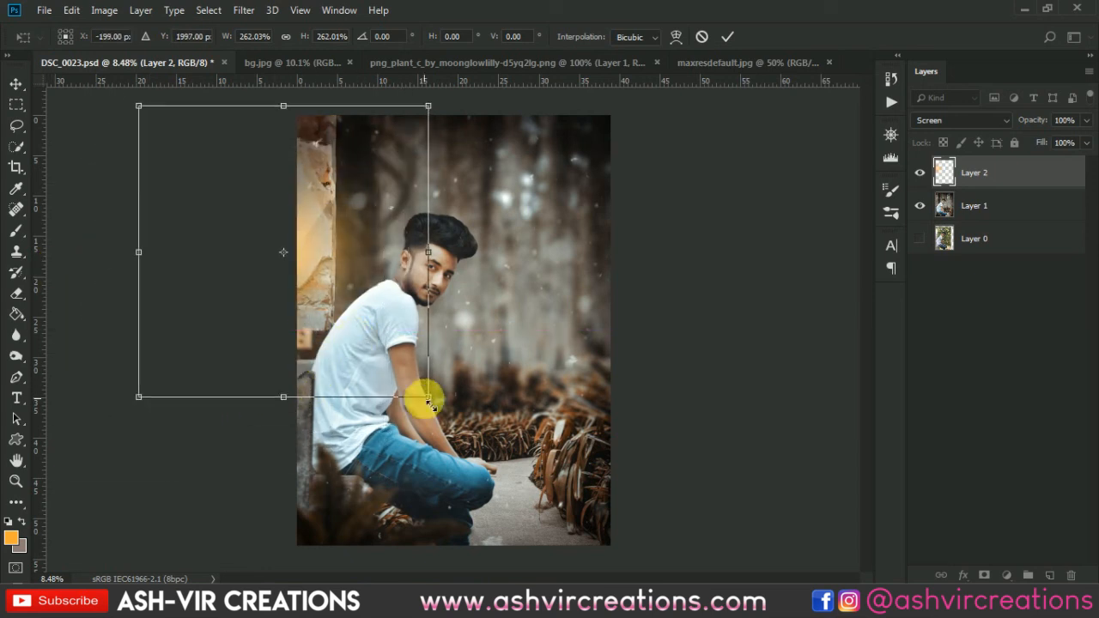
left_click_drag(428, 398, 613, 498)
left_click_drag(422, 334, 336, 326)
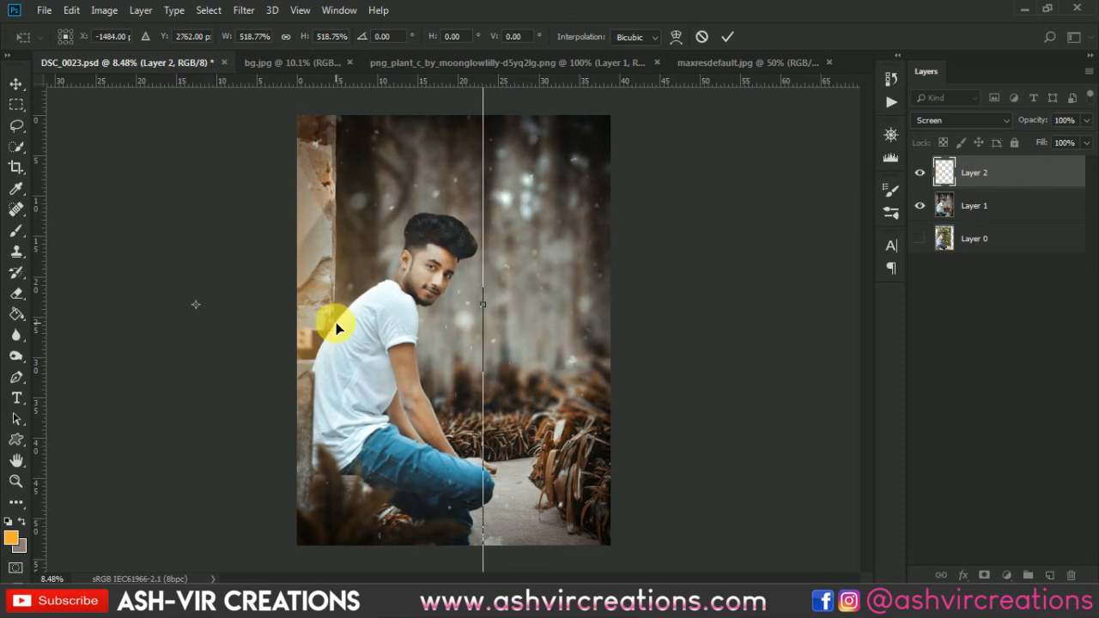
Narrow the orange glow to about 425% width and position it so that it lights the wall along the photo's left edge.
key("ctrl+minus")
left_click_drag(461, 148, 434, 184)
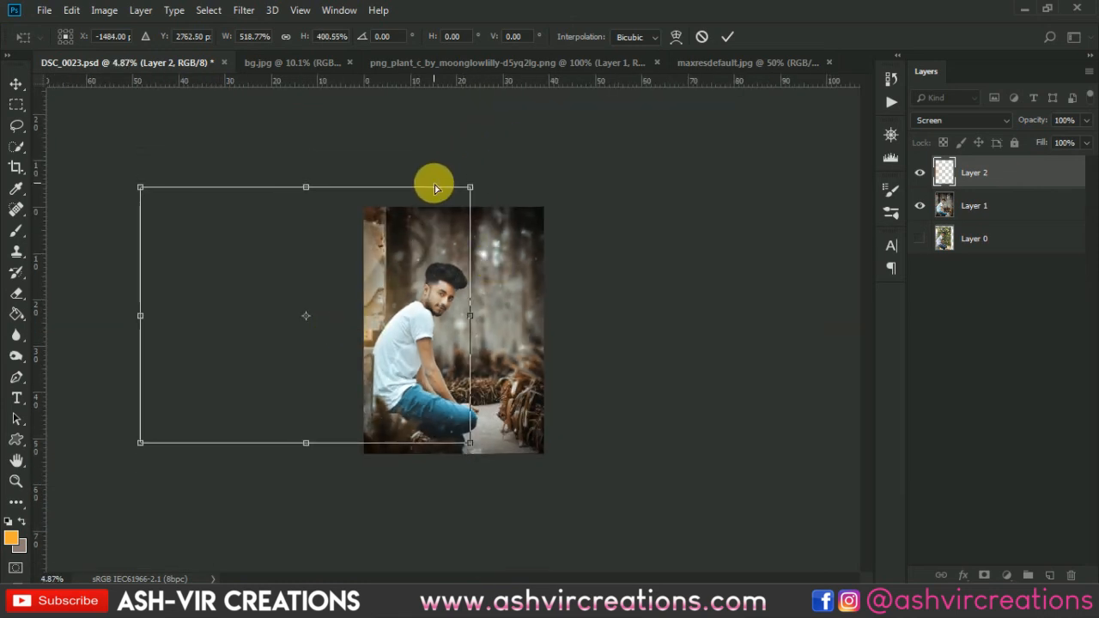
key("ctrl+z")
left_click_drag(471, 316, 414, 318)
left_click_drag(353, 315, 409, 316)
scroll(381, 355, "up", 3)
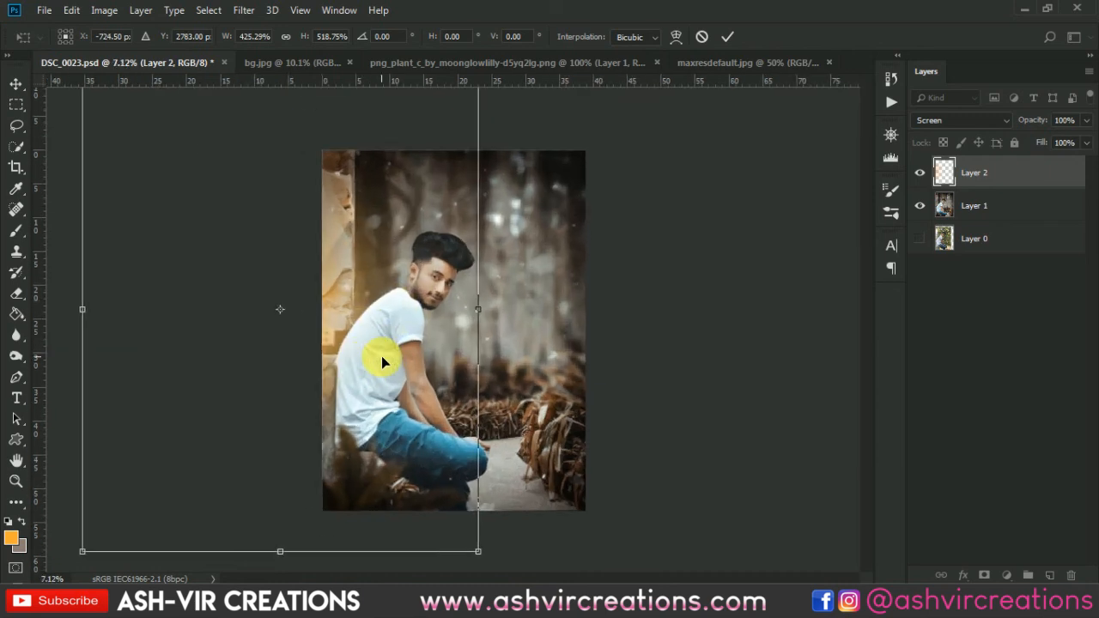
scroll(382, 353, "up", 2)
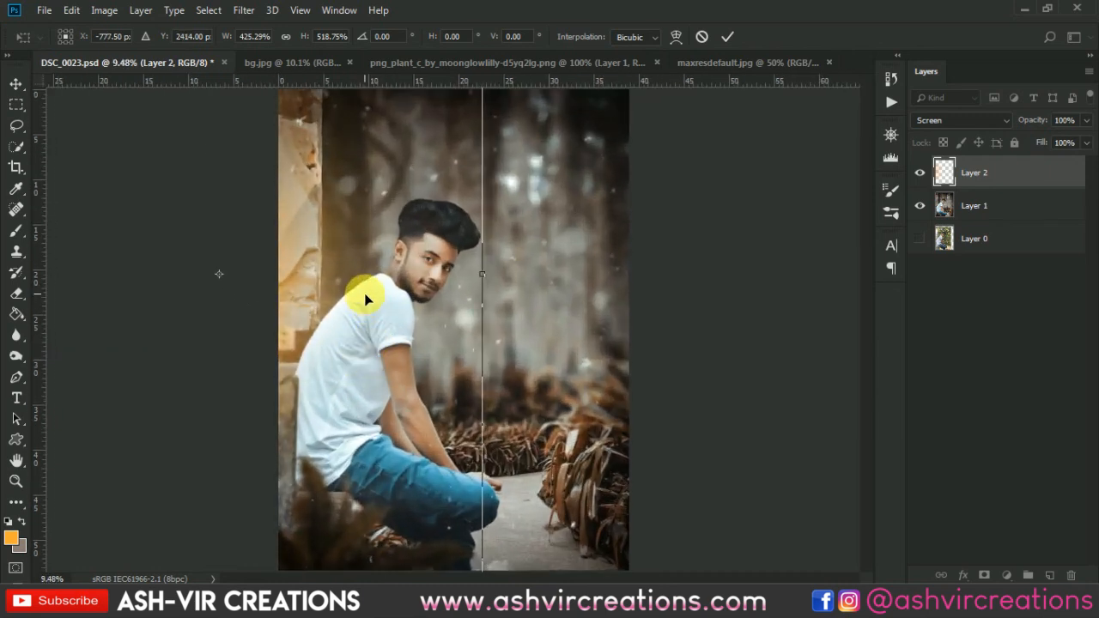
key("Return")
Add another new layer, set the foreground color to white and paint one soft 1000 px spot beside the man's chin.
left_click(1050, 574)
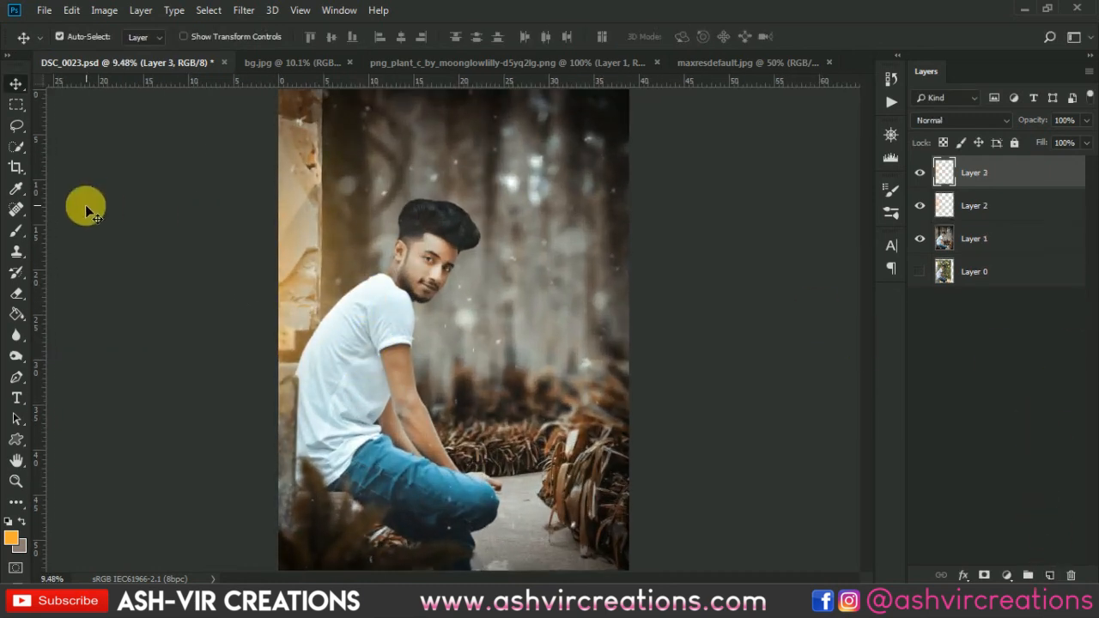
left_click(17, 231)
left_click(11, 539)
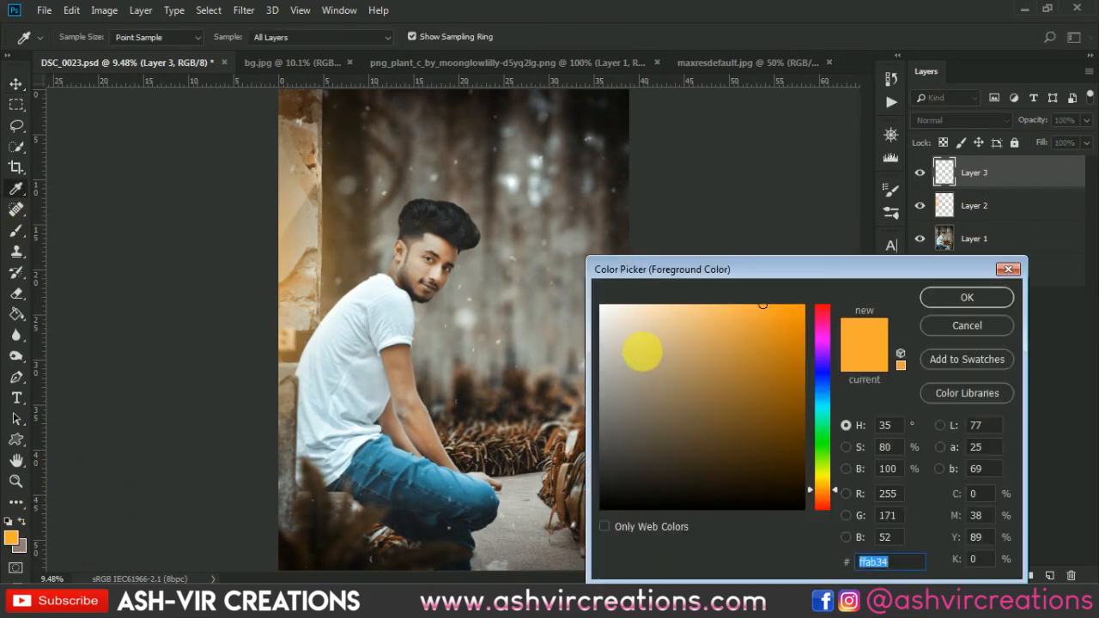
left_click_drag(638, 343, 549, 272)
left_click(968, 298)
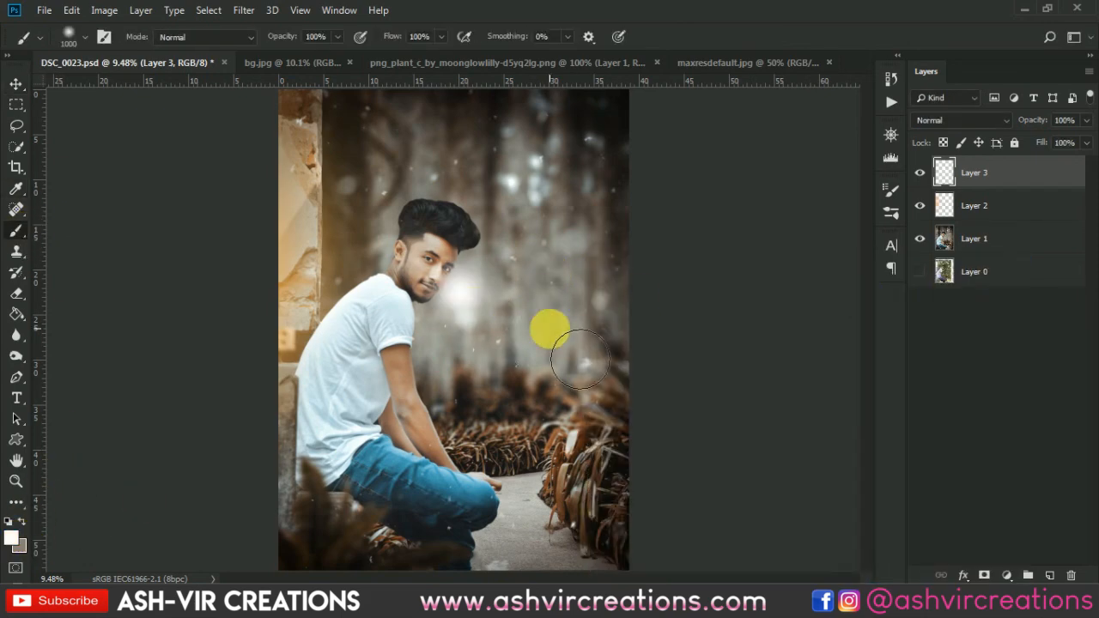
Enlarge the white glow proportionally to about 366% and move its center beyond the photo's left edge.
key("v")
key("ctrl+t")
scroll(550, 326, "down", 3)
left_click_drag(489, 350, 596, 398)
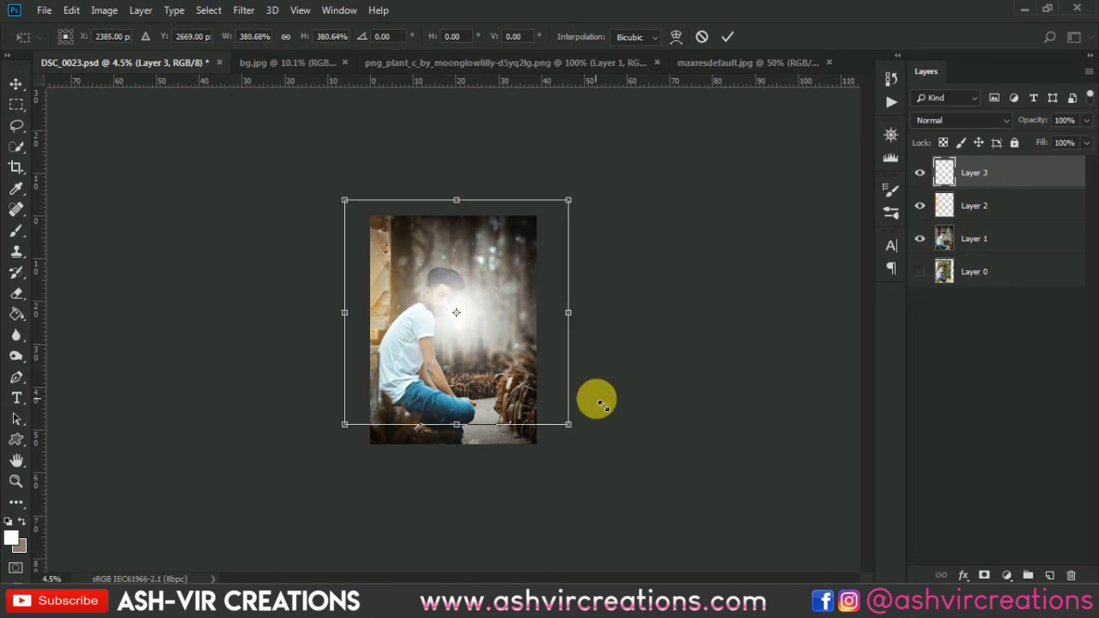
left_click_drag(497, 296, 386, 272)
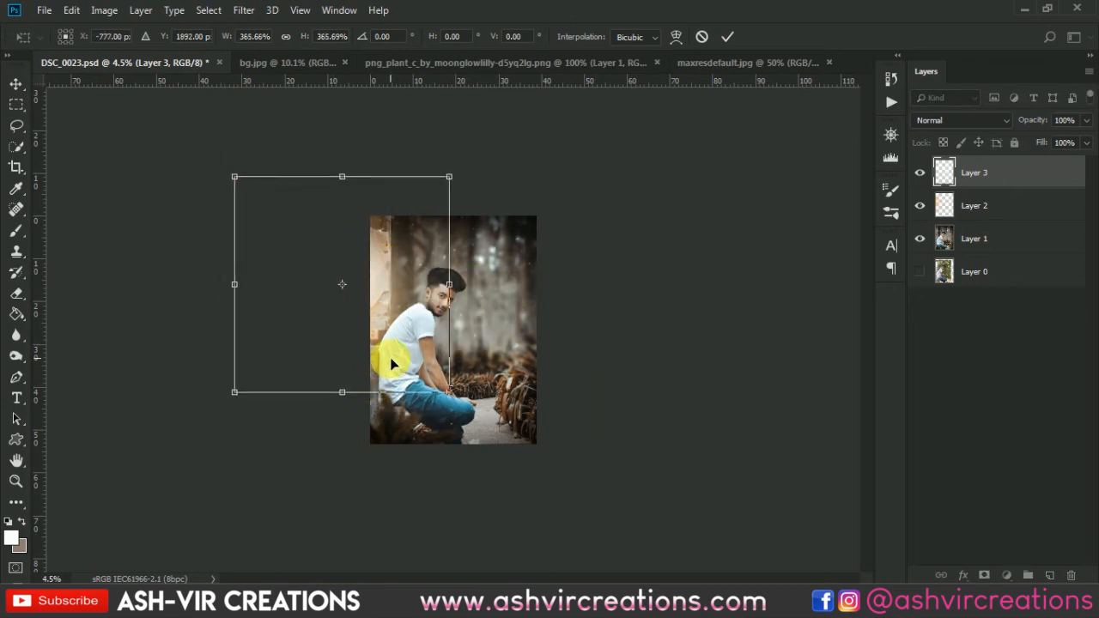
Stretch the white glow downward and shift it slightly up and left so that it softly lights the wall.
left_click_drag(351, 392, 353, 457)
left_click_drag(379, 357, 356, 332)
key("Return")
key("ctrl+0")
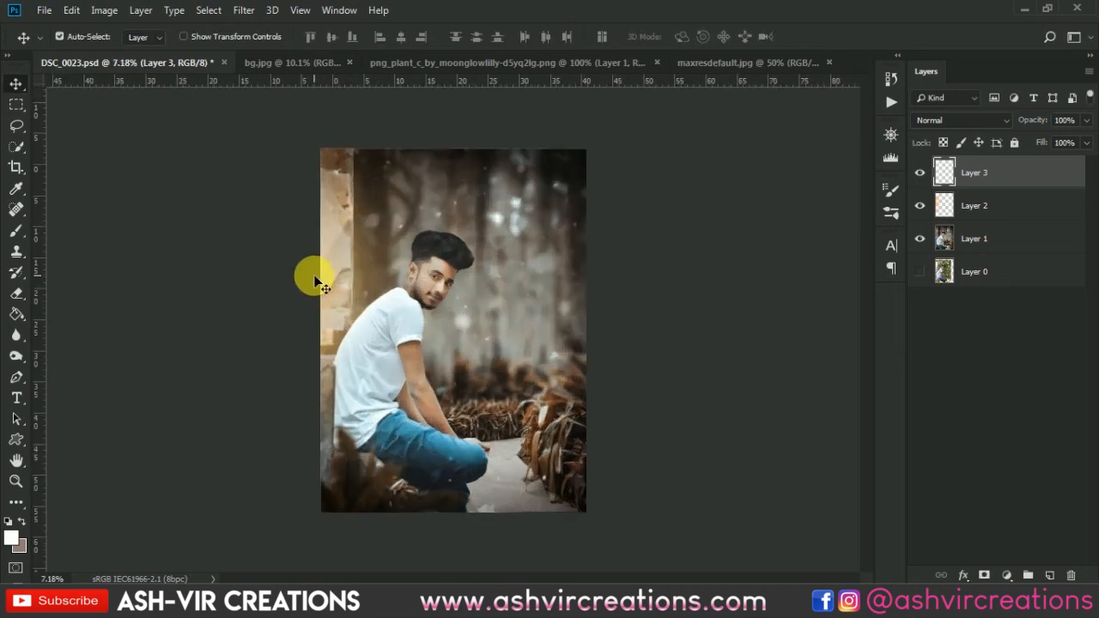
Compare the picture with and without the white glow and the orange glow, keeping both at full opacity.
left_click(920, 172)
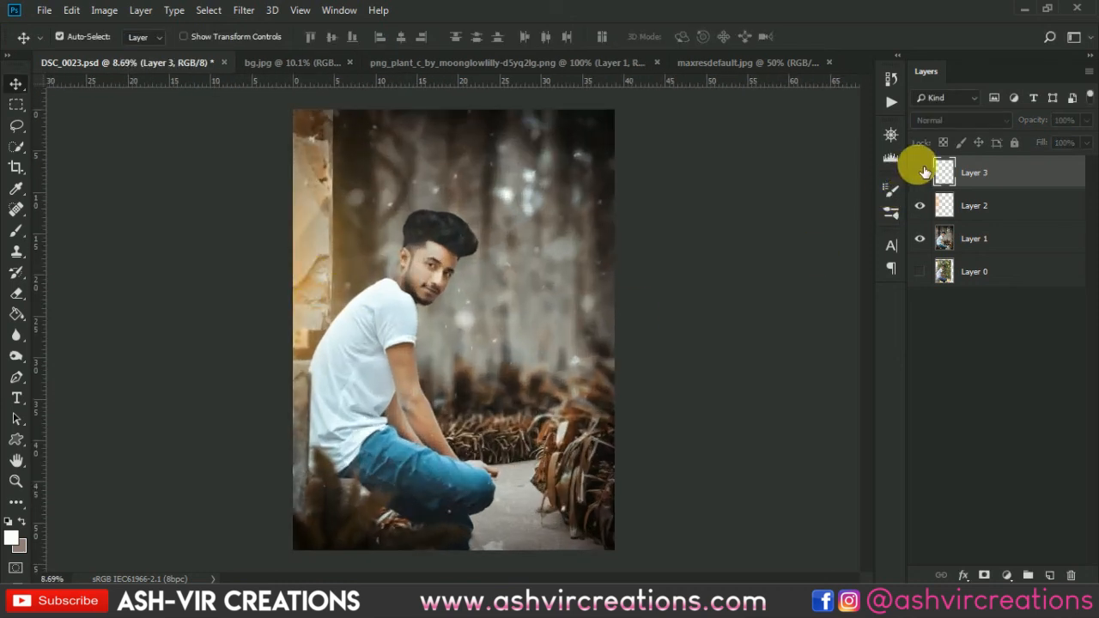
left_click(924, 173)
scroll(605, 251, "down", 7)
scroll(604, 251, "up", 7)
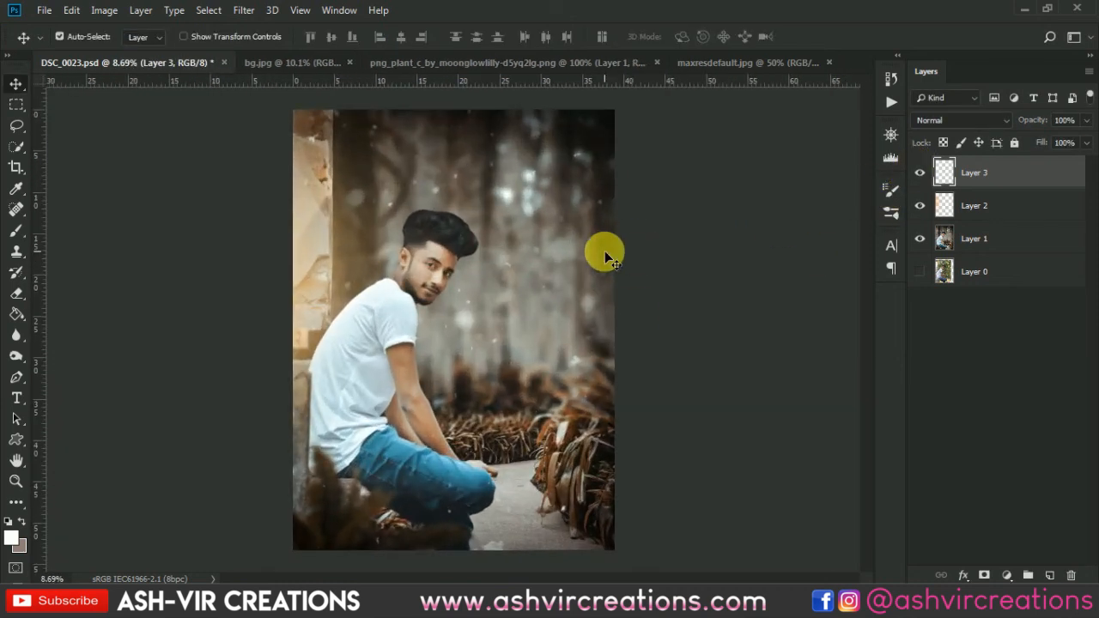
left_click(921, 205)
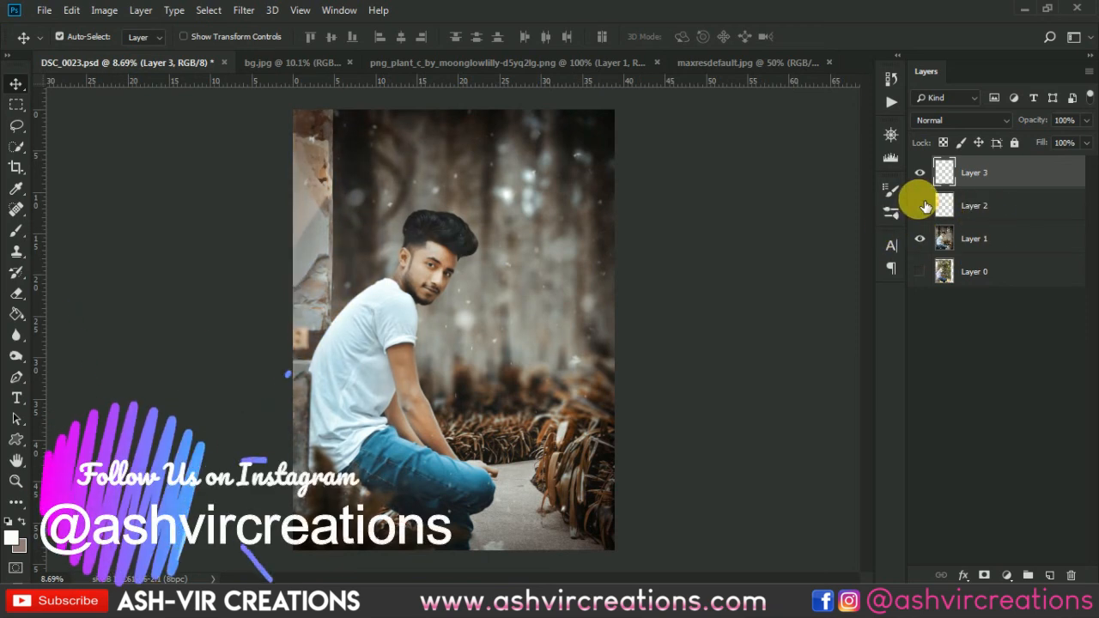
left_click(922, 206)
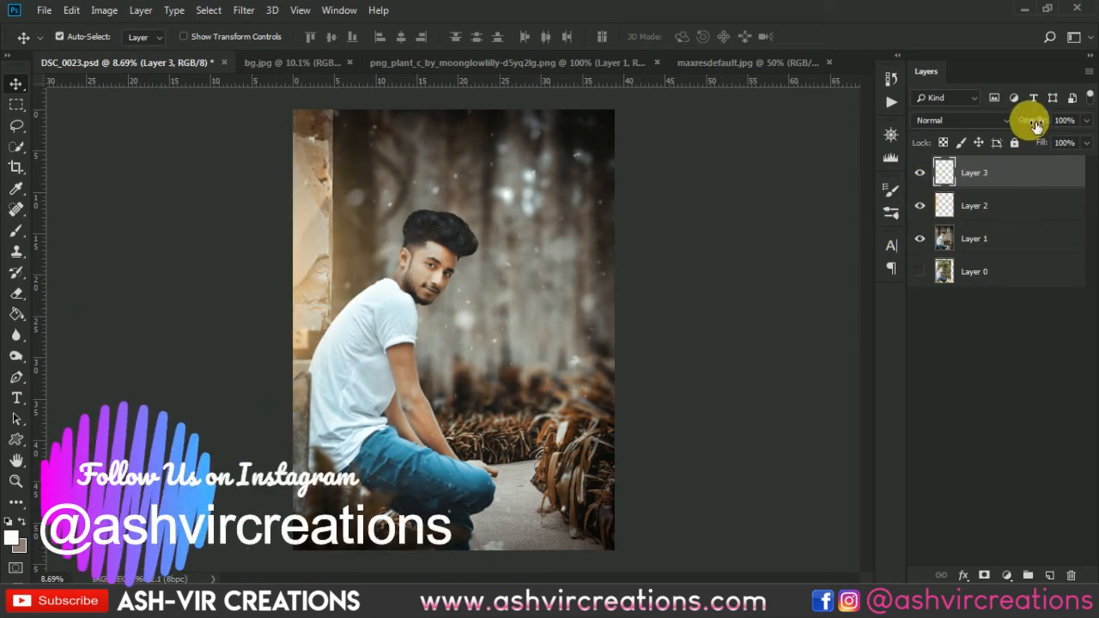
left_click_drag(1037, 126, 1021, 125)
left_click_drag(1040, 128, 1041, 130)
Merge the white glow, the orange glow and the composited photo of Layer 1 into a single layer.
left_click(1020, 239, "shift")
right_click(1014, 234)
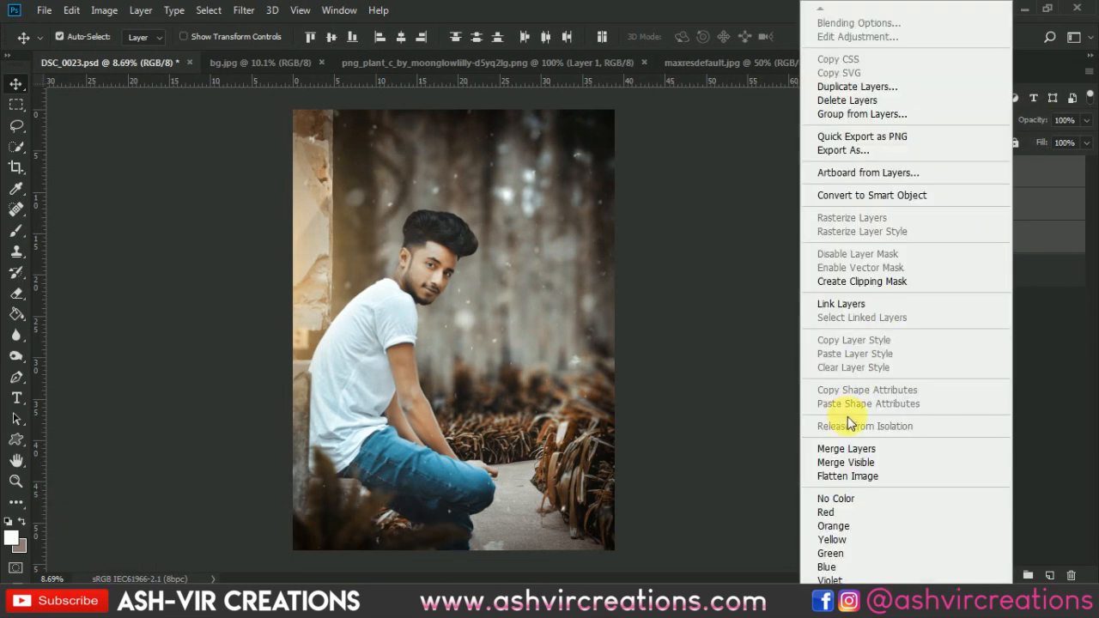
left_click(845, 448)
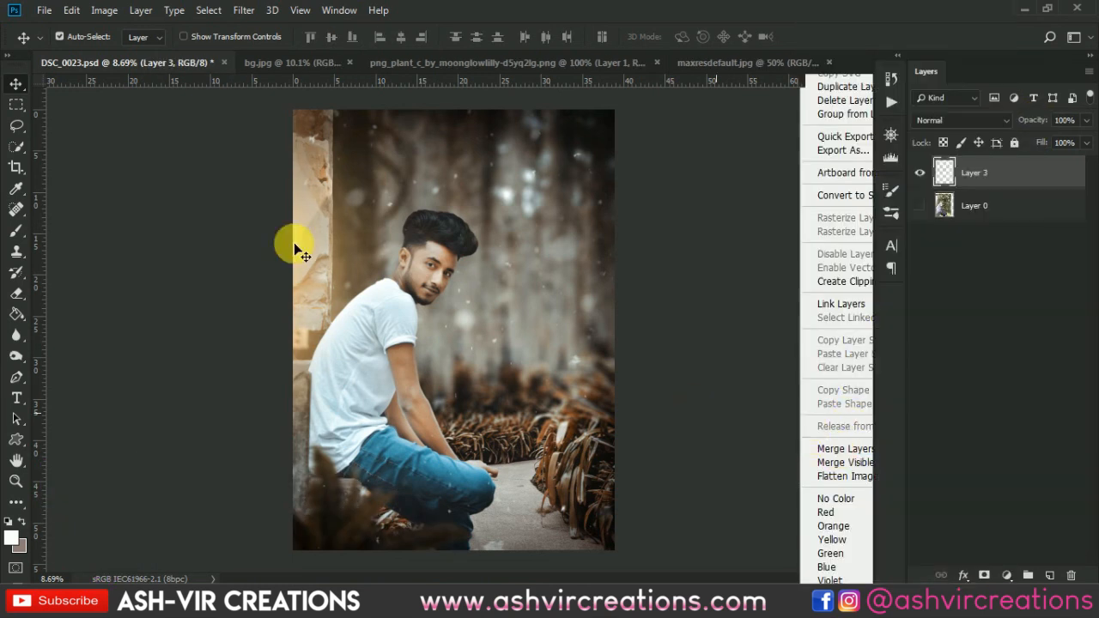
left_click(18, 167)
key("v")
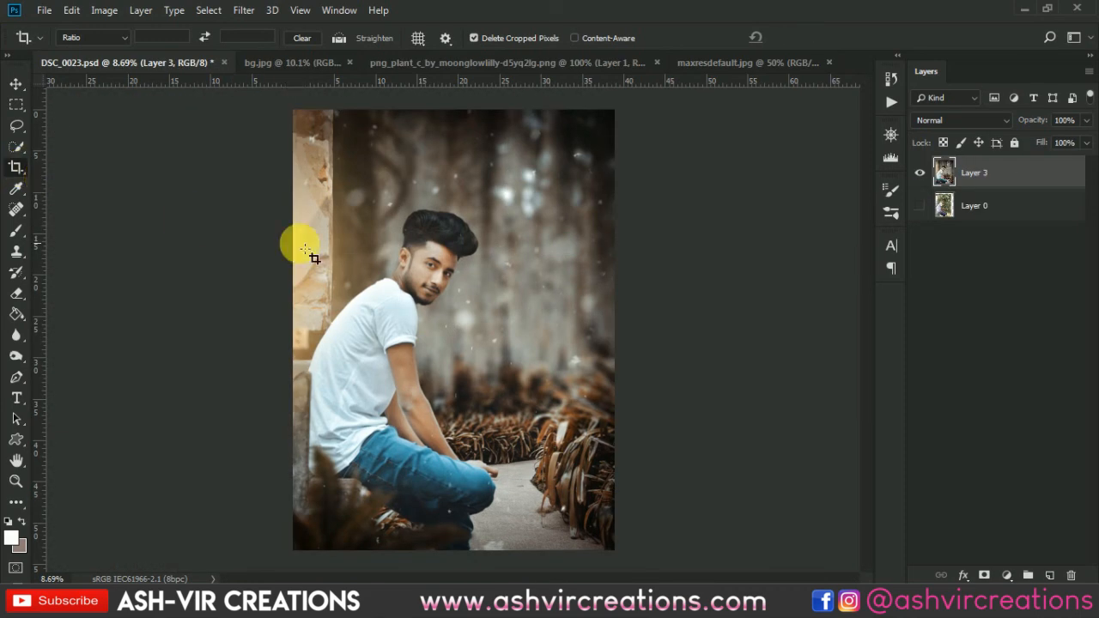
Show the original photo in Layer 0 and compare it with the merged edit by hiding and restoring the merged layer.
scroll(558, 284, "up", 1, "alt")
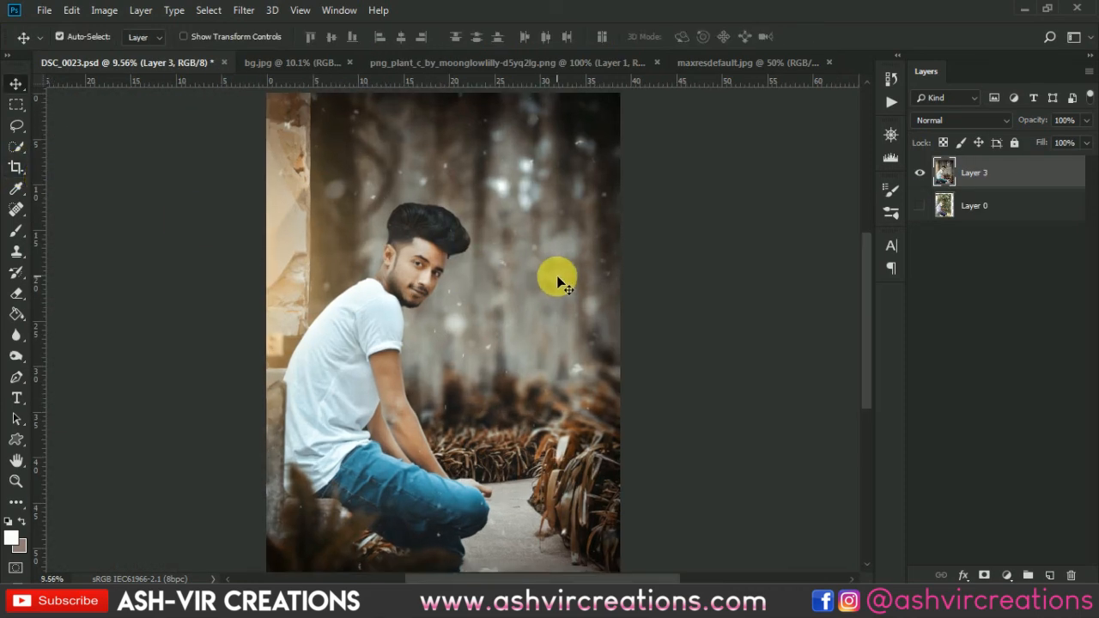
left_click(920, 206)
left_click(919, 175)
scroll(545, 325, "down", 1, "alt")
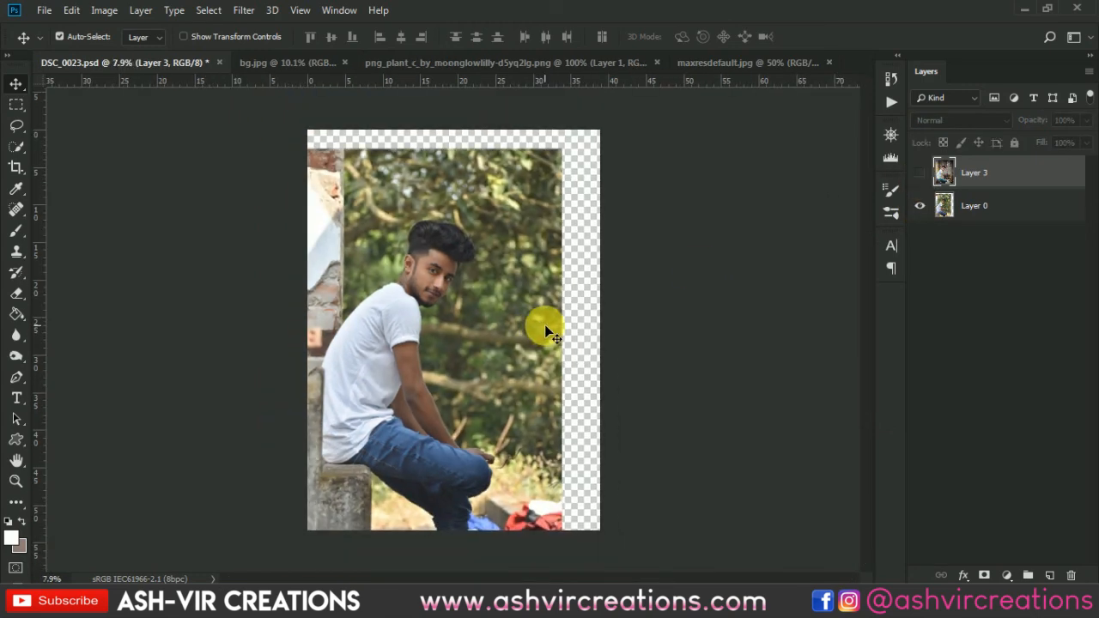
scroll(549, 324, "up", 1, "alt")
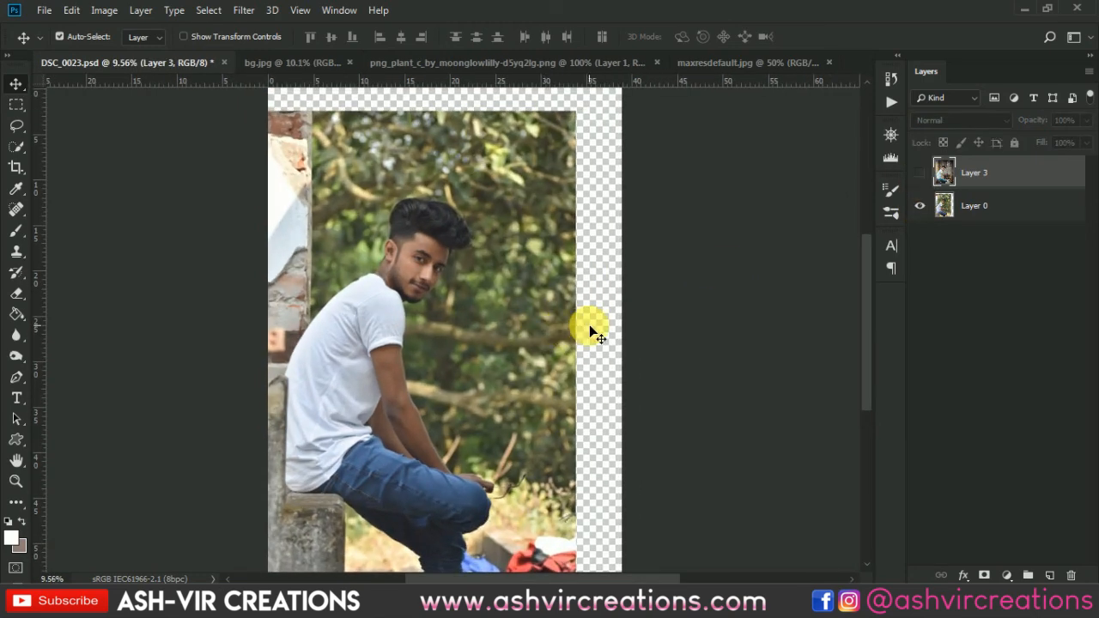
left_click(919, 174)
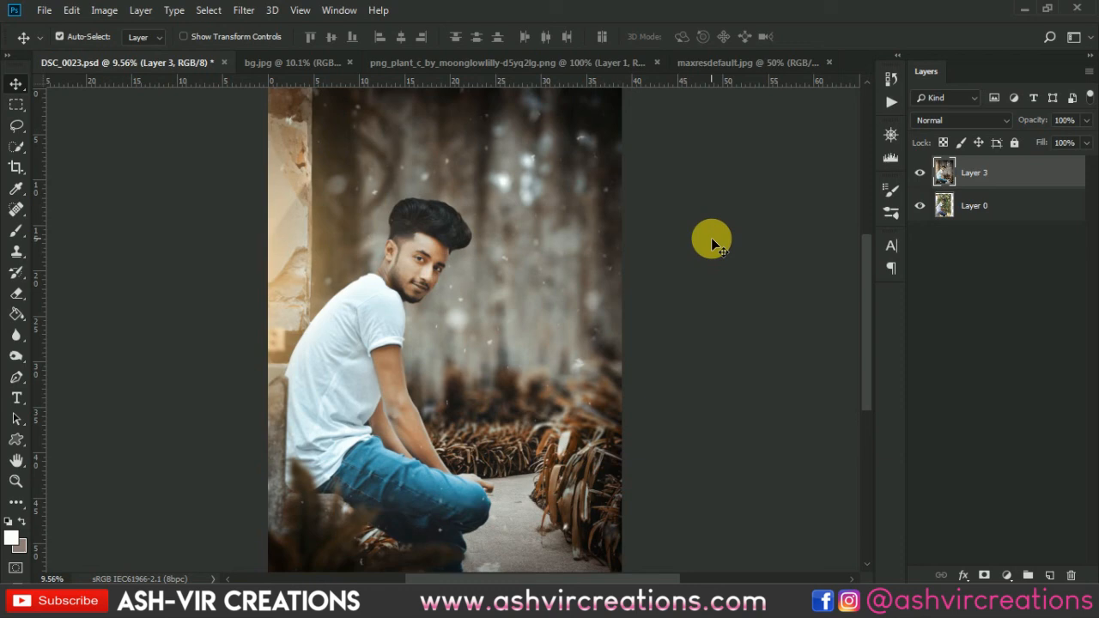
Examine the finished composite up close and as a whole, checking the man's face, the wall glow and the blurred garden.
scroll(455, 292, "up", 1, "alt")
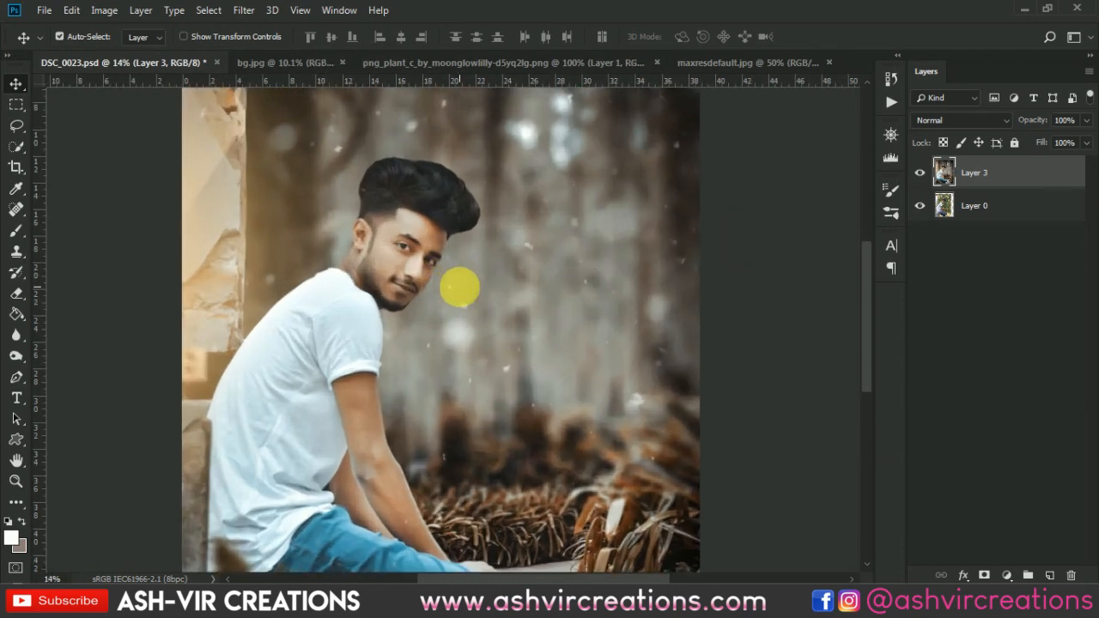
left_click_drag(459, 287, 490, 259)
scroll(489, 259, "down", 3, "alt")
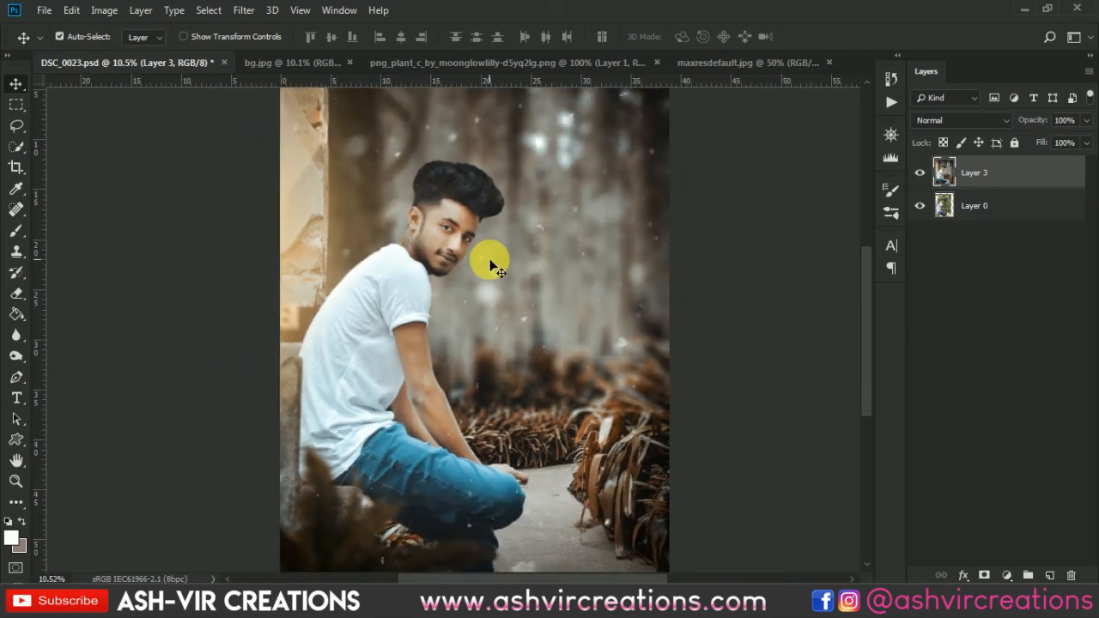
scroll(490, 259, "up", 1, "alt")
left_click_drag(552, 294, 633, 241)
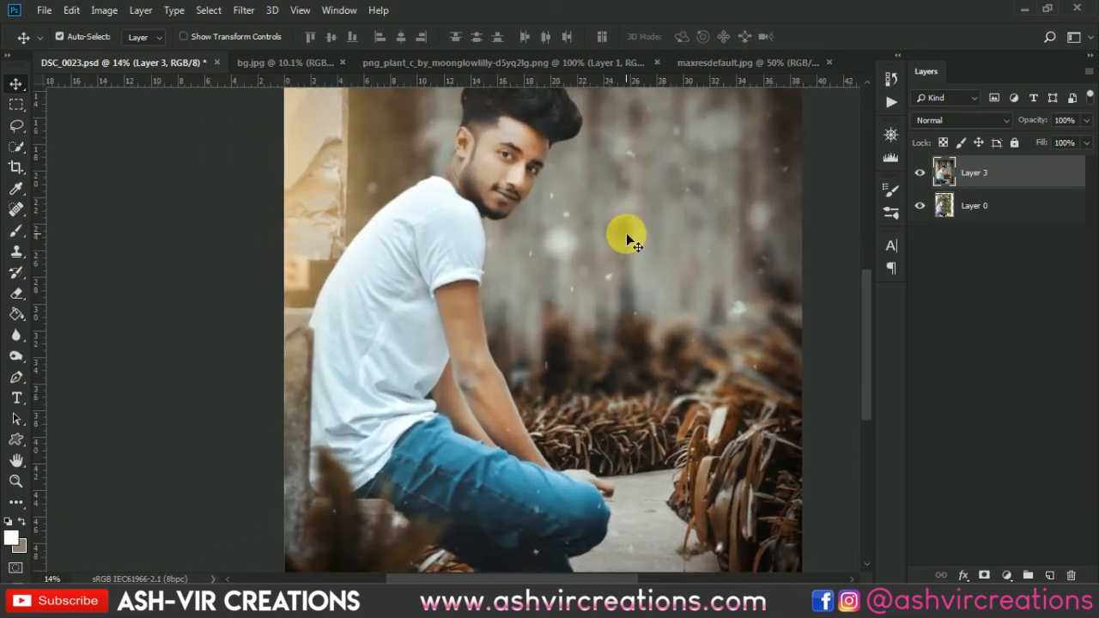
scroll(626, 232, "down", 2, "alt")
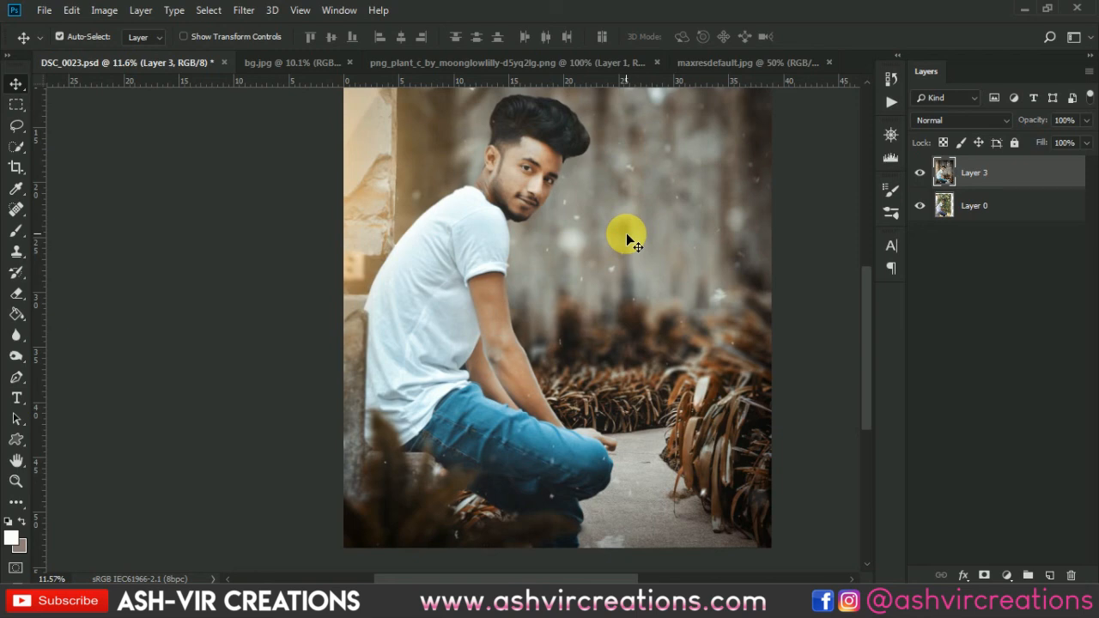
scroll(627, 232, "down", 1, "alt")
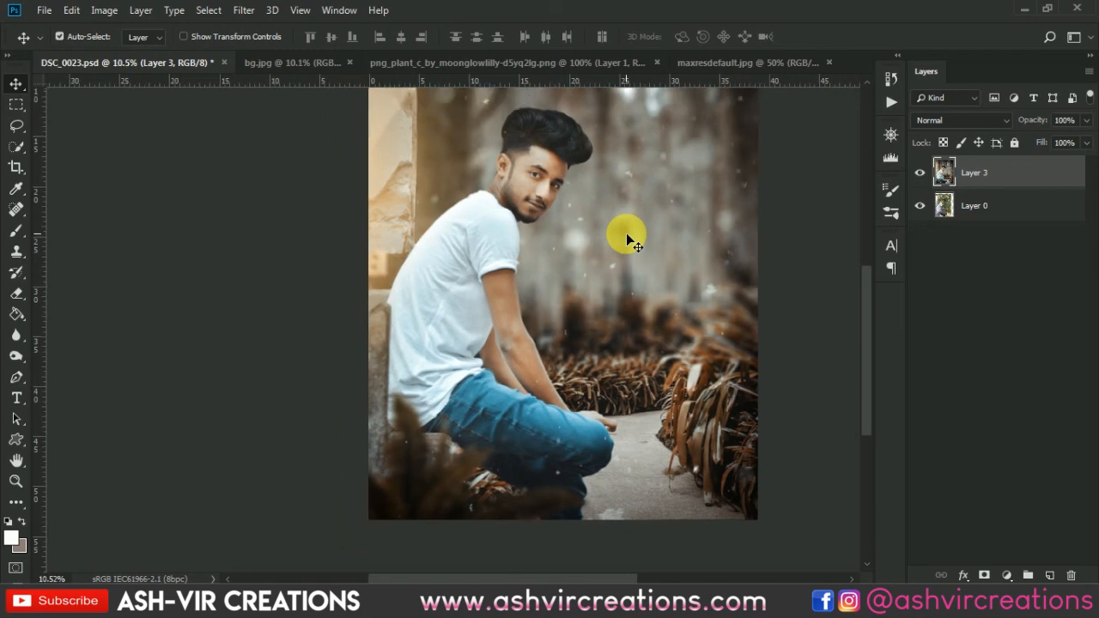
scroll(626, 233, "down", 3, "alt")
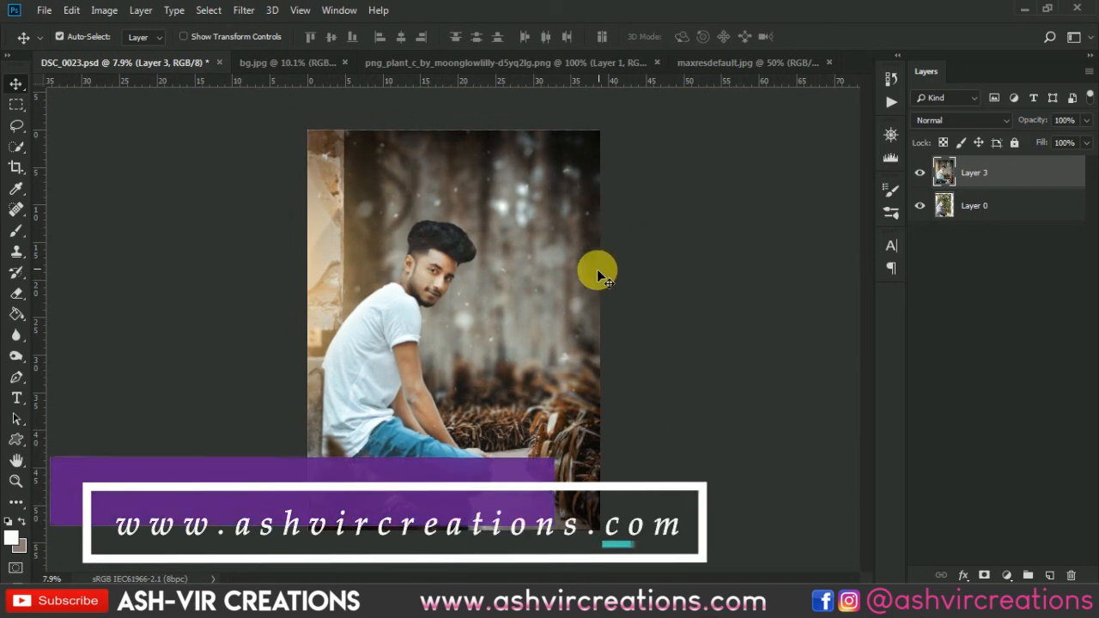
scroll(442, 370, "up", 4, "alt")
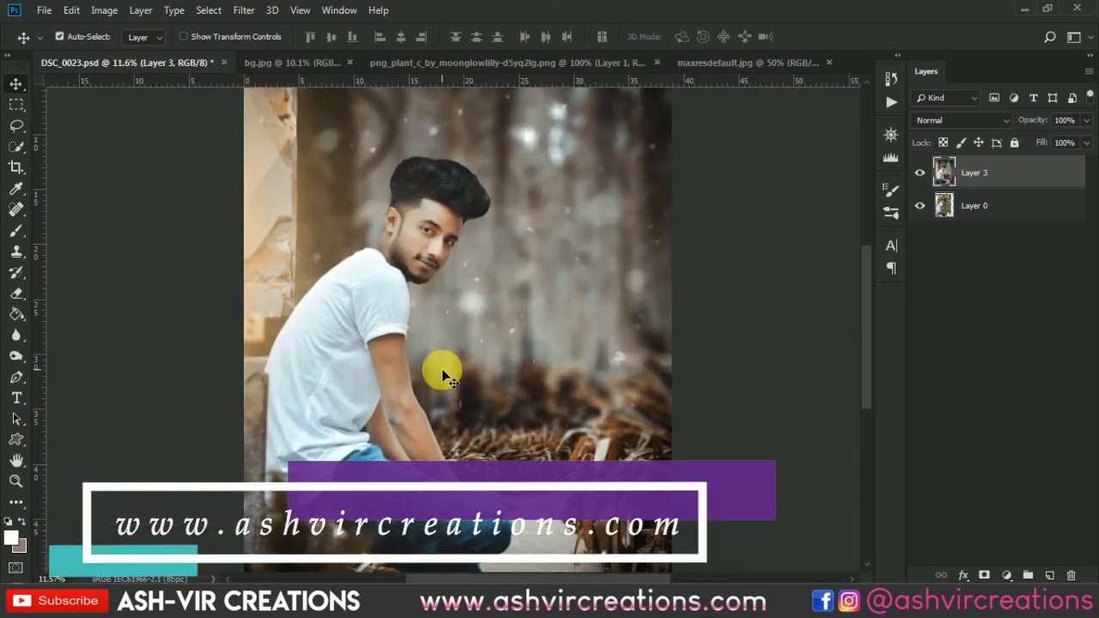
scroll(442, 369, "down", 2, "alt")
left_click_drag(476, 328, 548, 244)
scroll(501, 144, "up", 11, "alt")
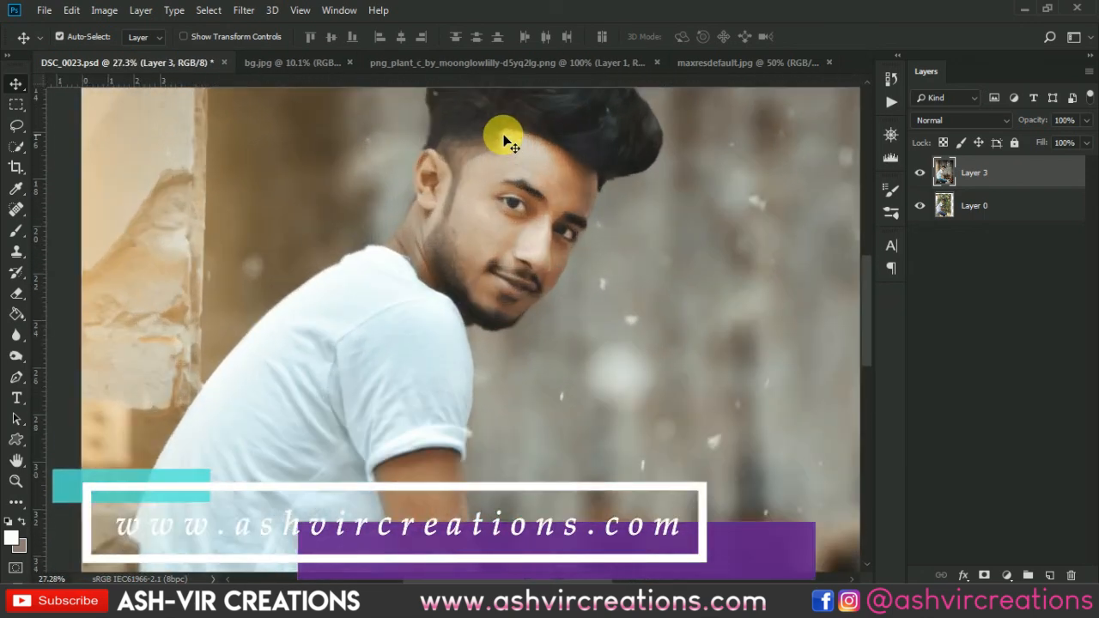
left_click_drag(606, 215, 513, 326)
scroll(513, 326, "down", 11, "alt")
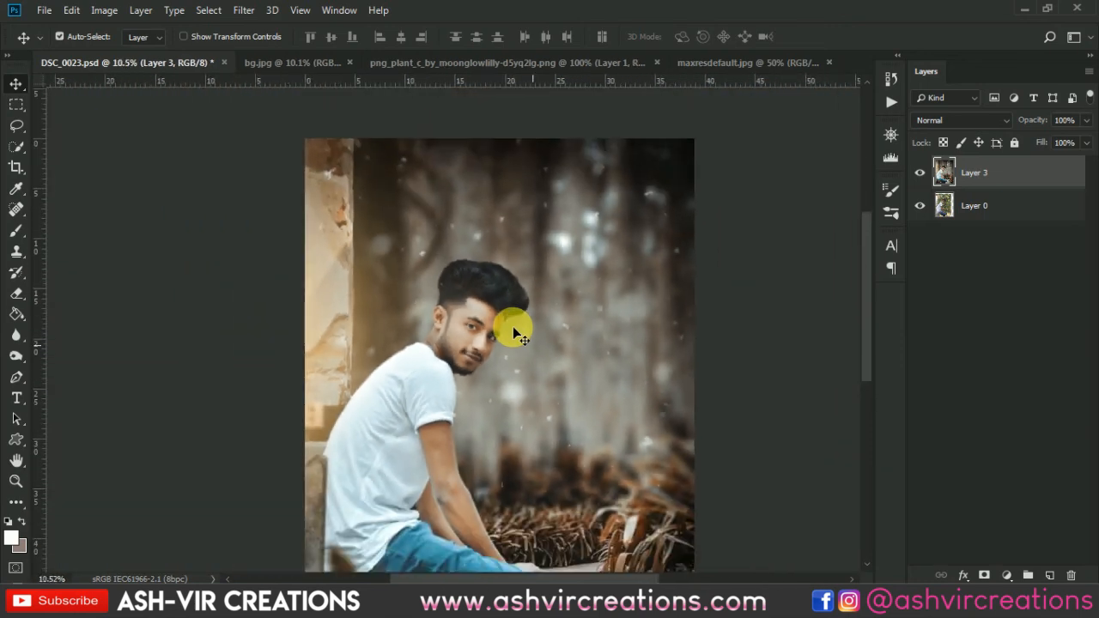
scroll(539, 330, "up", 1, "alt")
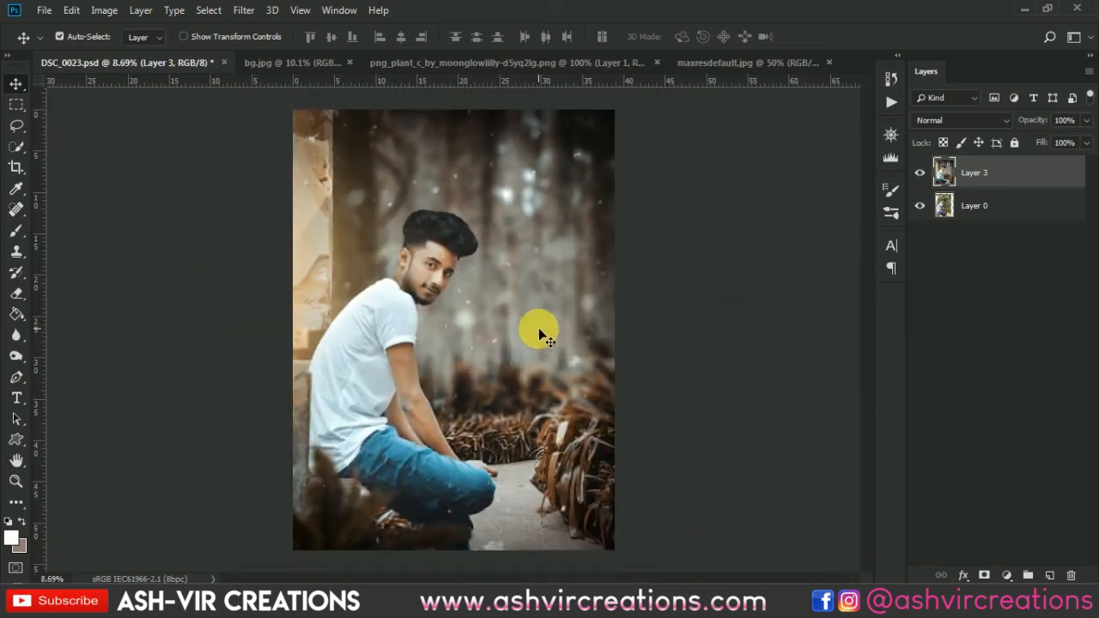